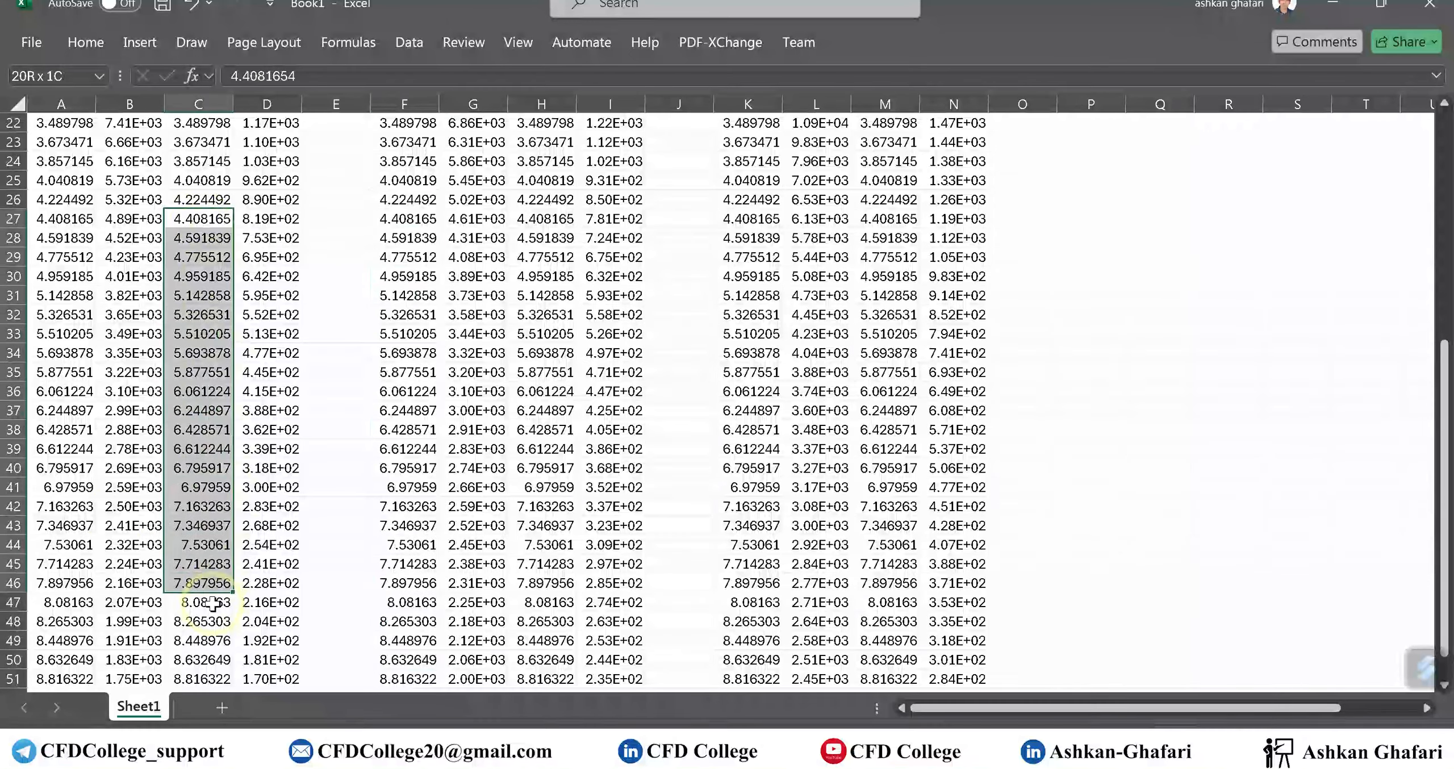
{"action": "left_click_drag", "start_coordinate": [62, 239], "coordinate": [77, 603]}
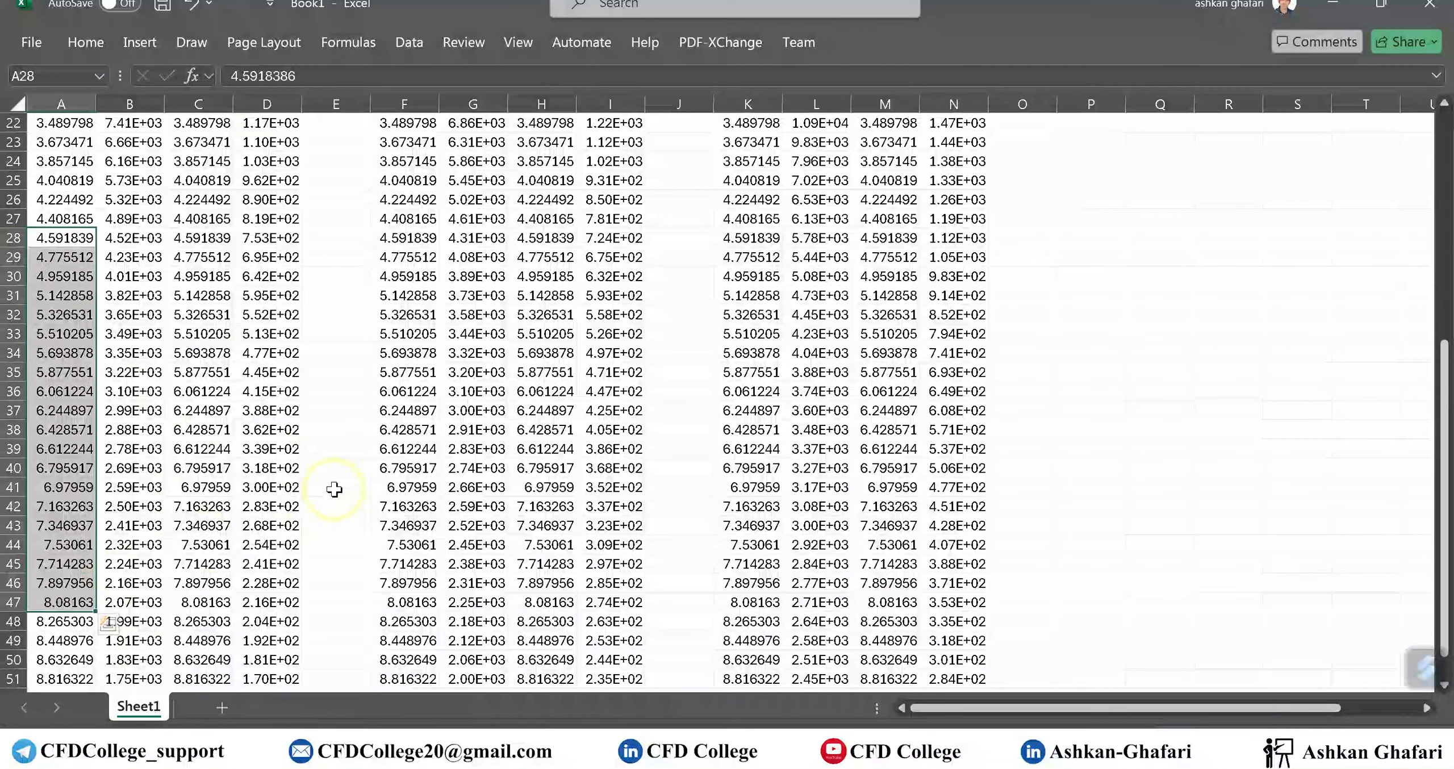
{"action": "scroll", "coordinate": [328, 490], "scroll_direction": "up", "scroll_amount": 7}
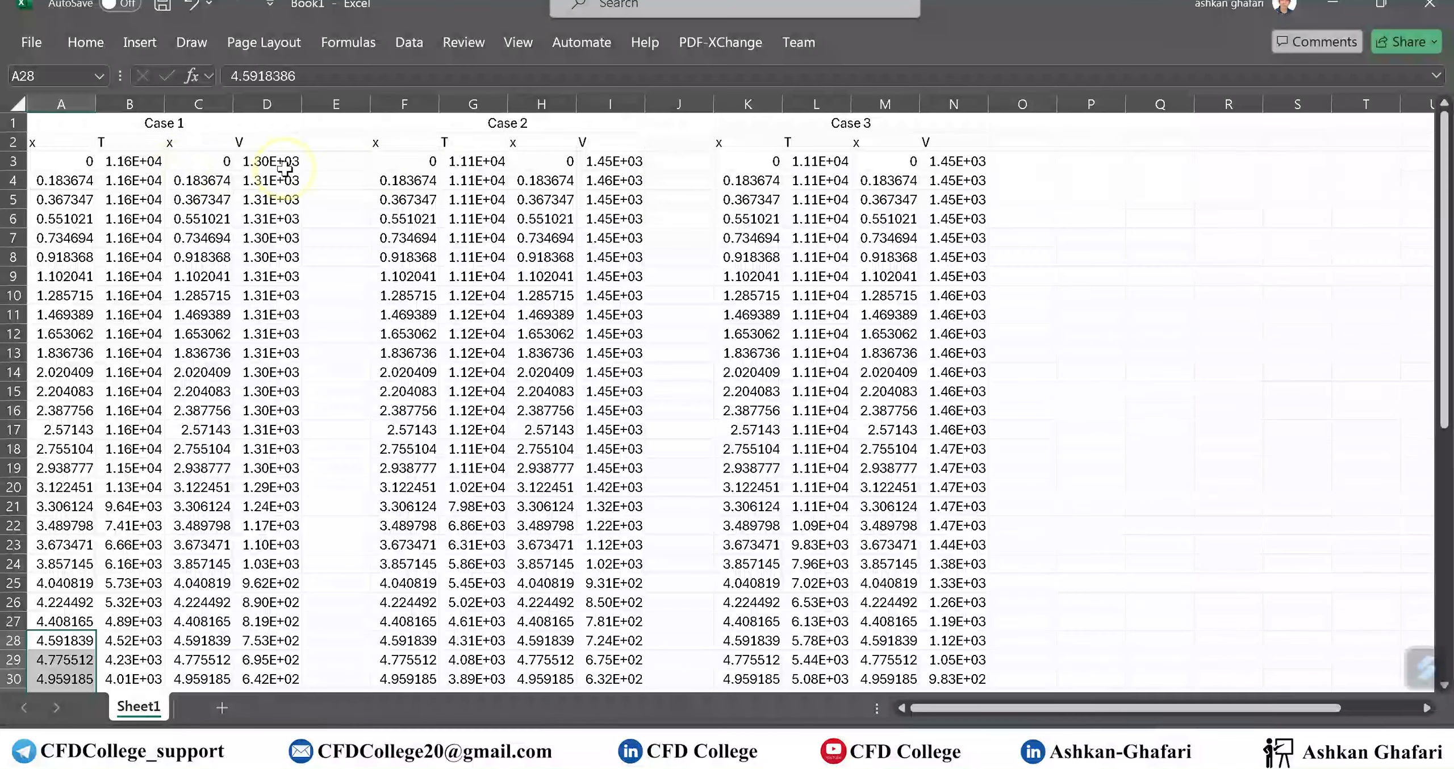
{"action": "left_click", "coordinate": [334, 204]}
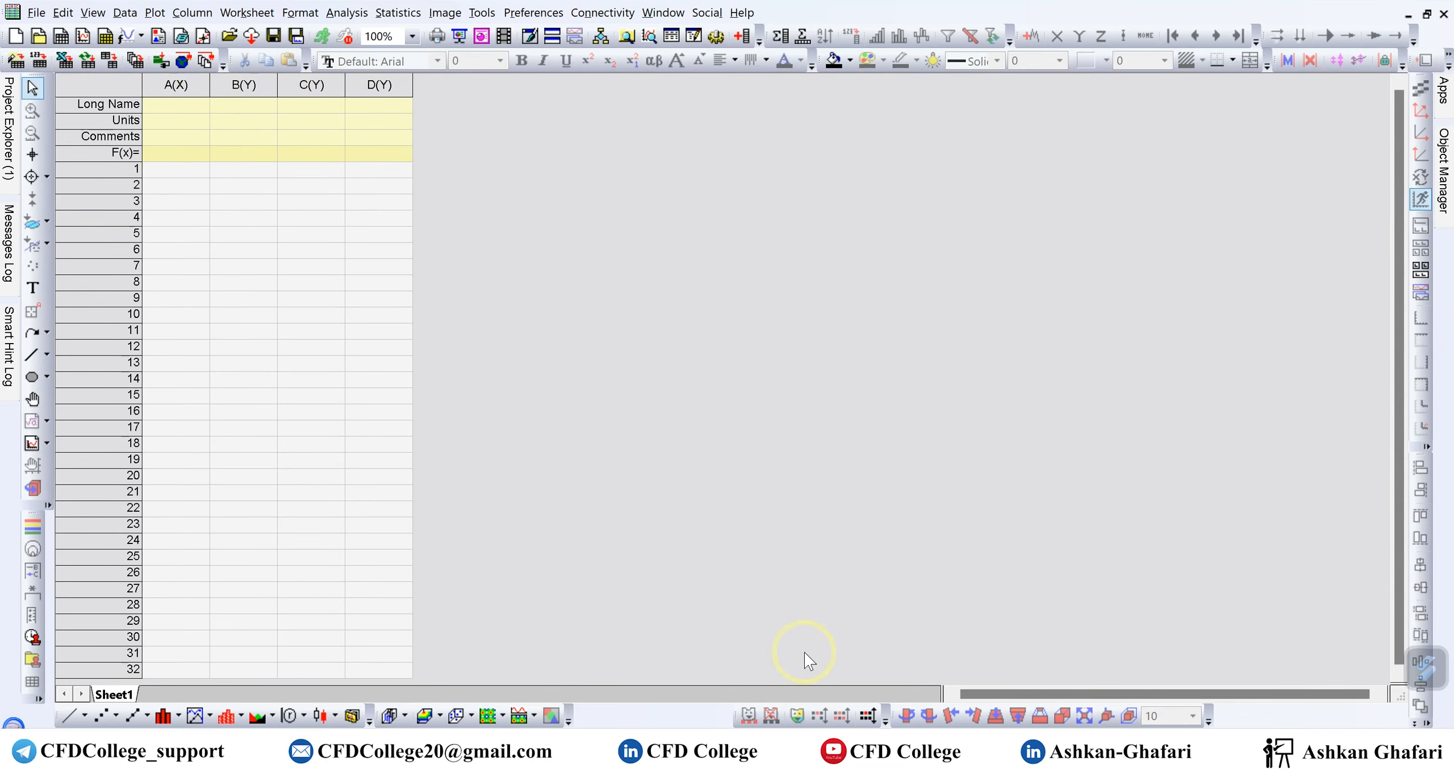
Step: Copy the Case 1 x values (A3:A52) from the Excel sheet into column A of the Origin worksheet, starting at row 1
{"action": "left_click", "coordinate": [925, 753]}
{"action": "left_click_drag", "start_coordinate": [88, 167], "coordinate": [62, 659]}
{"action": "key", "text": "ctrl+c"}
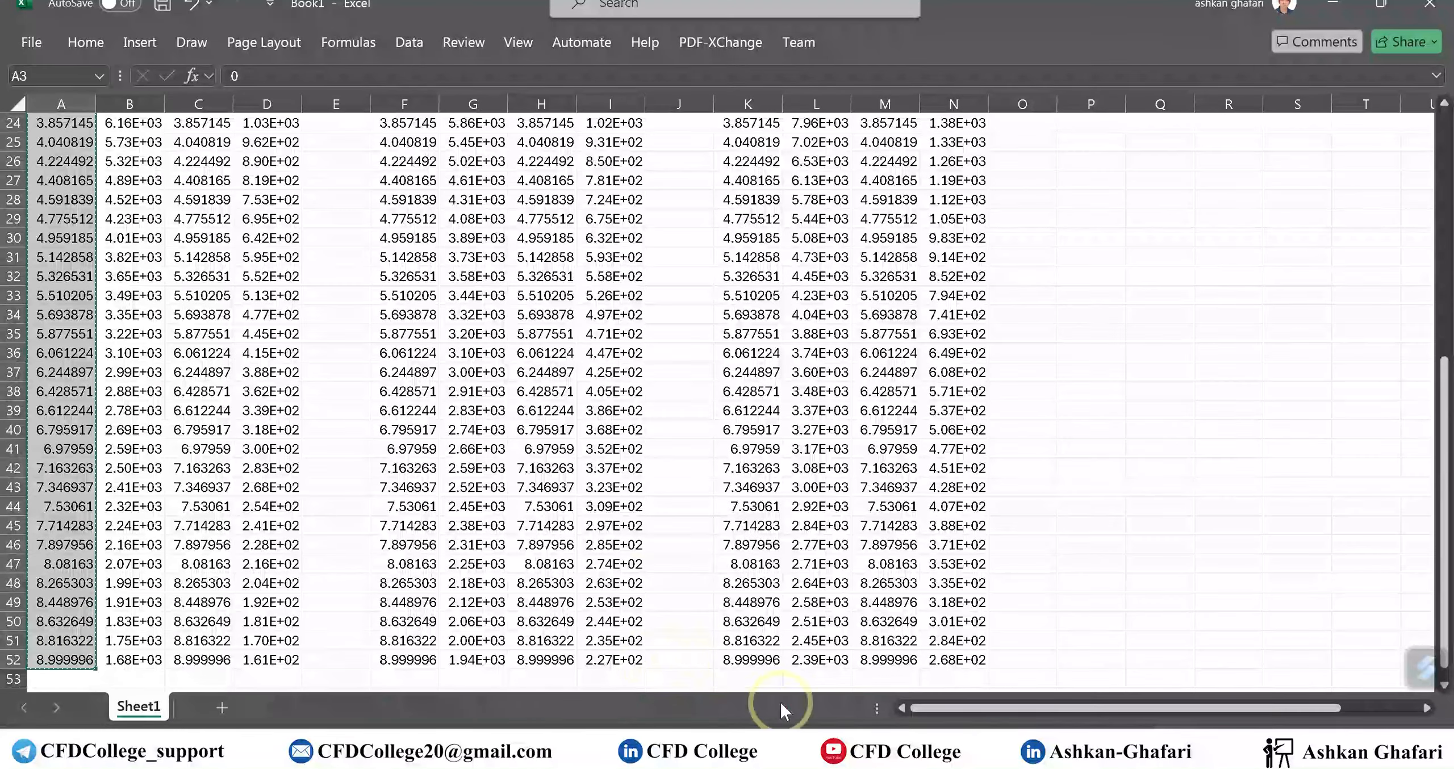
{"action": "left_click", "coordinate": [972, 746]}
{"action": "left_click", "coordinate": [165, 173]}
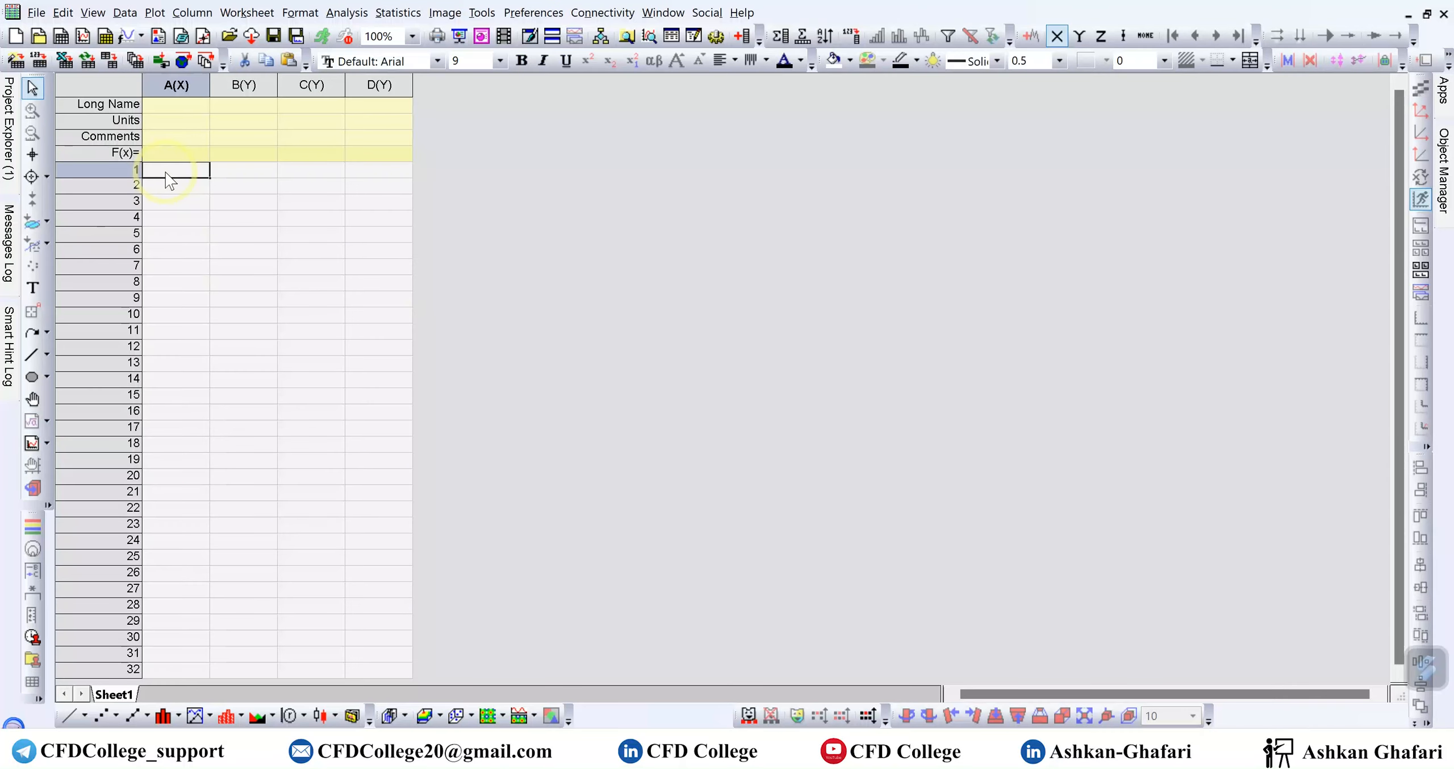
{"action": "key", "text": "ctrl+v"}
Step: Give column A the long name X and the units cm
{"action": "left_click", "coordinate": [168, 105]}
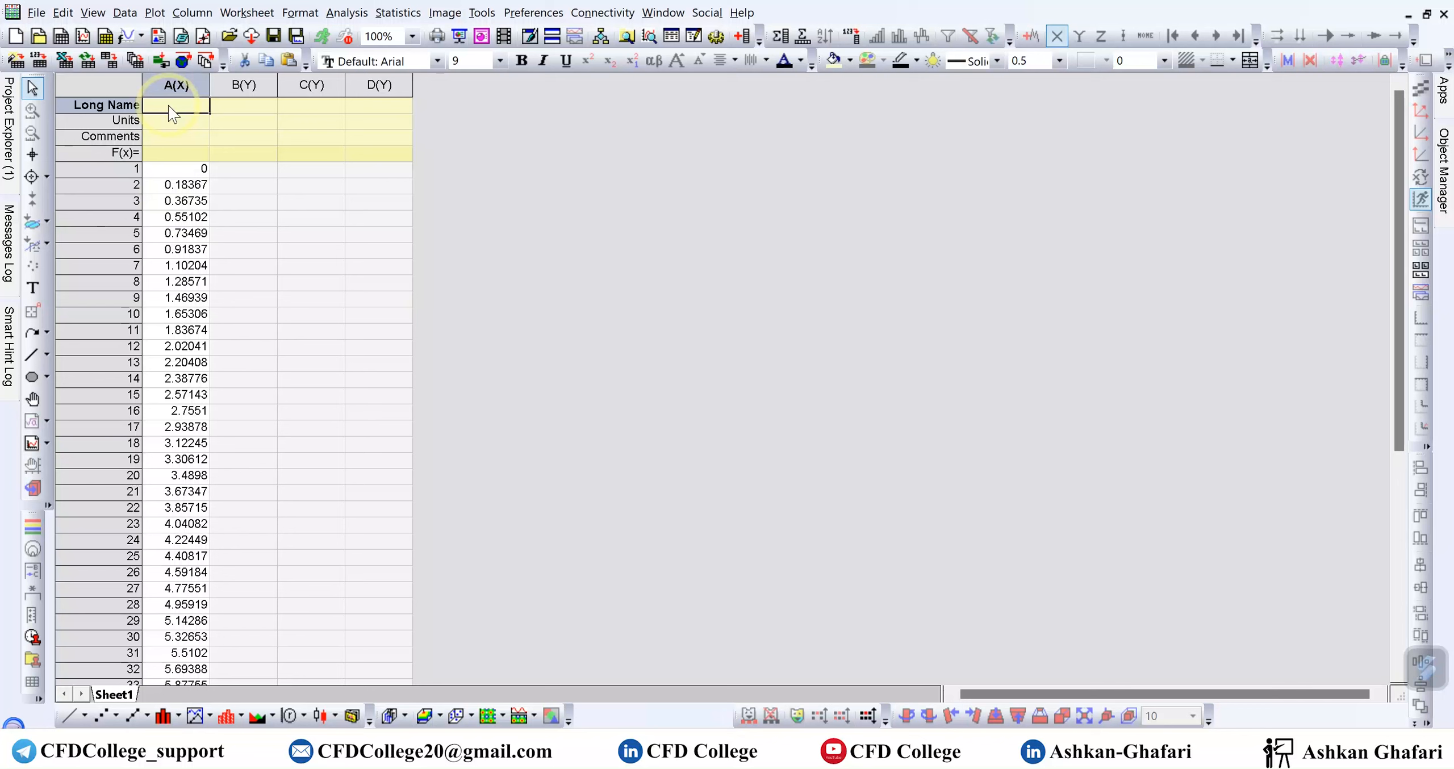
{"action": "type", "text": "x"}
{"action": "key", "text": "Return"}
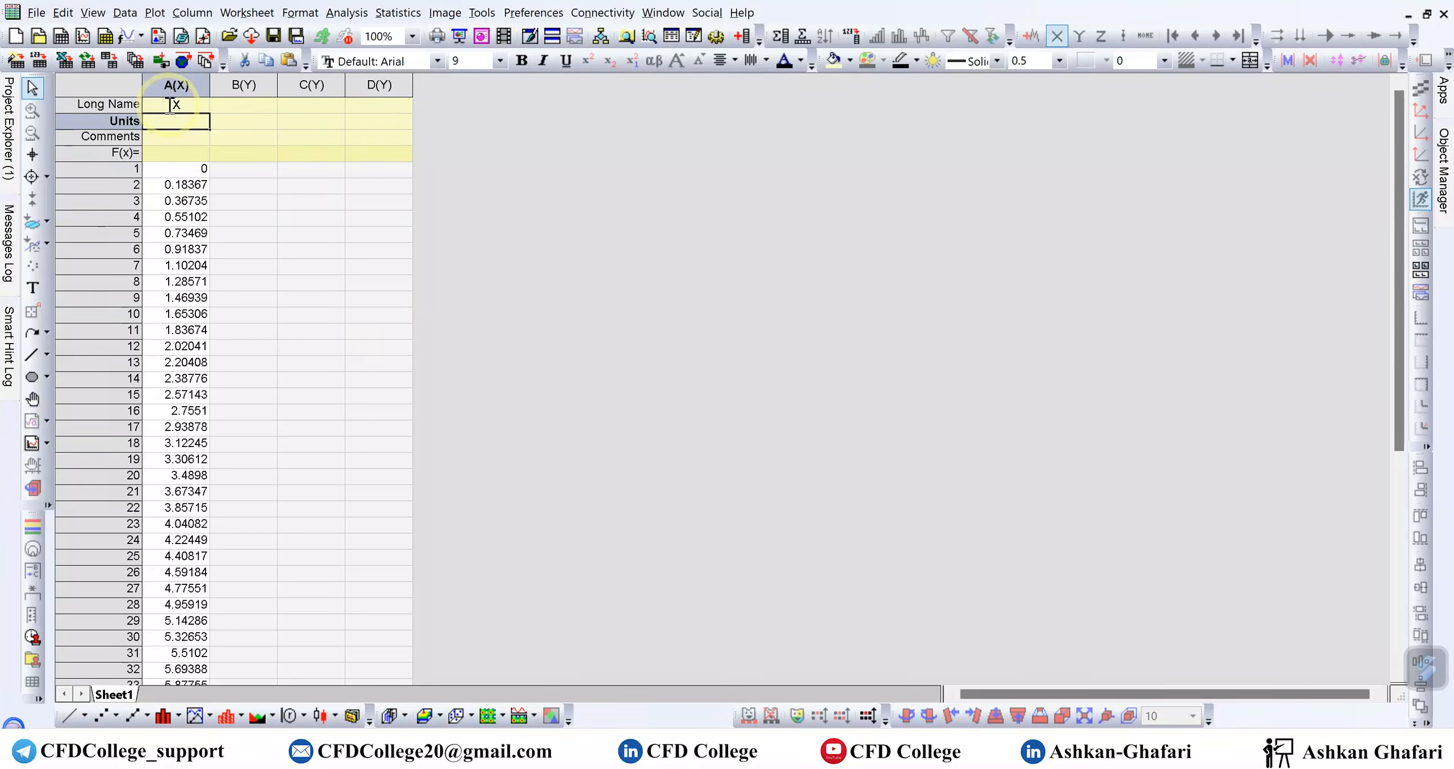
{"action": "type", "text": "cm"}
{"action": "left_click", "coordinate": [500, 193]}
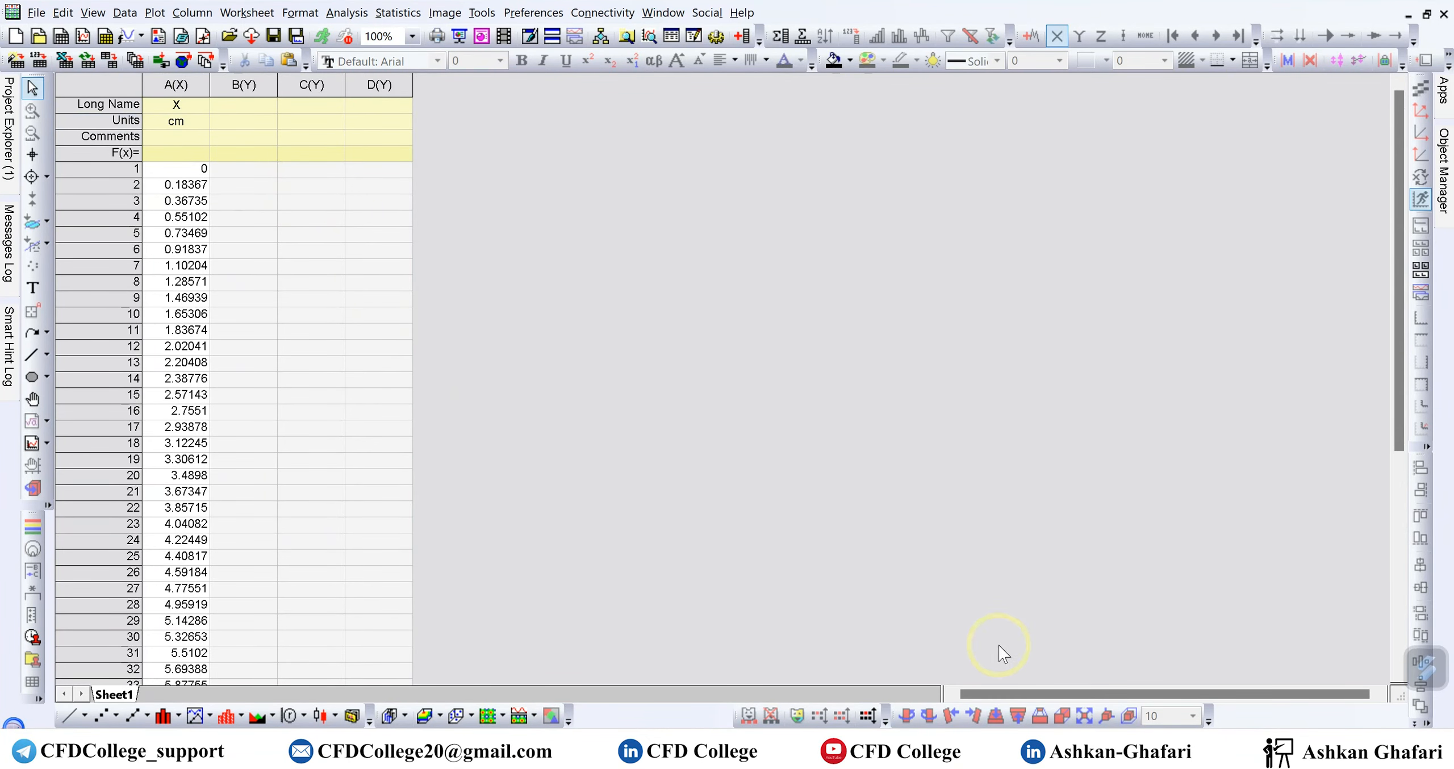
Step: Copy the Case 1 V values (D3:D52) from the Excel sheet into column B of the Origin worksheet, starting at row 1
{"action": "key", "text": "alt+Tab"}
{"action": "scroll", "coordinate": [343, 359], "scroll_direction": "up", "scroll_amount": 8}
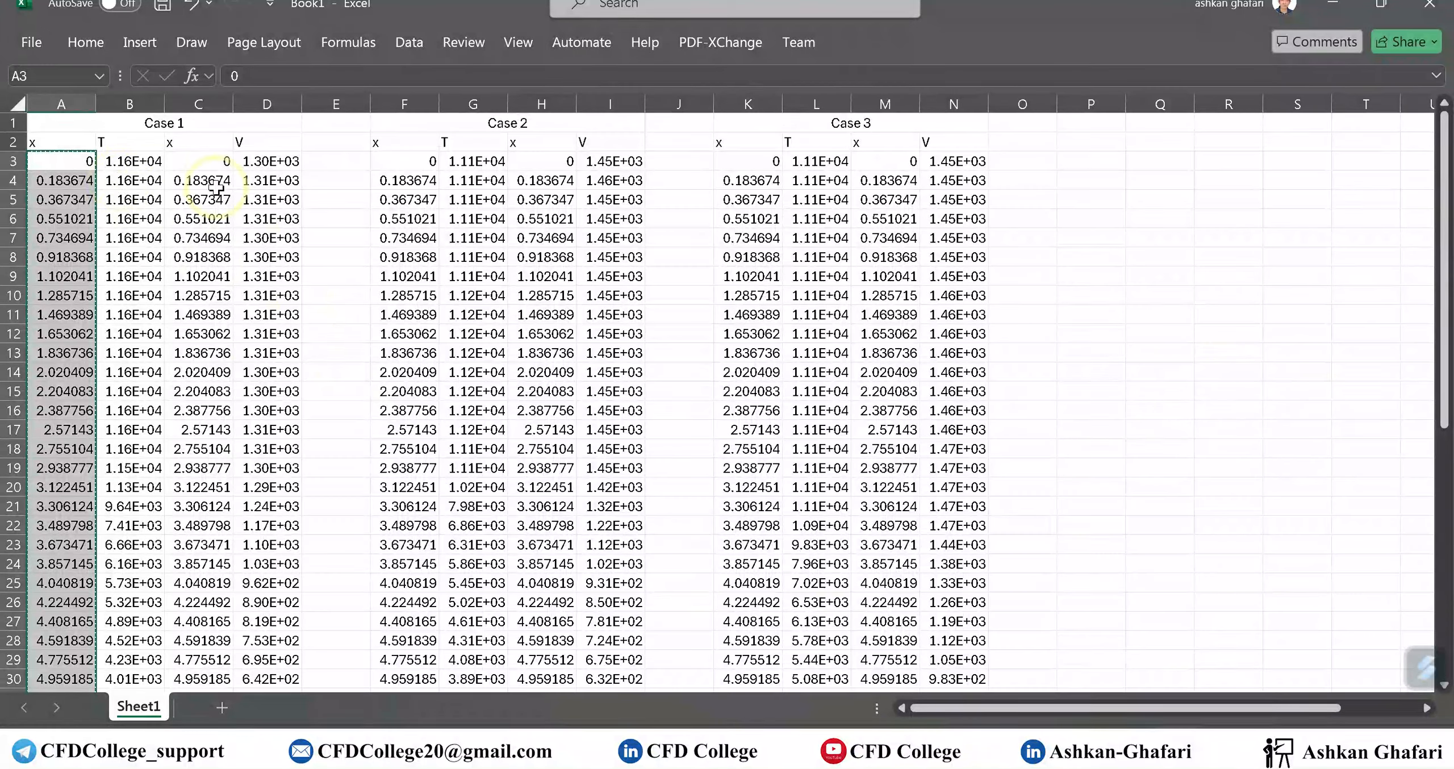
{"action": "key", "text": "Escape"}
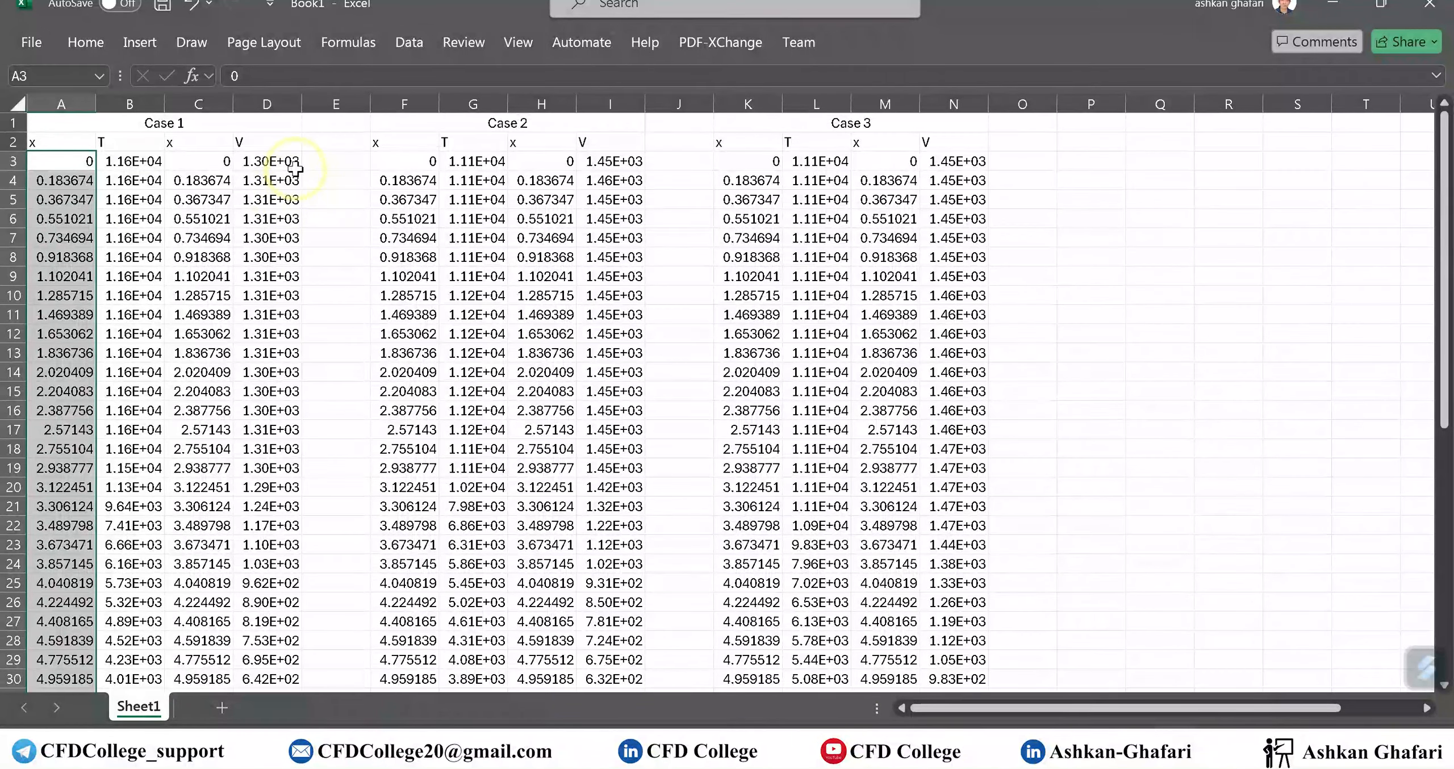
{"action": "left_click_drag", "start_coordinate": [288, 162], "coordinate": [276, 599]}
{"action": "key", "text": "ctrl+c"}
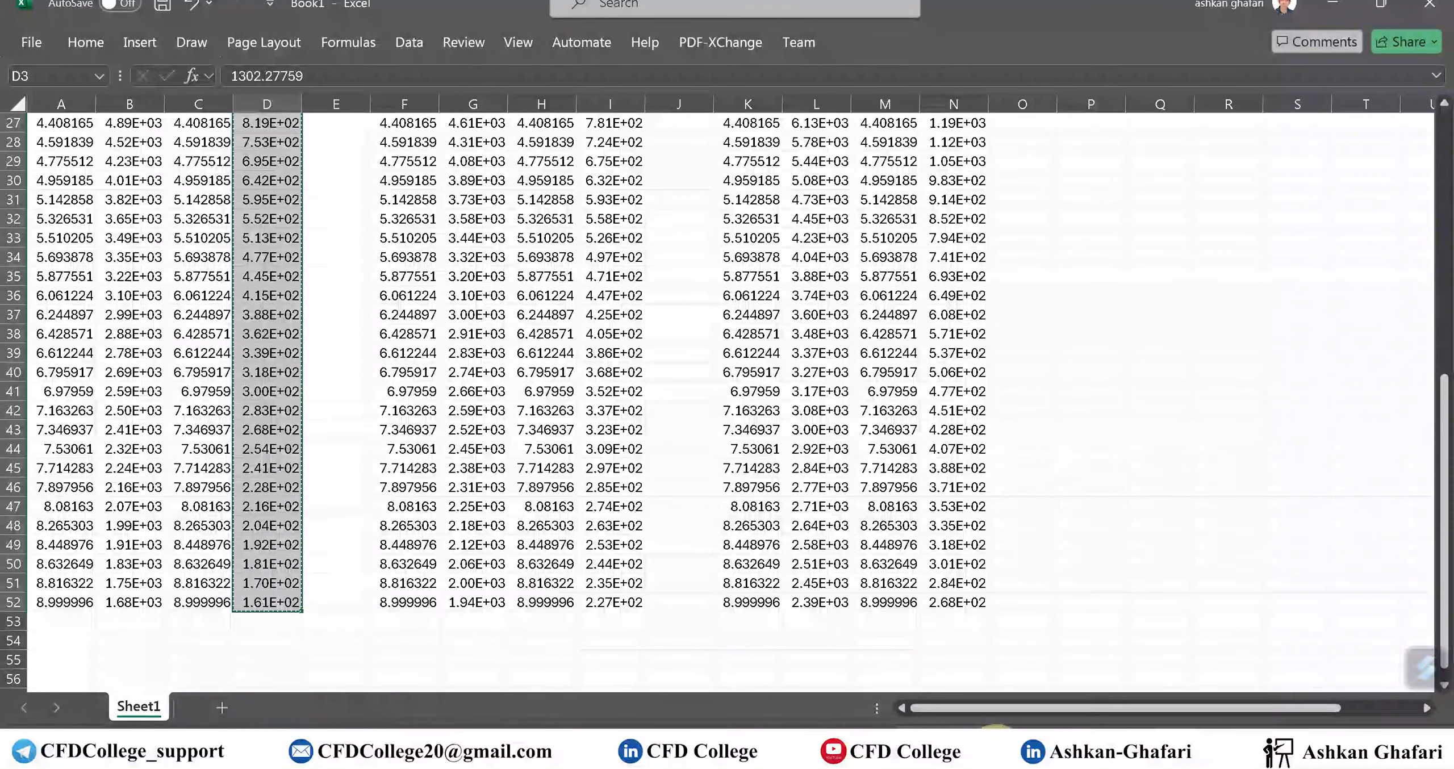
{"action": "left_click", "coordinate": [965, 753]}
{"action": "left_click", "coordinate": [275, 181]}
{"action": "key", "text": "ctrl+v"}
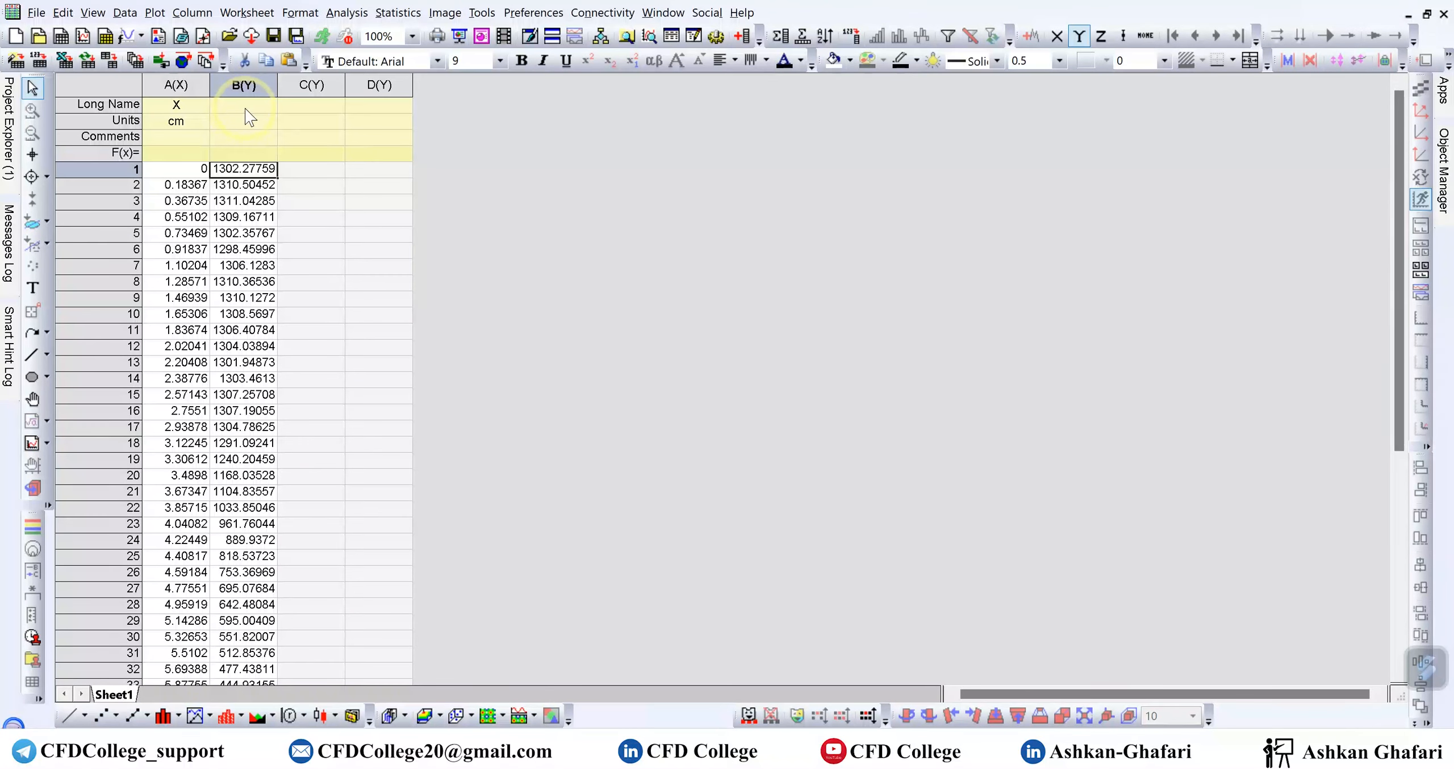
Step: Label column B with the long name Velocity, the units m/s and the comment Case 1
{"action": "left_click", "coordinate": [245, 106]}
{"action": "type", "text": "Yel"}
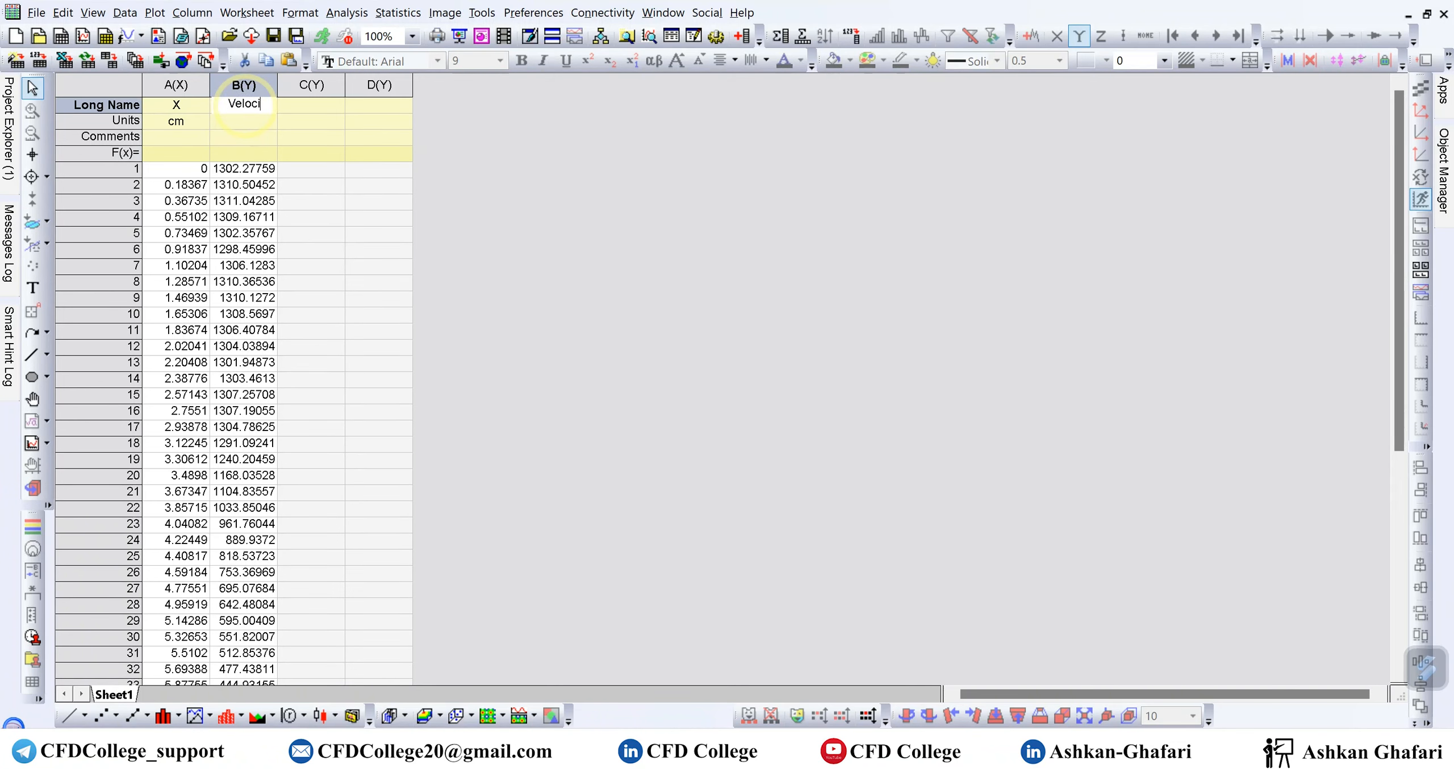
{"action": "key", "text": "Return"}
{"action": "type", "text": "m/s"}
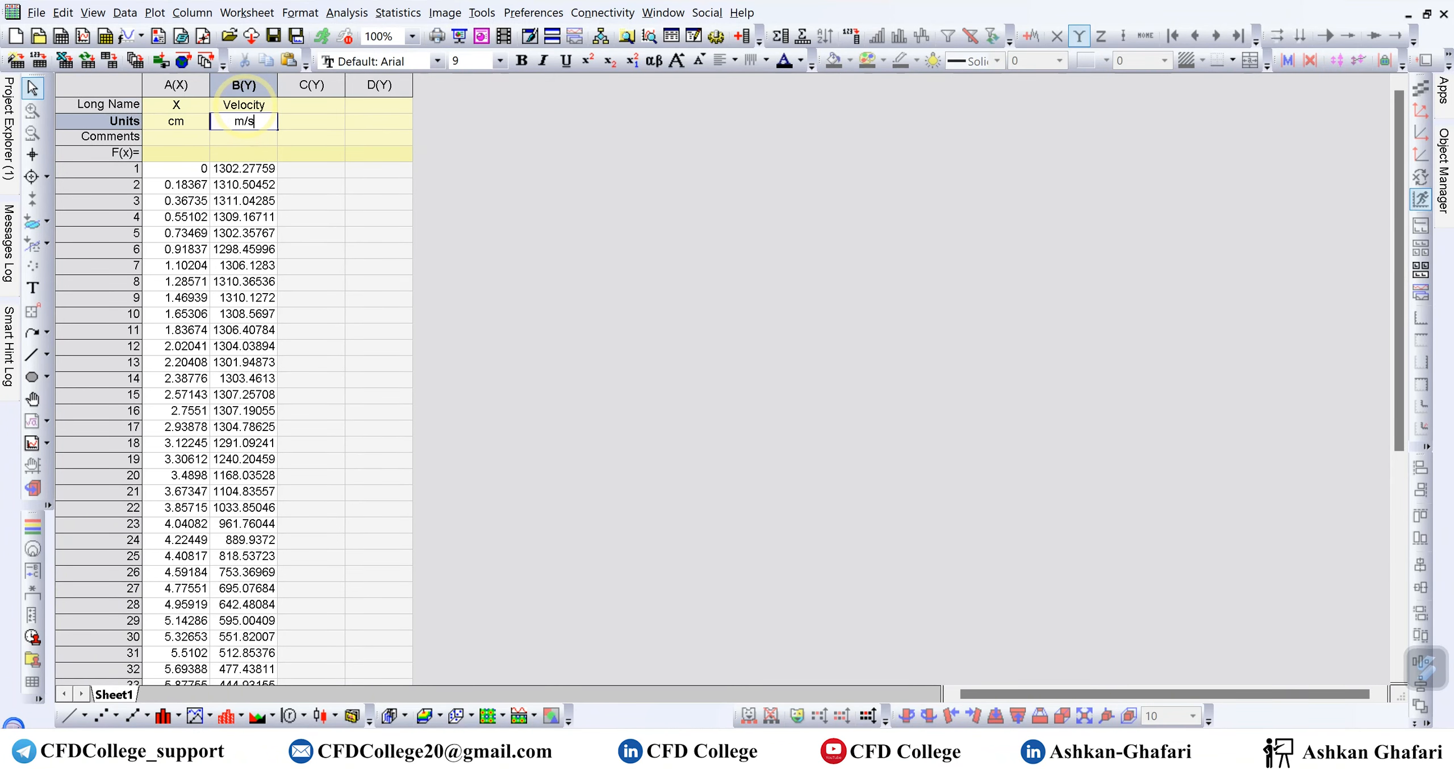
{"action": "key", "text": "Return"}
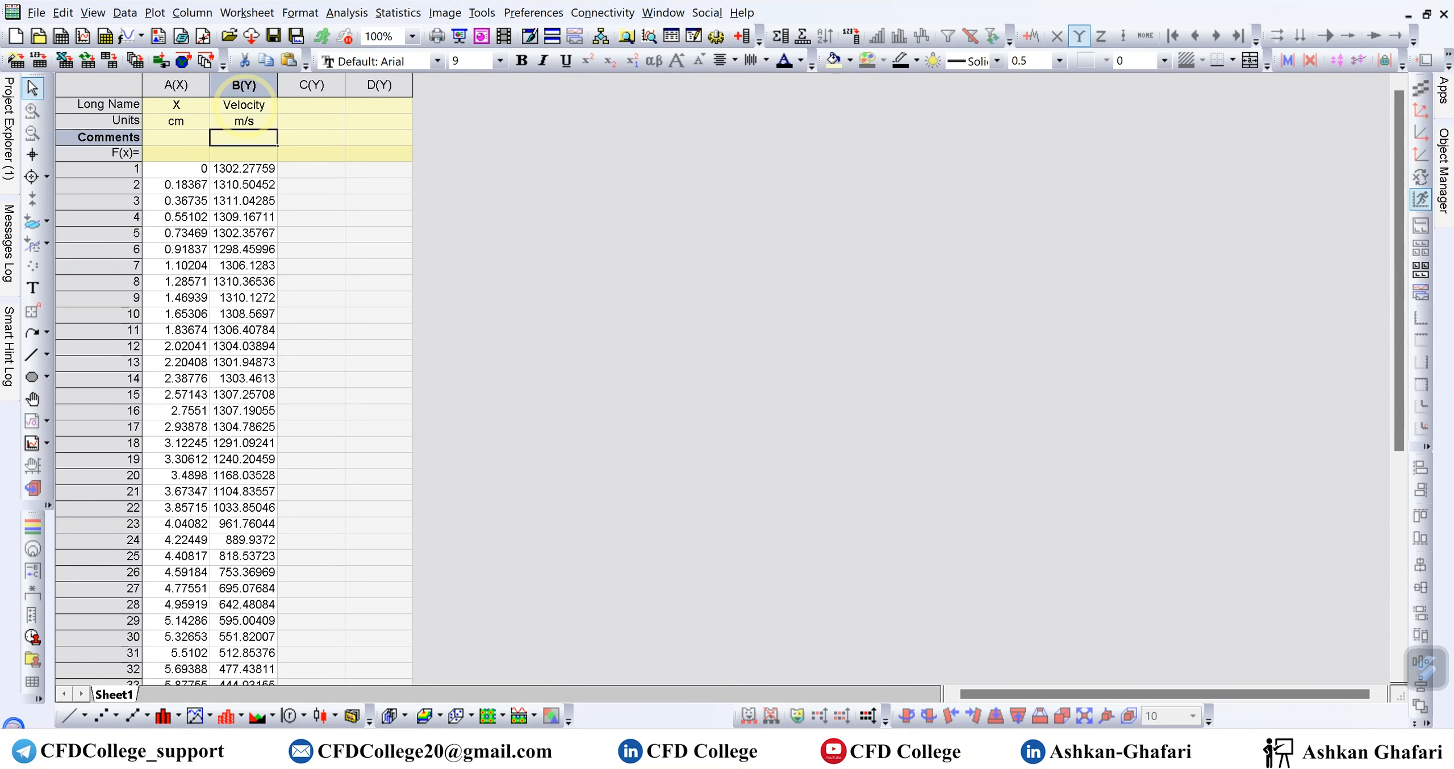
{"action": "type", "text": "Case 1"}
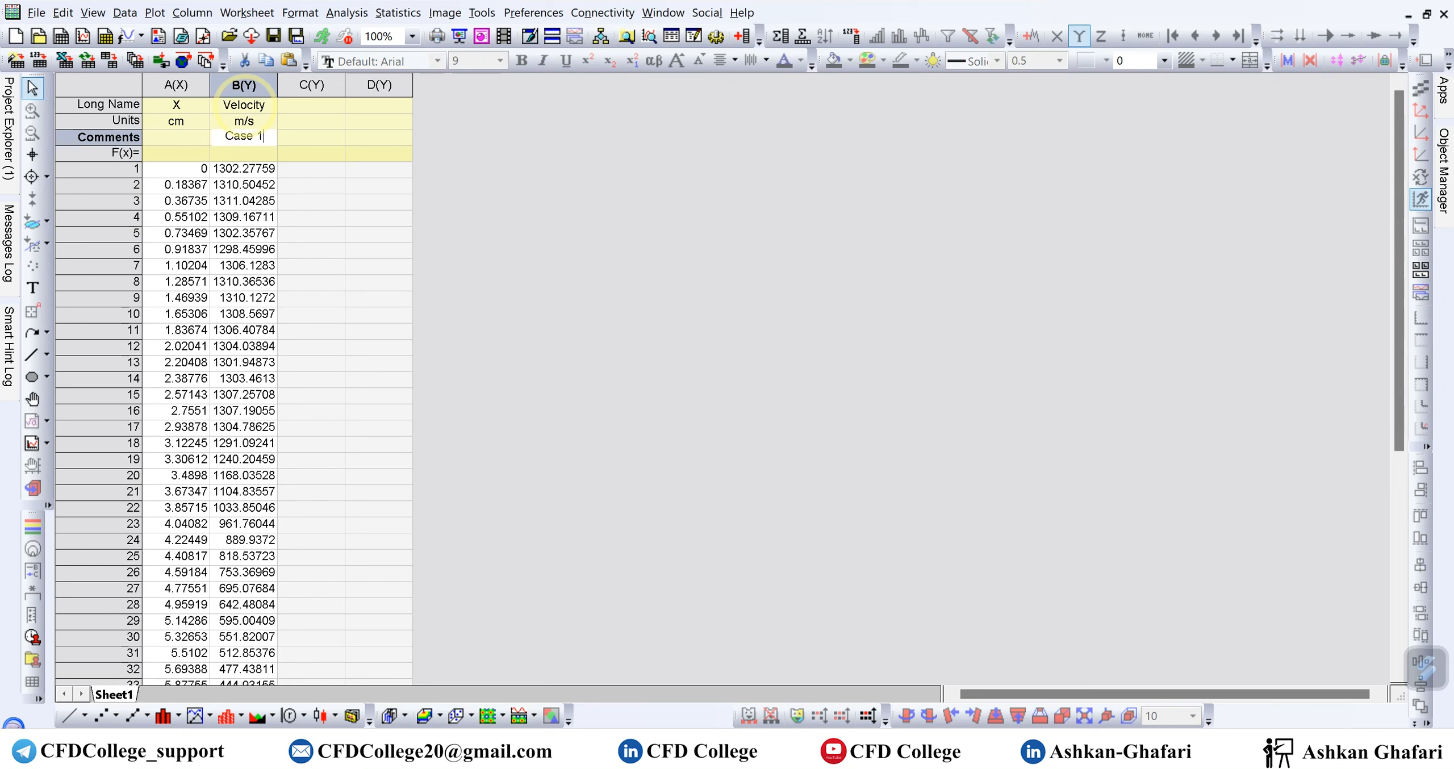
{"action": "key", "text": "Tab"}
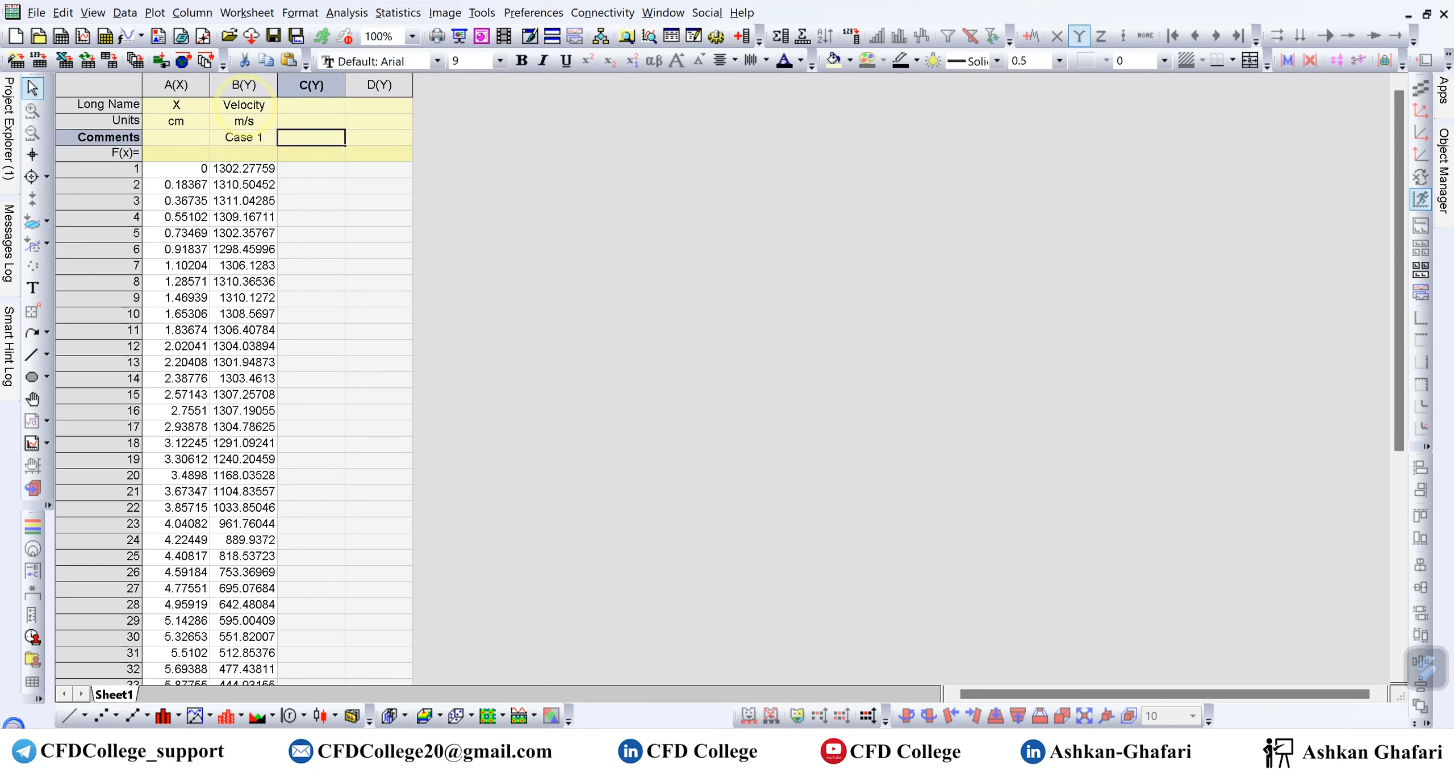
Step: Copy column B's long name and units to columns C and D
{"action": "left_click", "coordinate": [257, 105]}
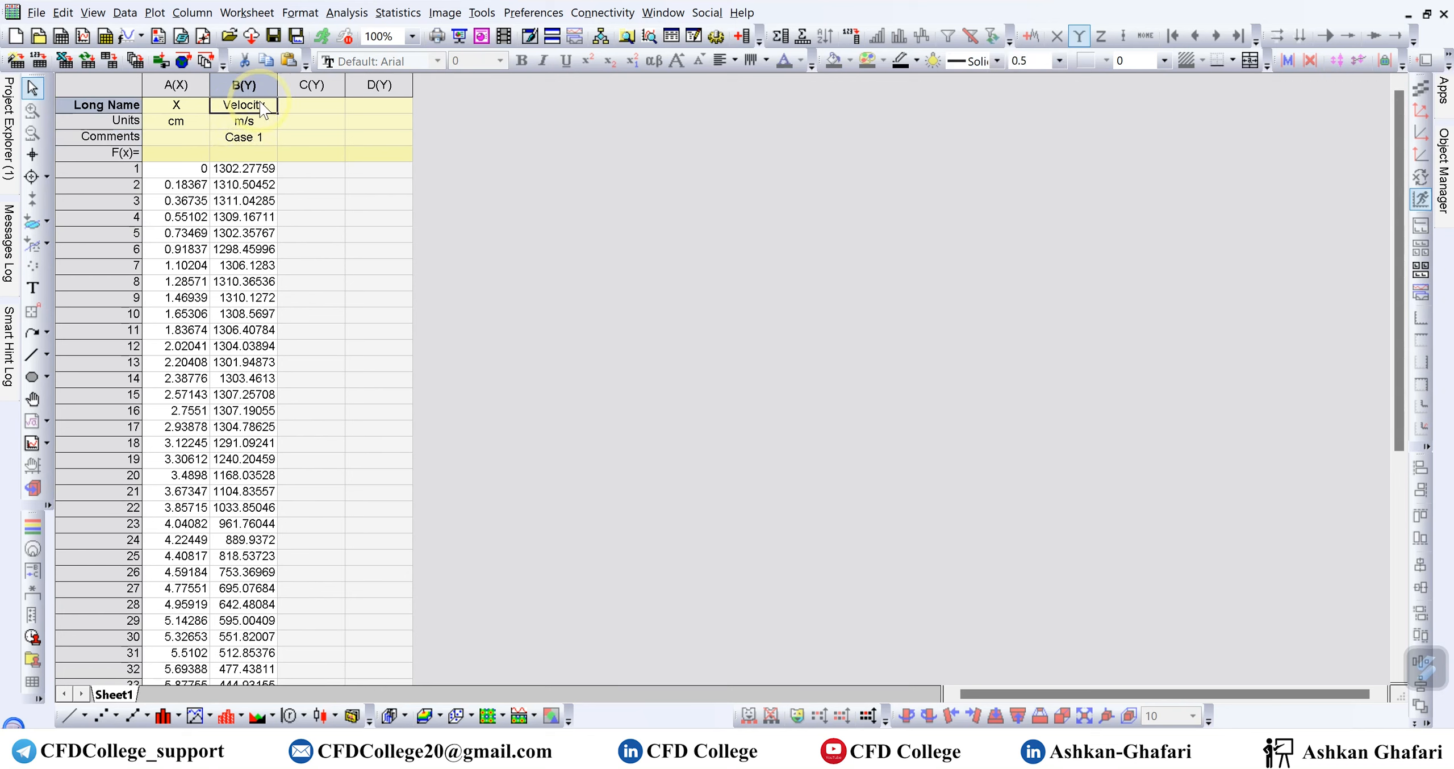
{"action": "left_click_drag", "start_coordinate": [257, 106], "coordinate": [256, 120]}
{"action": "key", "text": "ctrl+c"}
{"action": "left_click", "coordinate": [313, 106]}
{"action": "key", "text": "ctrl+v"}
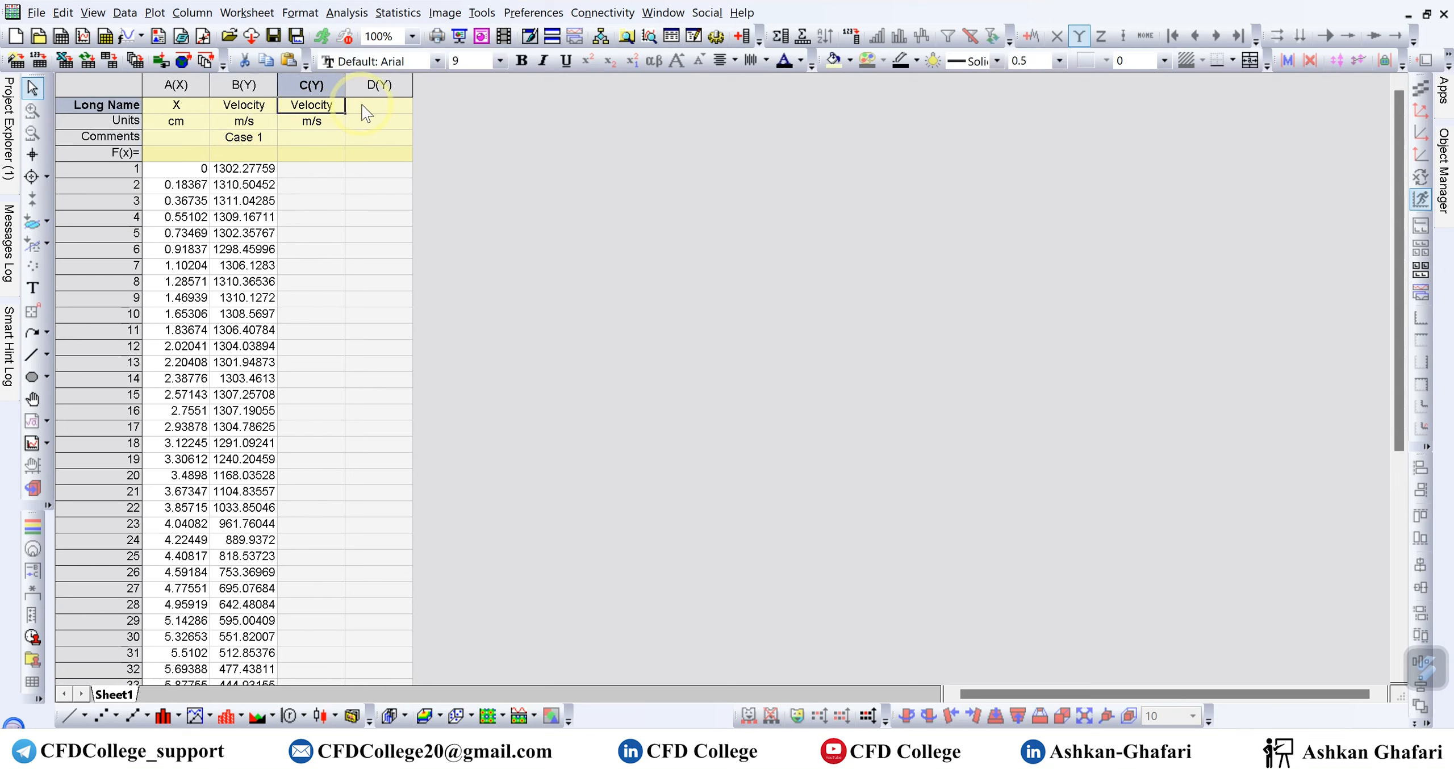
{"action": "left_click", "coordinate": [363, 106]}
{"action": "key", "text": "ctrl+v"}
Step: Enter the comments Case 2 for column C and Case 3 for column D, and widen the worksheet columns
{"action": "left_click", "coordinate": [307, 138]}
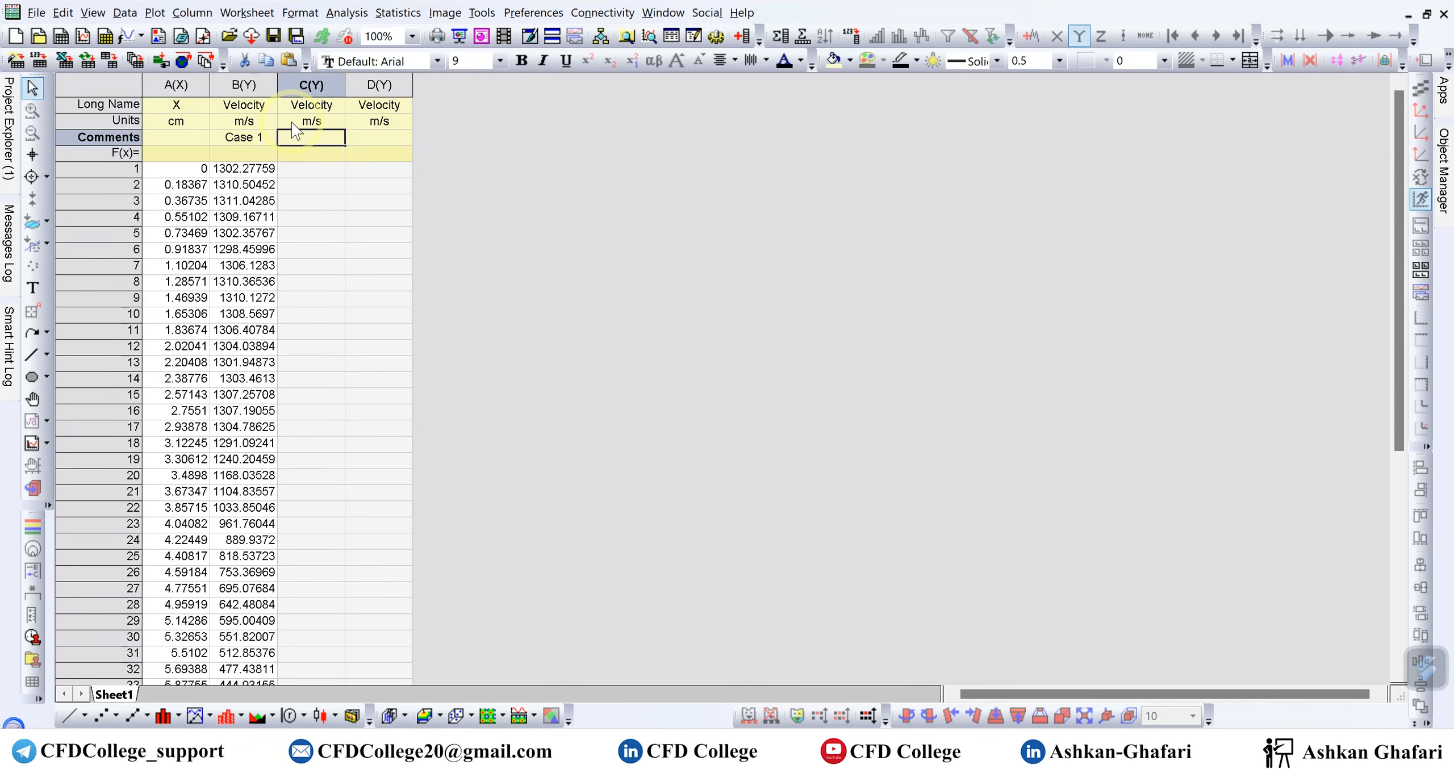
{"action": "type", "text": "Cas"}
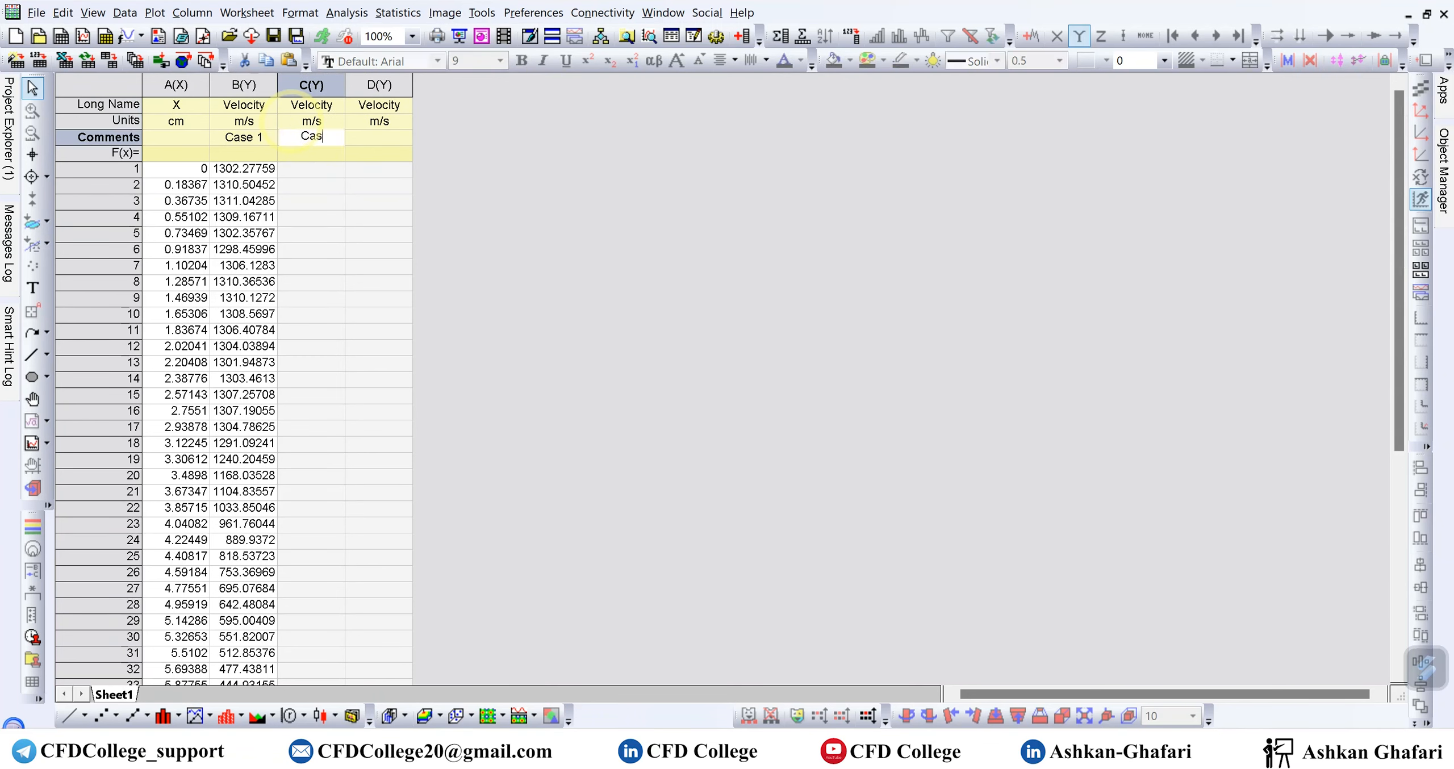
{"action": "type", "text": "e 2"}
{"action": "key", "text": "Tab"}
{"action": "type", "text": "Cas"}
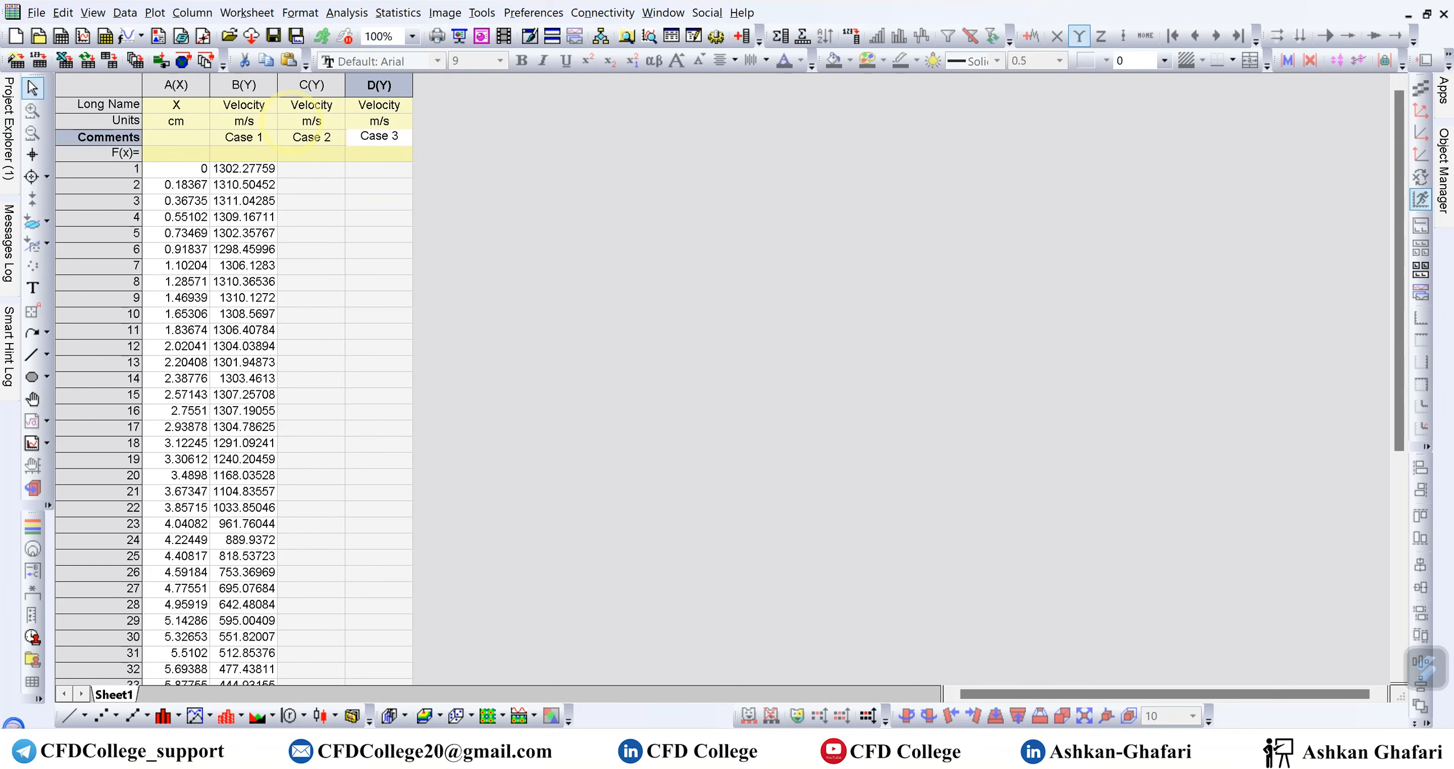
{"action": "type", "text": "e 3"}
{"action": "key", "text": "Return"}
{"action": "left_click_drag", "start_coordinate": [209, 83], "coordinate": [499, 84]}
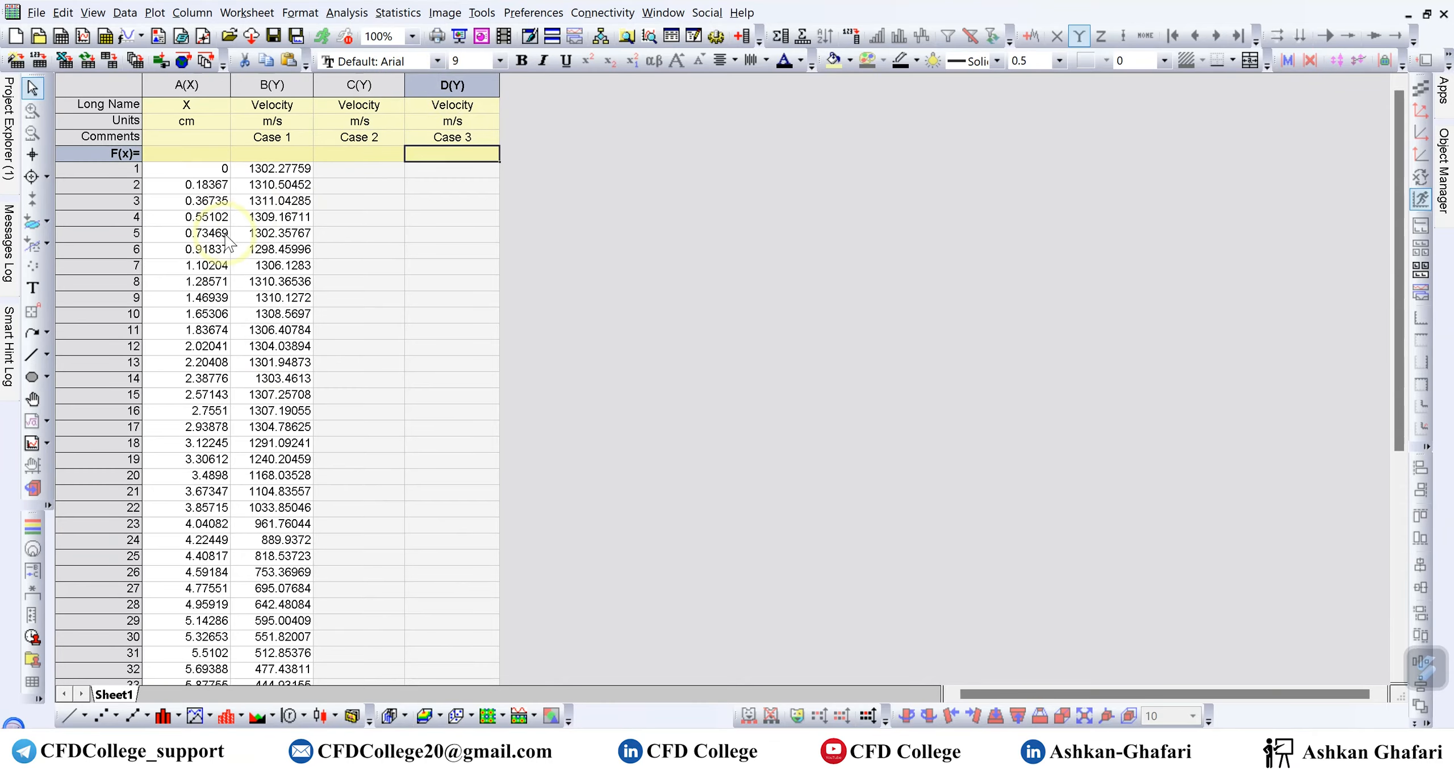
Step: Copy the Case 2 V values (I3:I52) from the Excel sheet into column C of the Origin worksheet, starting at row 1
{"action": "left_click", "coordinate": [960, 748]}
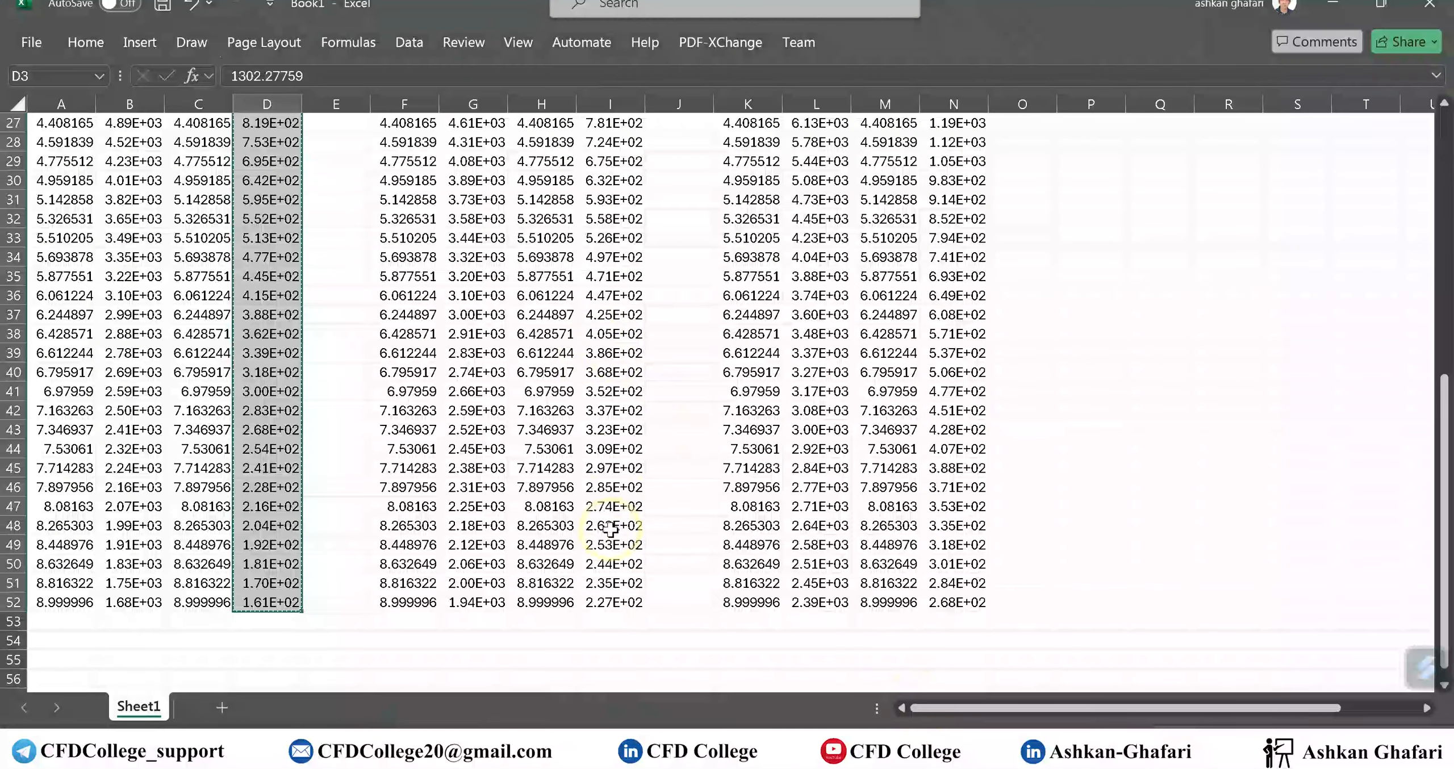
{"action": "left_click_drag", "start_coordinate": [611, 606], "coordinate": [611, 162]}
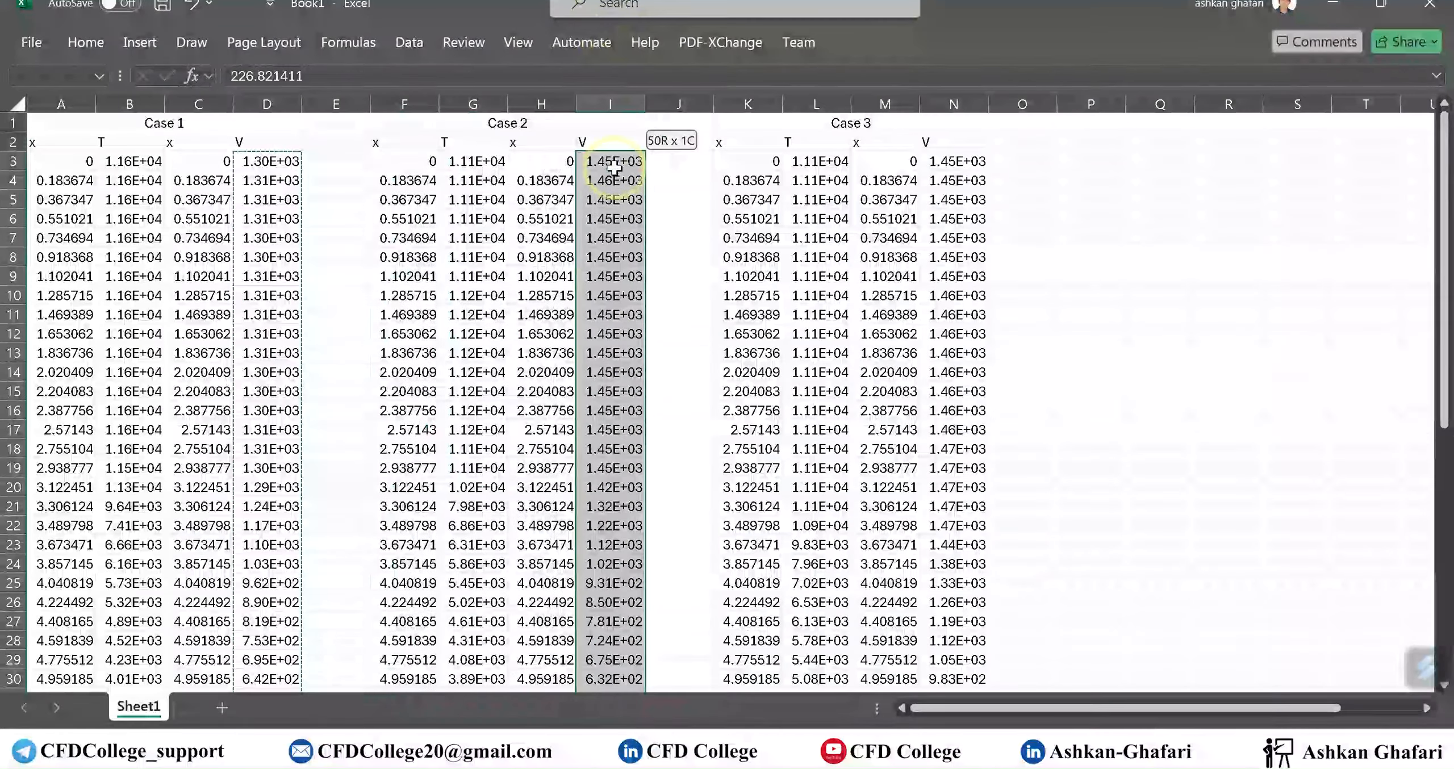
{"action": "key", "text": "ctrl+c"}
{"action": "key", "text": "alt+Tab"}
{"action": "left_click", "coordinate": [383, 169]}
{"action": "key", "text": "ctrl+v"}
Step: Copy the Case 3 V values (N3:N52) from the Excel sheet into column D of the Origin worksheet, starting at row 1
{"action": "left_click", "coordinate": [960, 748]}
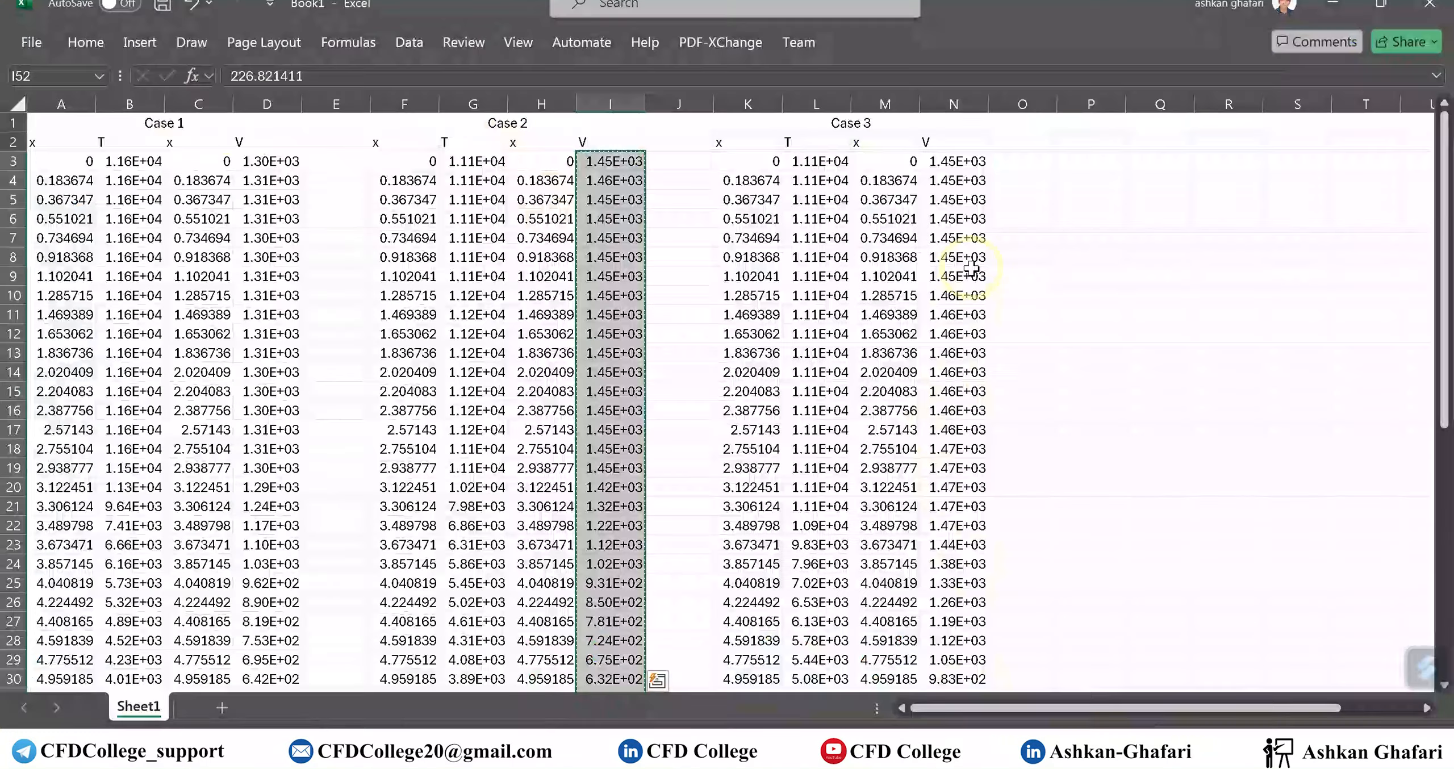
{"action": "left_click", "coordinate": [965, 154]}
{"action": "left_click_drag", "start_coordinate": [966, 155], "coordinate": [966, 662]}
{"action": "key", "text": "ctrl+c"}
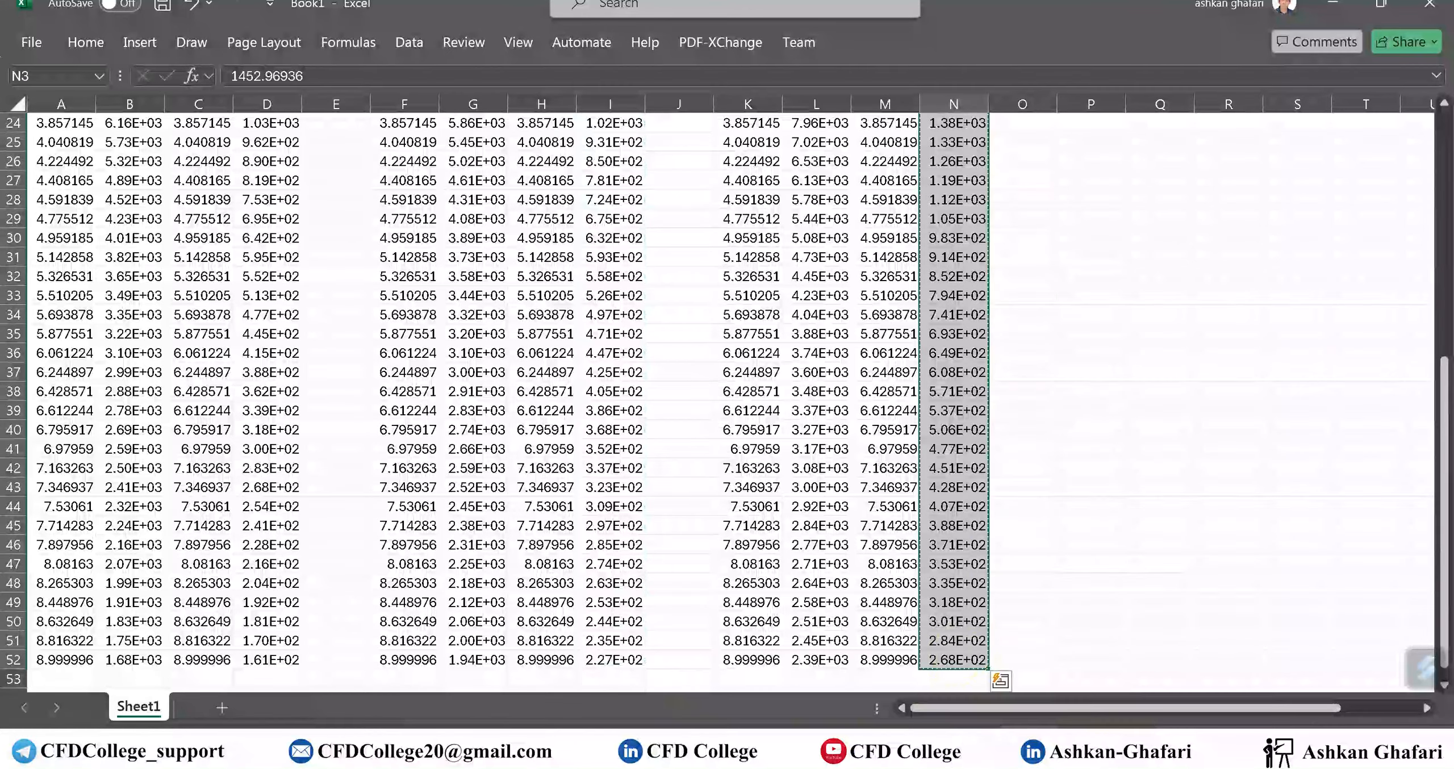
{"action": "key", "text": "alt+Tab"}
{"action": "left_click", "coordinate": [461, 169]}
{"action": "key", "text": "ctrl+v"}
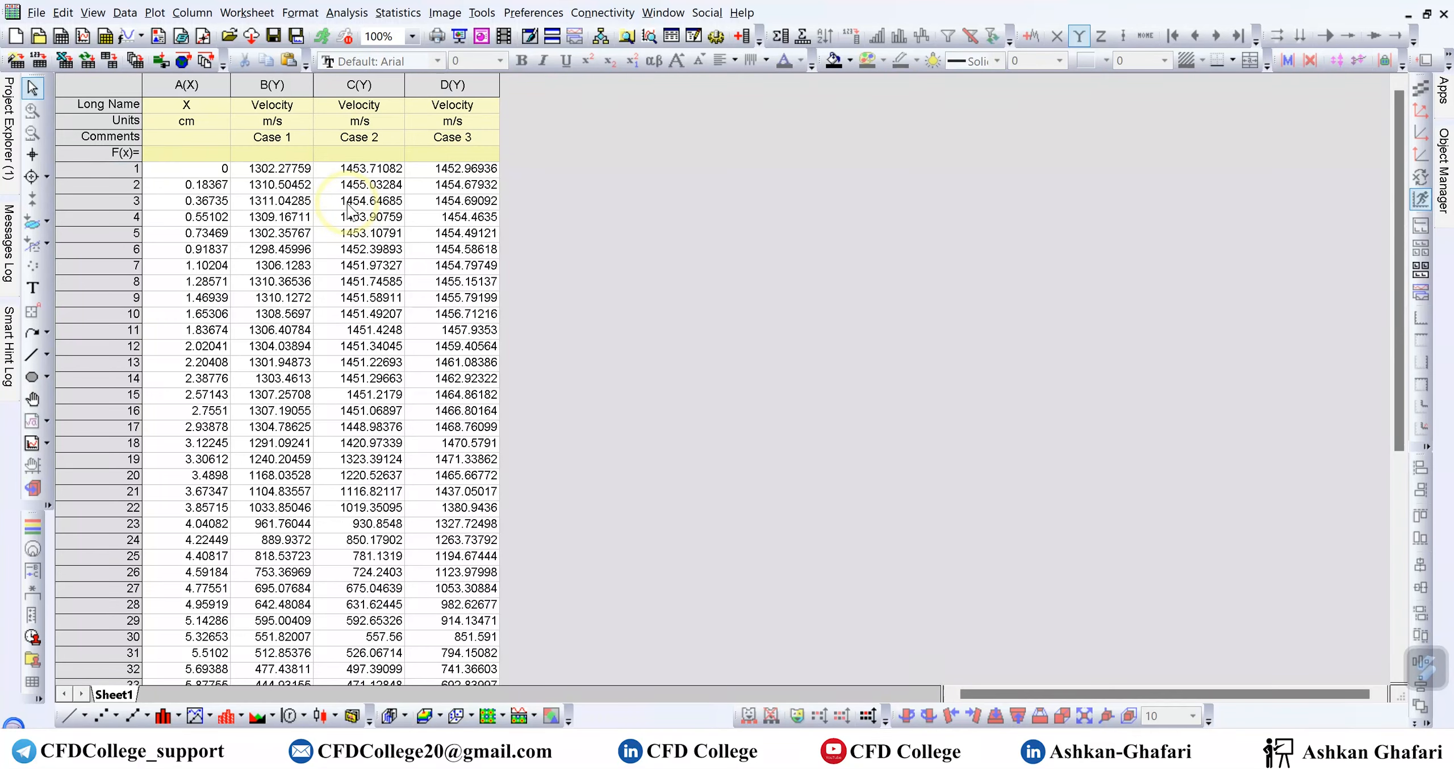
Step: Plot columns A to D as a basic 2D Line + Symbol graph
{"action": "left_click_drag", "start_coordinate": [190, 84], "coordinate": [432, 78]}
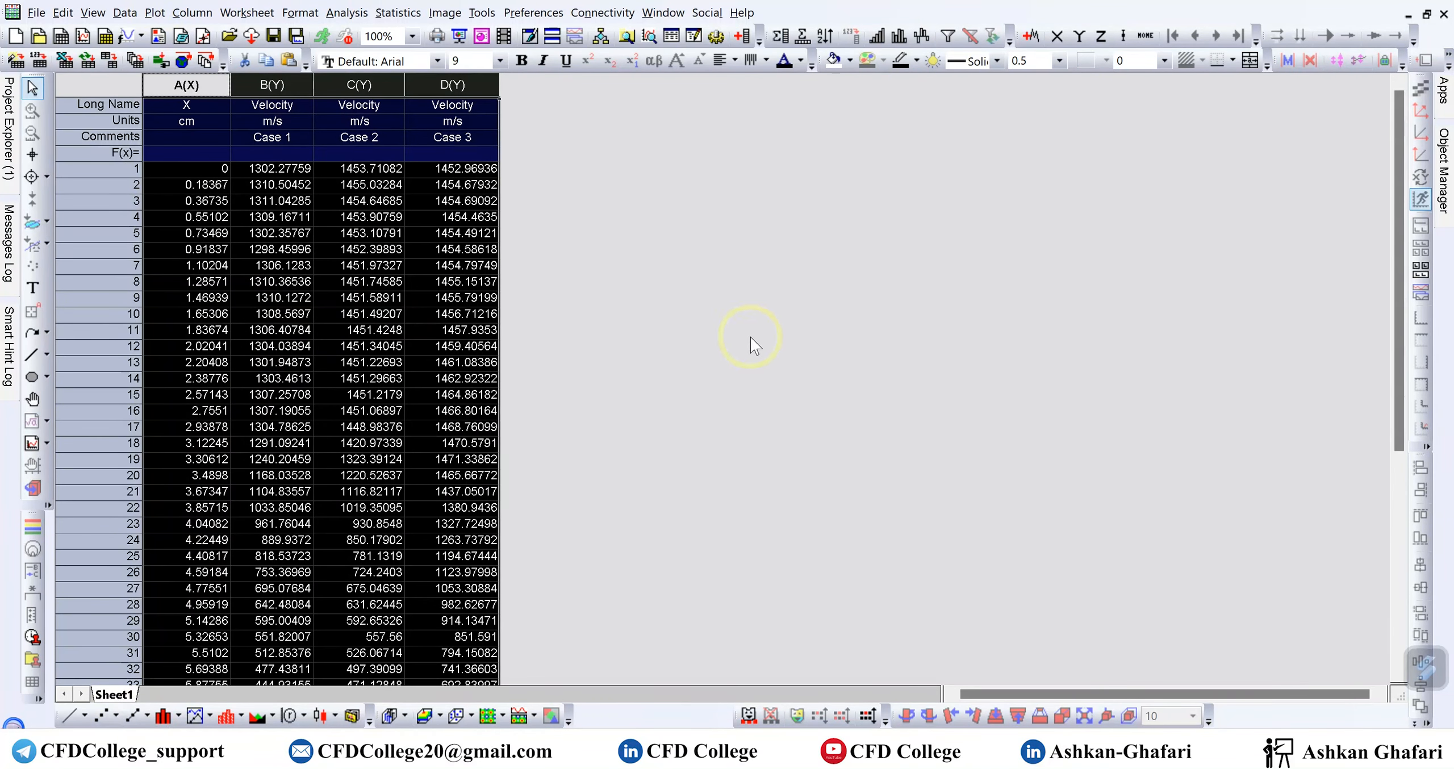
{"action": "left_click", "coordinate": [155, 12]}
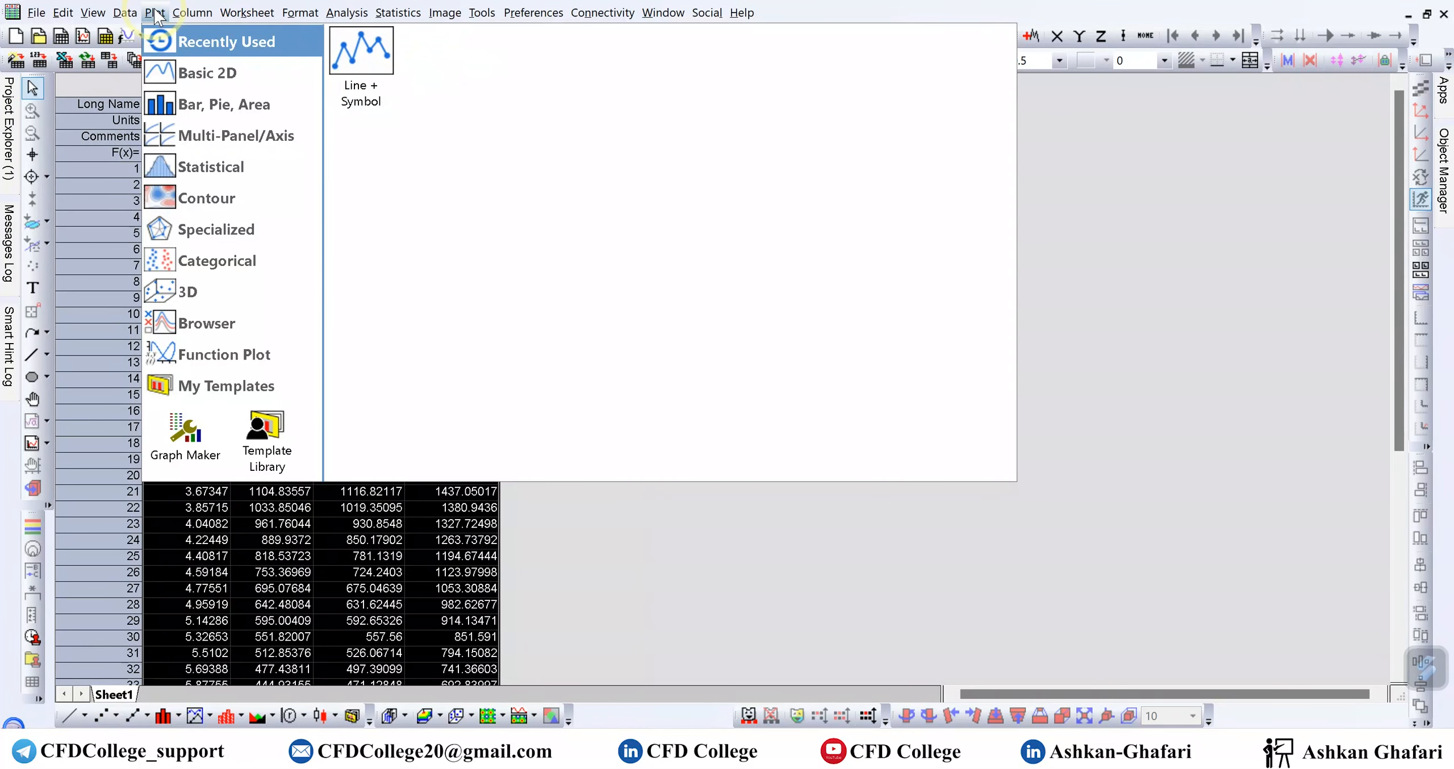
{"action": "mouse_move", "coordinate": [241, 77]}
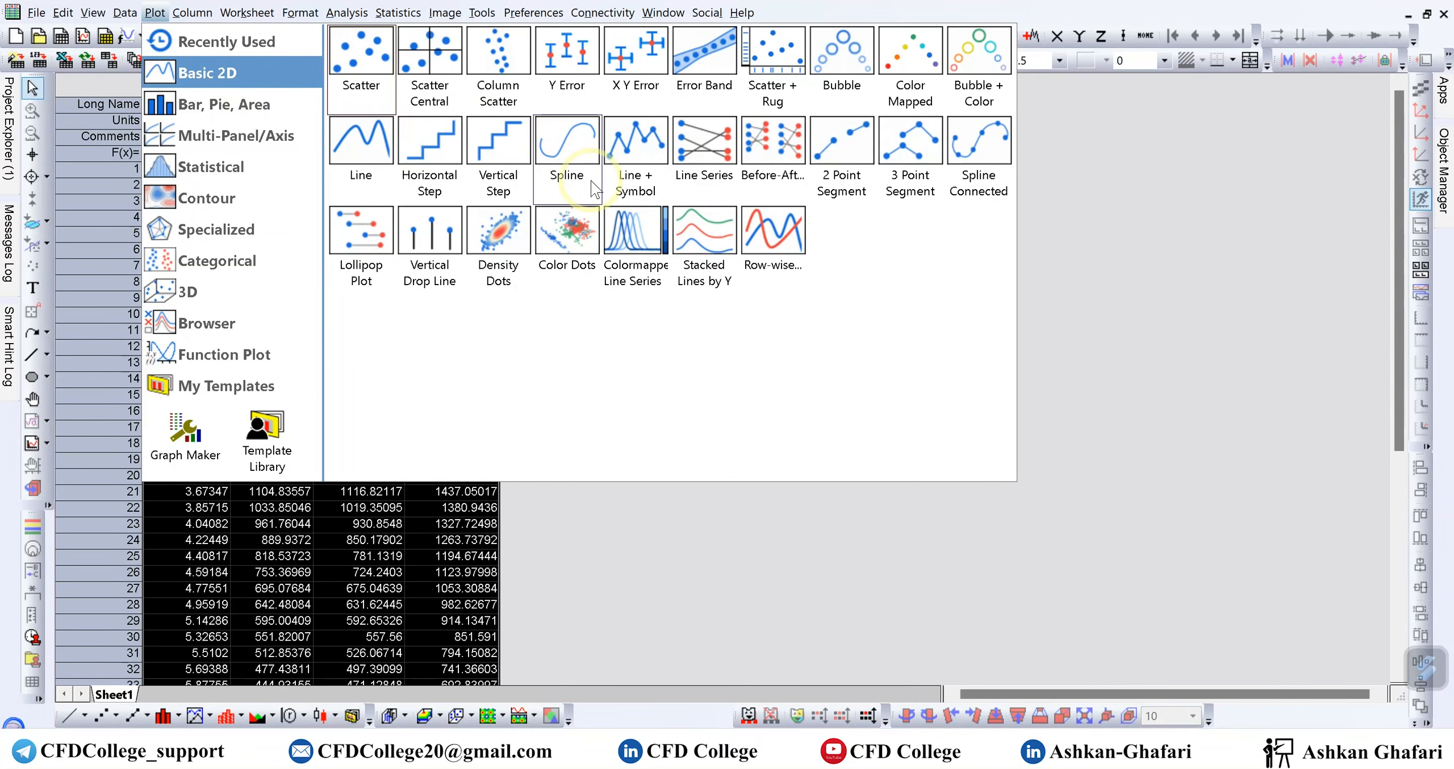
{"action": "left_click", "coordinate": [649, 194]}
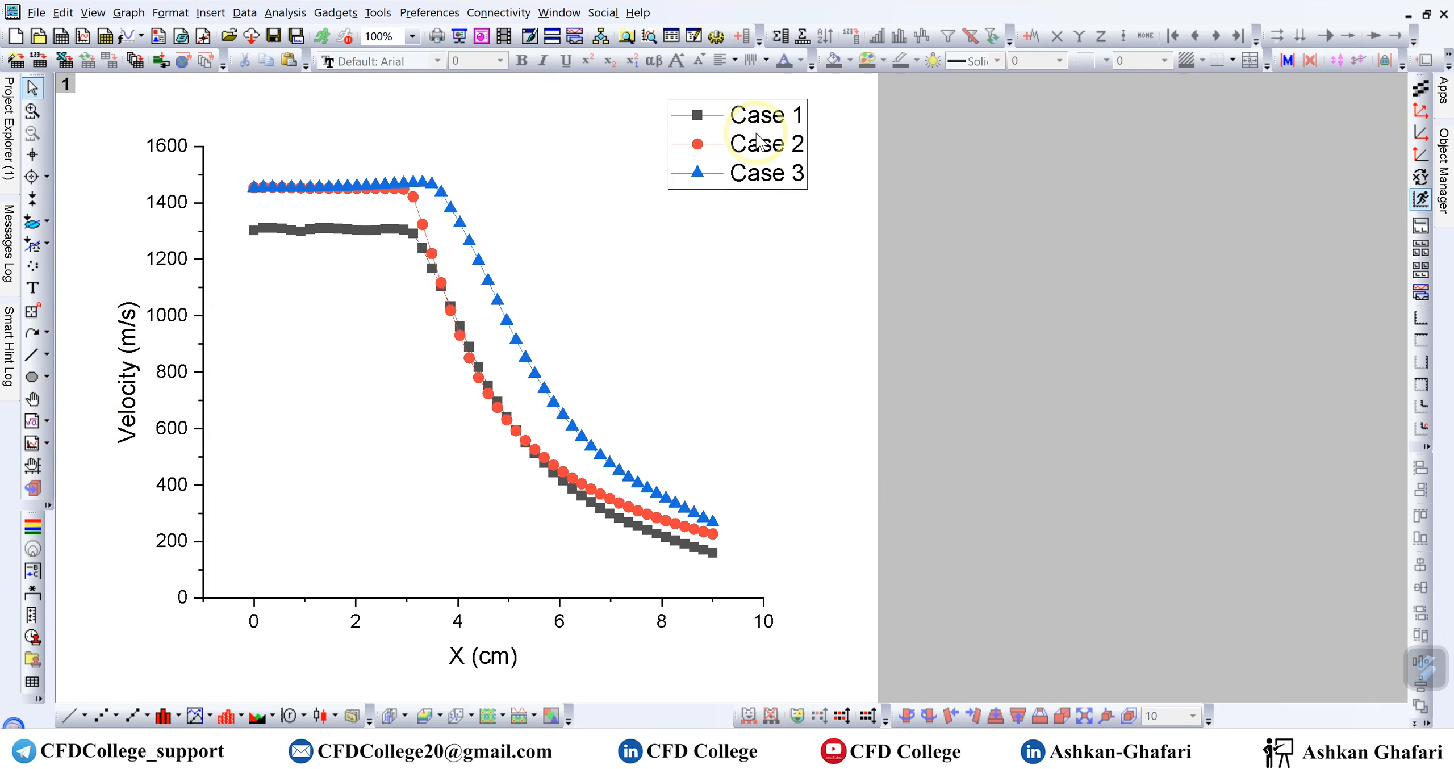
Step: Move the graph window clear of the workbook and bring the worksheet back to full size
{"action": "left_click", "coordinate": [1427, 14]}
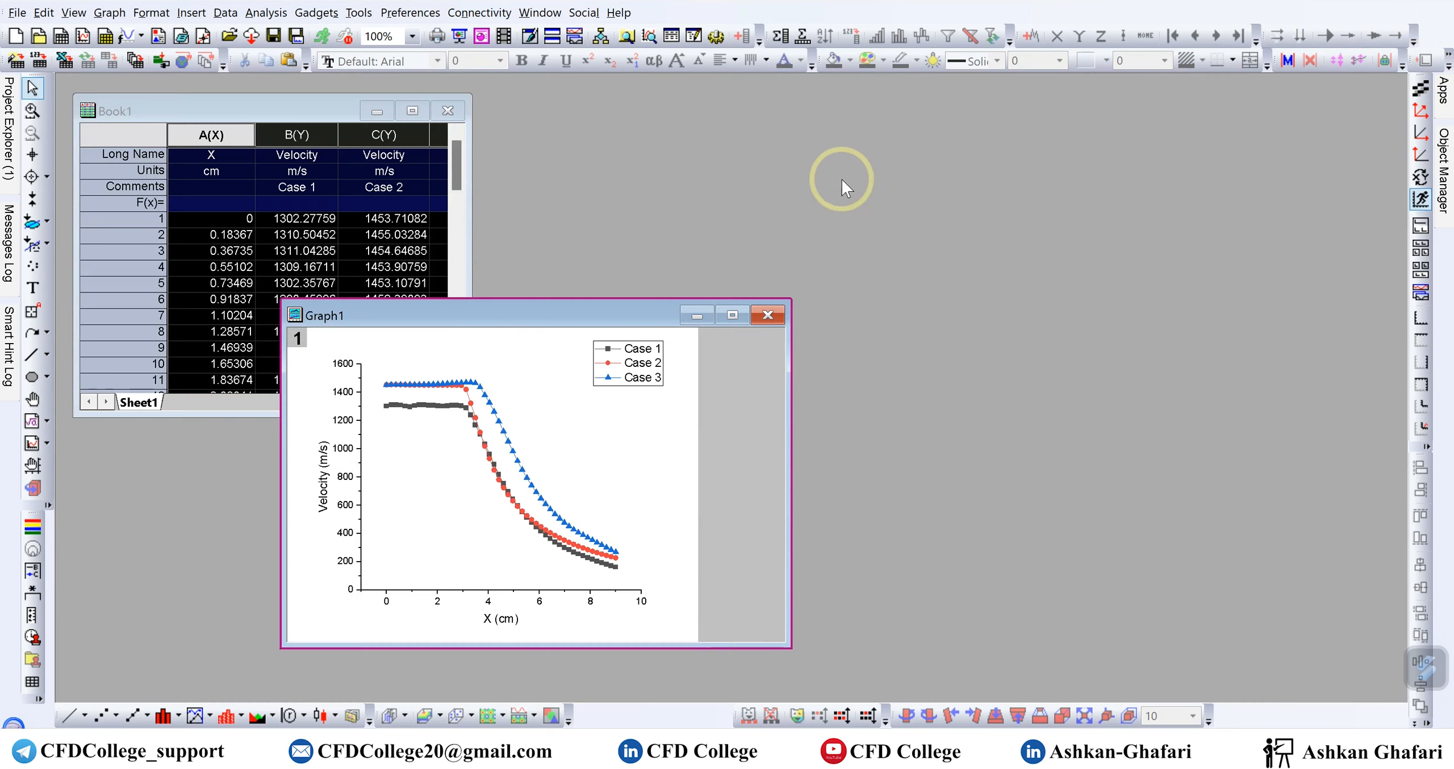
{"action": "left_click_drag", "start_coordinate": [559, 318], "coordinate": [856, 227]}
{"action": "left_click", "coordinate": [391, 204]}
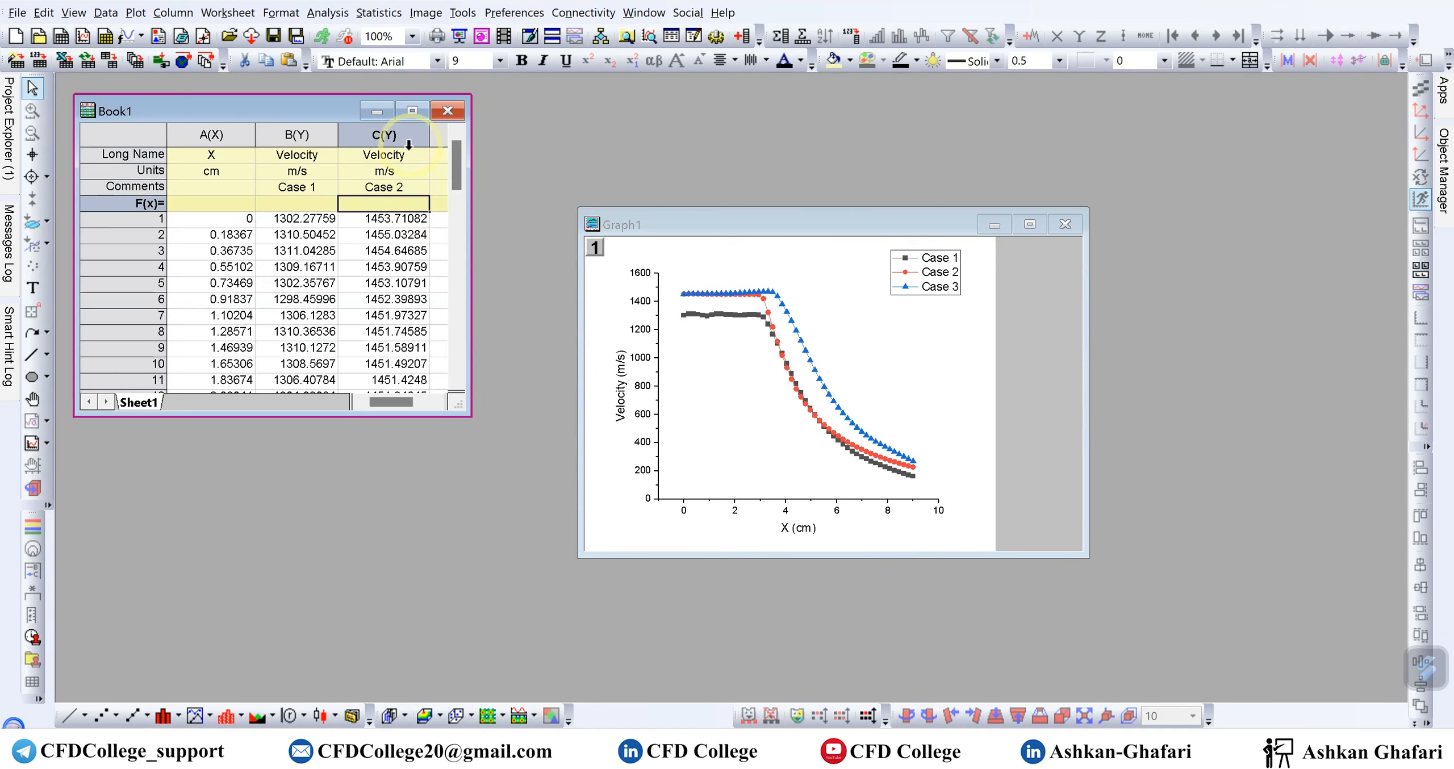
{"action": "left_click", "coordinate": [413, 111]}
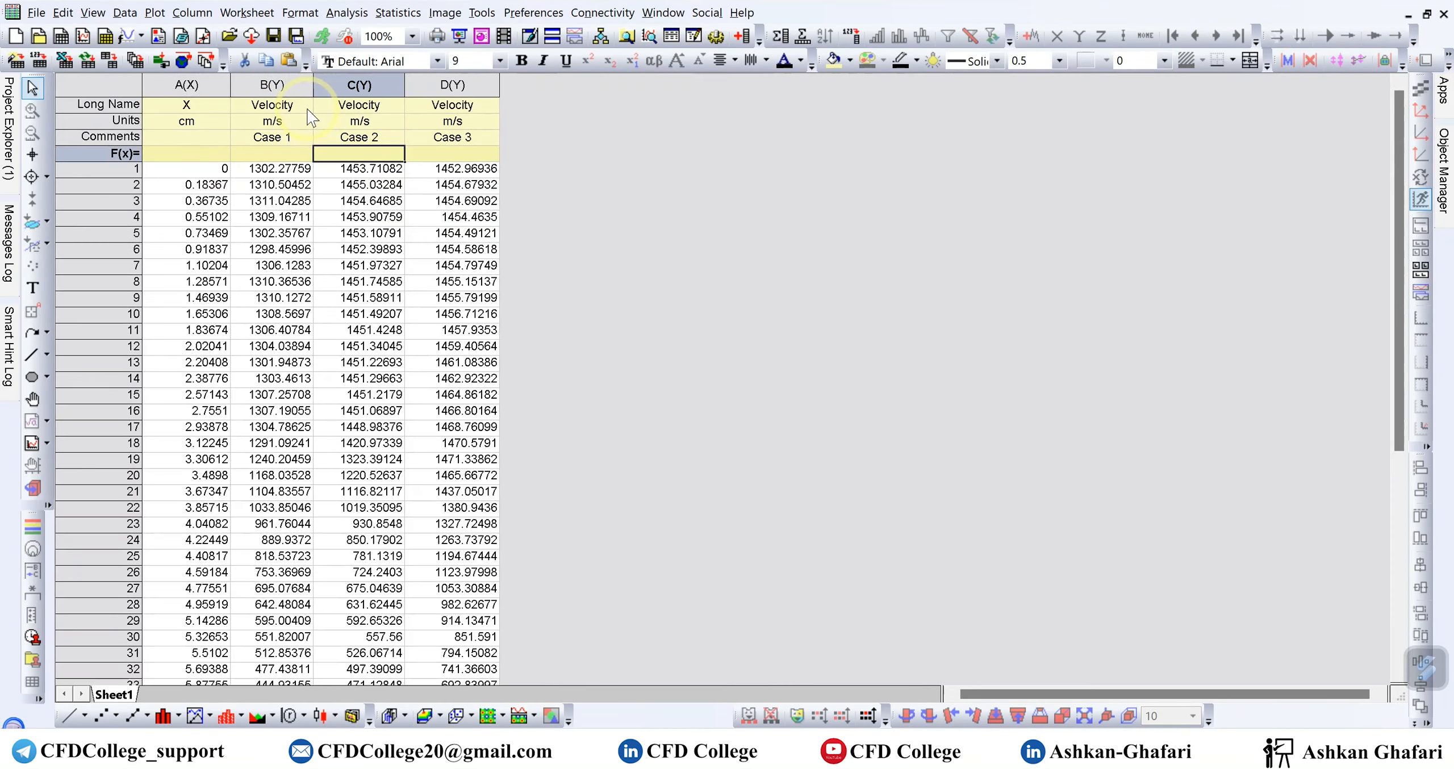
Step: Enlarge the workbook window until columns A to D show, and bring the graph window over it at full size
{"action": "left_click", "coordinate": [1428, 14]}
{"action": "left_click_drag", "start_coordinate": [273, 114], "coordinate": [254, 94]}
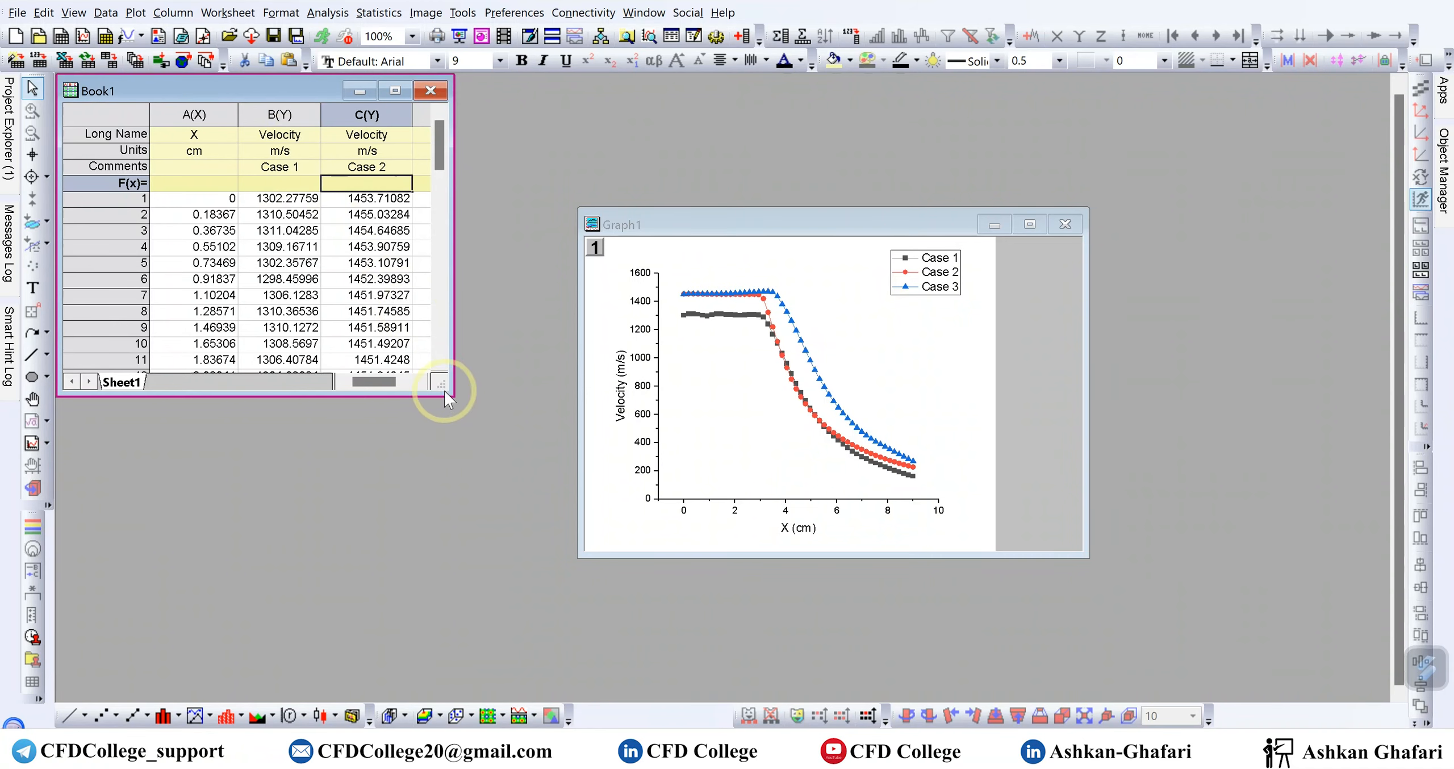
{"action": "left_click_drag", "start_coordinate": [450, 390], "coordinate": [713, 673]}
{"action": "left_click_drag", "start_coordinate": [927, 230], "coordinate": [460, 239]}
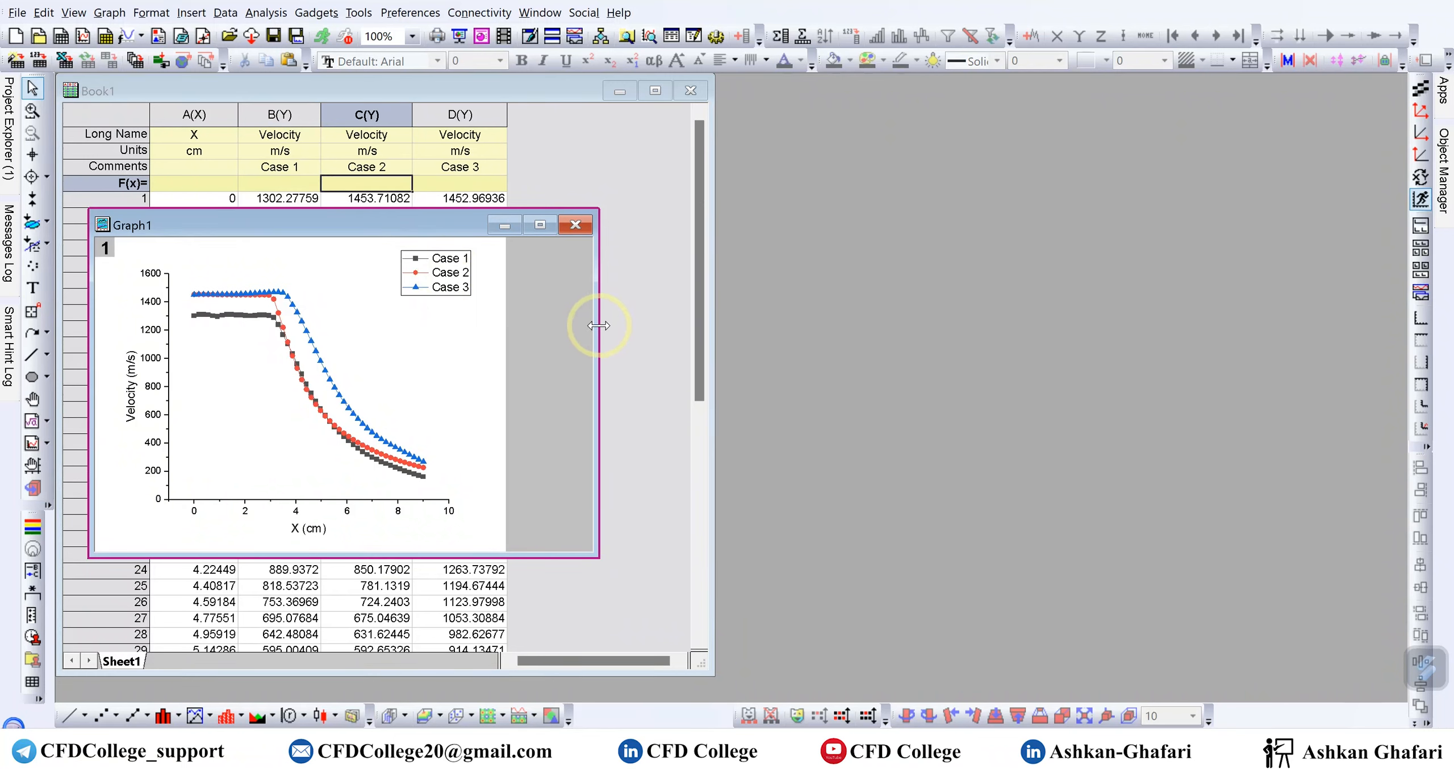
{"action": "left_click", "coordinate": [539, 225]}
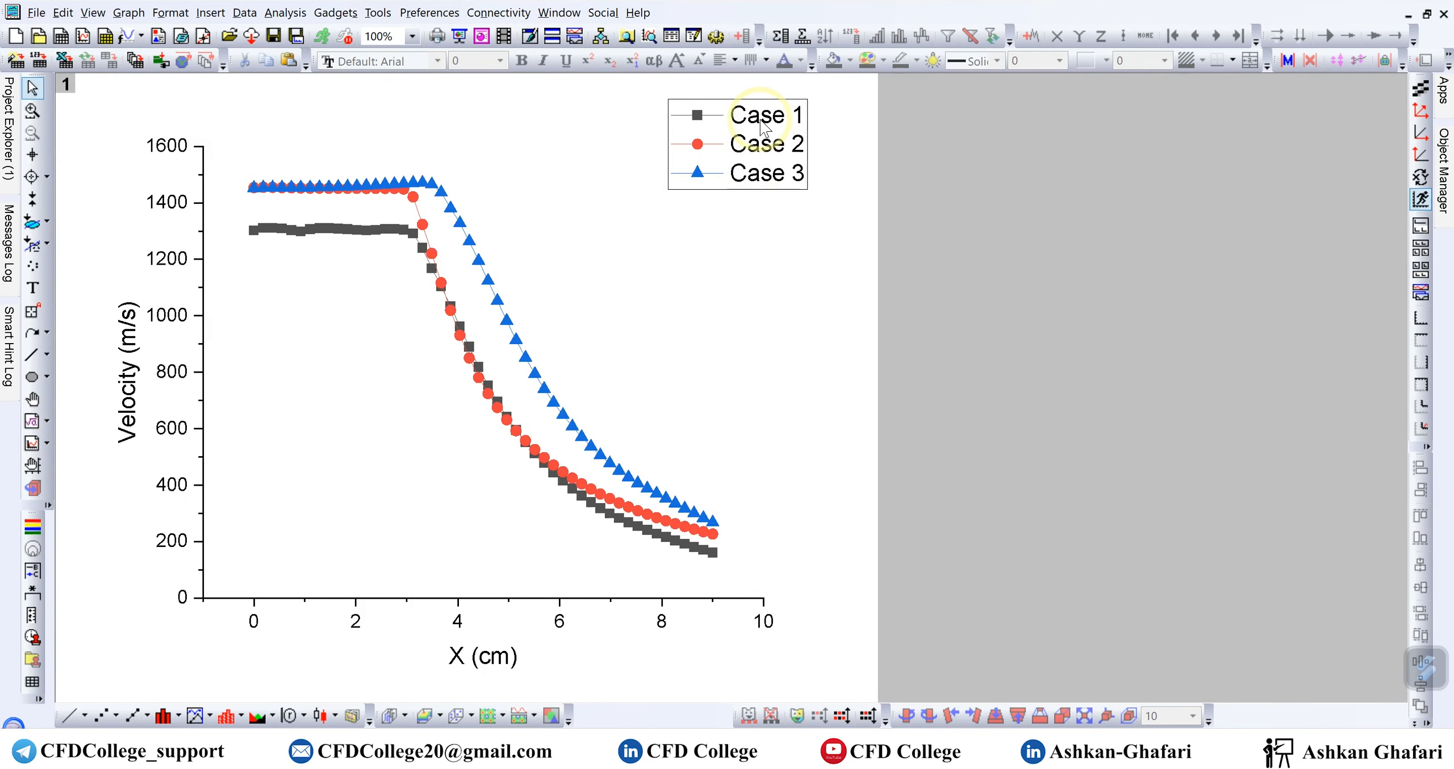
{"action": "left_click", "coordinate": [1428, 15]}
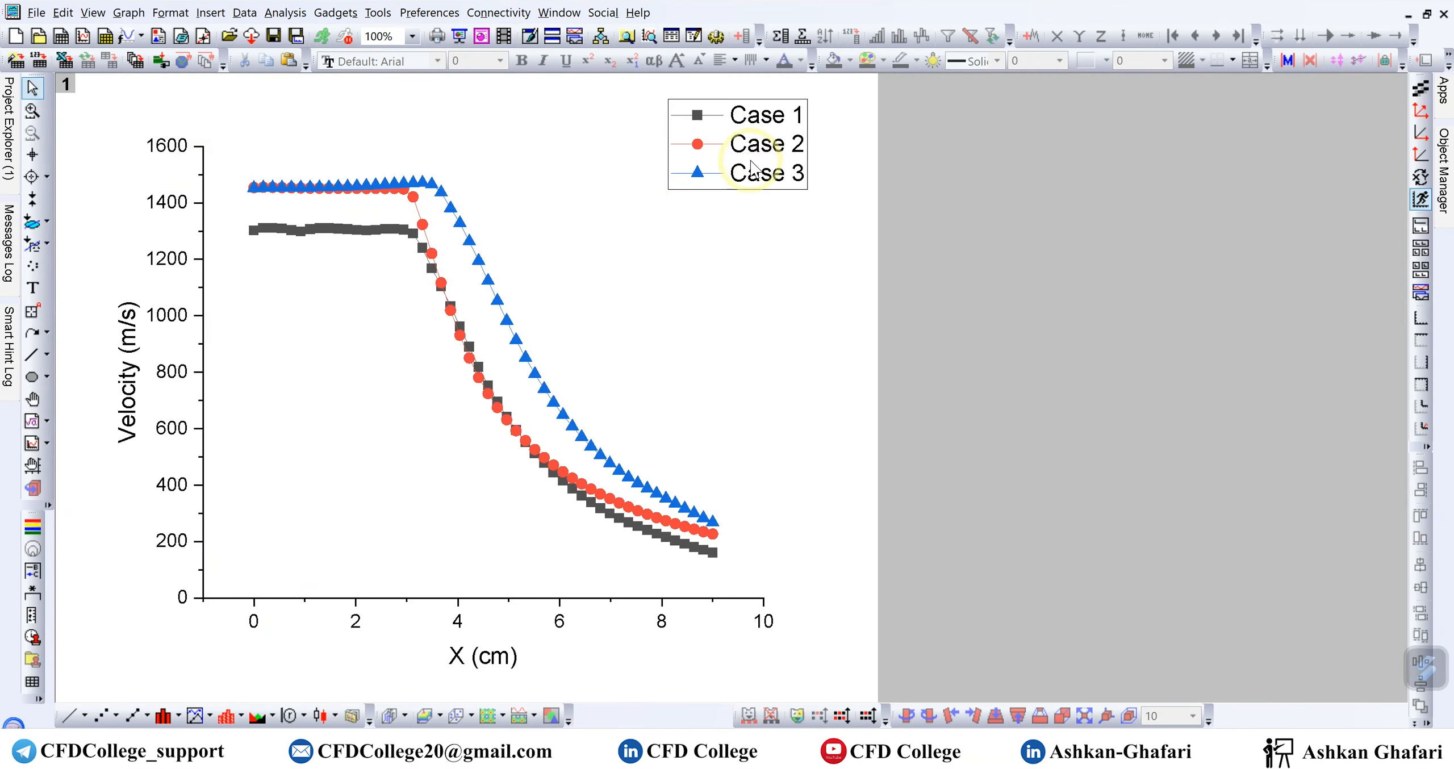
Step: Examine the graph legend's editable text codes and its text object properties, such as font, size and alignment
{"action": "left_click", "coordinate": [760, 127]}
{"action": "double_click", "coordinate": [760, 125]}
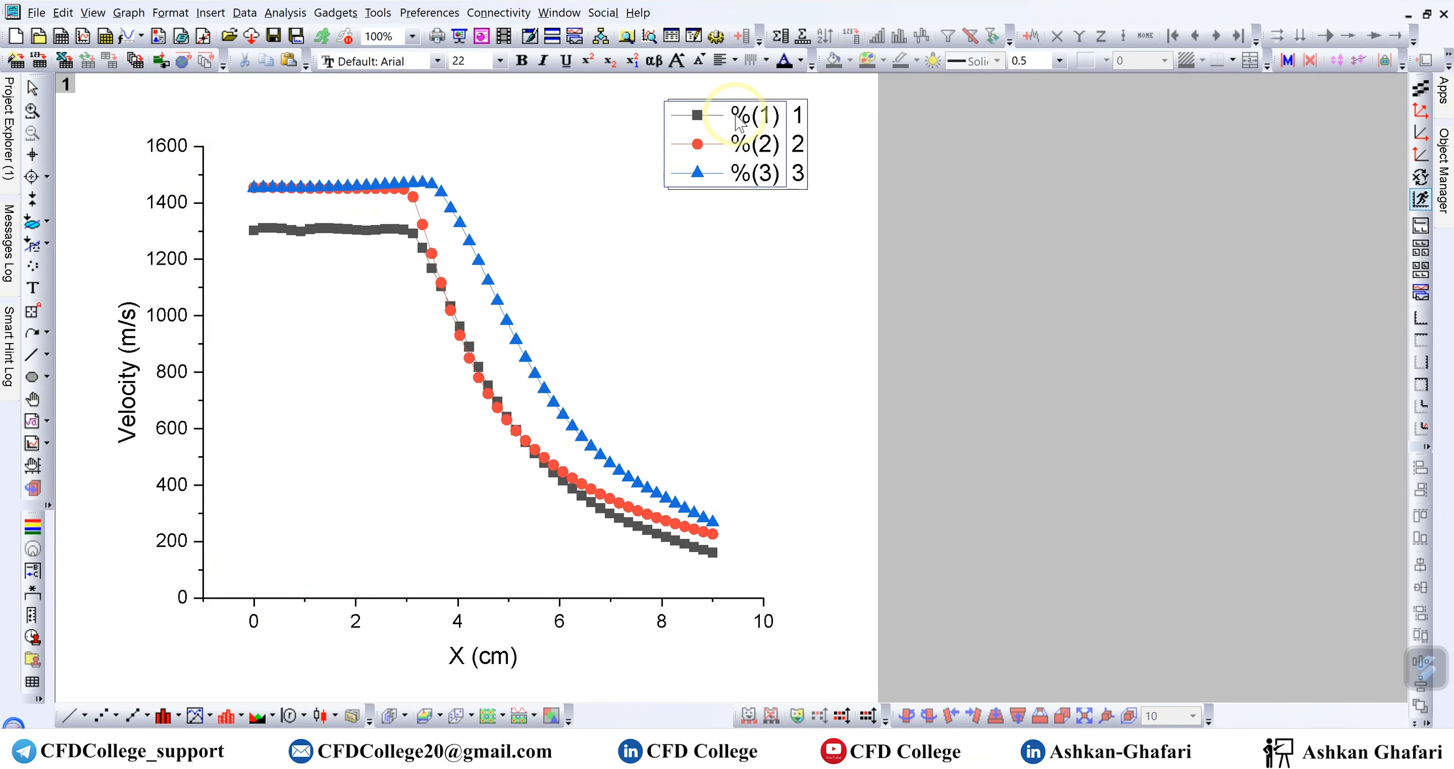
{"action": "left_click", "coordinate": [1036, 154]}
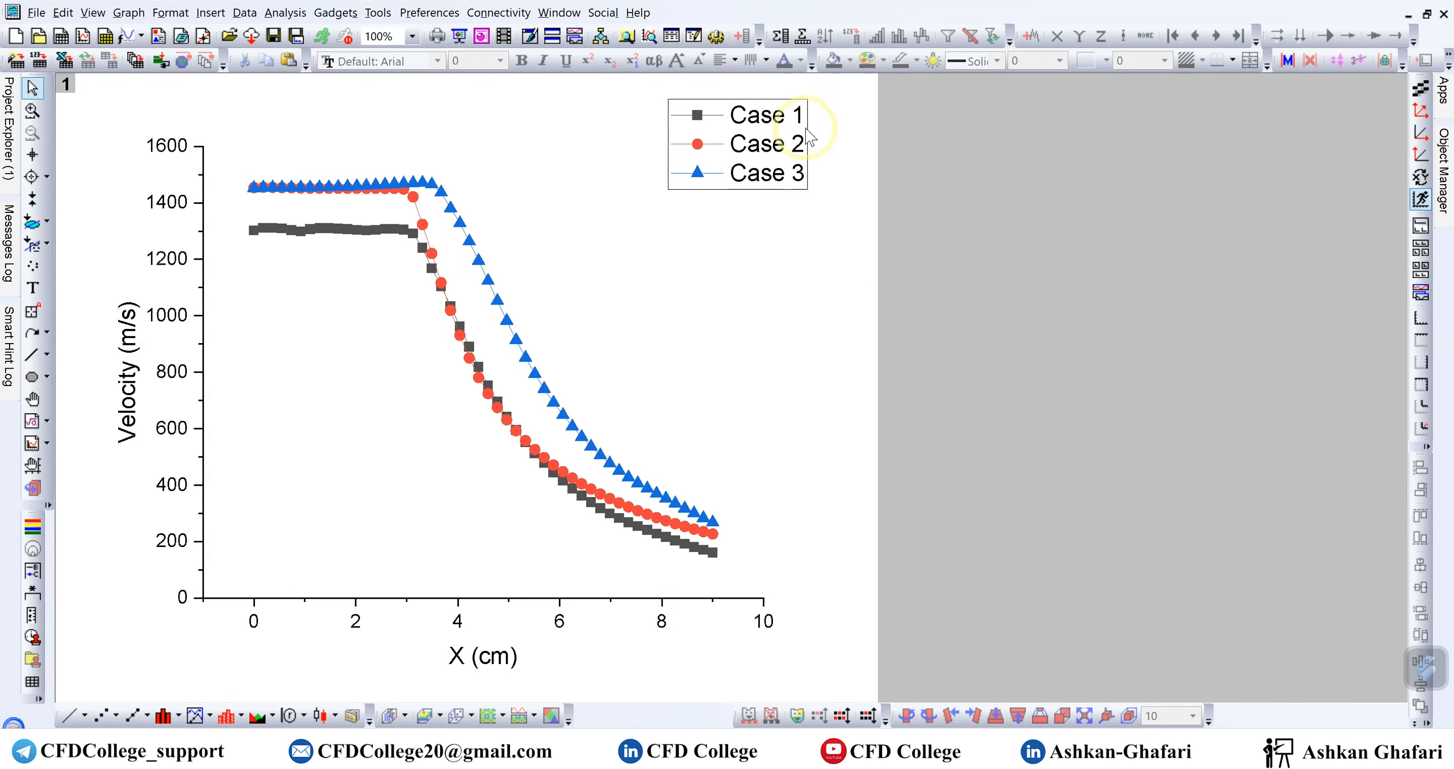
{"action": "right_click", "coordinate": [809, 133]}
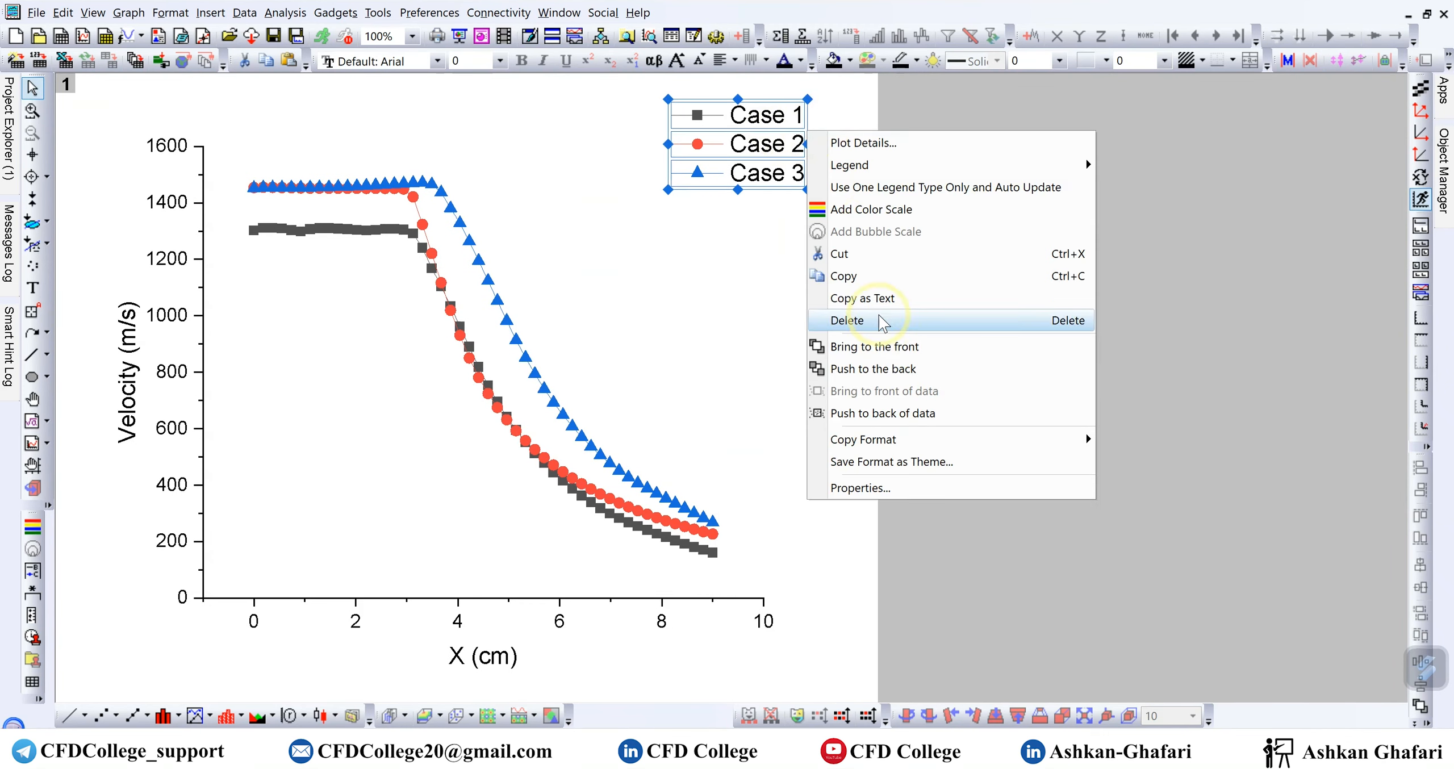
{"action": "left_click", "coordinate": [877, 492]}
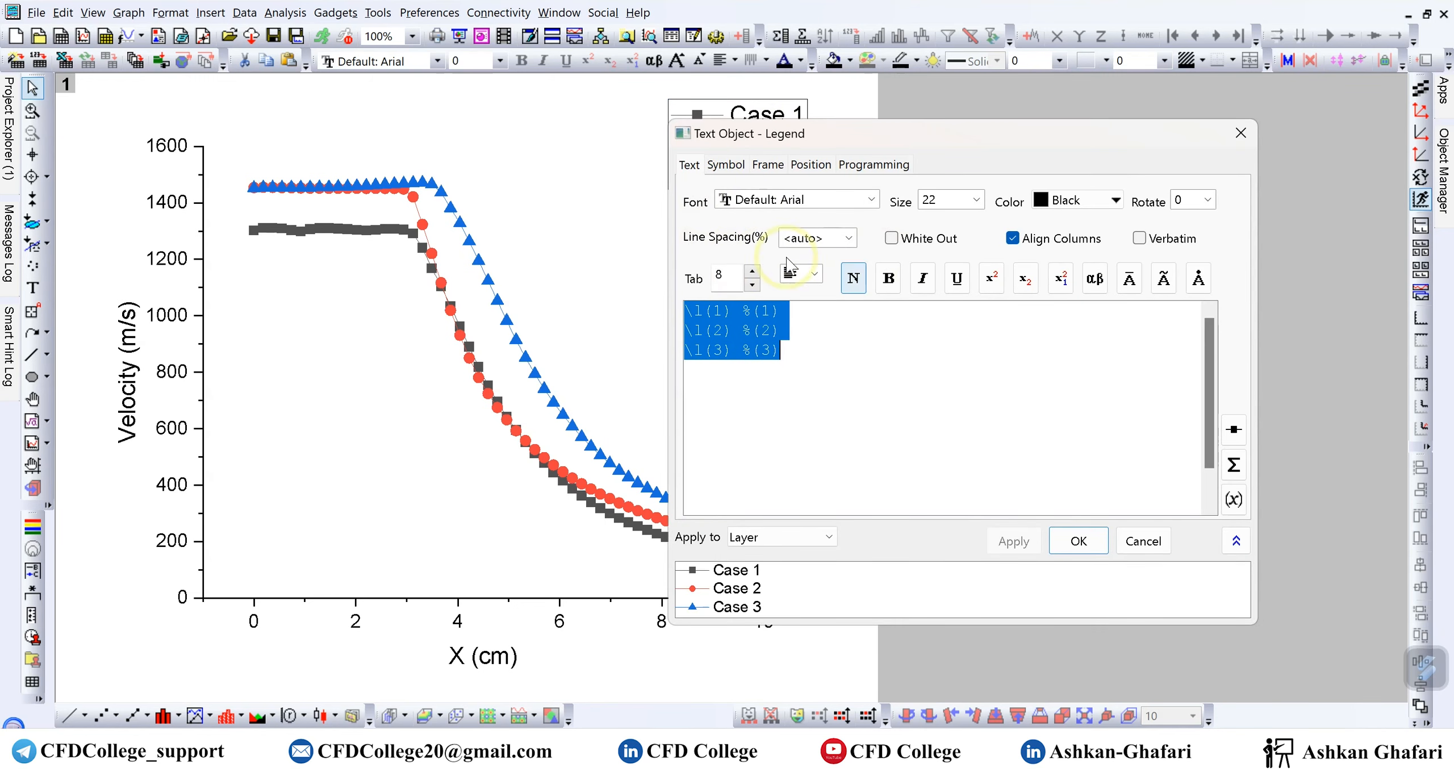
{"action": "left_click", "coordinate": [1241, 132]}
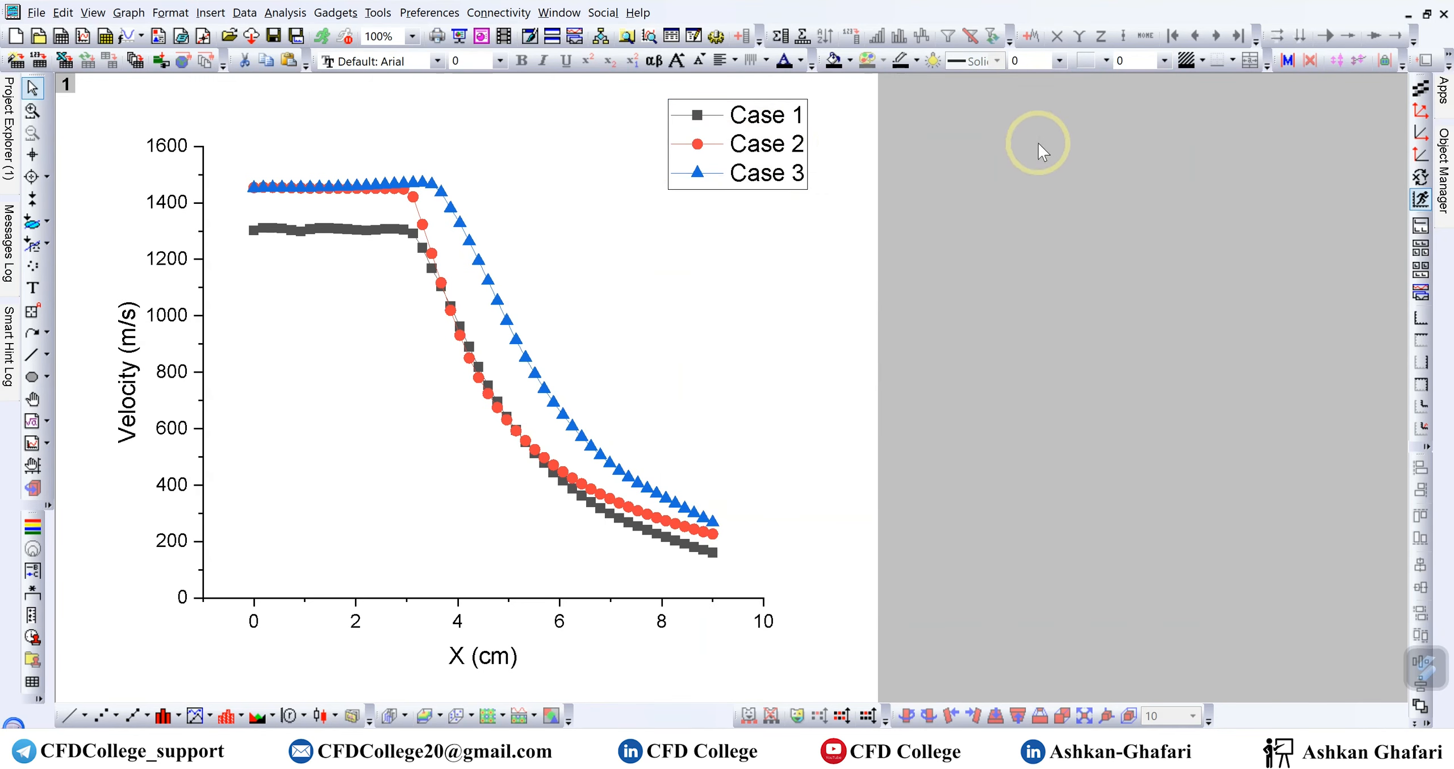
{"action": "right_click", "coordinate": [777, 191]}
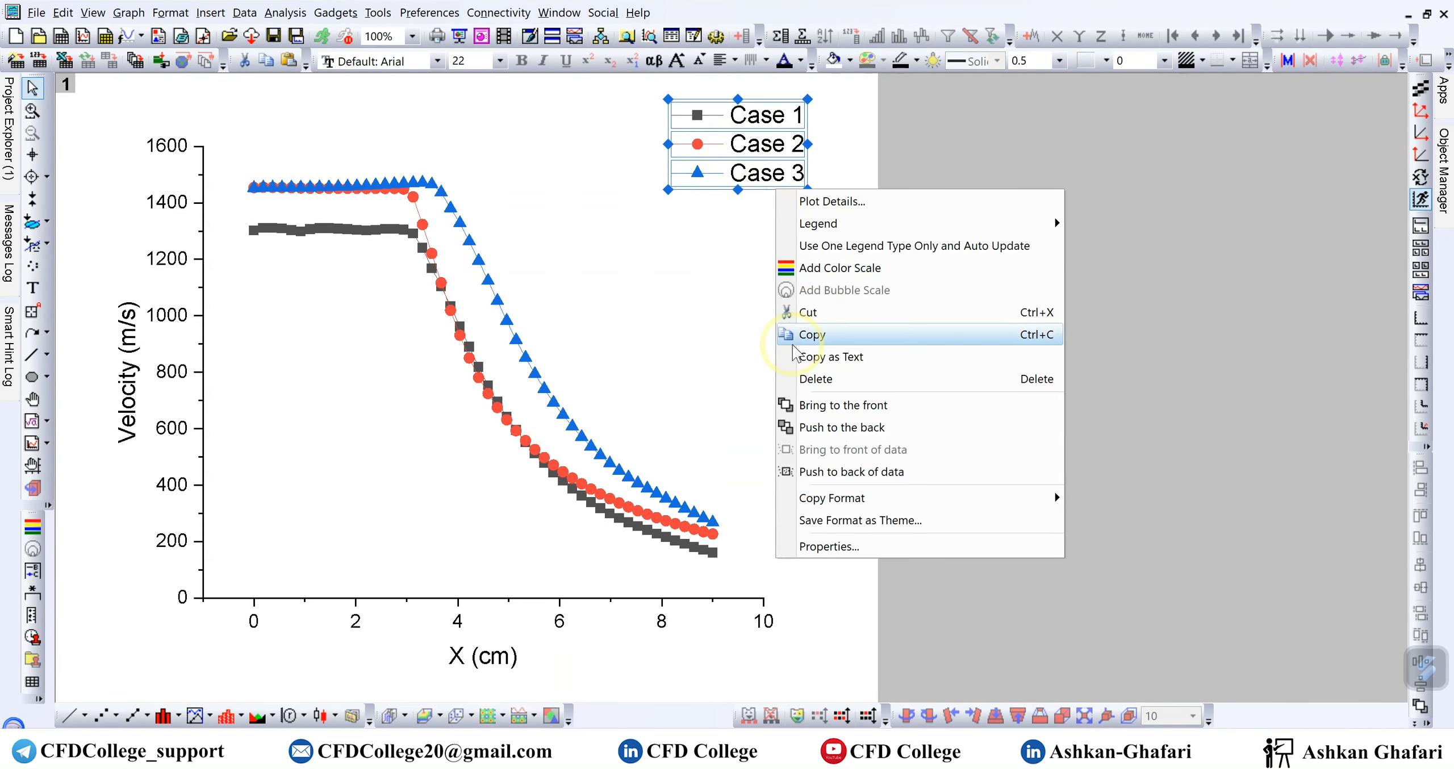
{"action": "left_click", "coordinate": [835, 547]}
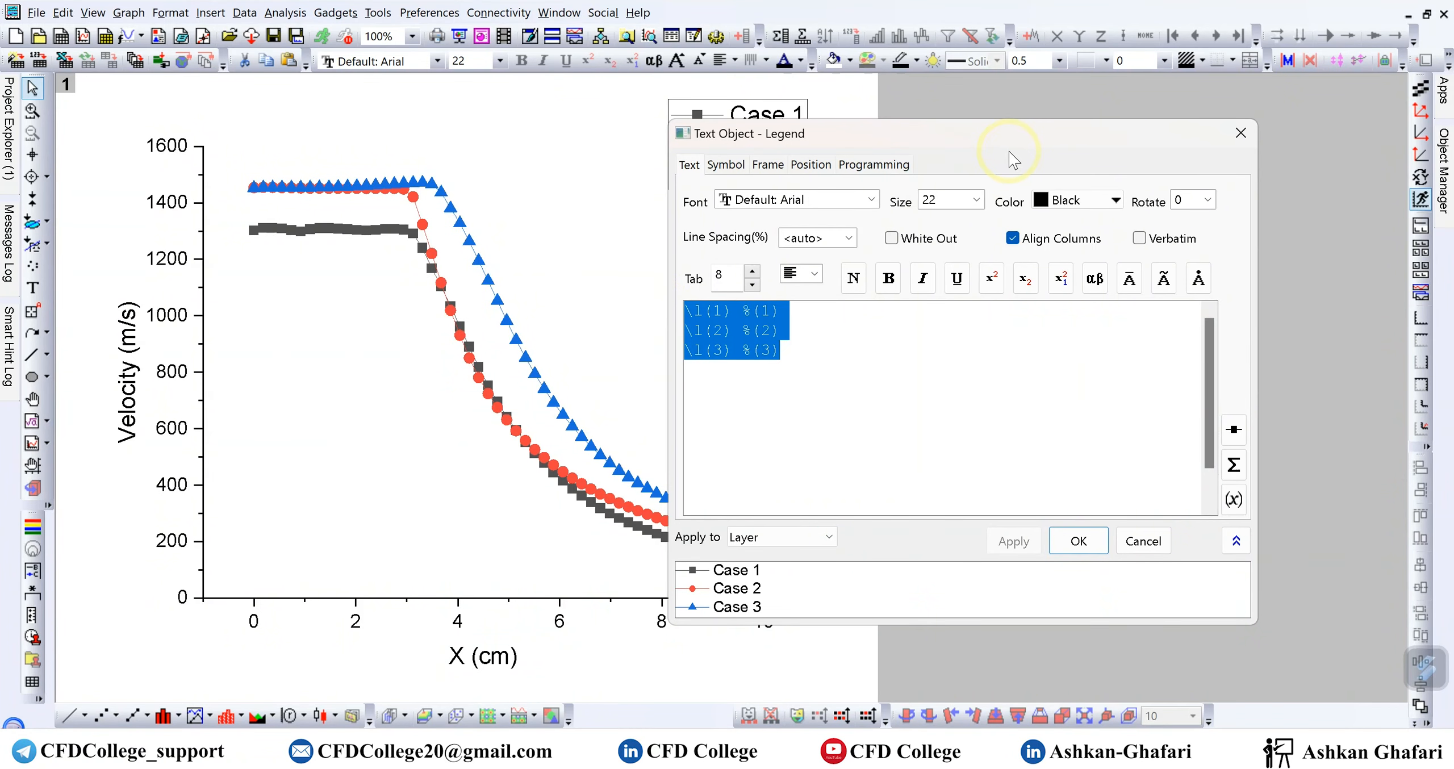
{"action": "left_click", "coordinate": [1241, 132]}
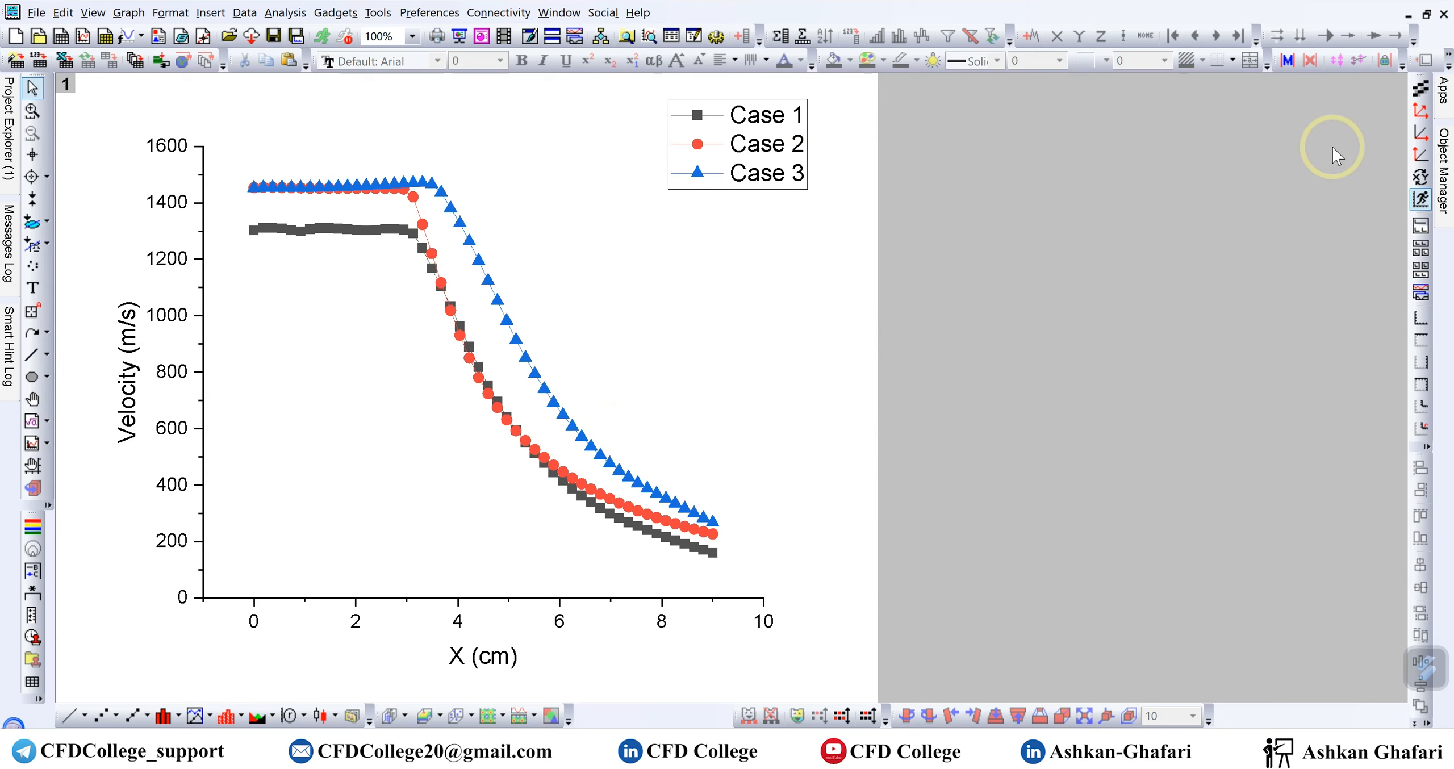
Step: Restore the graph window from full size, narrow it to fit the graph page and place it over the worksheet
{"action": "left_click", "coordinate": [1427, 16]}
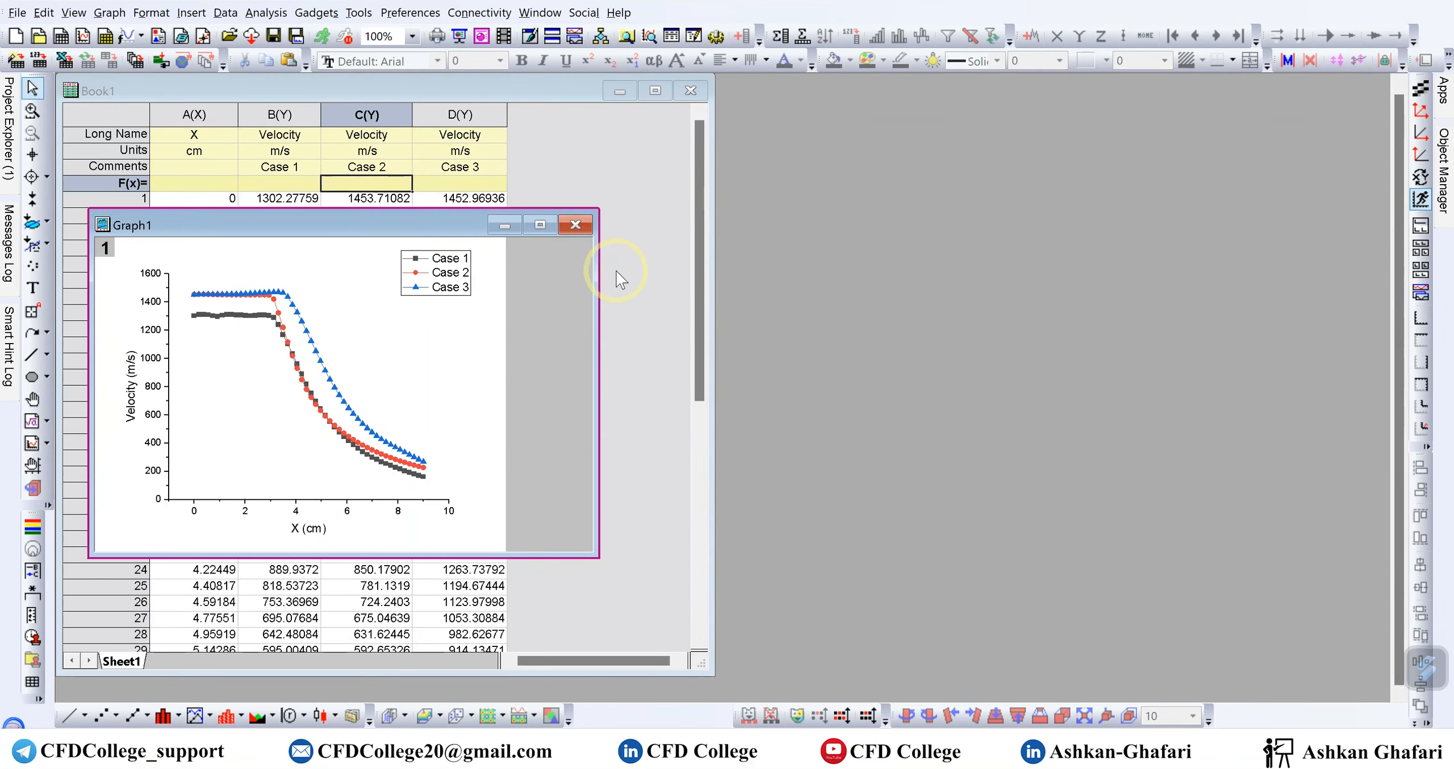
{"action": "left_click_drag", "start_coordinate": [595, 302], "coordinate": [509, 306]}
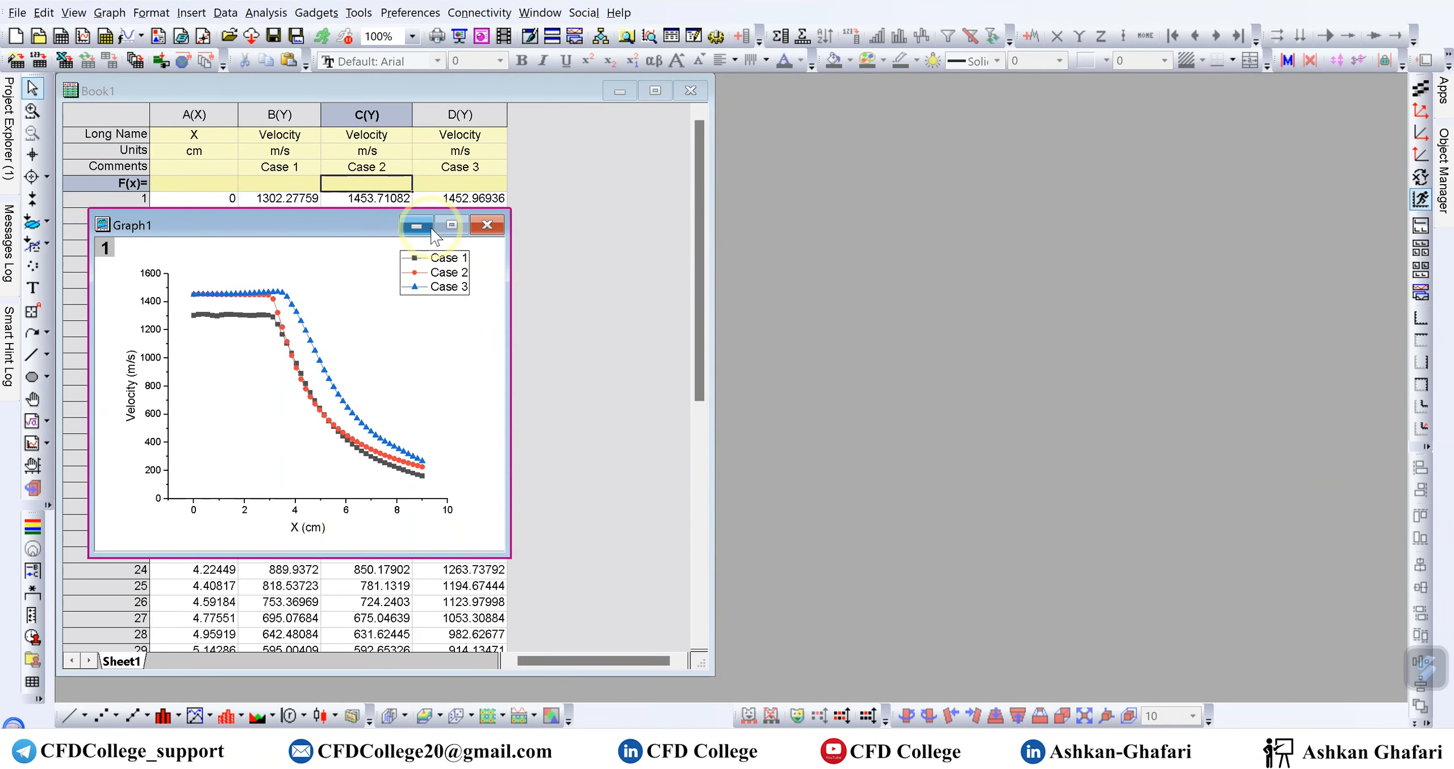
{"action": "left_click_drag", "start_coordinate": [348, 225], "coordinate": [371, 219]}
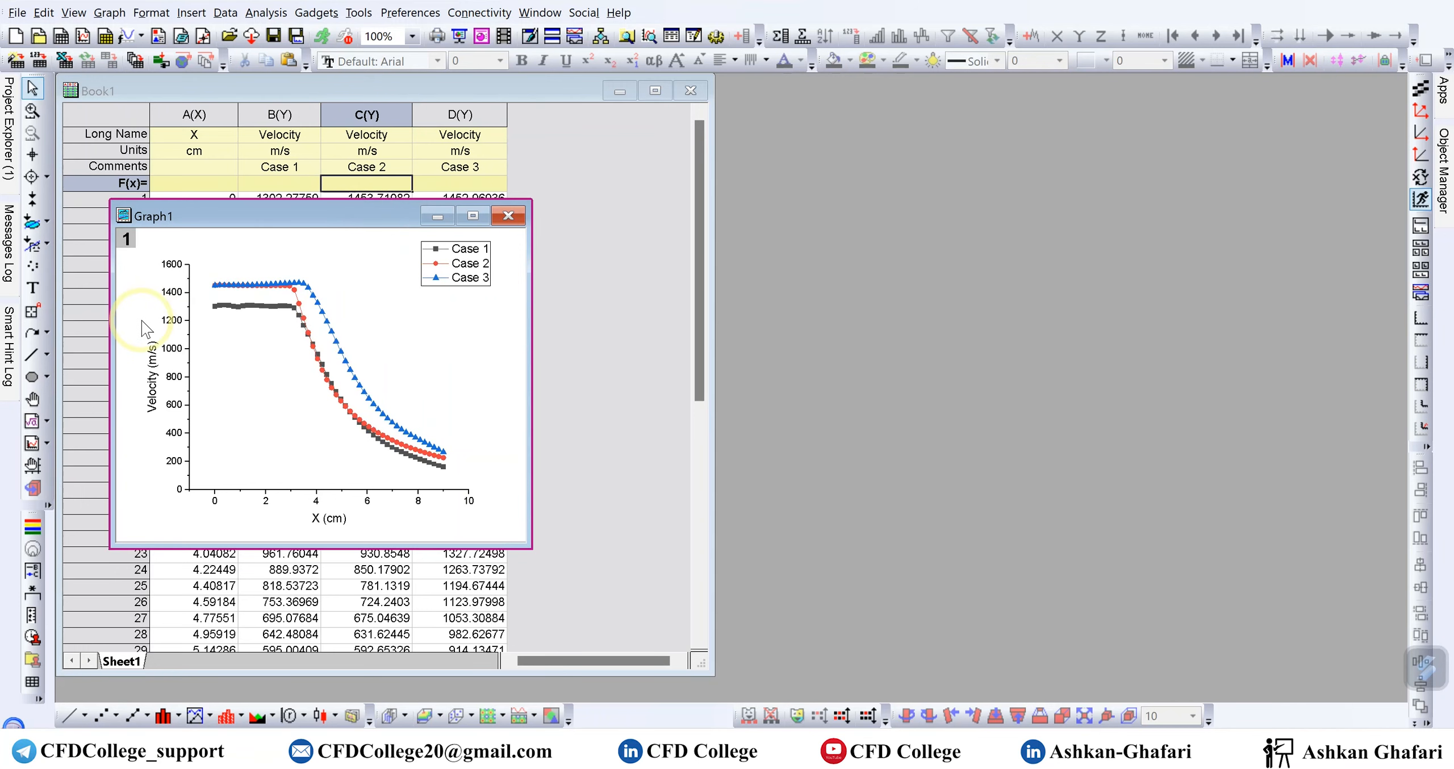
Step: Format the left Y axis tick labels in bold Times New Roman, size 20
{"action": "left_click", "coordinate": [190, 419]}
{"action": "double_click", "coordinate": [189, 420]}
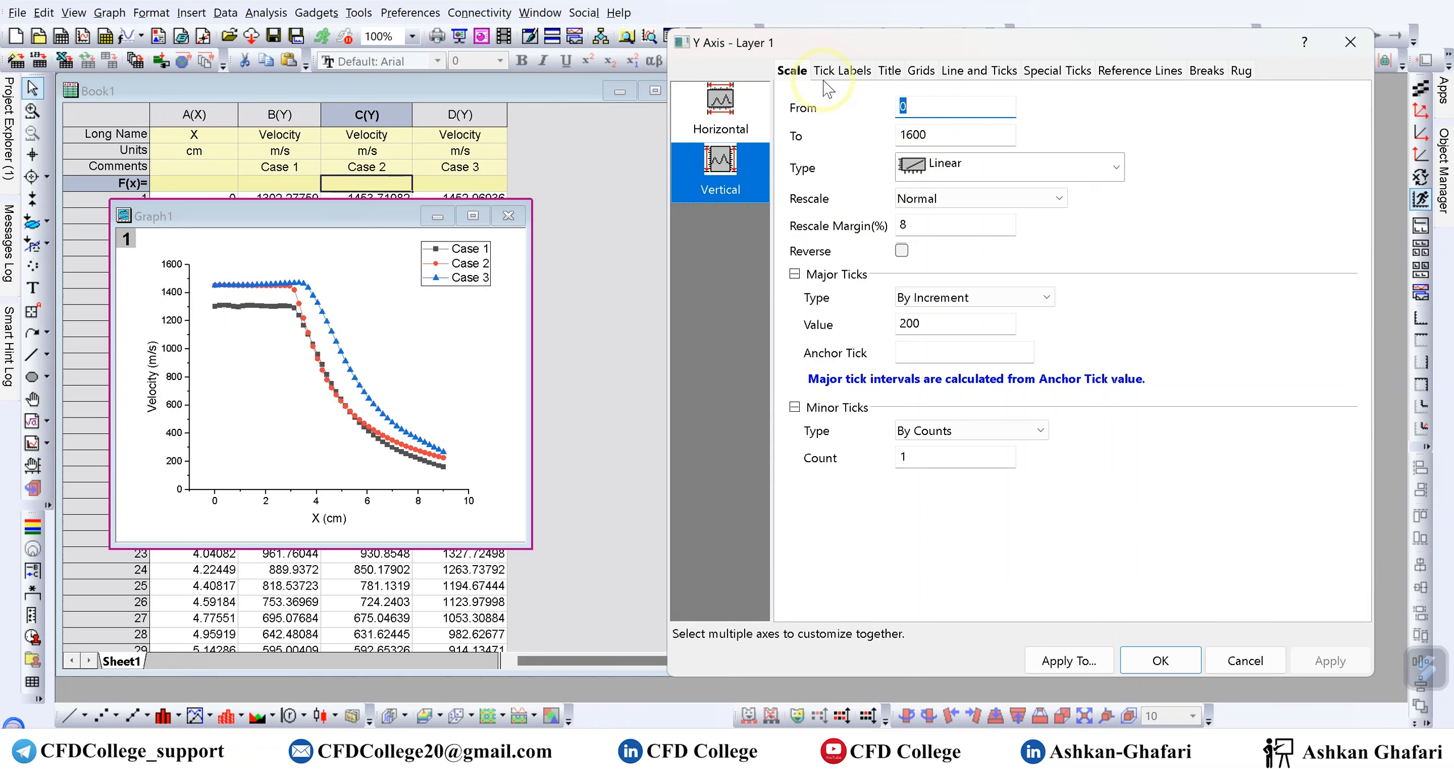
{"action": "left_click", "coordinate": [852, 73]}
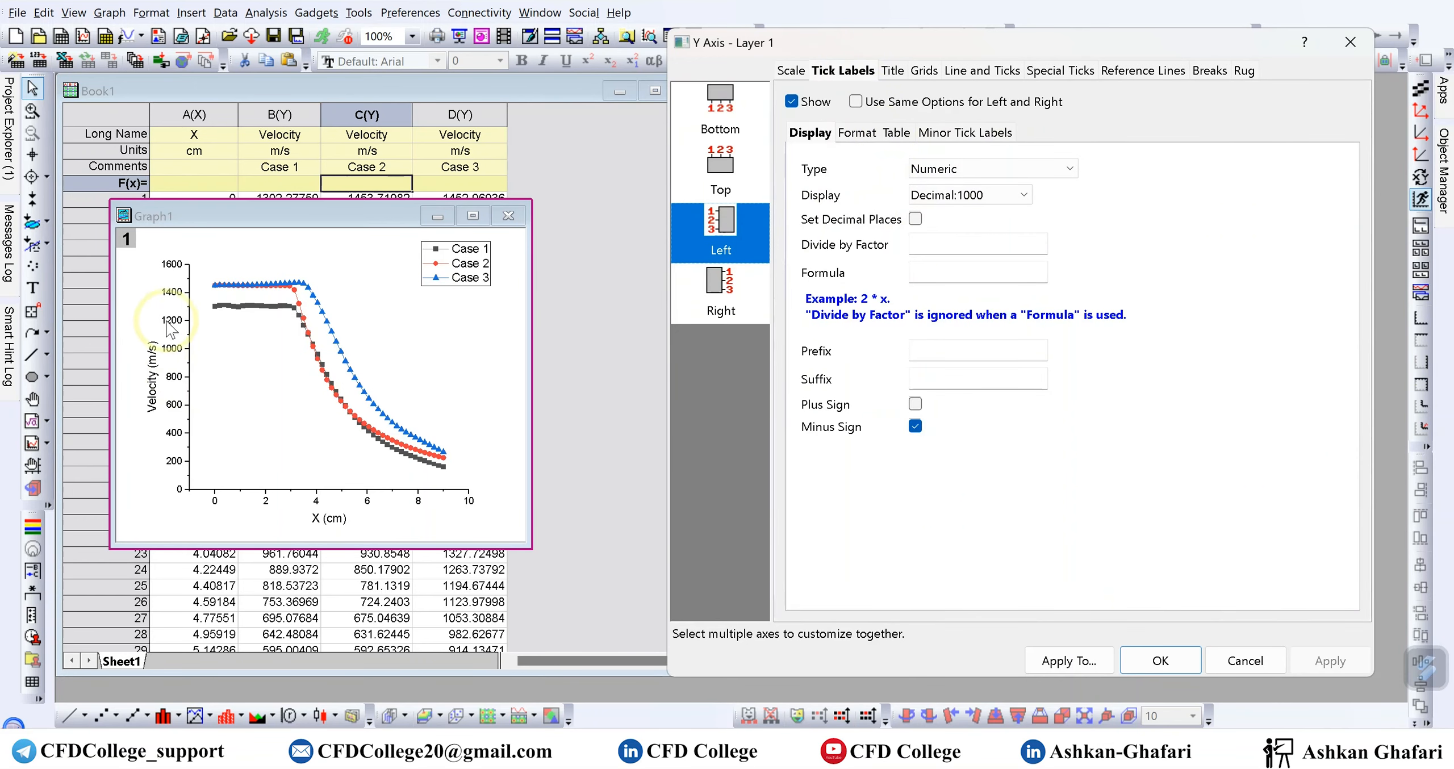
{"action": "left_click", "coordinate": [856, 133]}
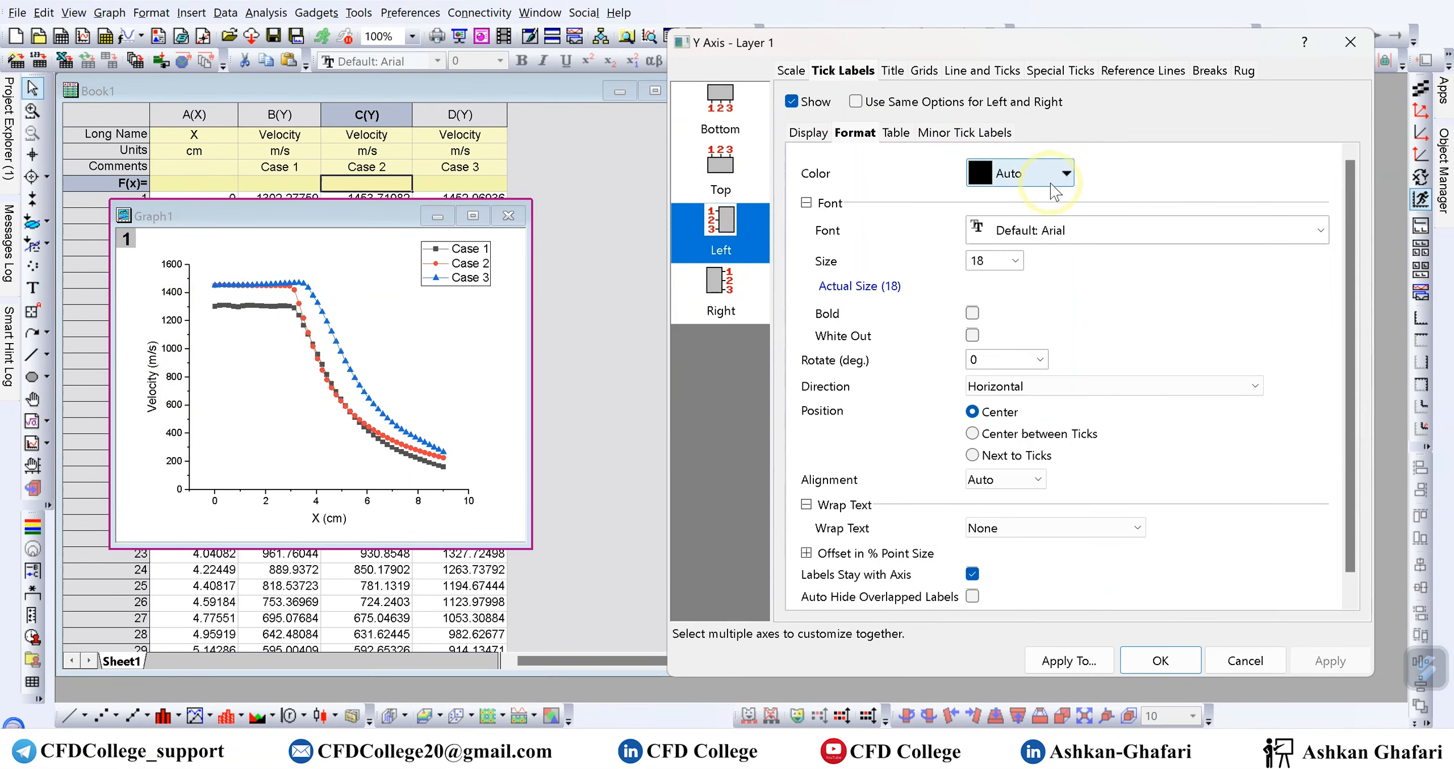
{"action": "left_click", "coordinate": [1064, 173]}
{"action": "left_click", "coordinate": [1285, 228]}
{"action": "left_click", "coordinate": [1287, 227]}
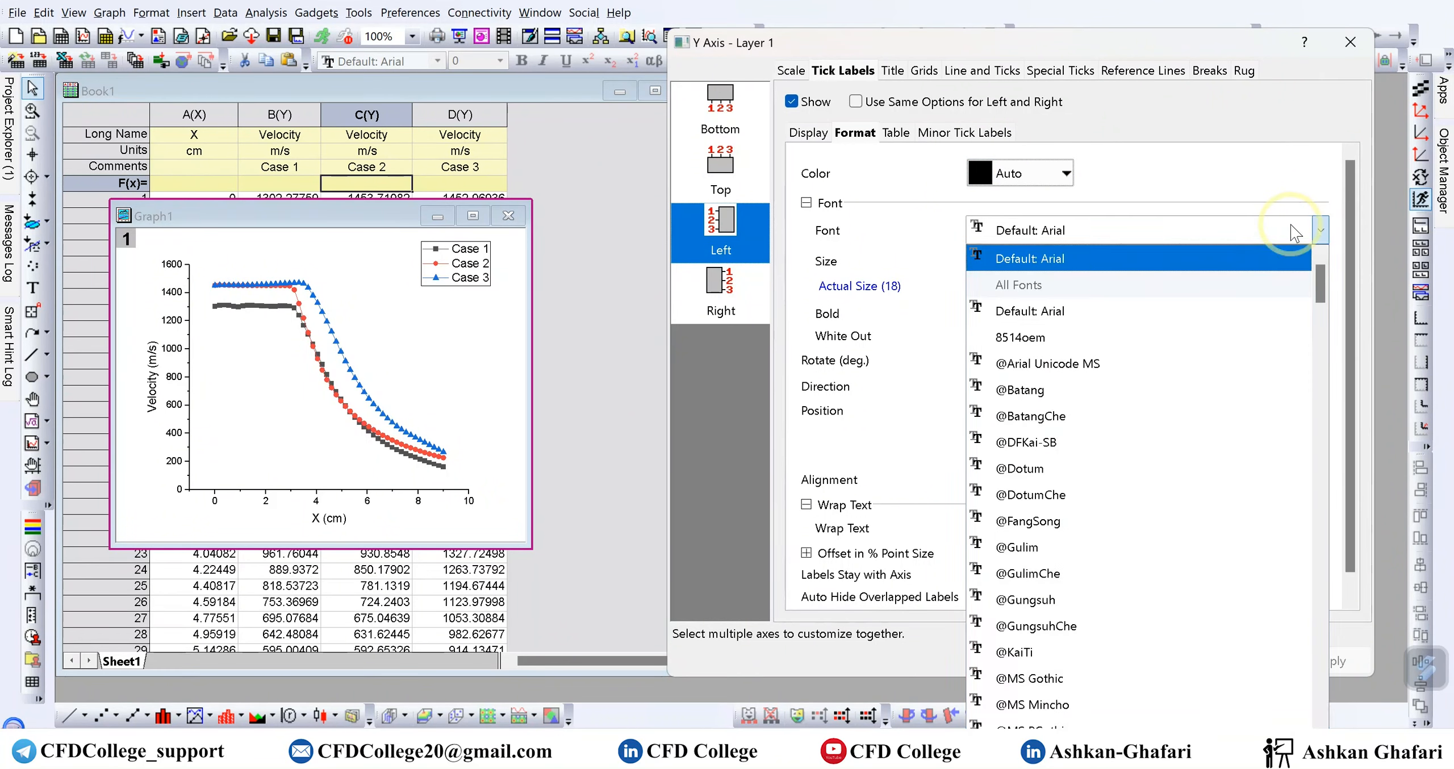
{"action": "left_click", "coordinate": [1071, 281]}
{"action": "left_click", "coordinate": [1020, 265]}
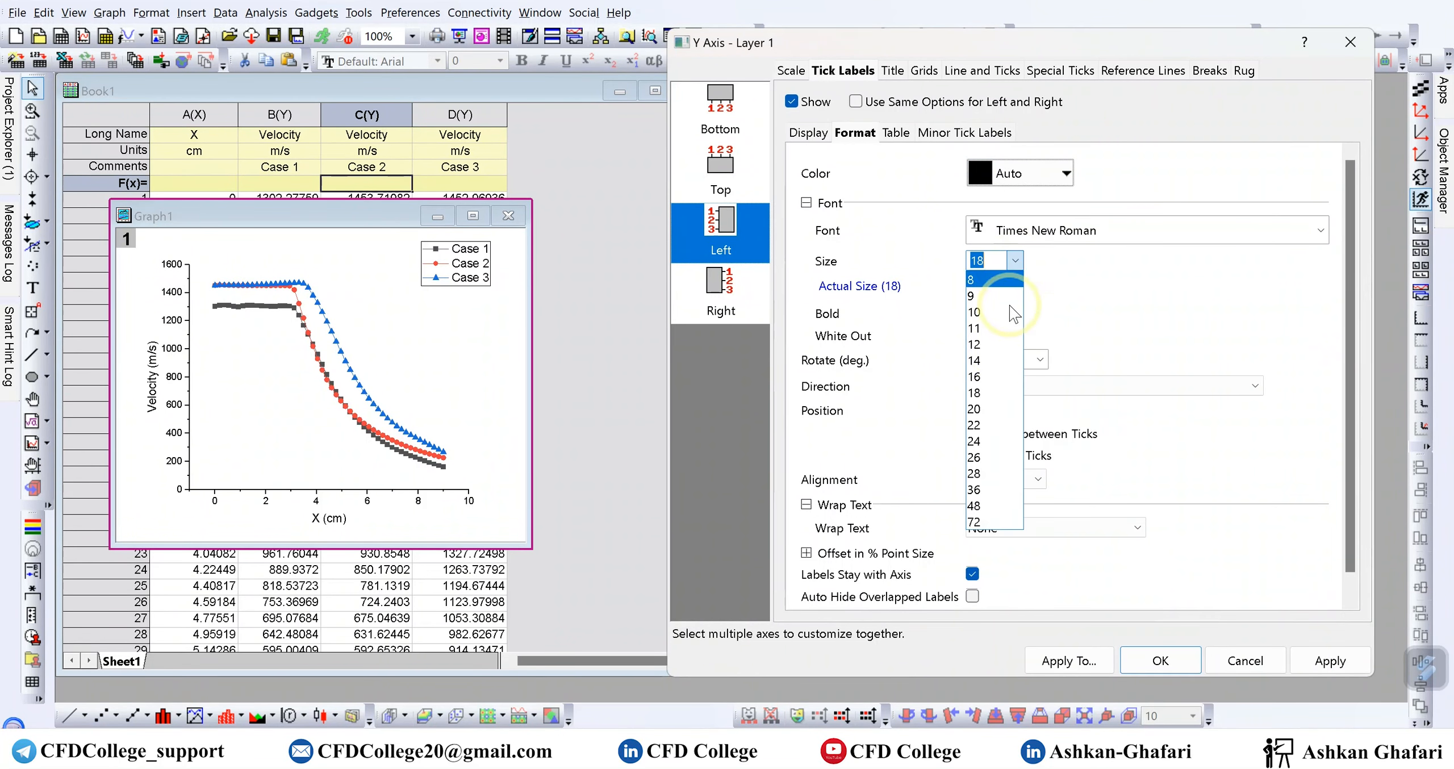
{"action": "left_click", "coordinate": [995, 409]}
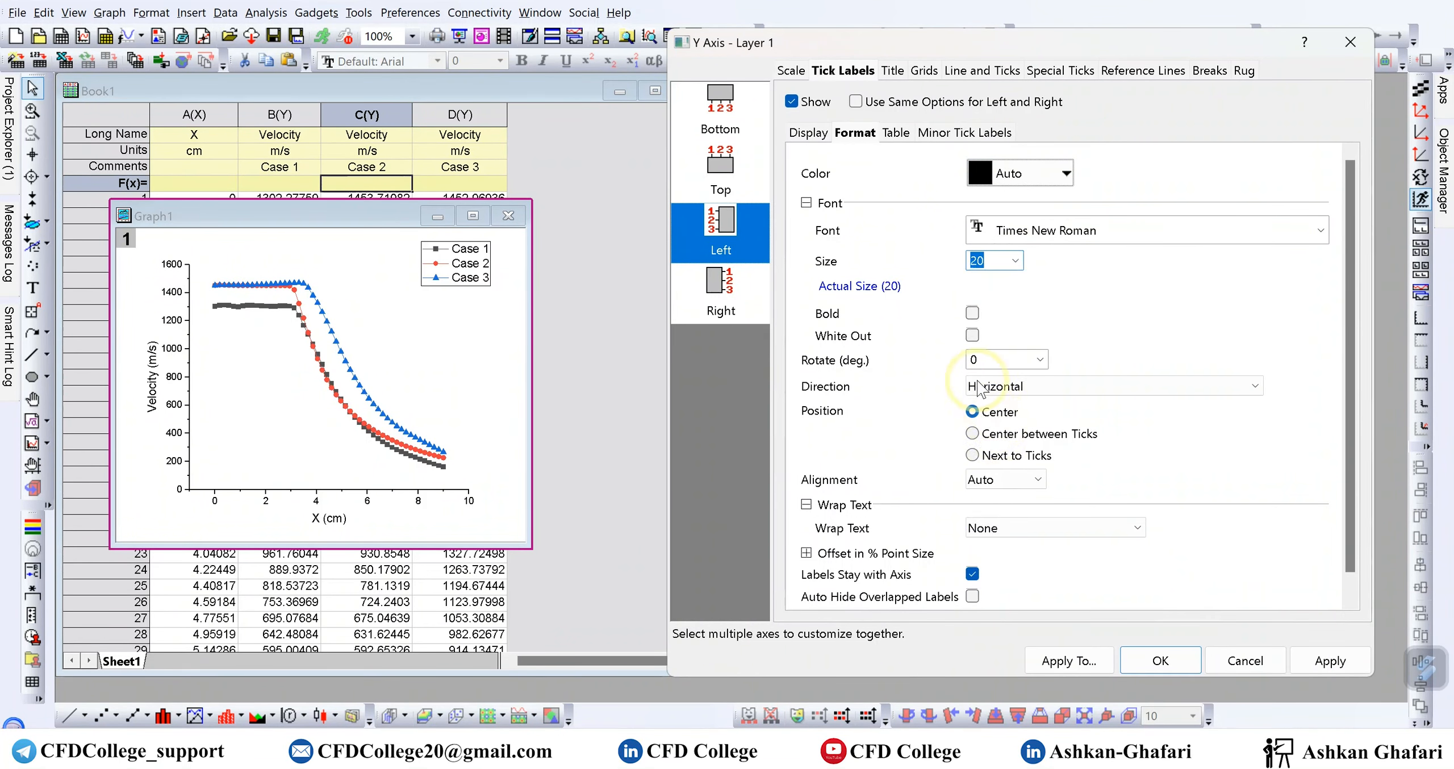
{"action": "left_click", "coordinate": [973, 313]}
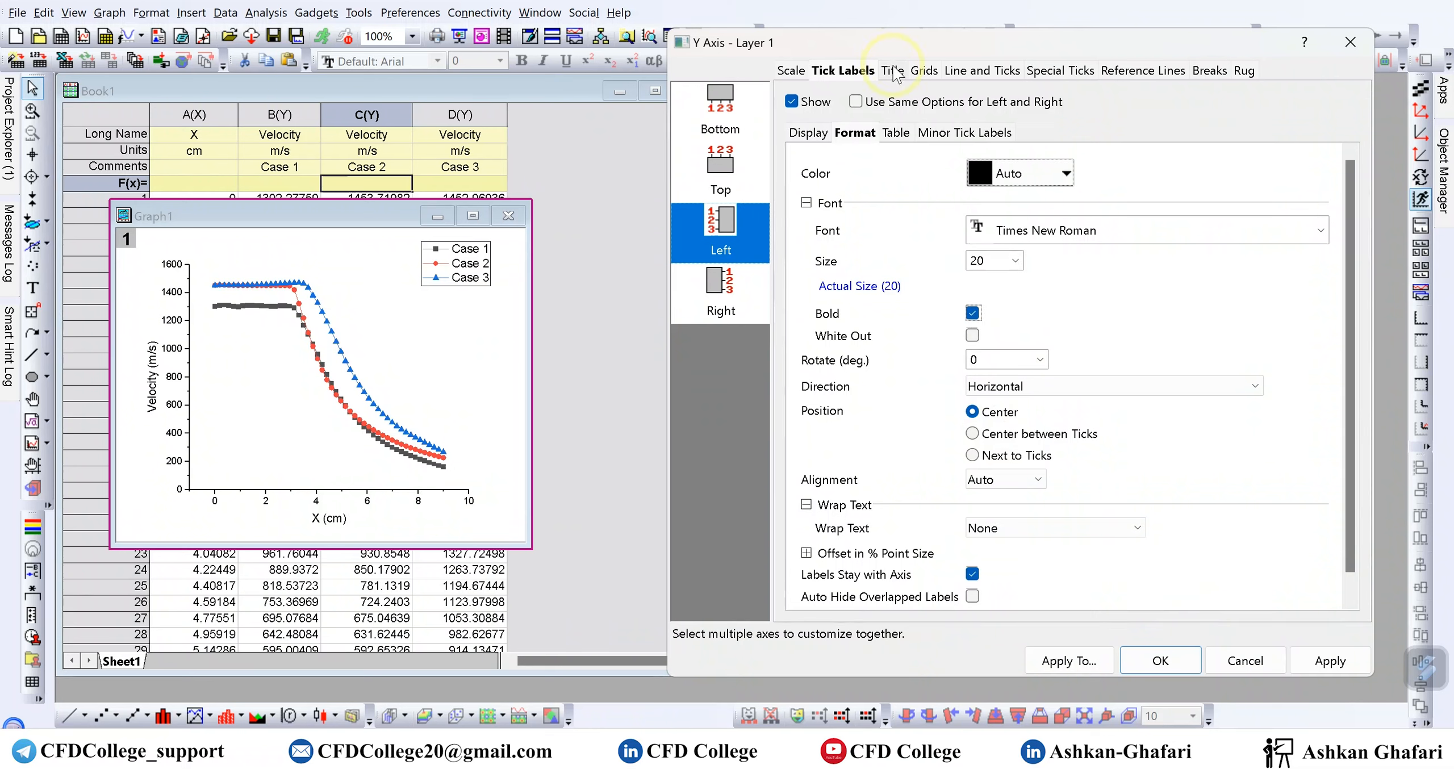
Step: Format the bottom X axis tick labels in bold Times New Roman, size 20, and apply the axis changes to the graph
{"action": "left_click", "coordinate": [761, 129]}
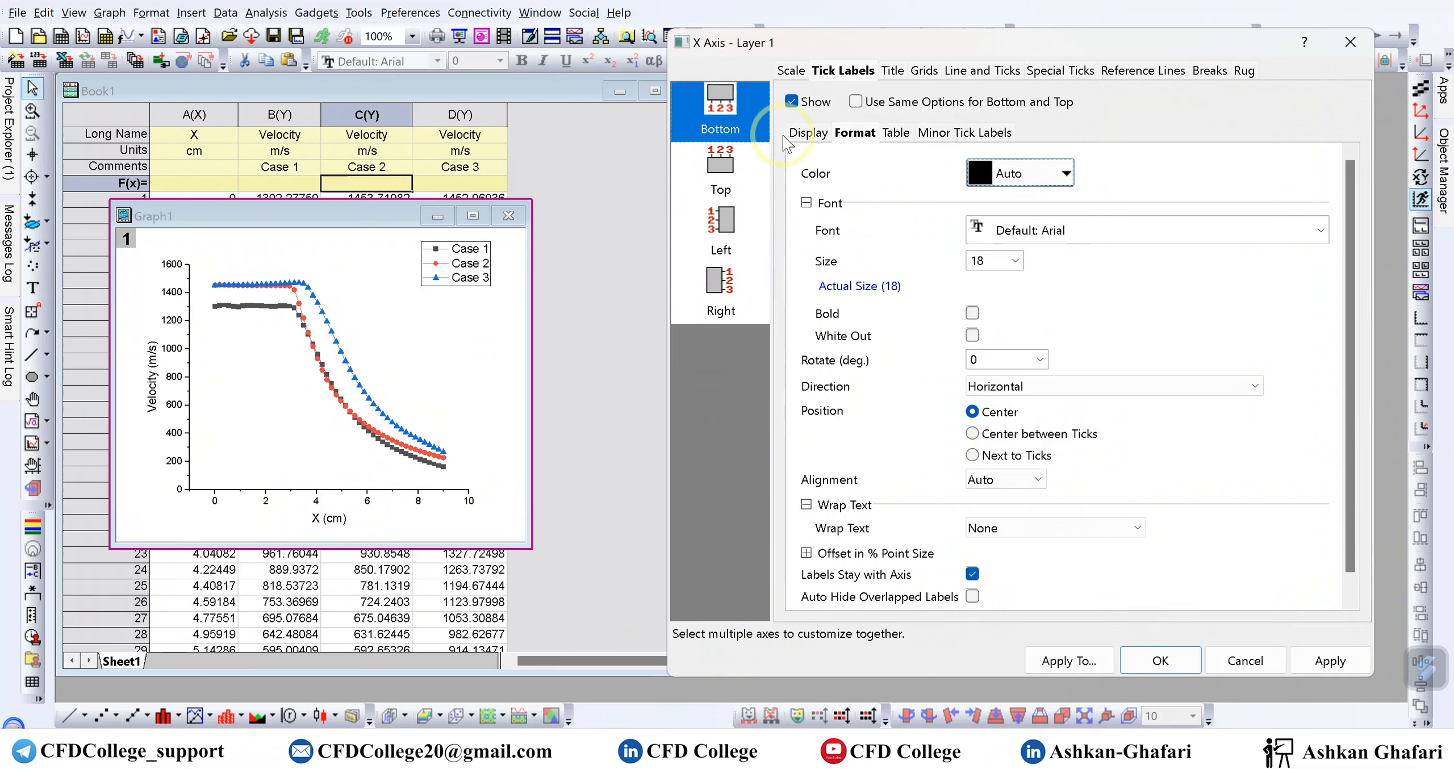
{"action": "left_click", "coordinate": [1035, 238]}
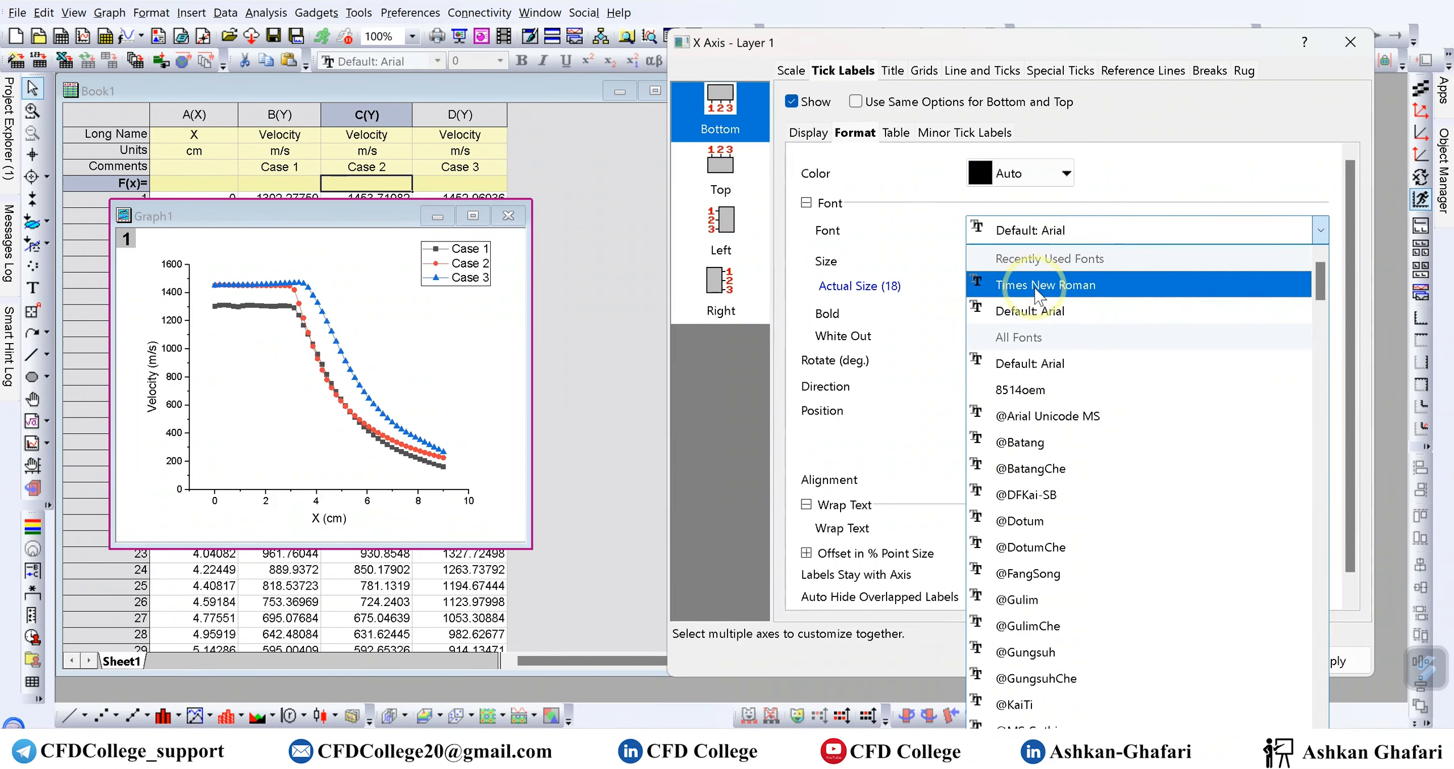
{"action": "left_click", "coordinate": [1034, 286]}
{"action": "left_click", "coordinate": [1014, 260]}
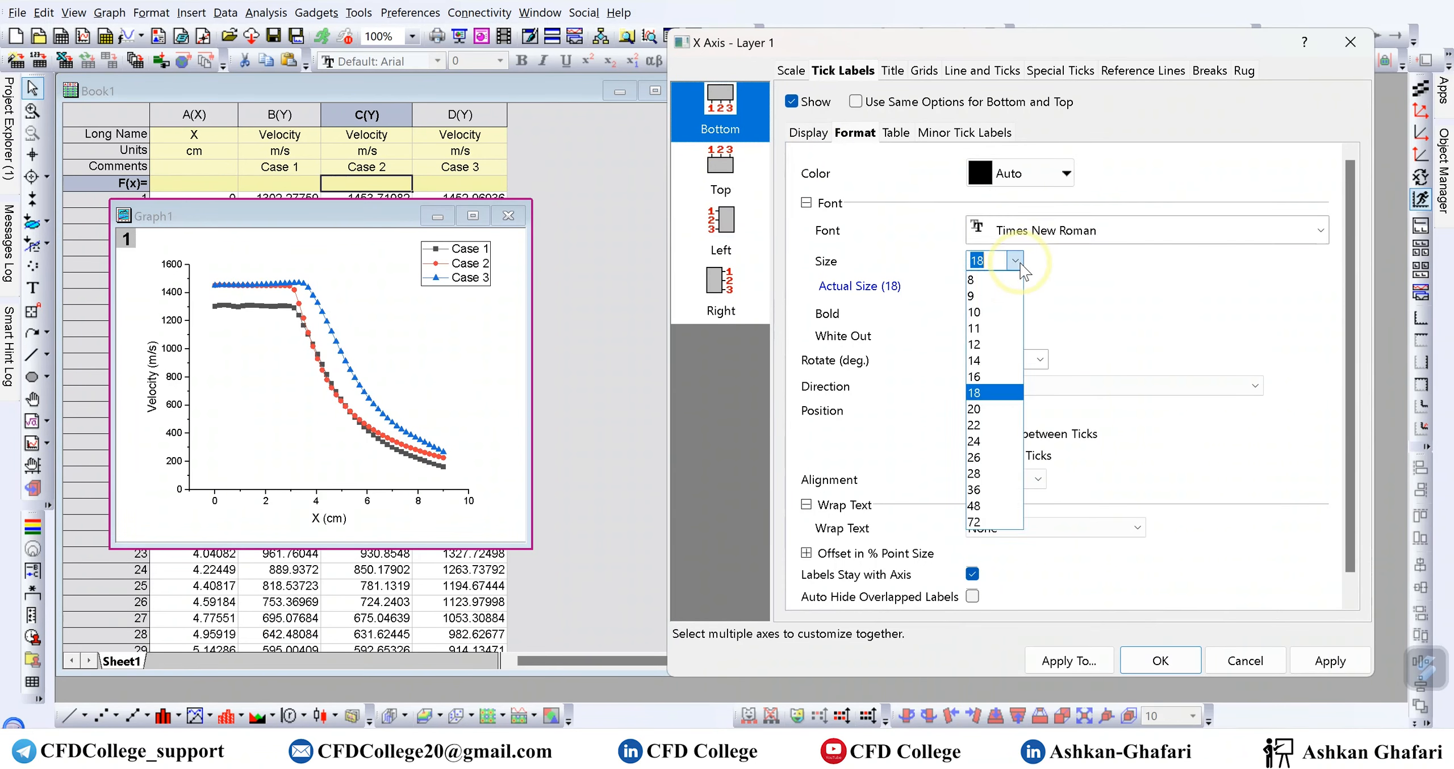
{"action": "left_click", "coordinate": [989, 408]}
{"action": "left_click", "coordinate": [973, 313]}
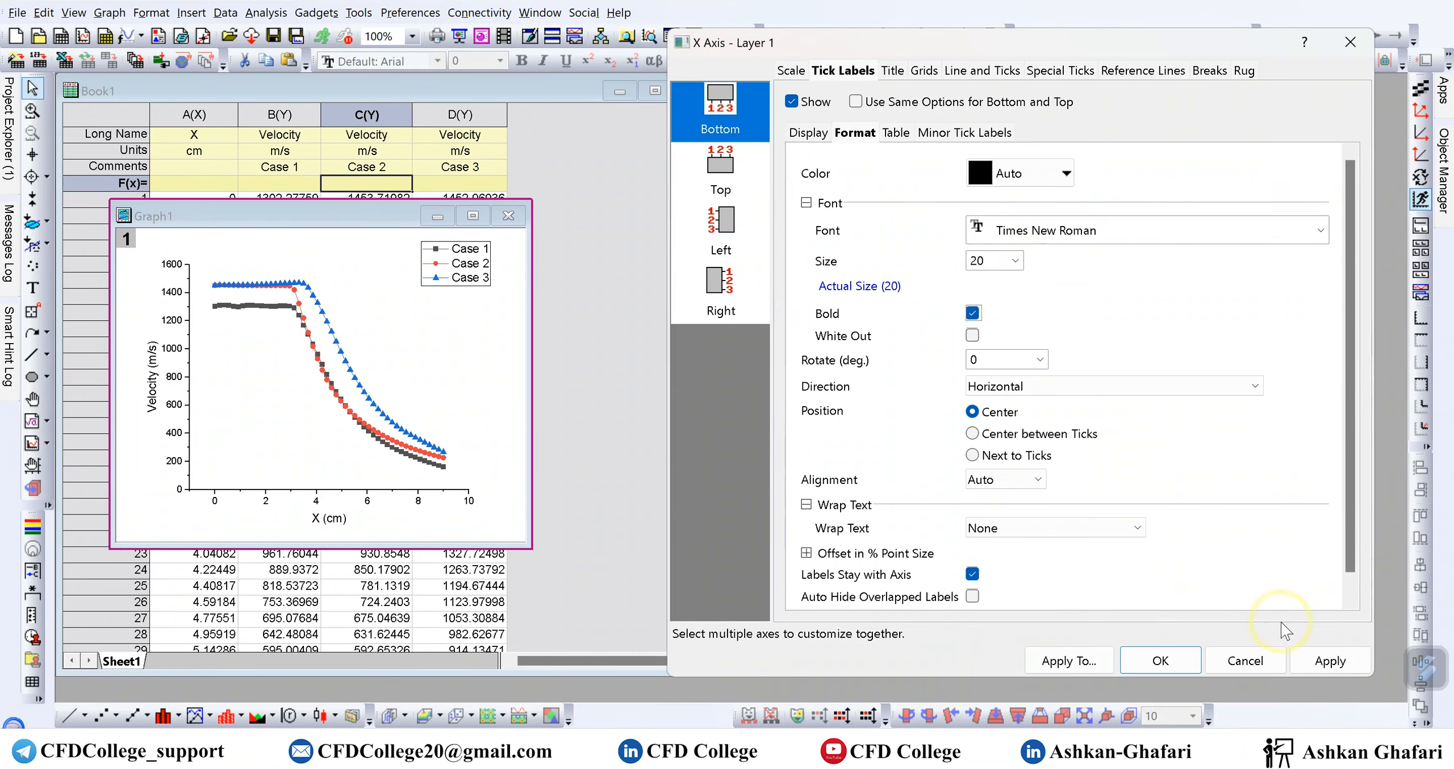
{"action": "left_click", "coordinate": [1340, 666]}
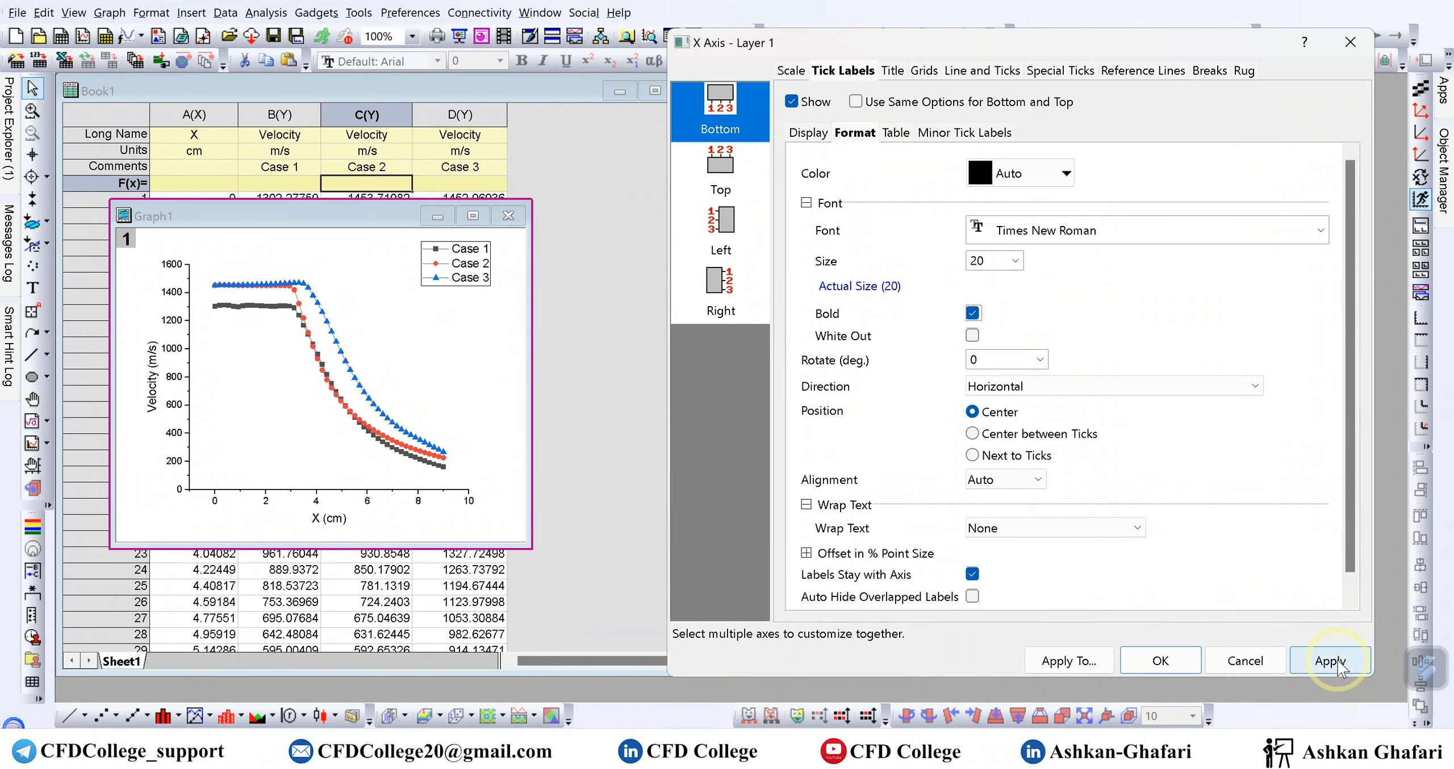
{"action": "left_click", "coordinate": [243, 509]}
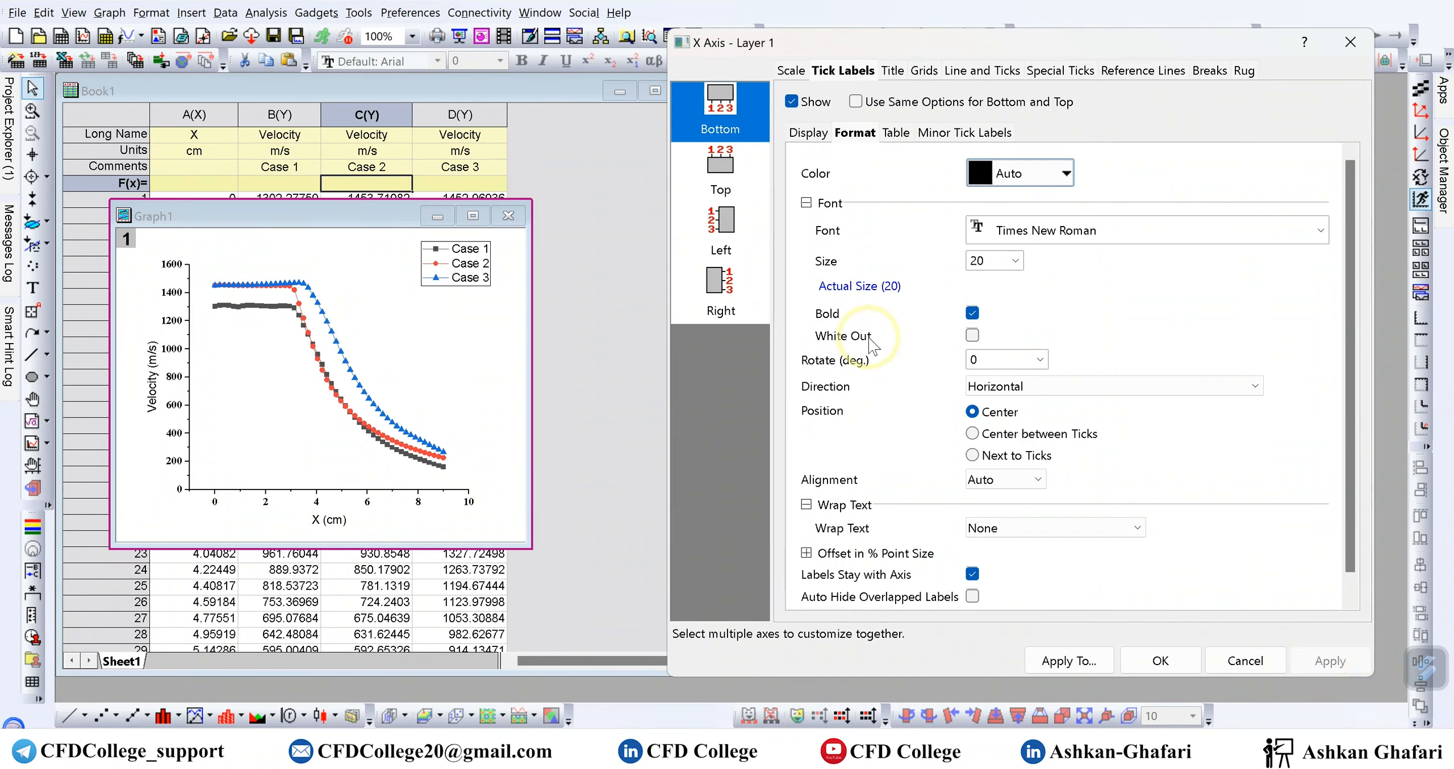
Step: Set the tick label size to 22 on both the bottom and left axes and apply it
{"action": "left_click", "coordinate": [1015, 260]}
{"action": "left_click", "coordinate": [989, 424]}
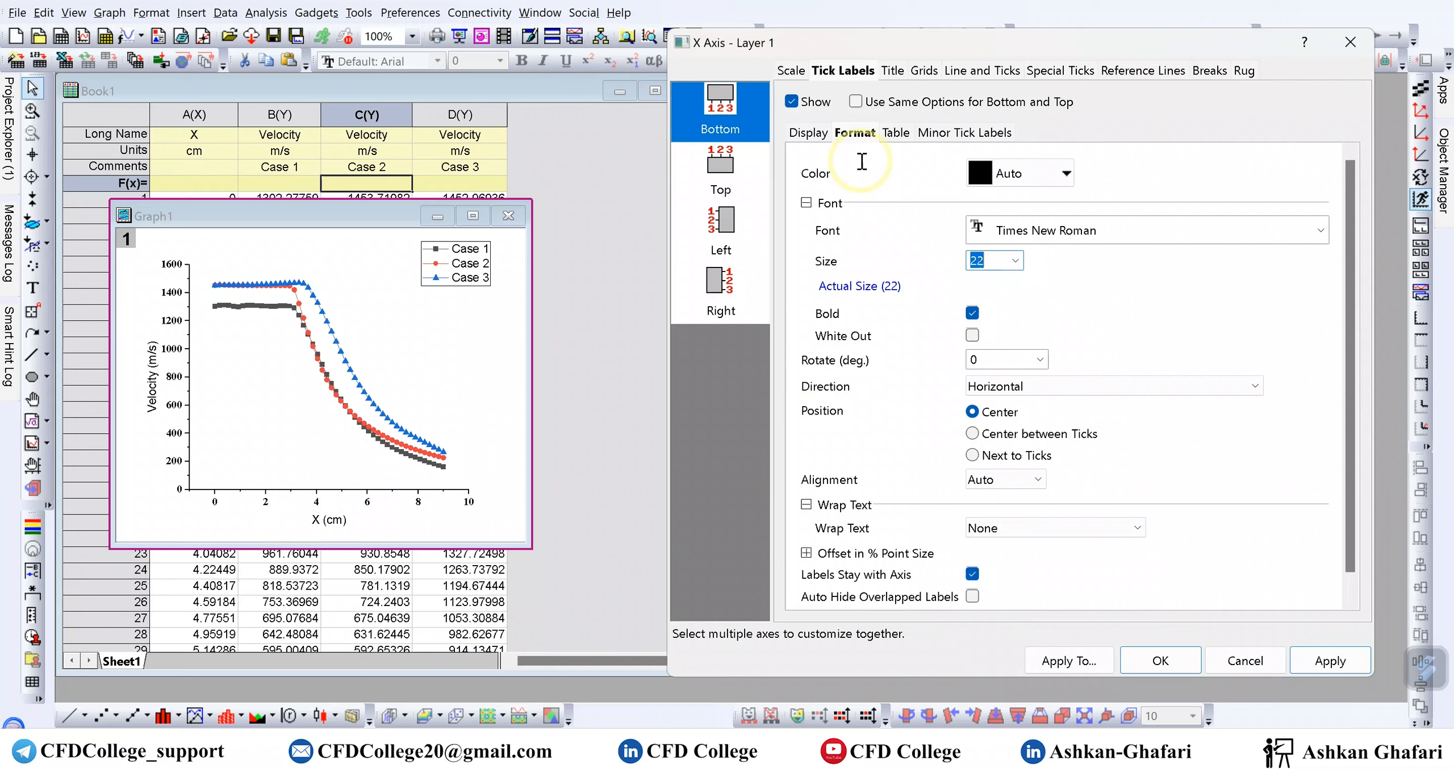
{"action": "left_click", "coordinate": [721, 230]}
{"action": "left_click", "coordinate": [1014, 260]}
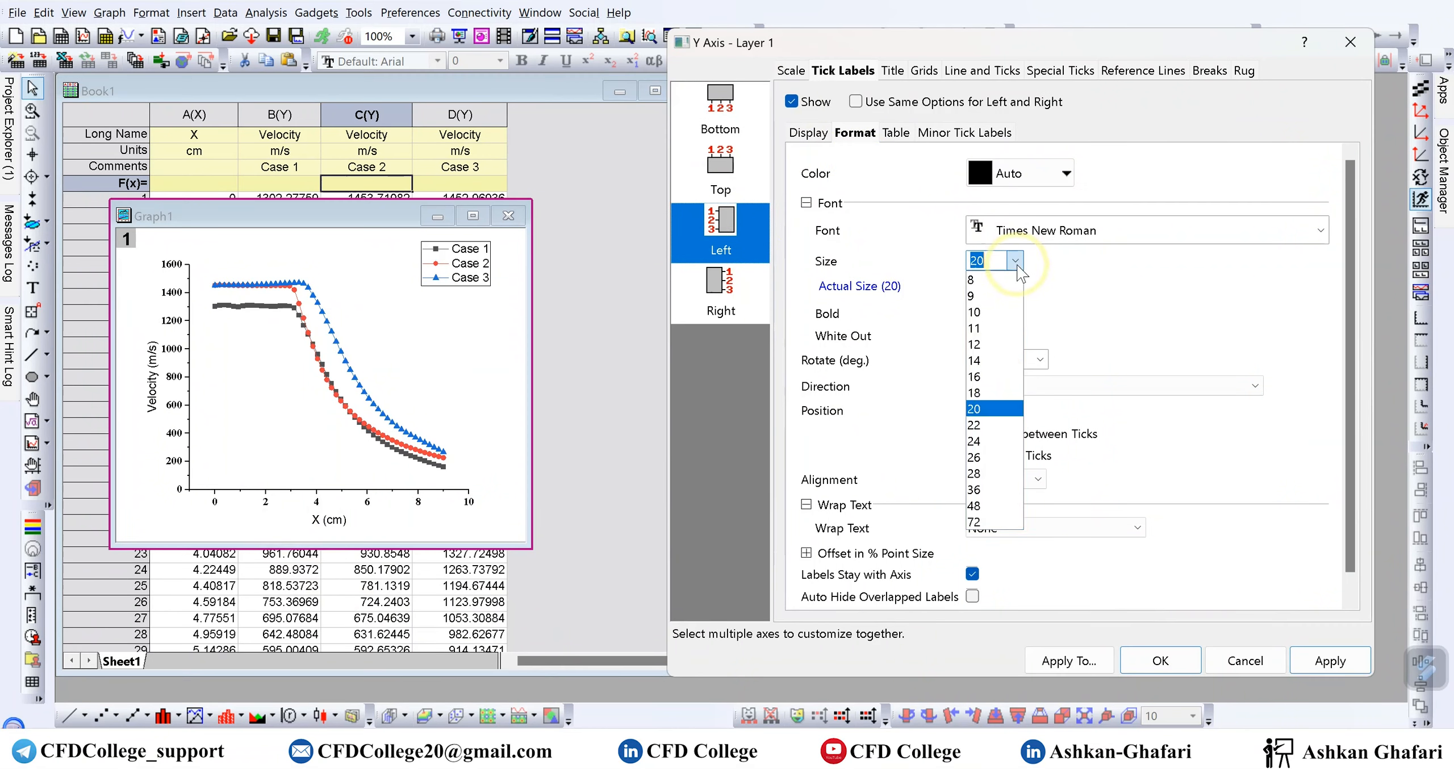
{"action": "left_click", "coordinate": [988, 425]}
{"action": "left_click", "coordinate": [1330, 661]}
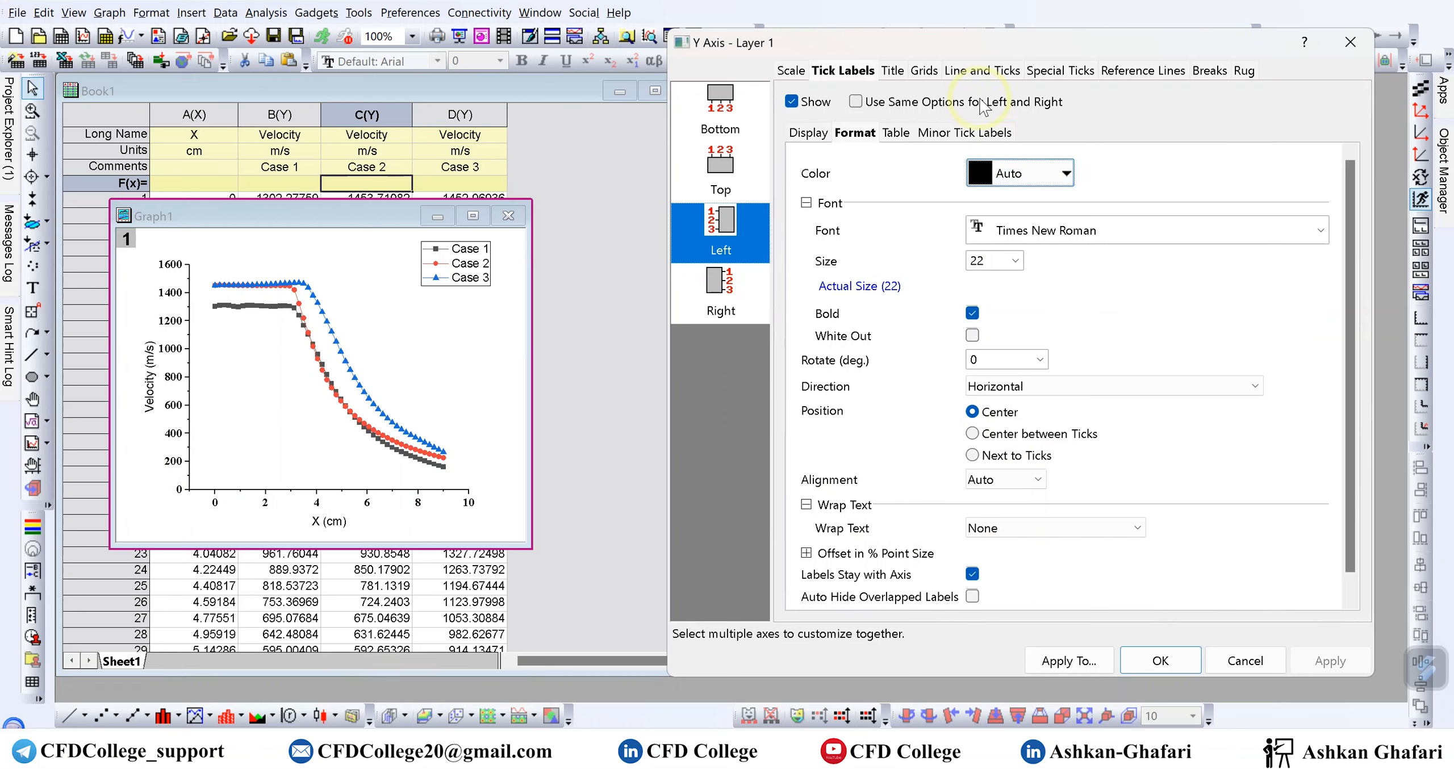
Step: Set the left Y axis title font to Times New Roman, size 26
{"action": "left_click", "coordinate": [889, 72]}
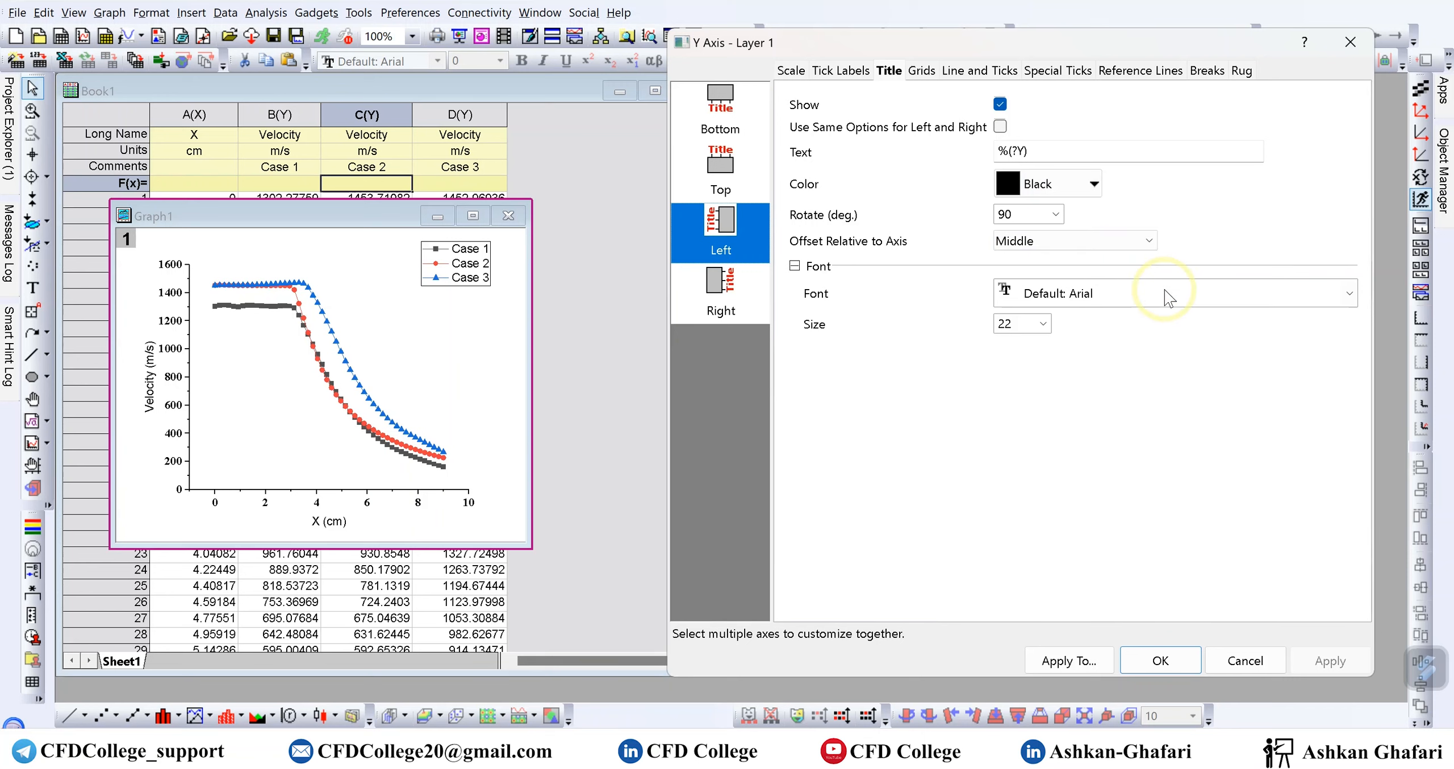
{"action": "left_click", "coordinate": [1243, 293]}
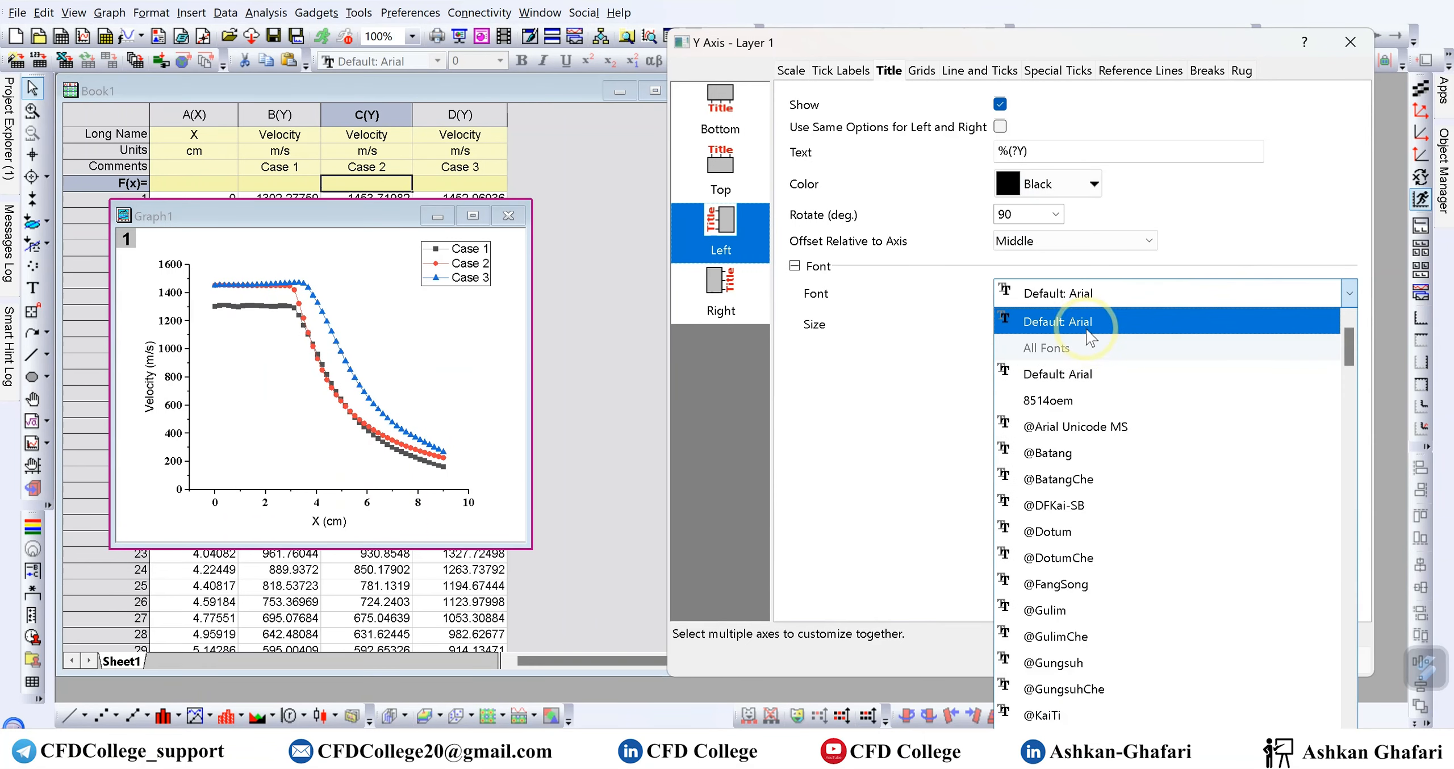
{"action": "left_click", "coordinate": [1059, 343]}
{"action": "left_click", "coordinate": [1043, 323]}
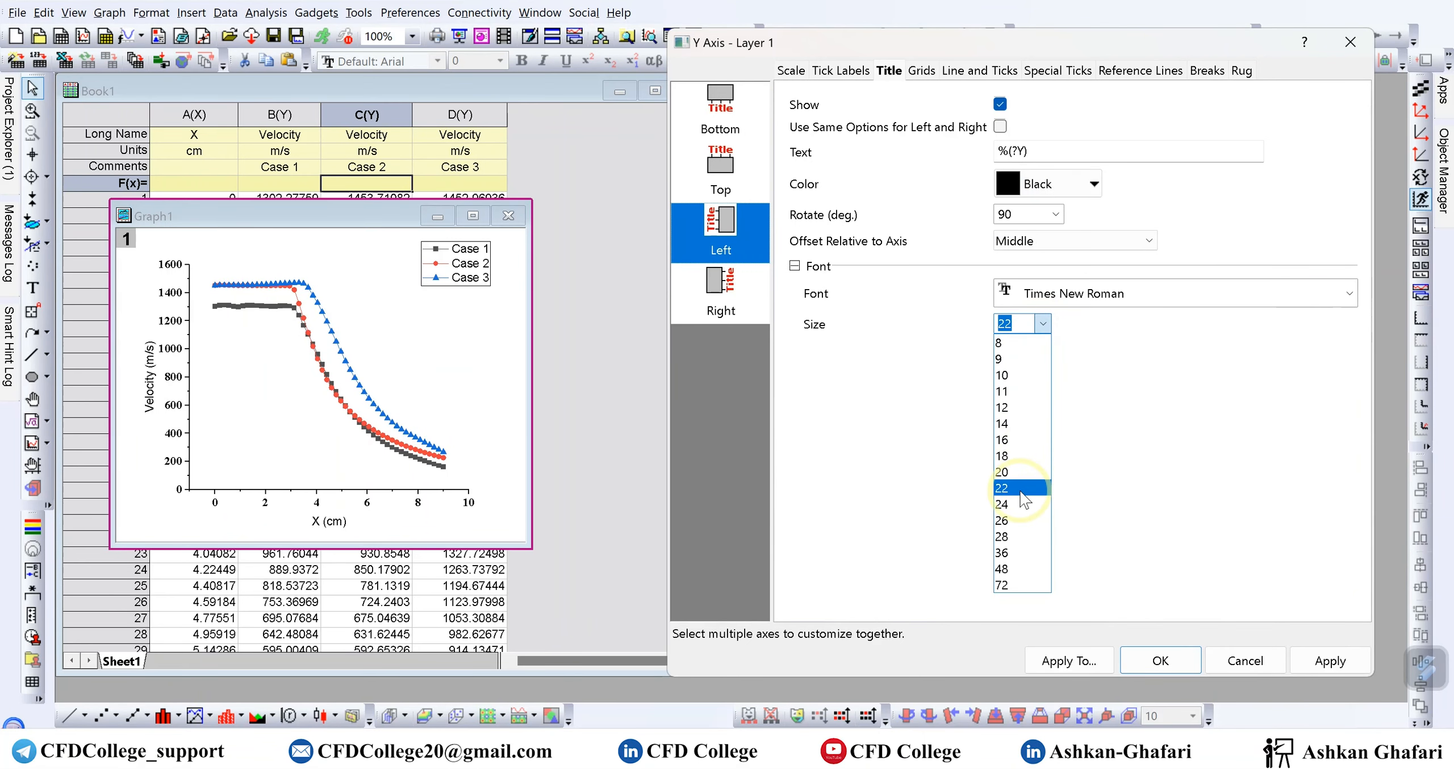
{"action": "left_click", "coordinate": [1016, 521]}
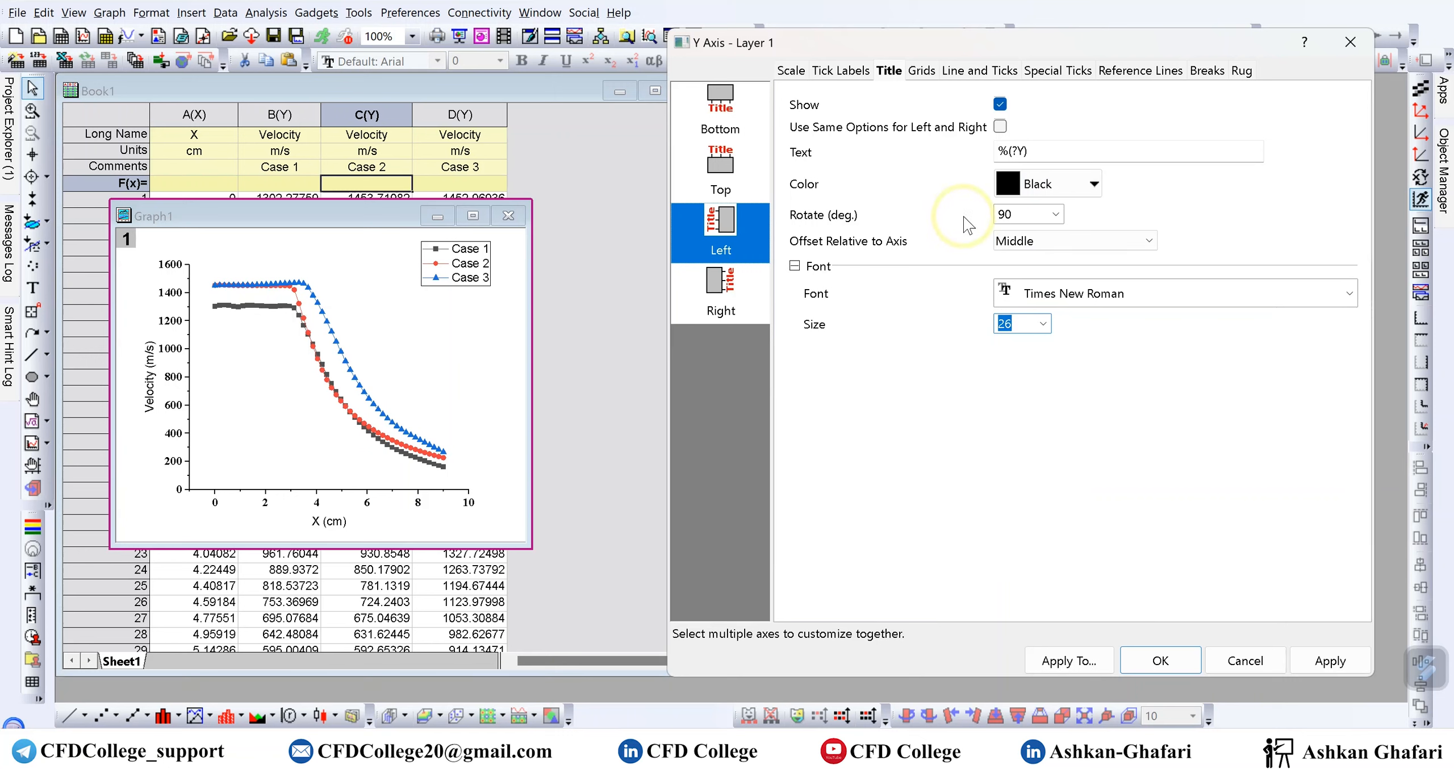
Step: Set the bottom X axis title font to Times New Roman, size 26, and apply the title changes to the graph
{"action": "left_click", "coordinate": [737, 107]}
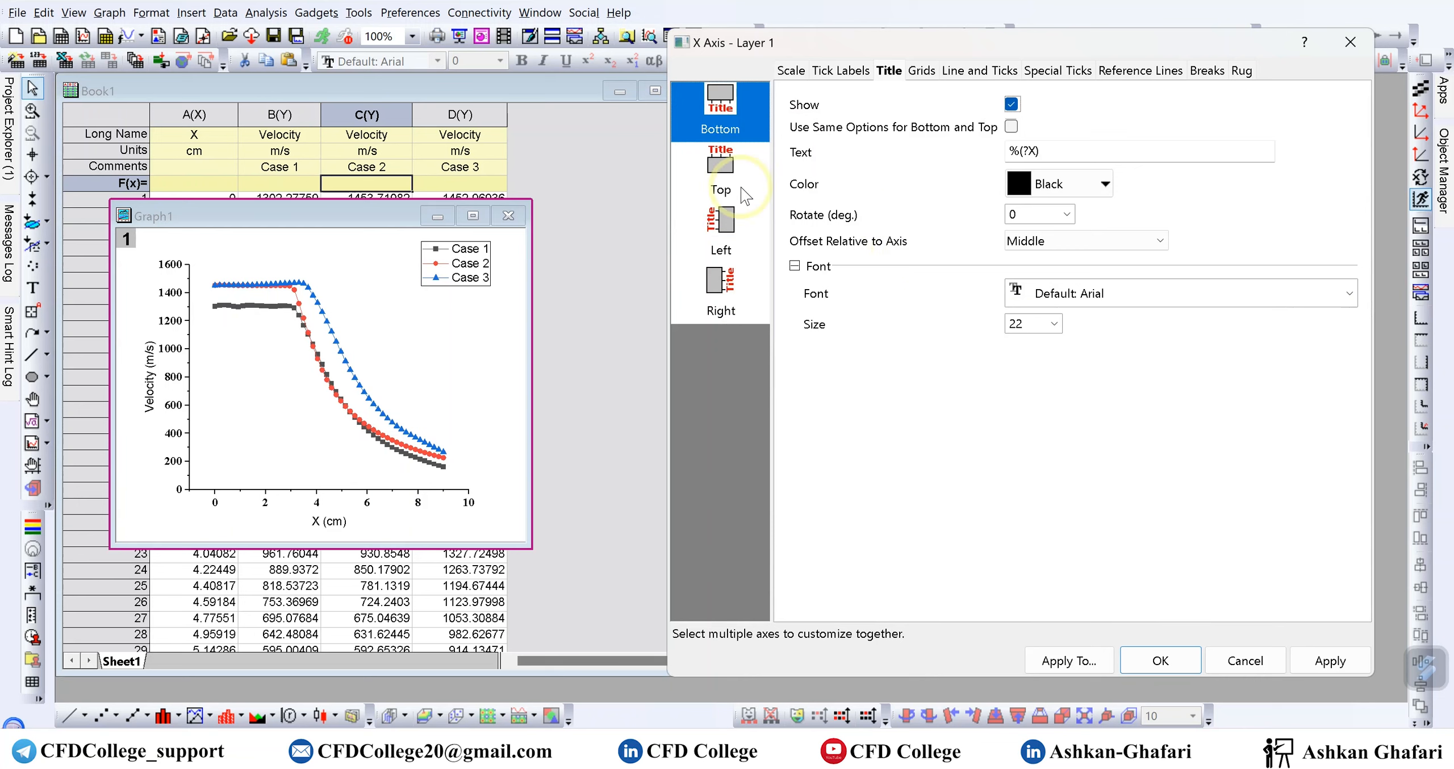
{"action": "left_click", "coordinate": [717, 243]}
{"action": "left_click", "coordinate": [720, 111]}
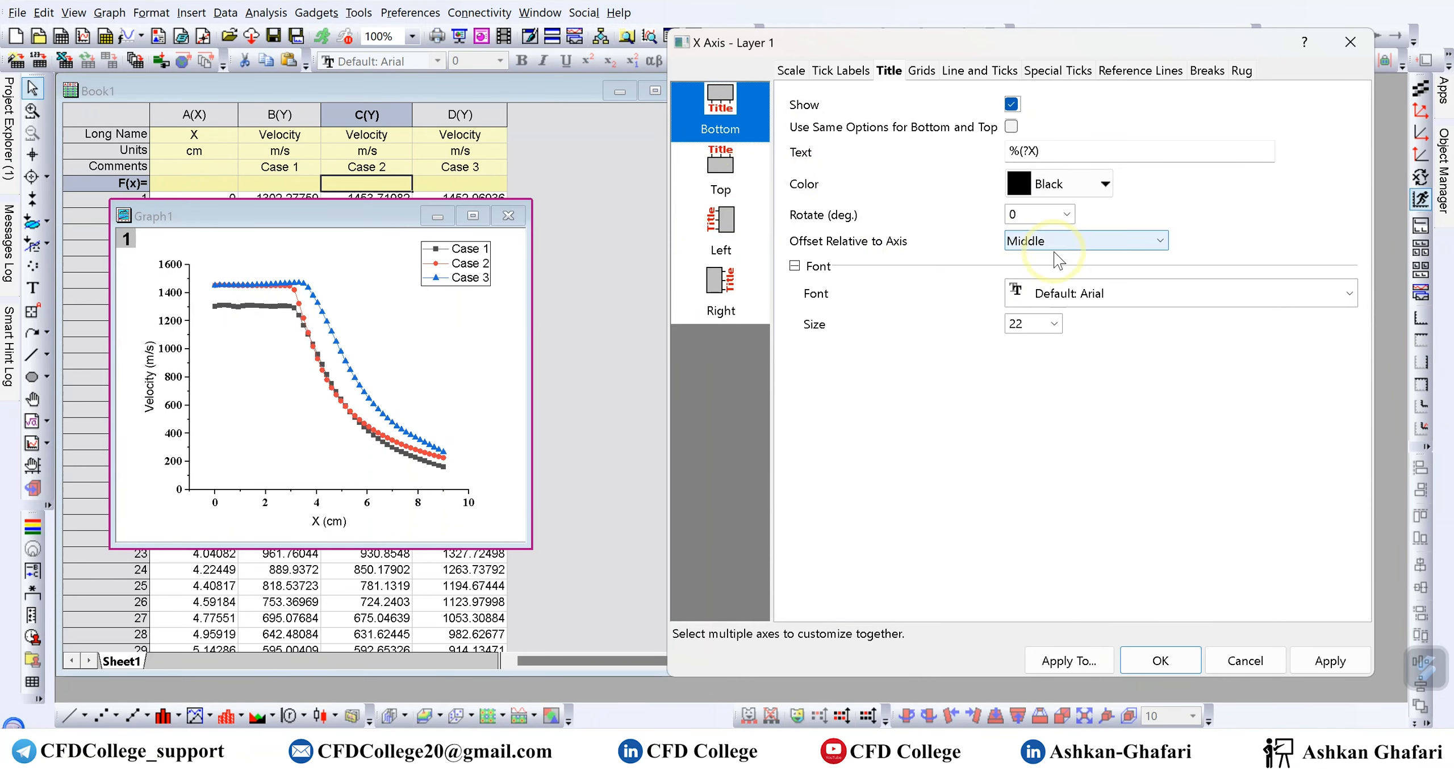
{"action": "left_click", "coordinate": [1052, 325]}
{"action": "left_click", "coordinate": [1048, 518]}
{"action": "left_click", "coordinate": [1148, 295]}
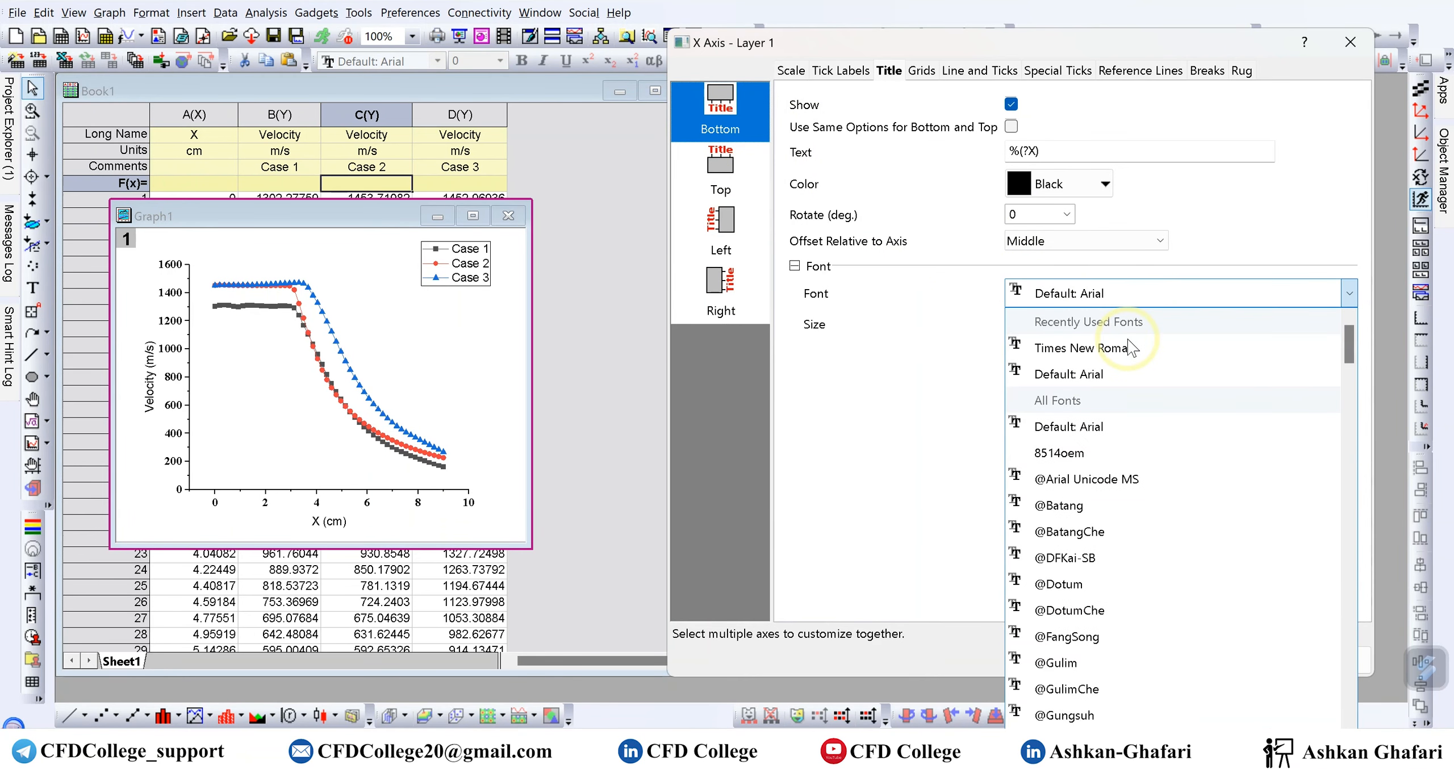
{"action": "left_click", "coordinate": [1118, 348]}
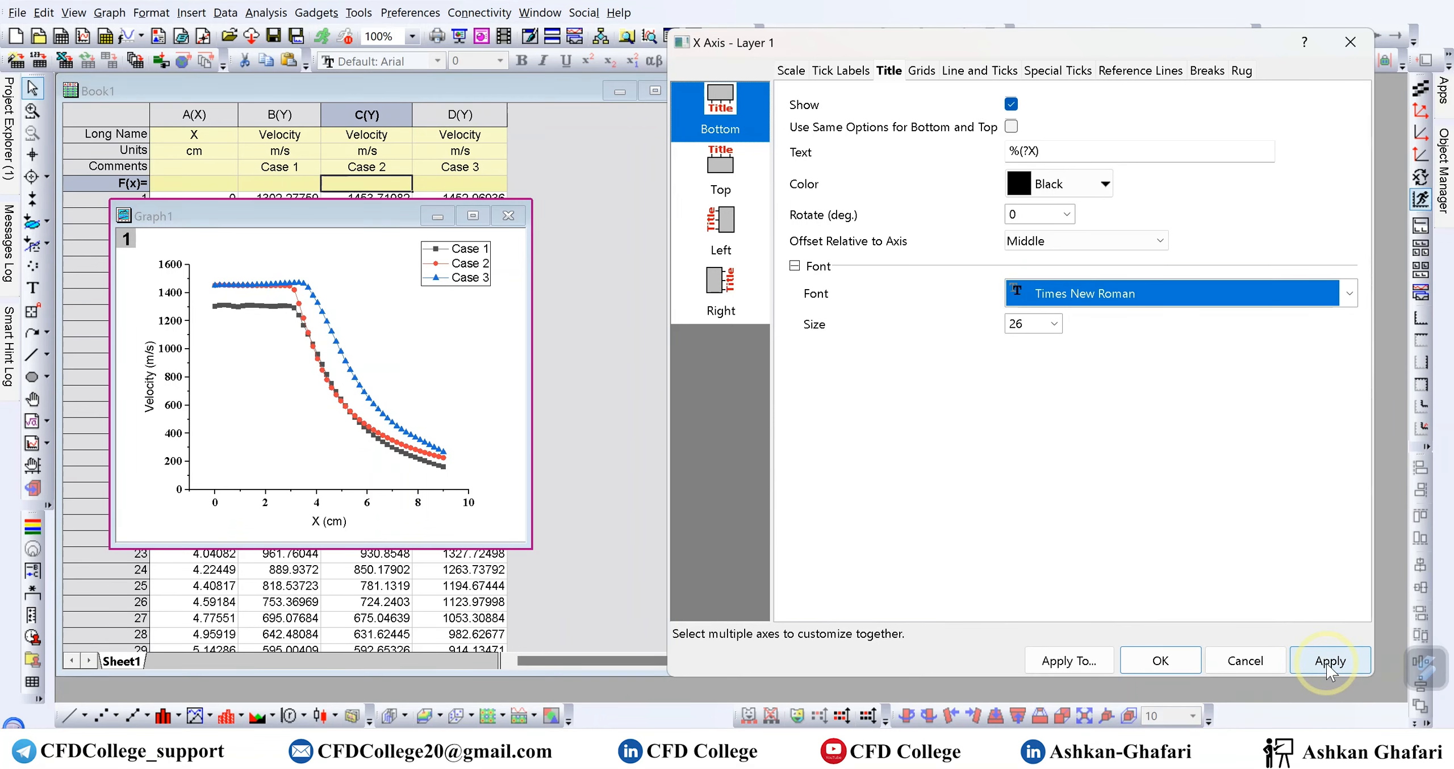
{"action": "left_click", "coordinate": [1329, 662]}
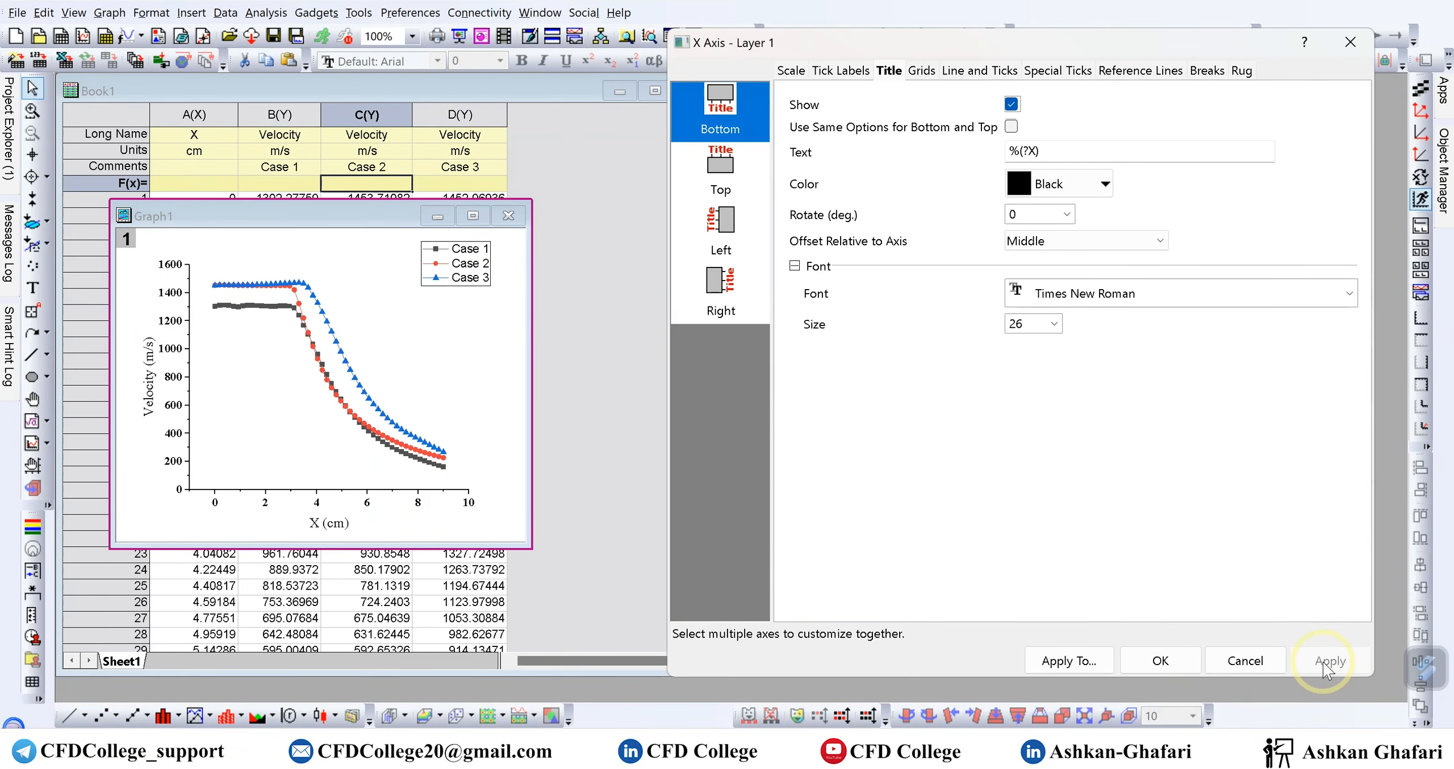
{"action": "left_click", "coordinate": [1160, 660]}
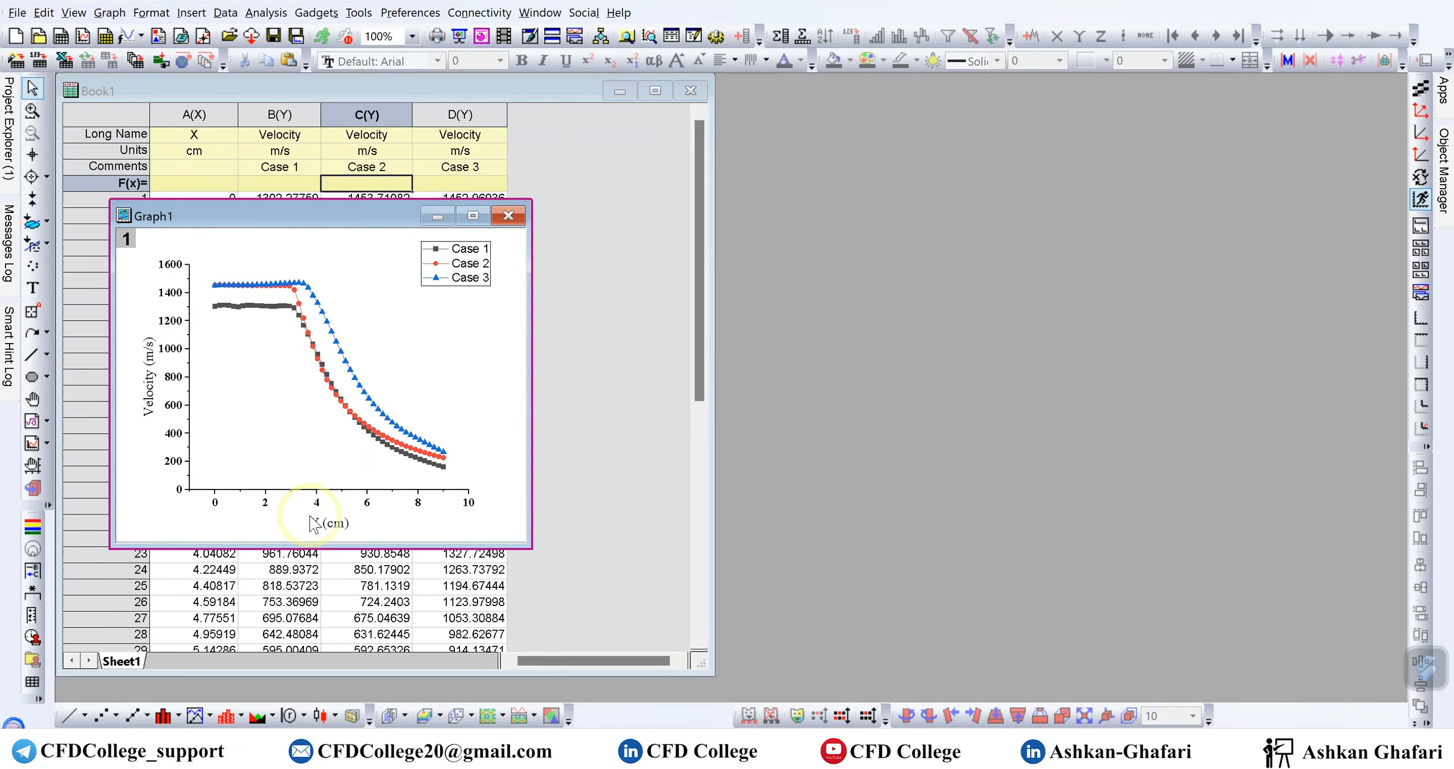
Step: Make the "Velocity (m/s)" axis title bold through its text properties
{"action": "left_click", "coordinate": [148, 402]}
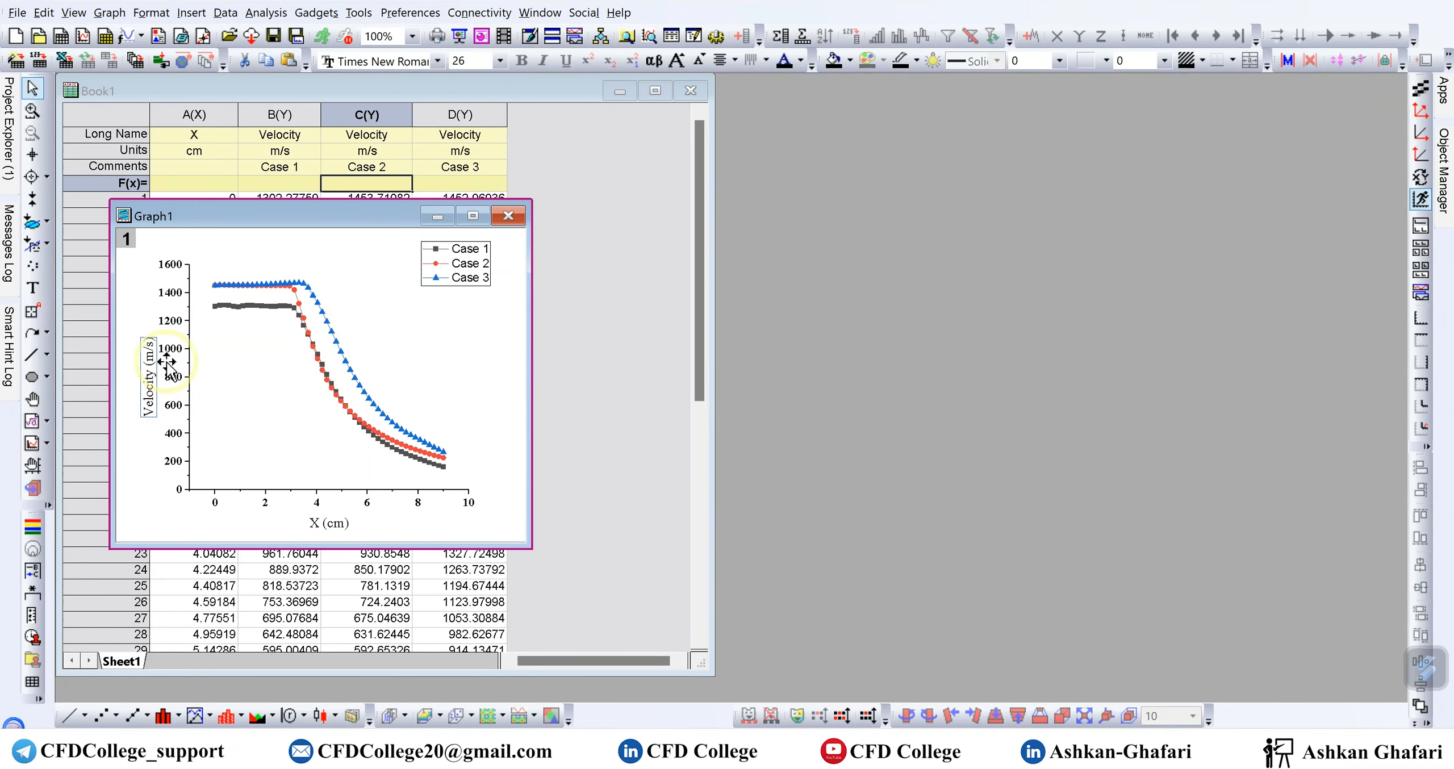
{"action": "right_click", "coordinate": [151, 391]}
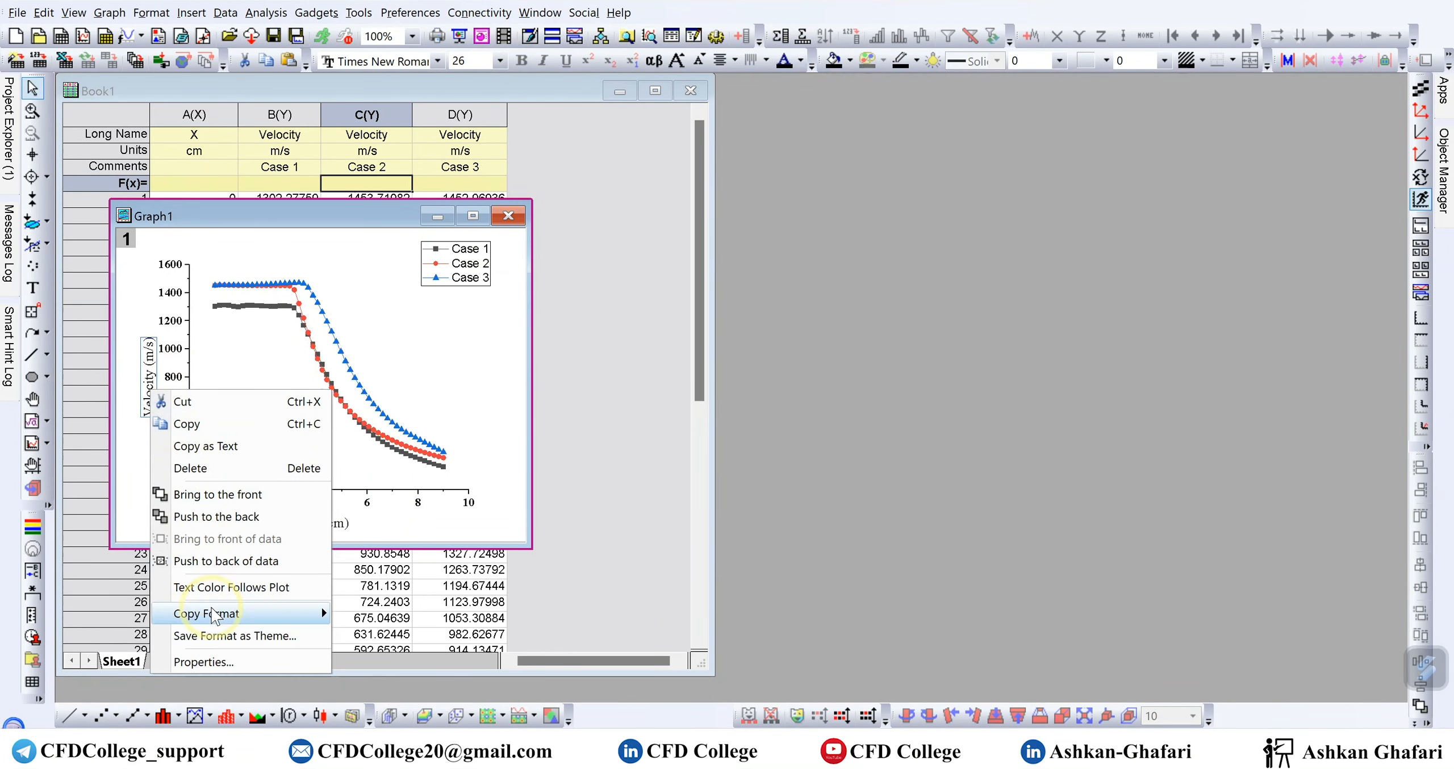
{"action": "left_click", "coordinate": [202, 661]}
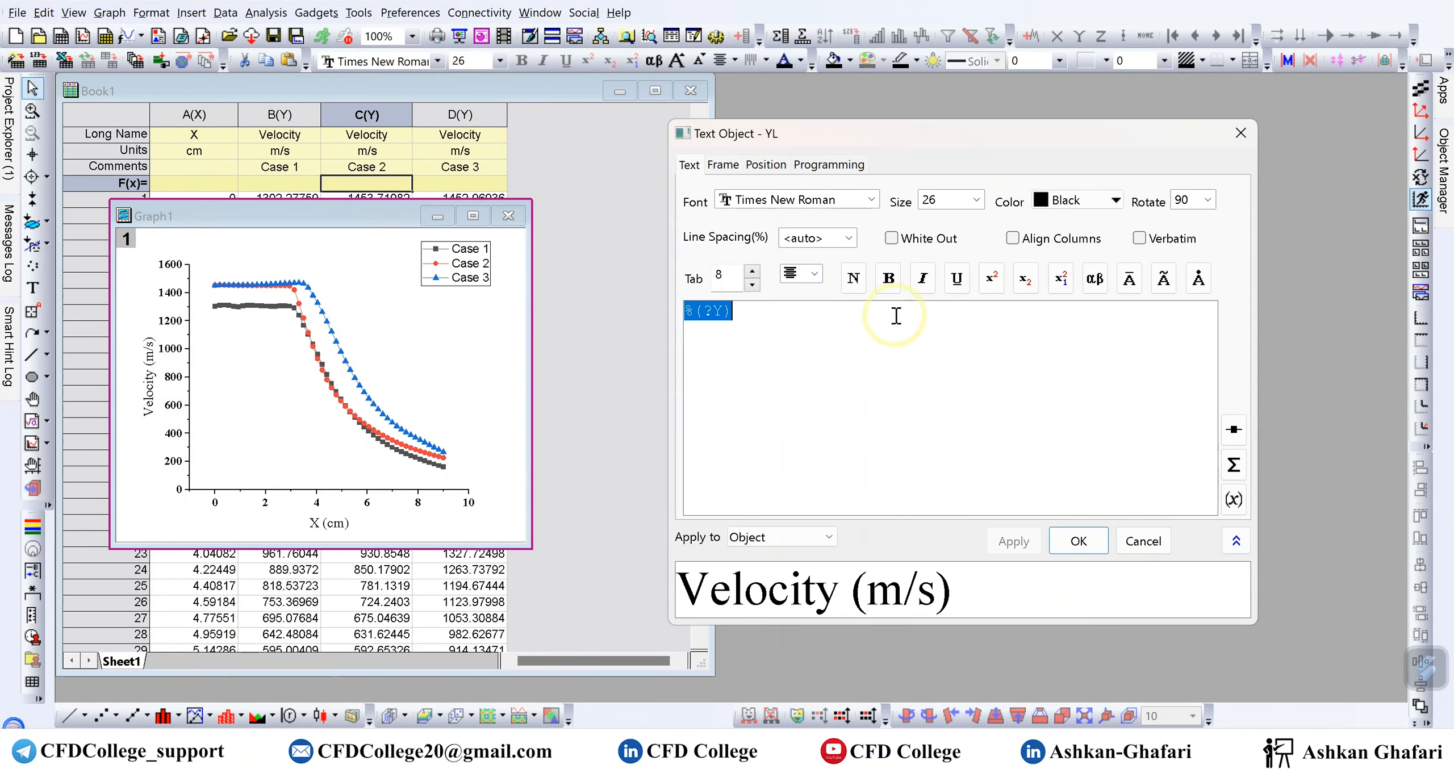
{"action": "left_click", "coordinate": [890, 280]}
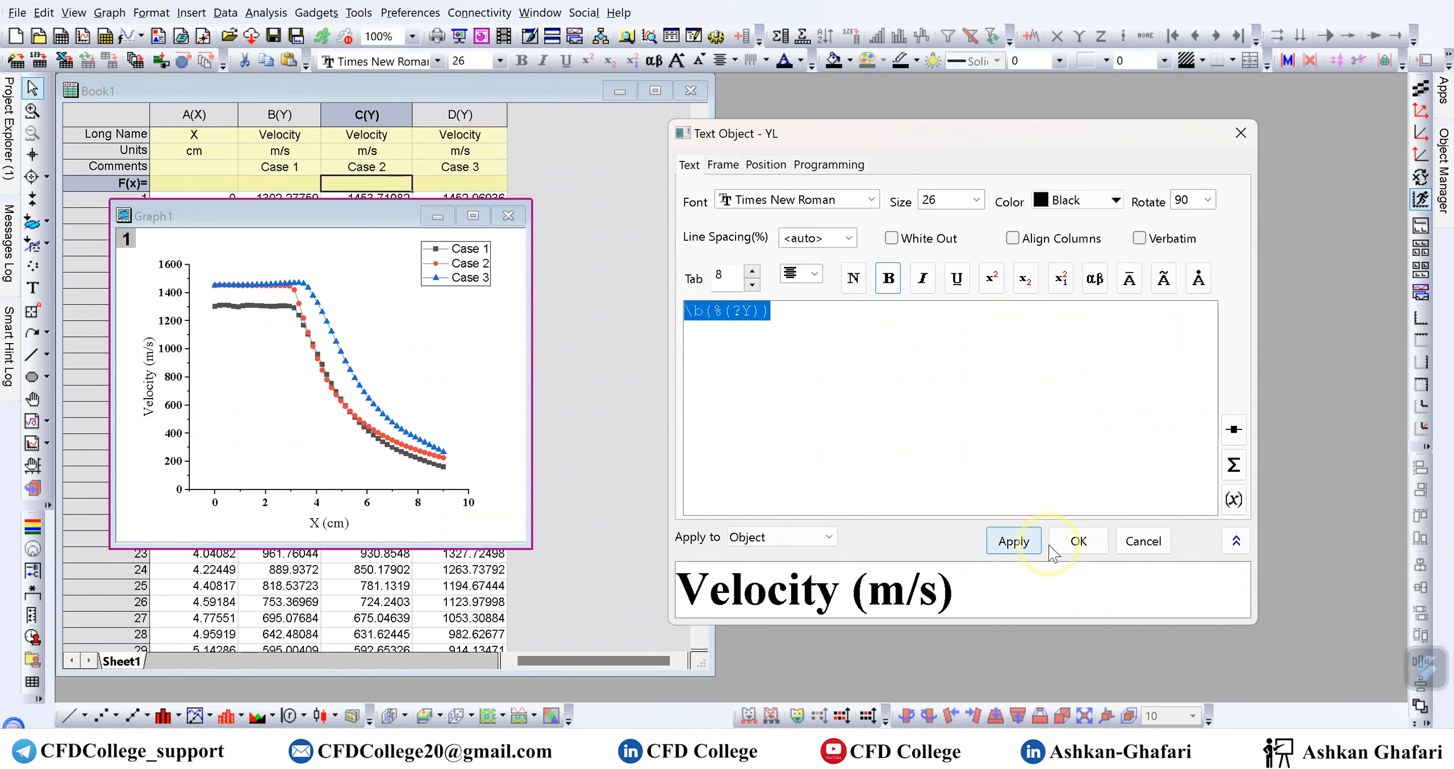
{"action": "left_click", "coordinate": [1014, 542]}
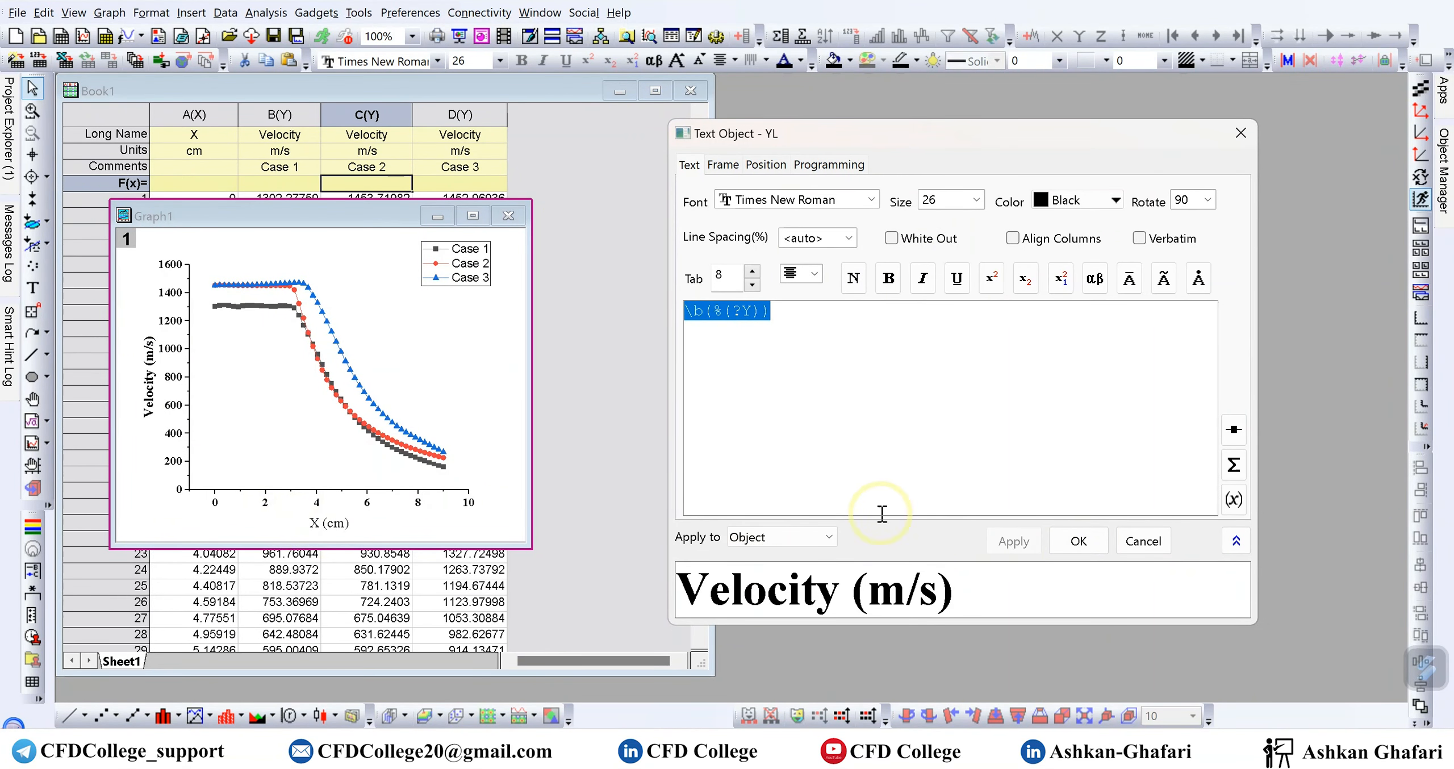
{"action": "left_click", "coordinate": [1130, 540]}
Step: Make the "X (cm)" axis title bold through its text properties
{"action": "left_click", "coordinate": [329, 523]}
{"action": "right_click", "coordinate": [329, 523]}
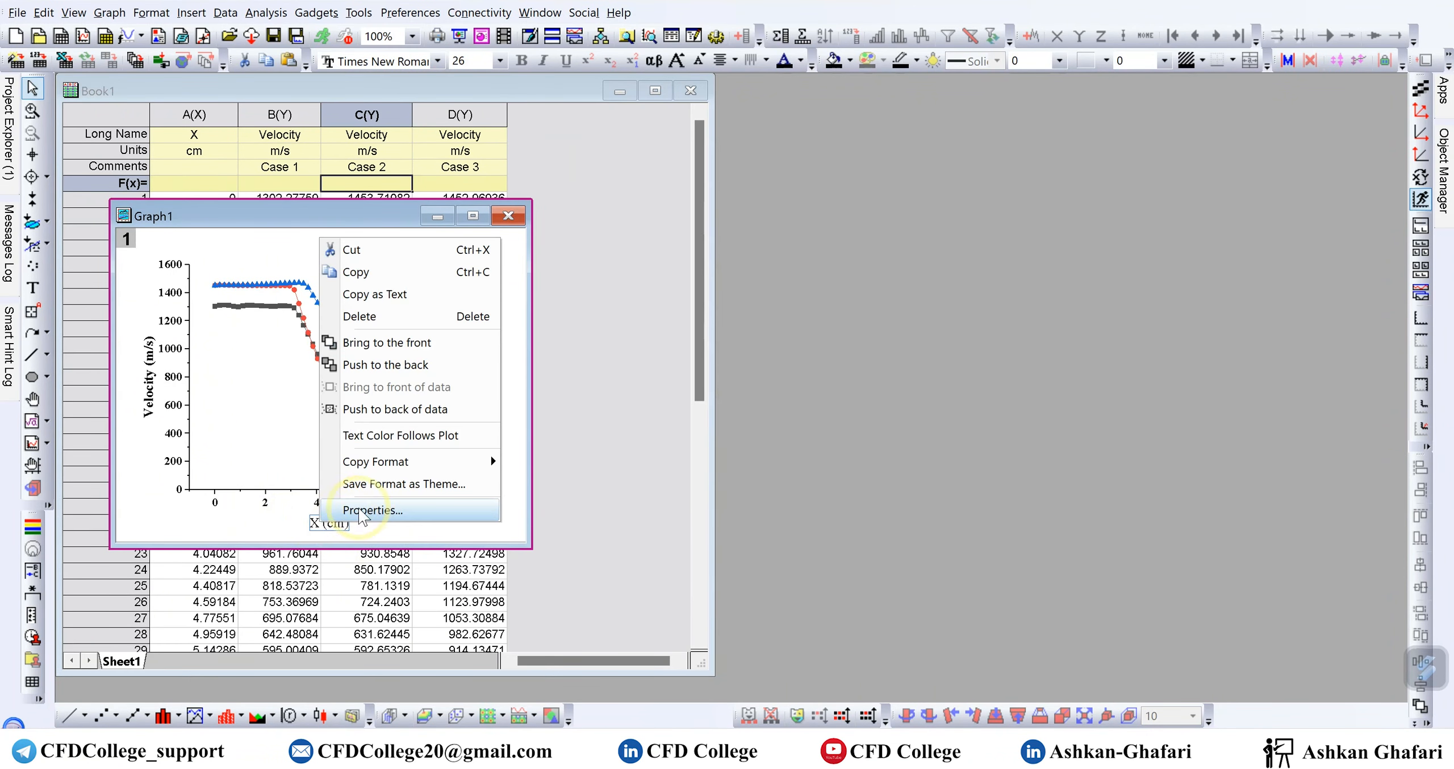
{"action": "left_click", "coordinate": [863, 406]}
{"action": "left_click", "coordinate": [888, 278]}
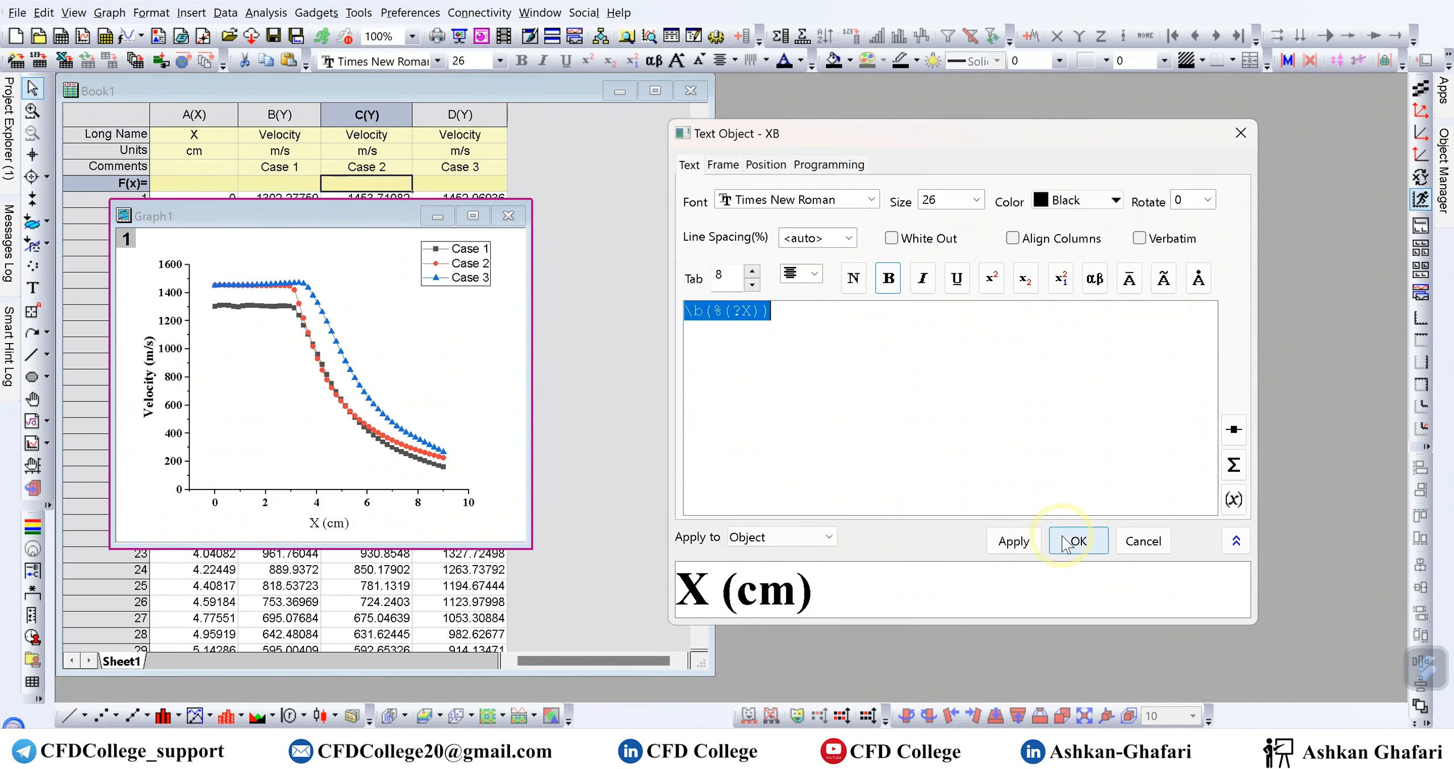
{"action": "left_click", "coordinate": [1079, 541]}
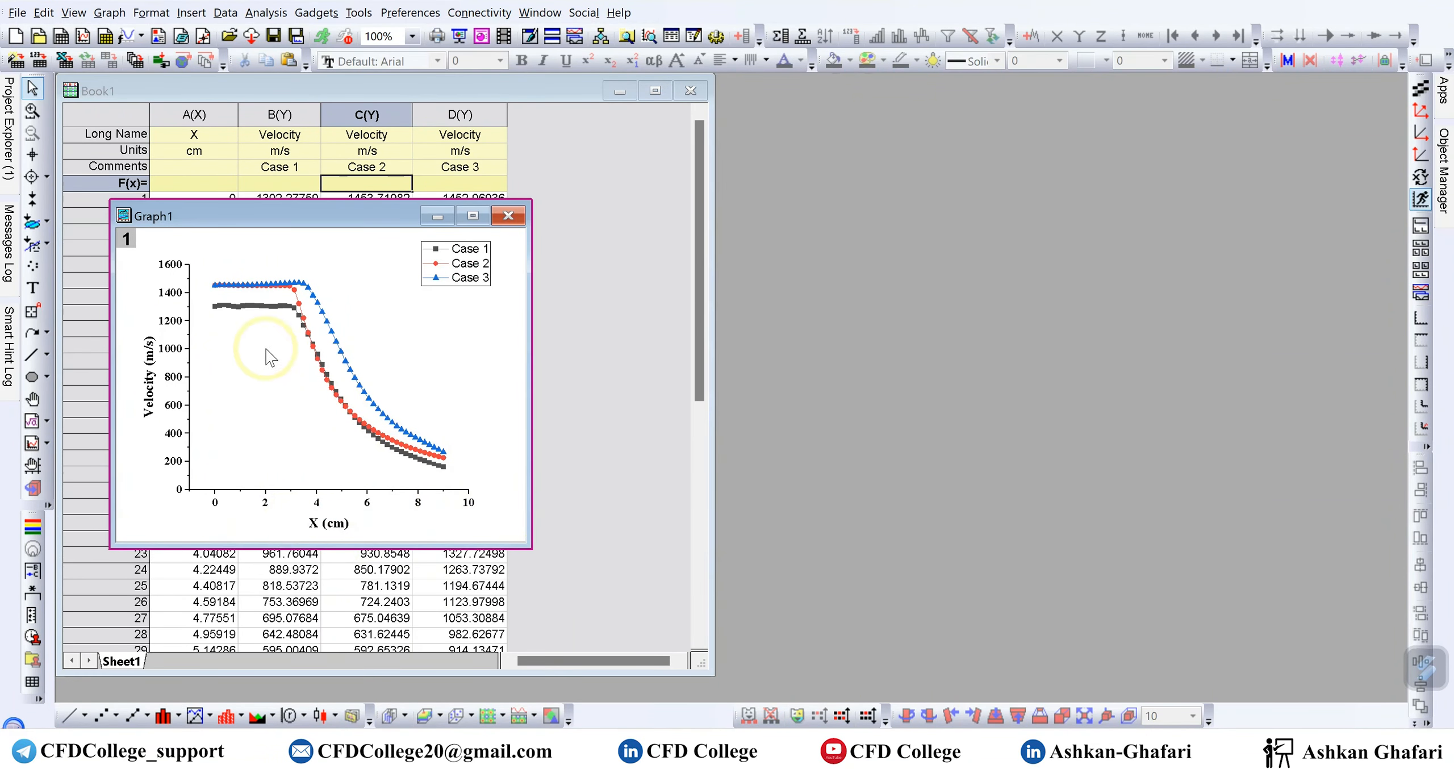
Step: Show the top axis line with both major and minor tick styles set to None, and apply it
{"action": "double_click", "coordinate": [192, 326]}
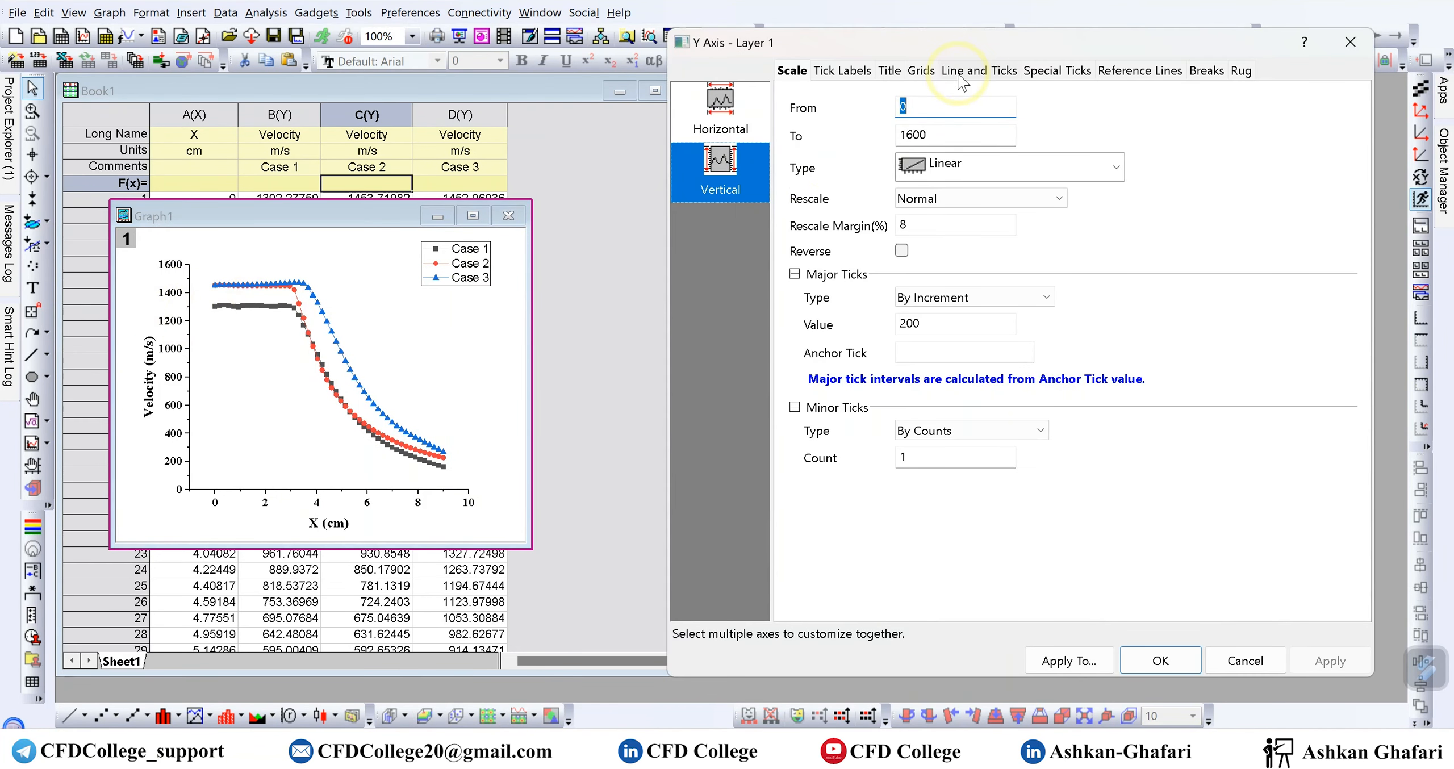
{"action": "left_click", "coordinate": [962, 73]}
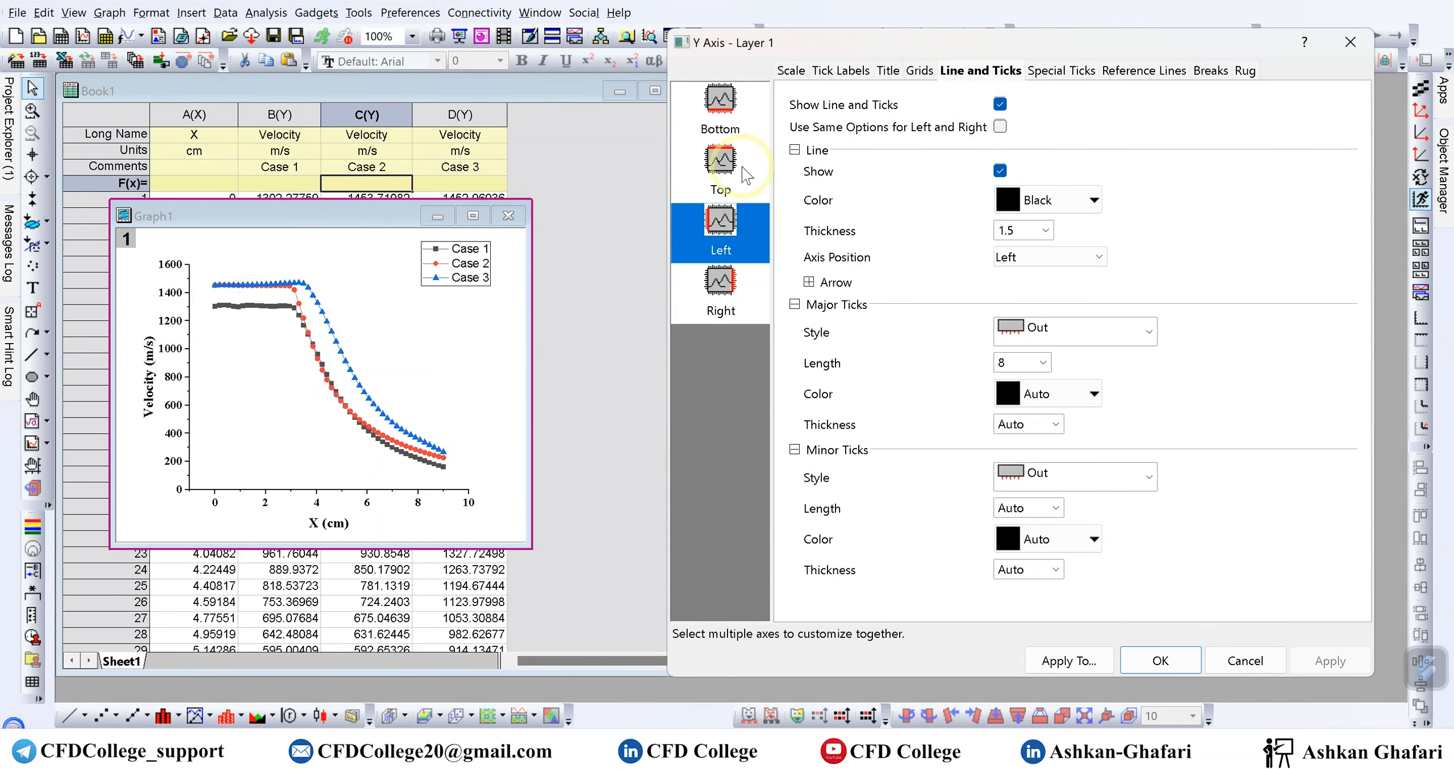
{"action": "left_click", "coordinate": [742, 167]}
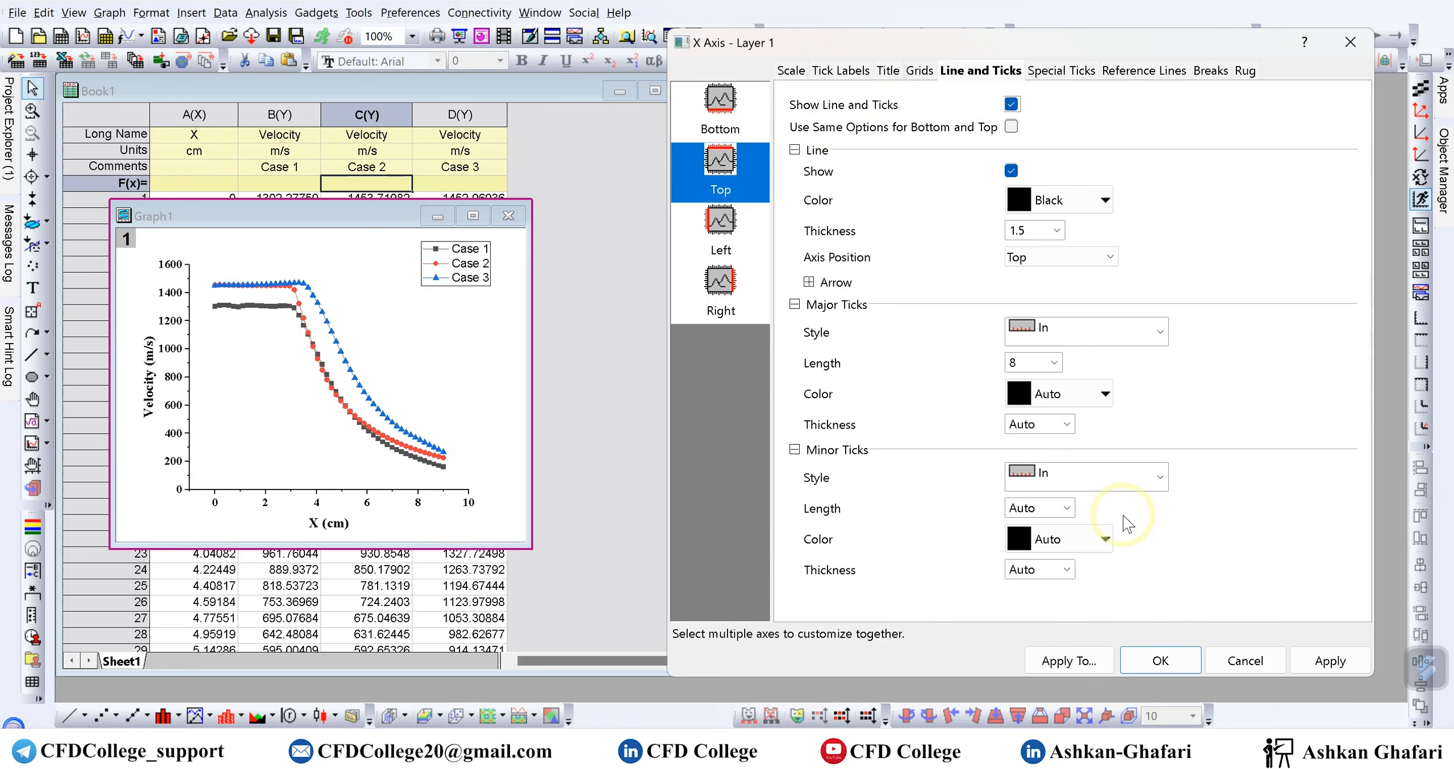
{"action": "left_click", "coordinate": [1133, 482]}
{"action": "left_click", "coordinate": [1088, 580]}
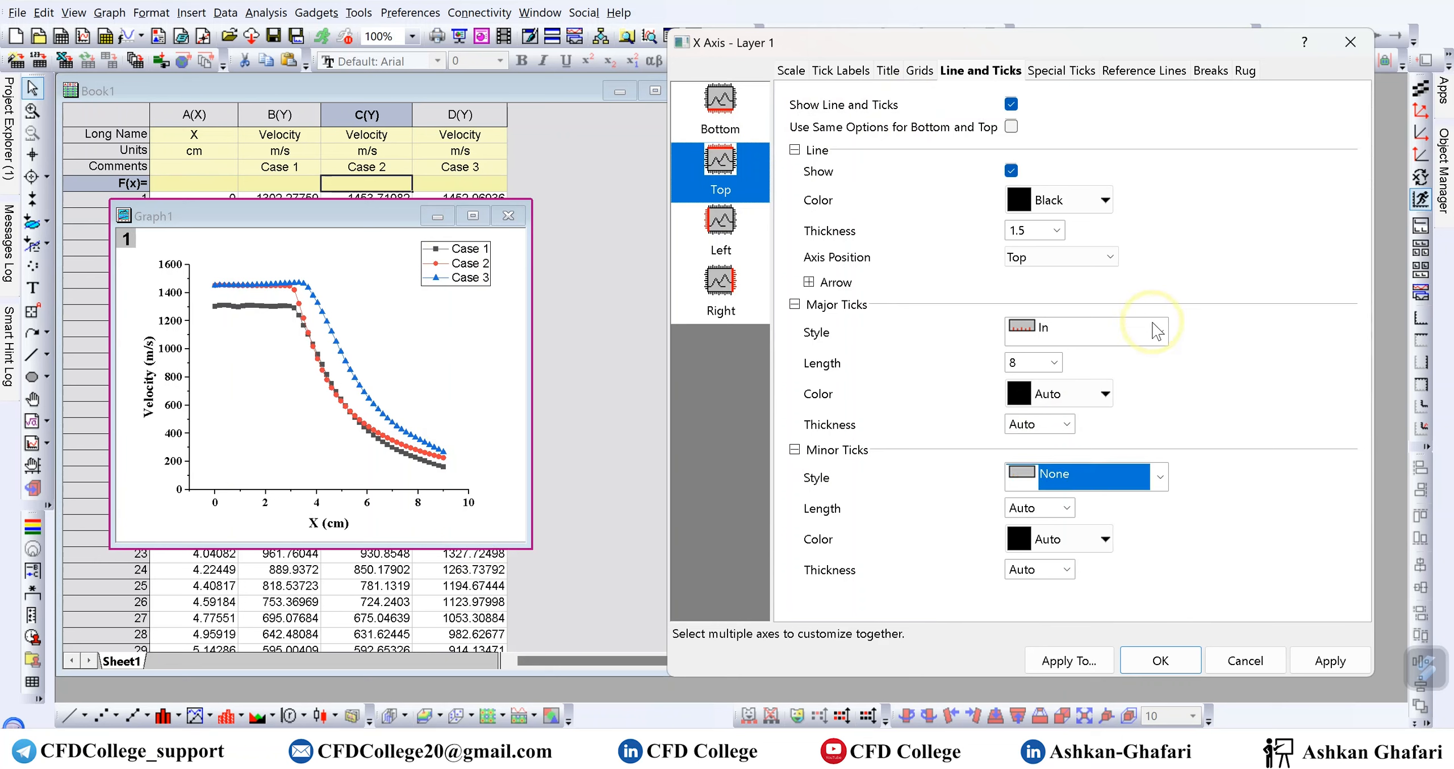
{"action": "left_click", "coordinate": [1156, 331]}
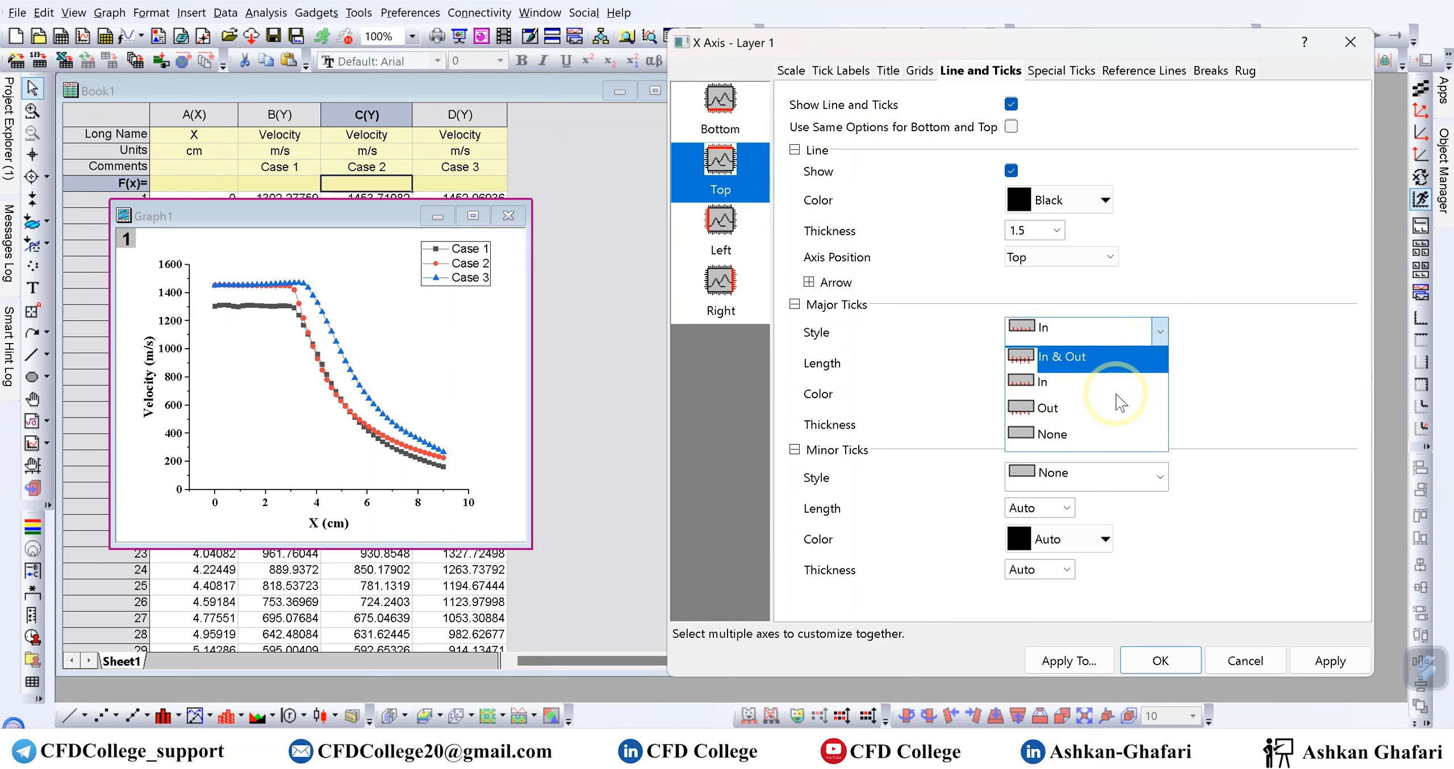
{"action": "left_click", "coordinate": [1099, 439]}
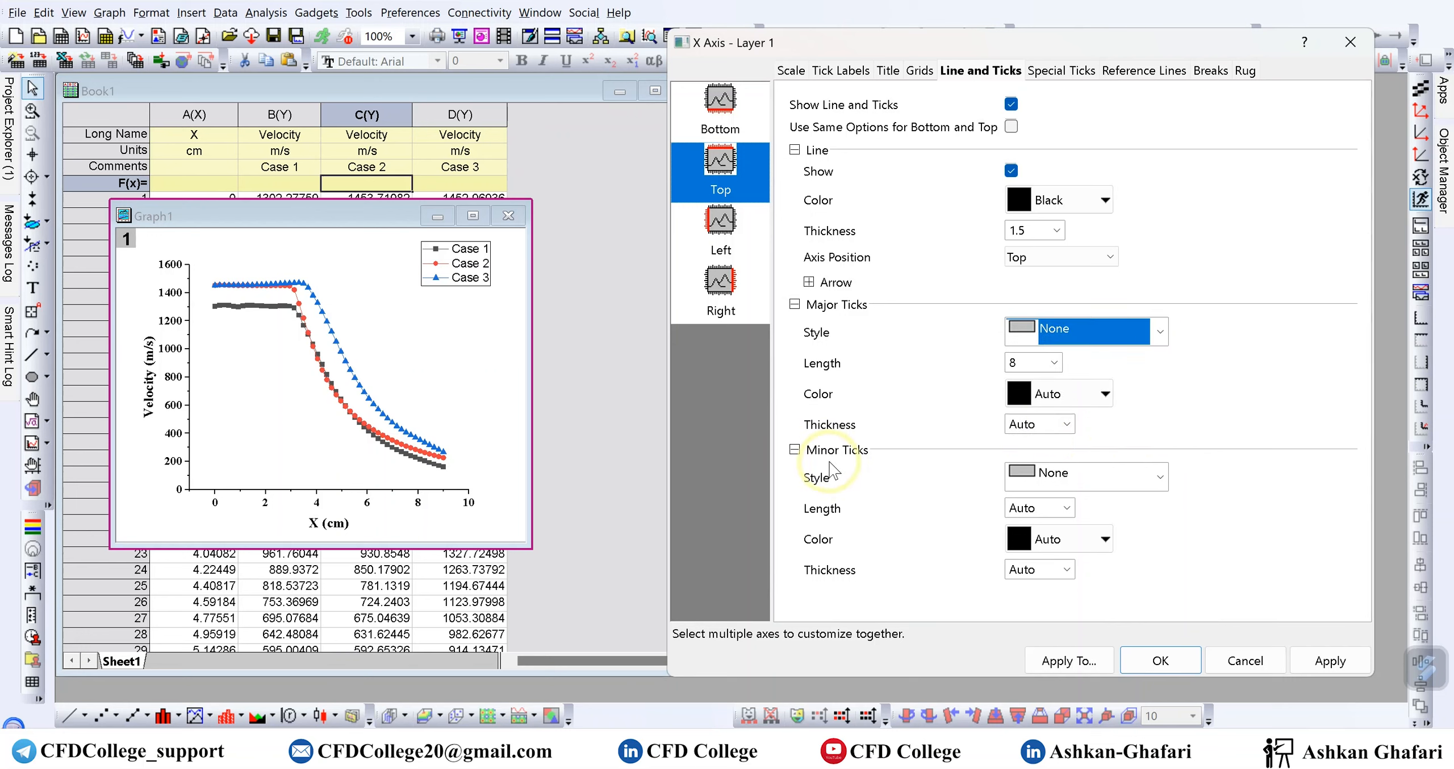
{"action": "left_click", "coordinate": [1330, 661]}
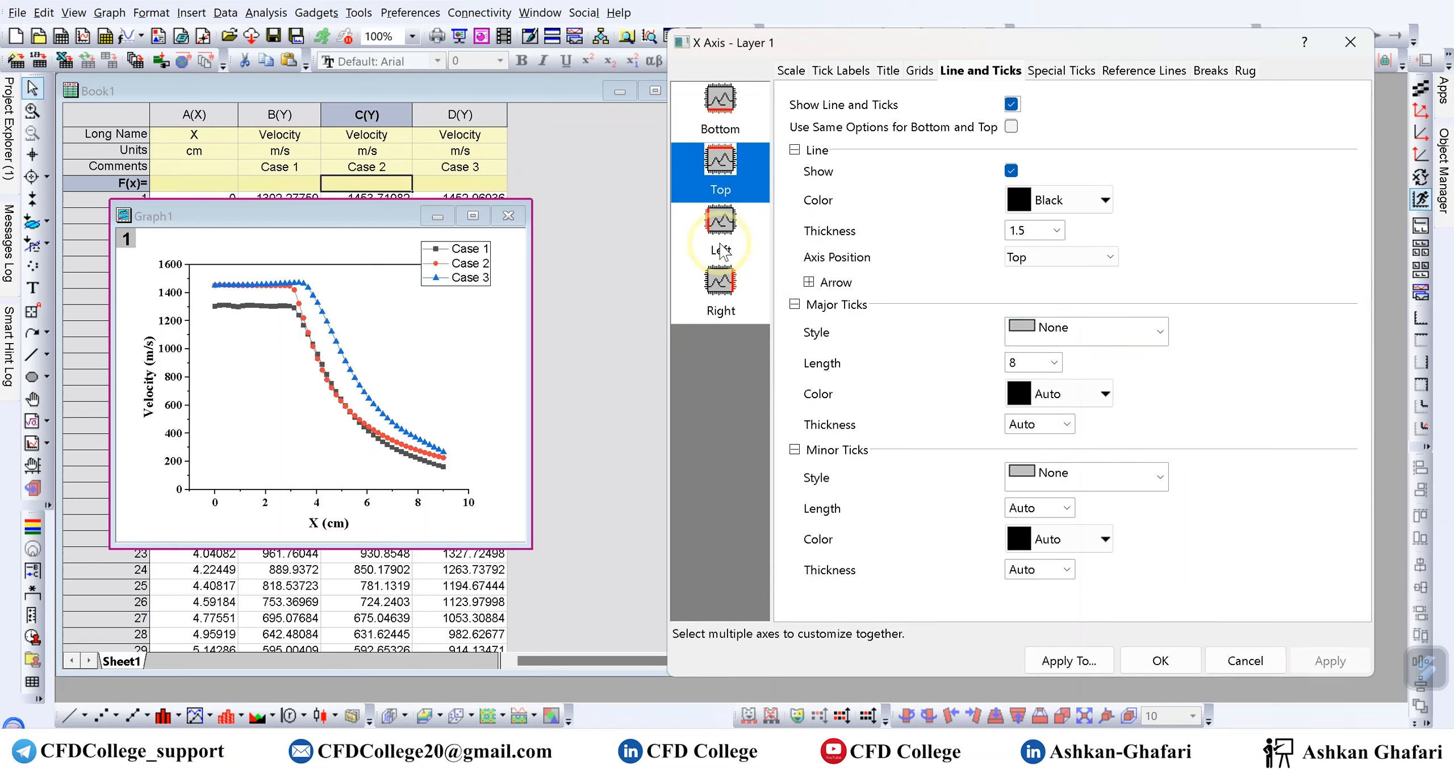
Step: Show the right axis line with both major and minor tick styles set to None, and confirm the axis settings
{"action": "left_click", "coordinate": [722, 287]}
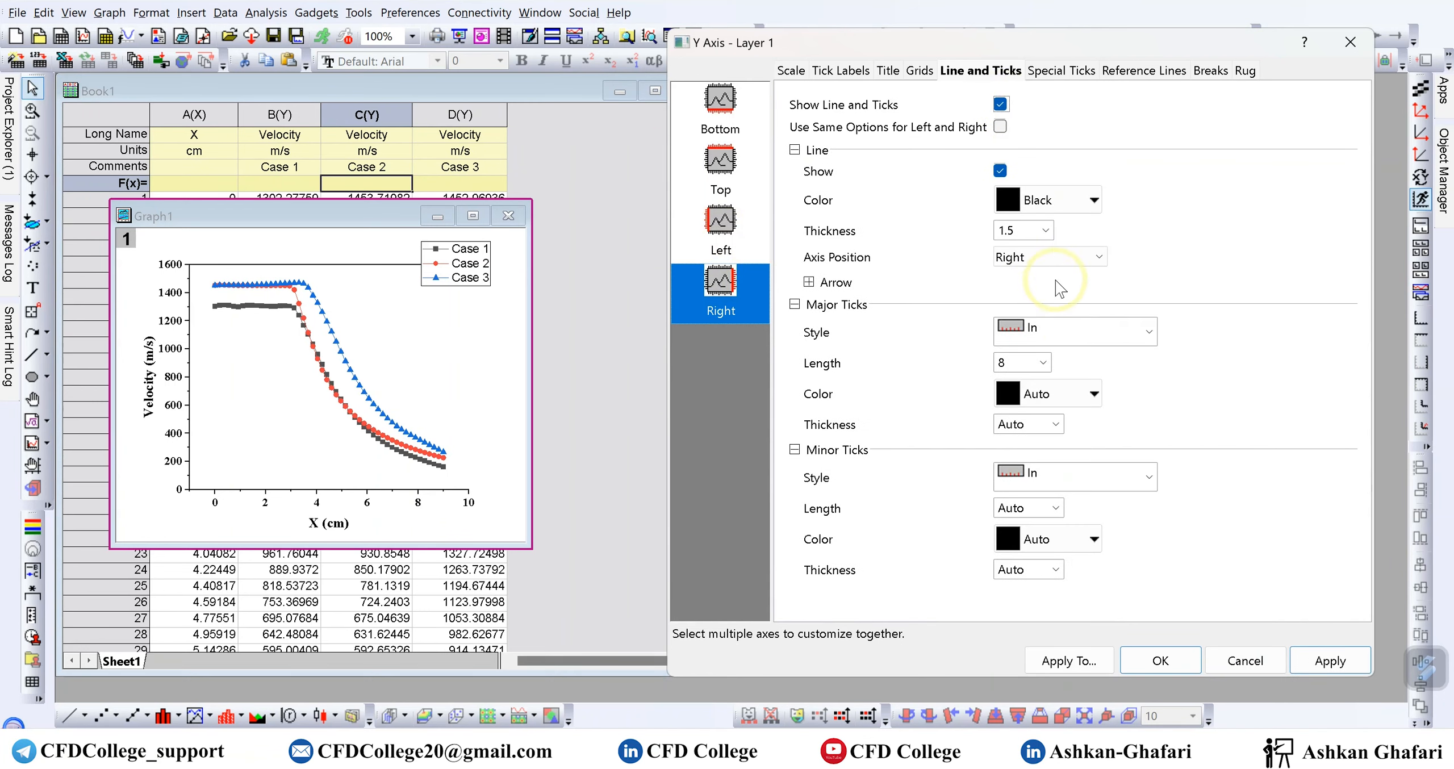
{"action": "left_click", "coordinate": [1141, 341]}
{"action": "left_click", "coordinate": [1098, 438]}
{"action": "left_click", "coordinate": [1147, 480]}
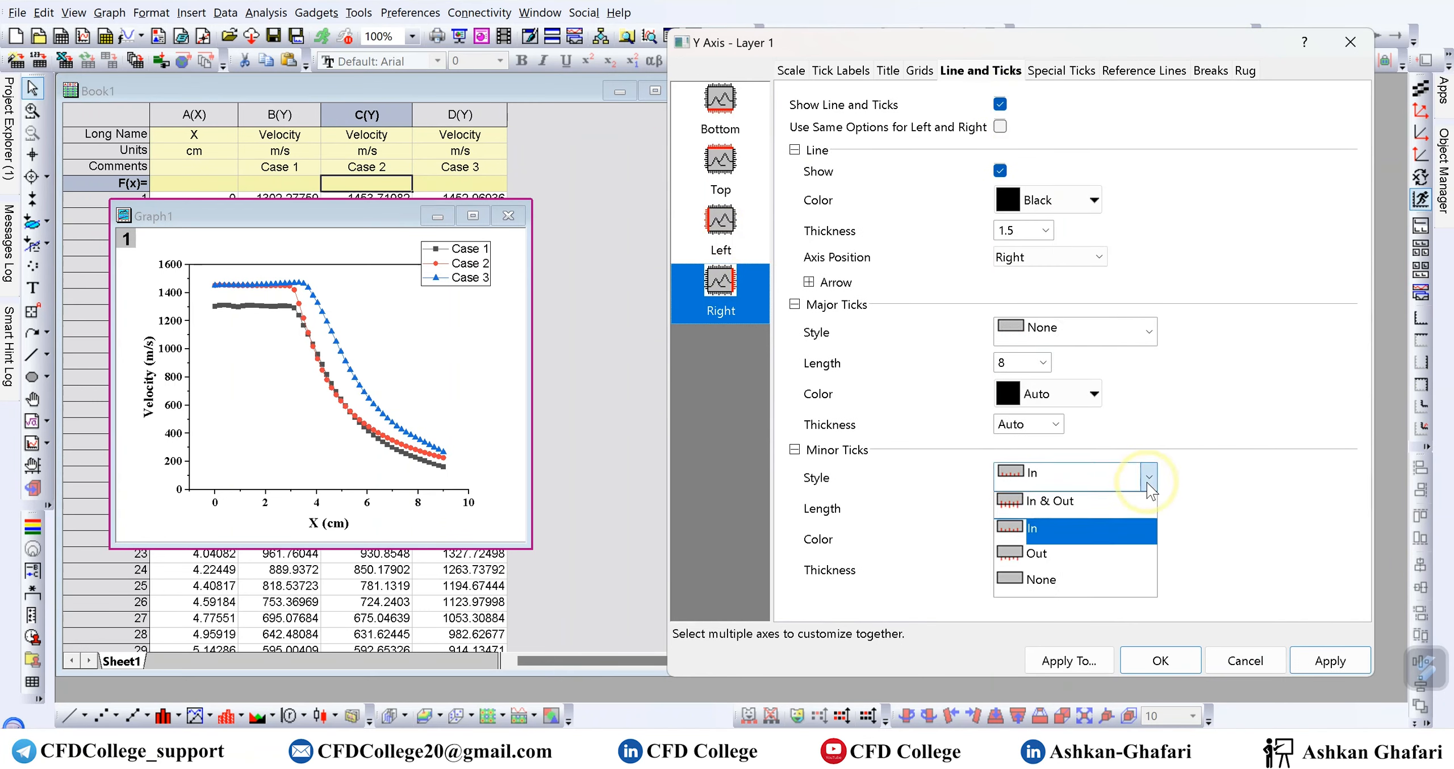
{"action": "left_click", "coordinate": [1094, 584]}
{"action": "left_click", "coordinate": [1302, 656]}
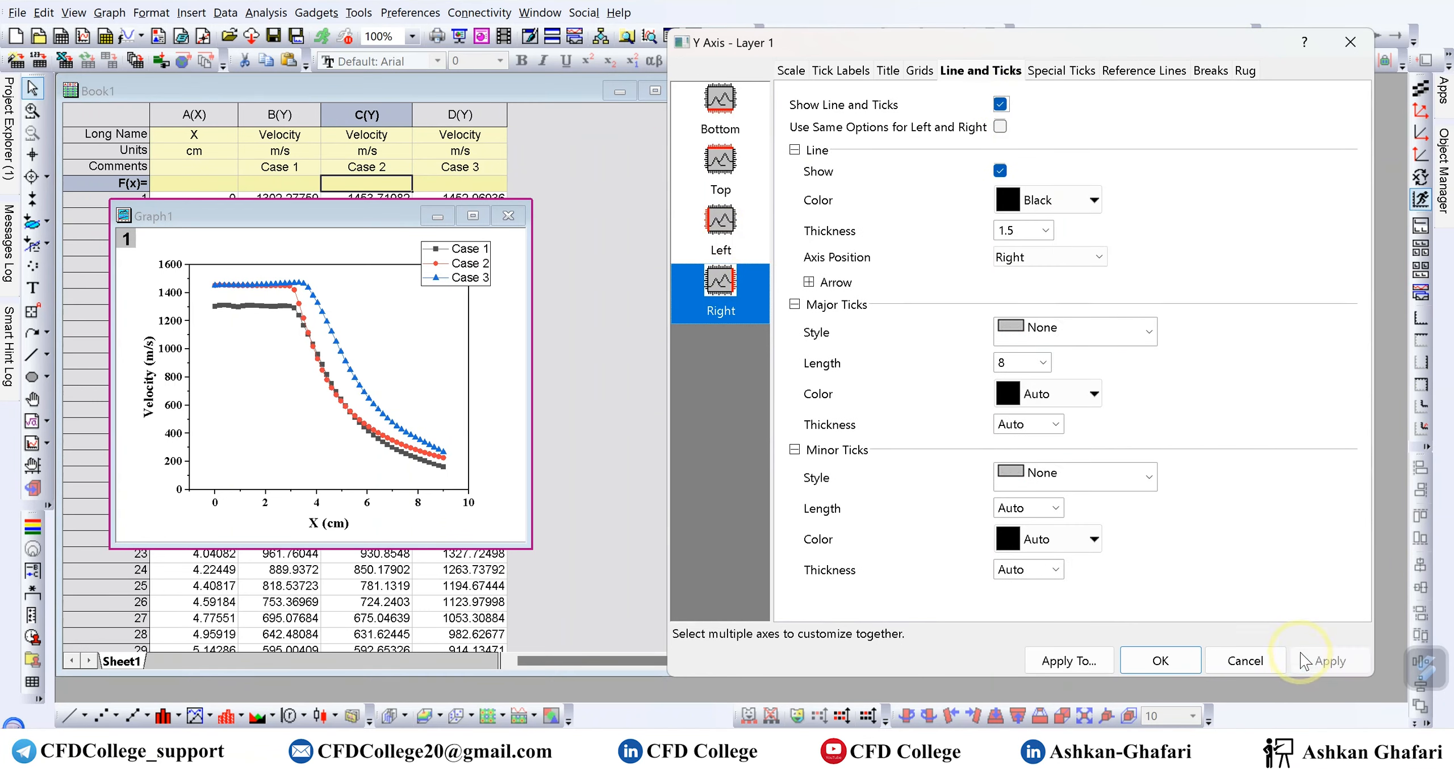
{"action": "left_click", "coordinate": [1161, 661]}
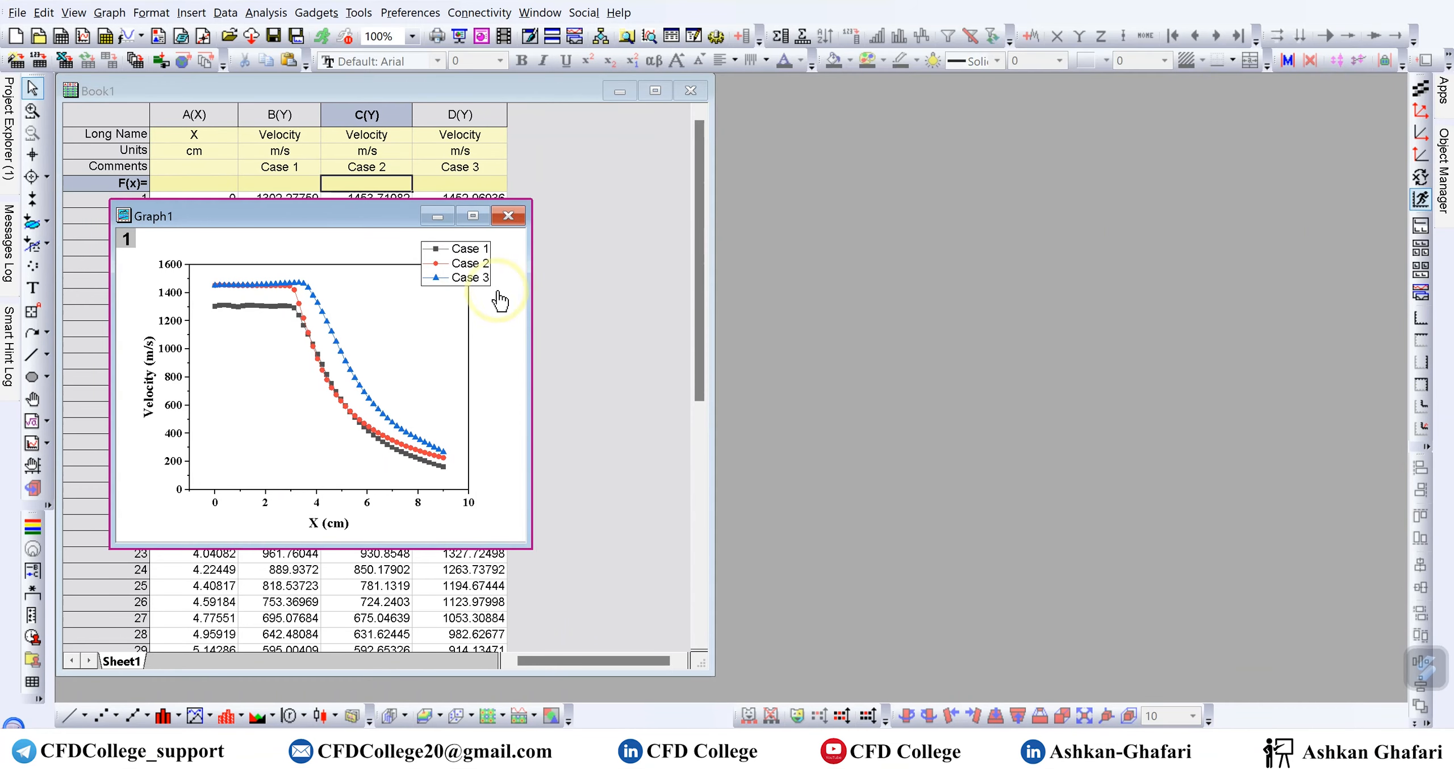
Step: Move the legend inside the plot frame, near its upper-right corner
{"action": "left_click", "coordinate": [476, 281]}
{"action": "left_click_drag", "start_coordinate": [476, 281], "coordinate": [441, 316]}
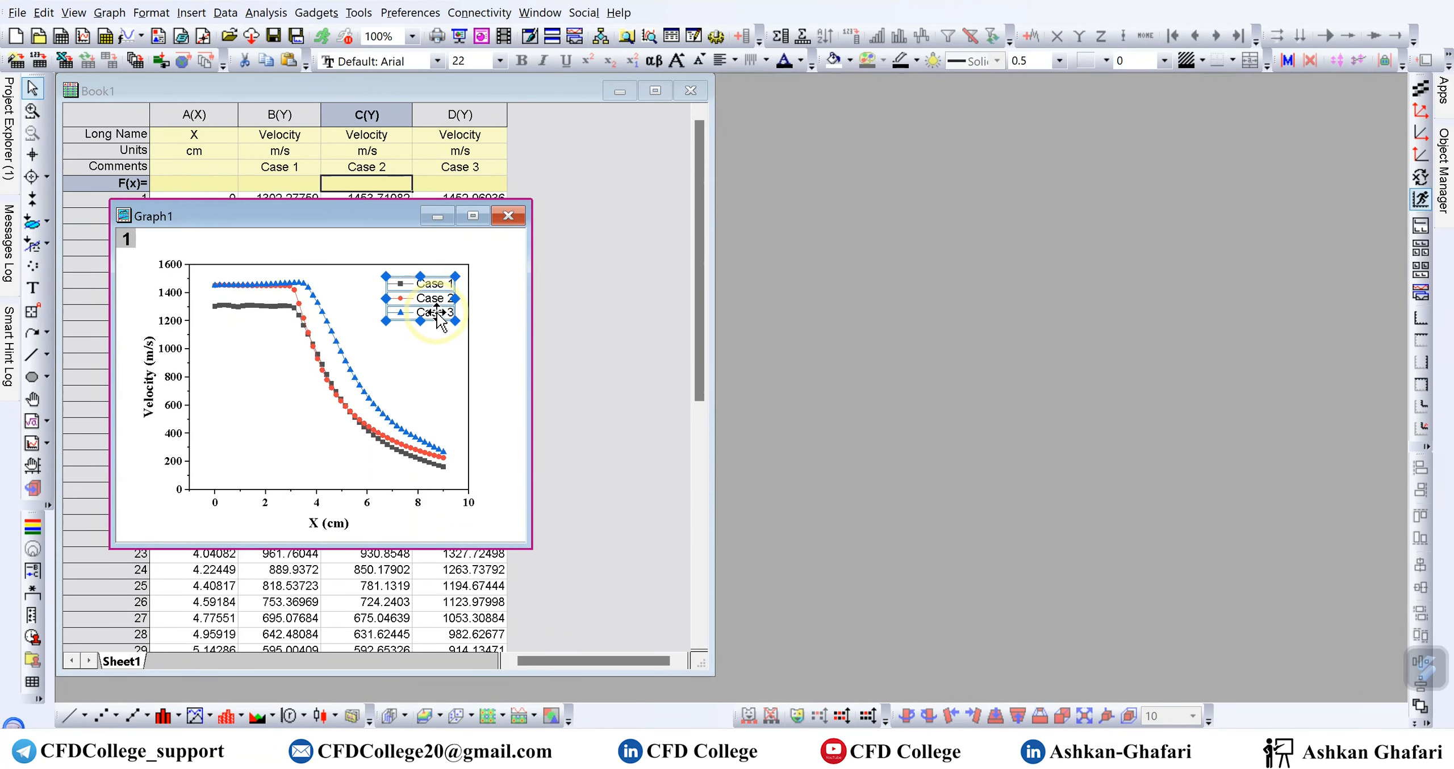
{"action": "left_click", "coordinate": [498, 354]}
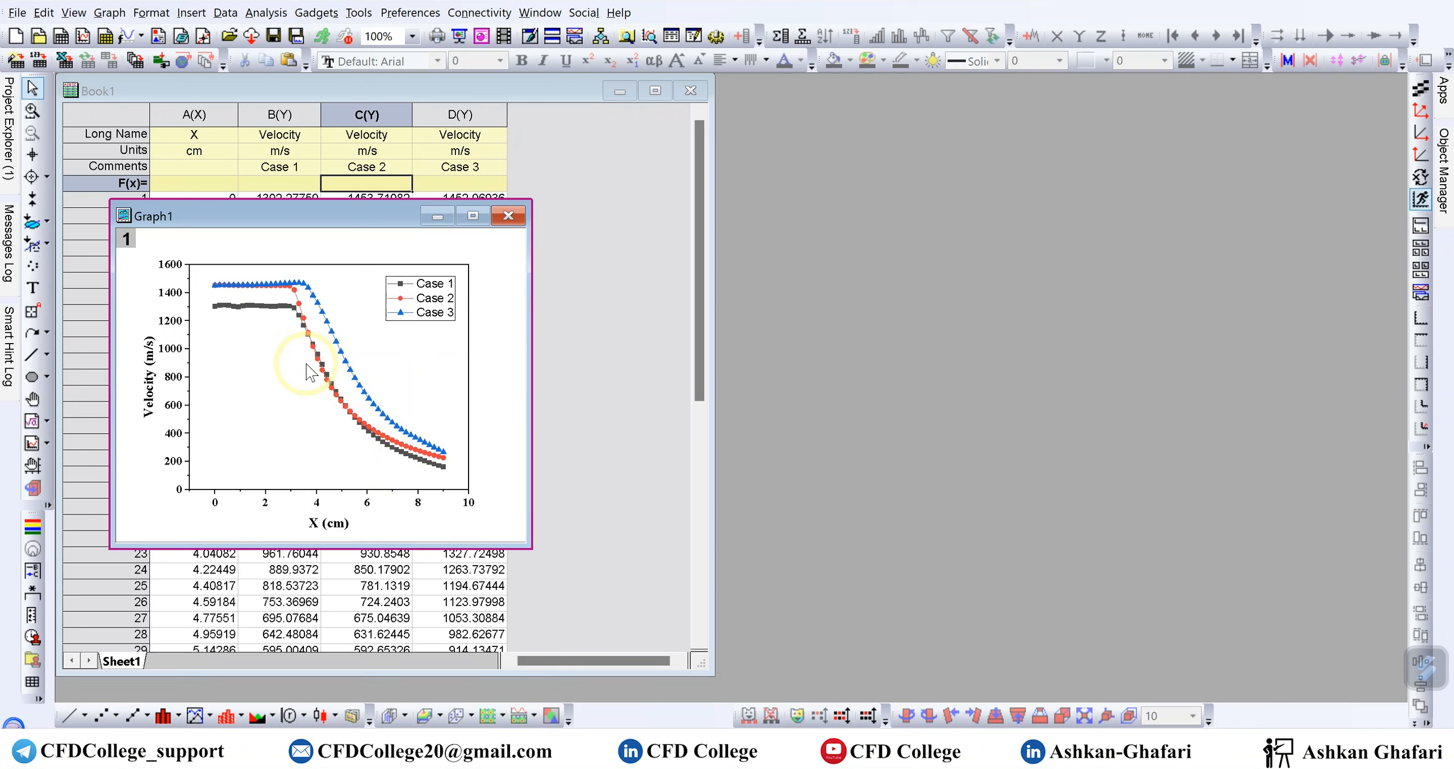
Step: Highlight the case curves in turn and move the graph window aside to view the matching worksheet data
{"action": "left_click", "coordinate": [282, 317]}
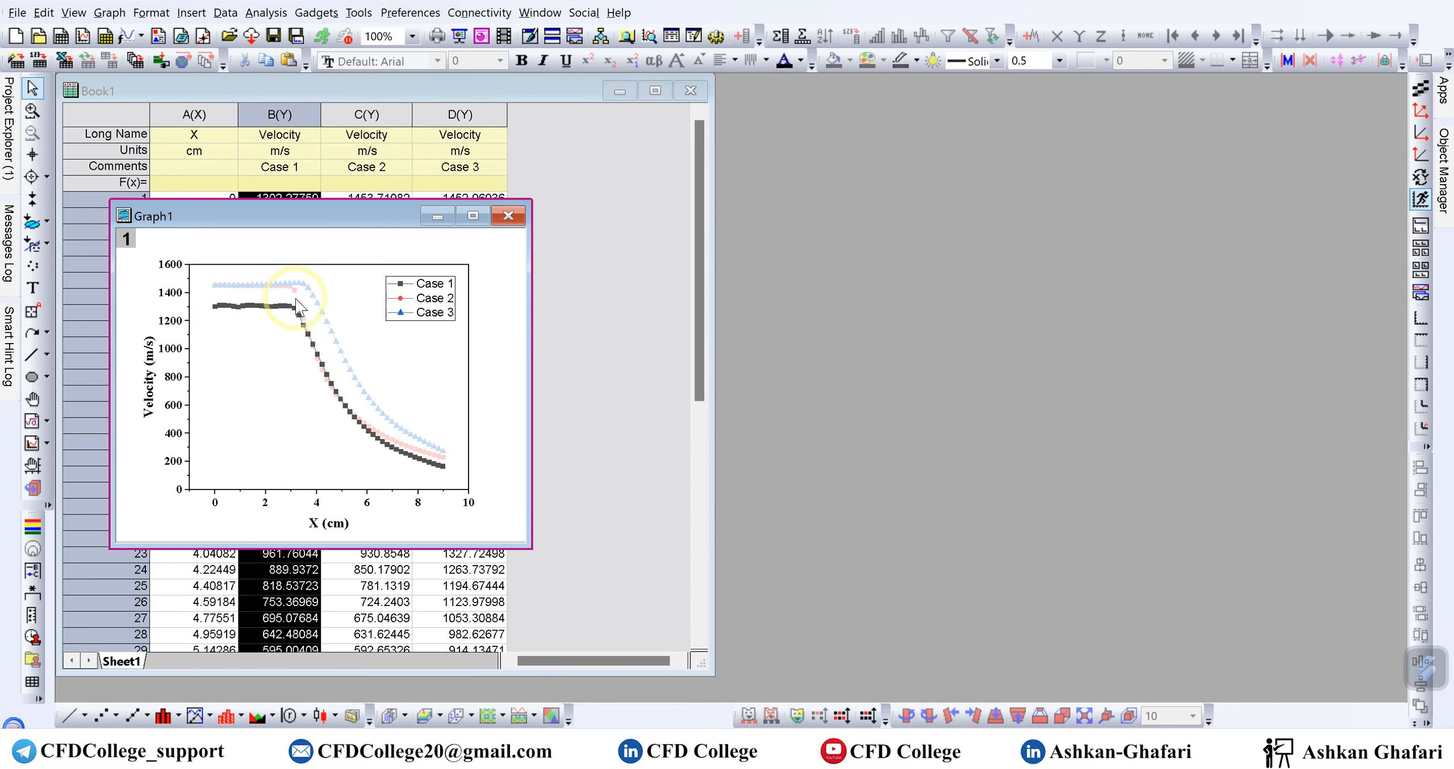
{"action": "left_click", "coordinate": [296, 301]}
{"action": "left_click", "coordinate": [319, 305]}
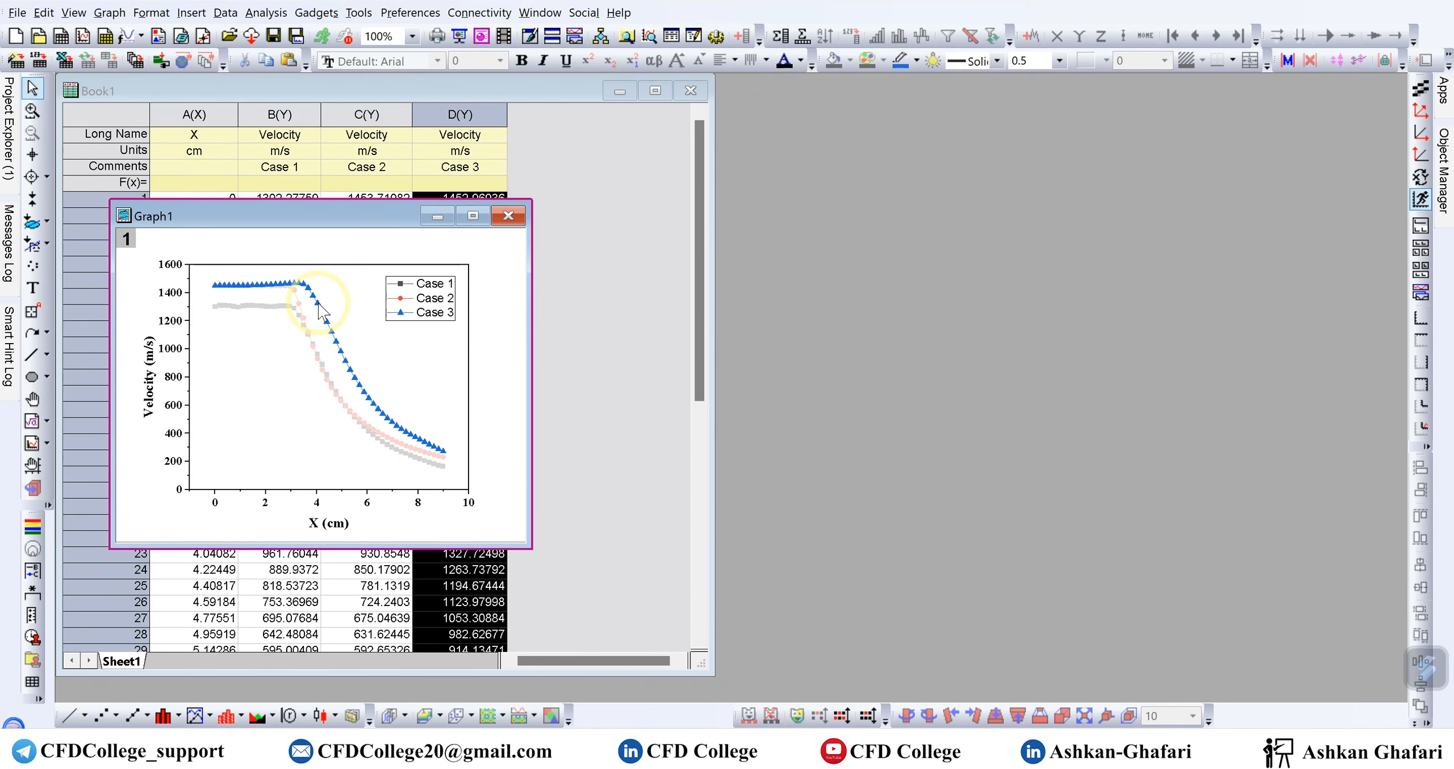
{"action": "left_click_drag", "start_coordinate": [348, 215], "coordinate": [736, 199]}
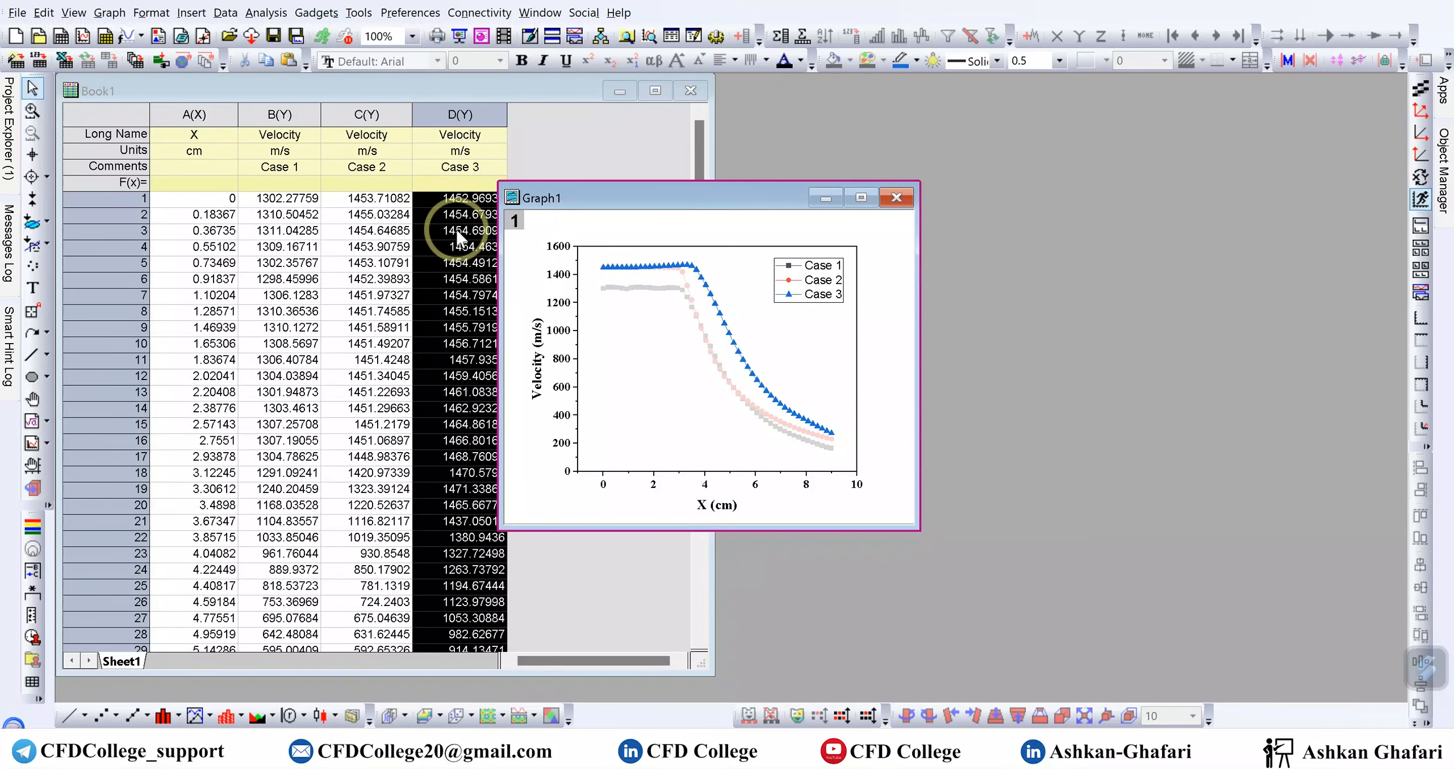
{"action": "left_click", "coordinate": [1221, 750]}
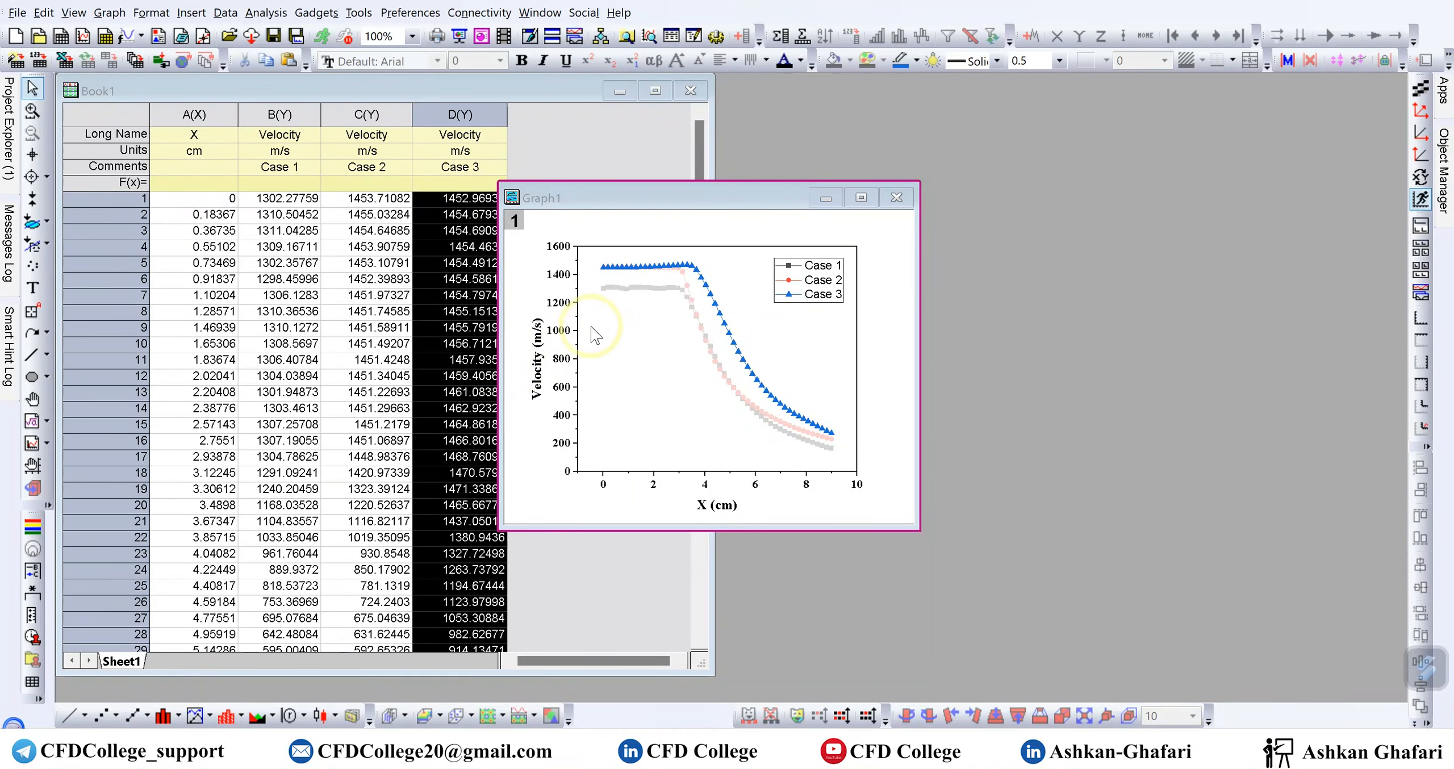
{"action": "left_click_drag", "start_coordinate": [698, 198], "coordinate": [307, 203]}
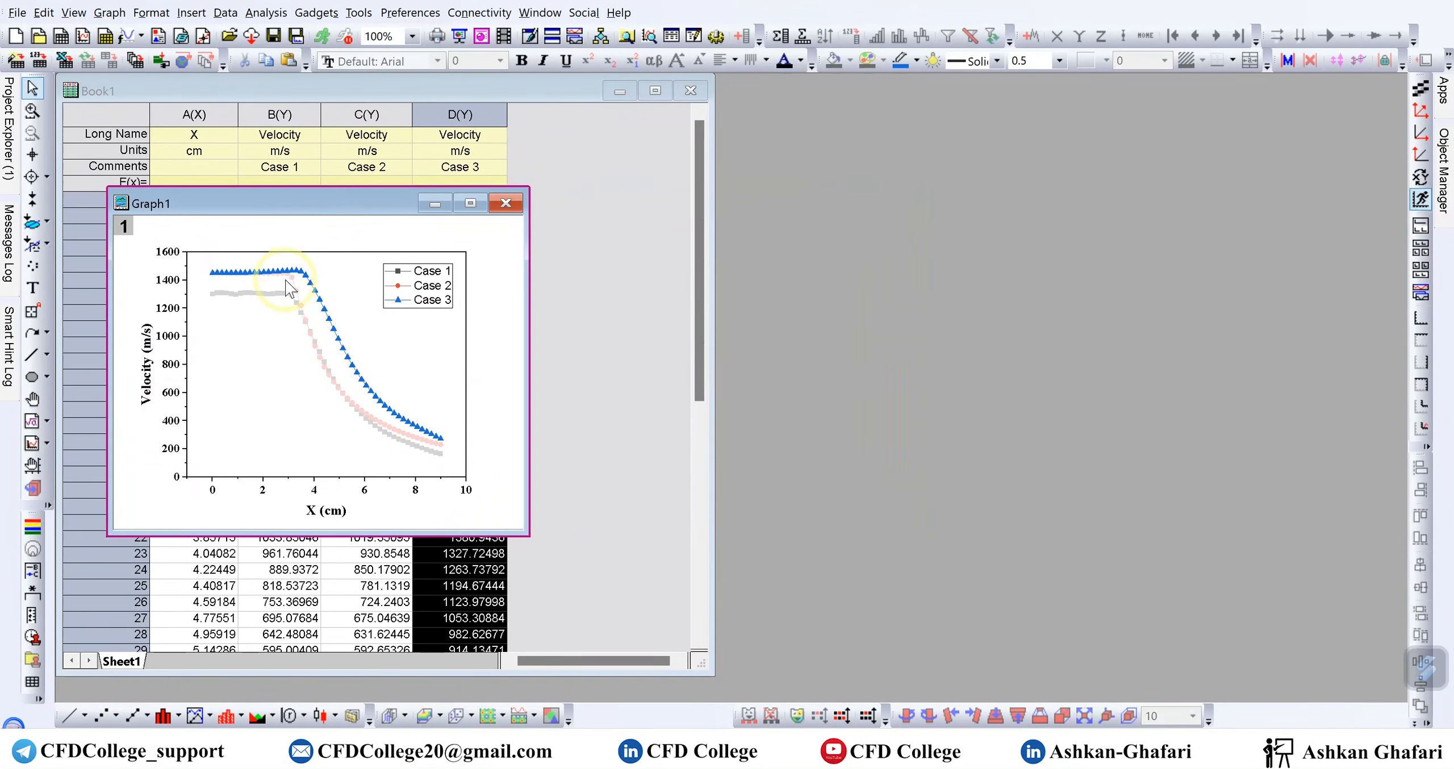
Step: Open the plot properties of the grouped case curves and set the group's edit mode to Independent
{"action": "left_click", "coordinate": [294, 288]}
{"action": "double_click", "coordinate": [295, 286]}
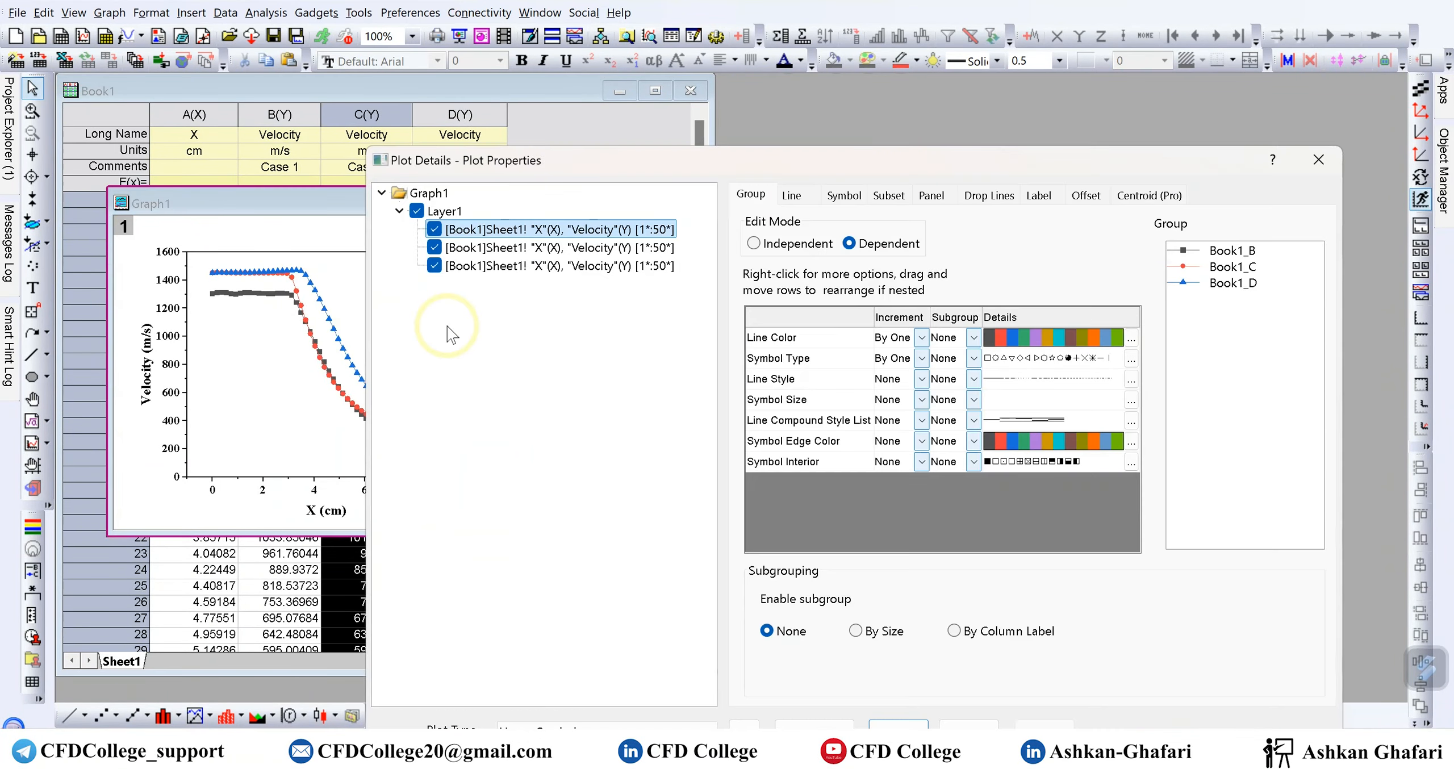
{"action": "left_click_drag", "start_coordinate": [764, 161], "coordinate": [871, 70]}
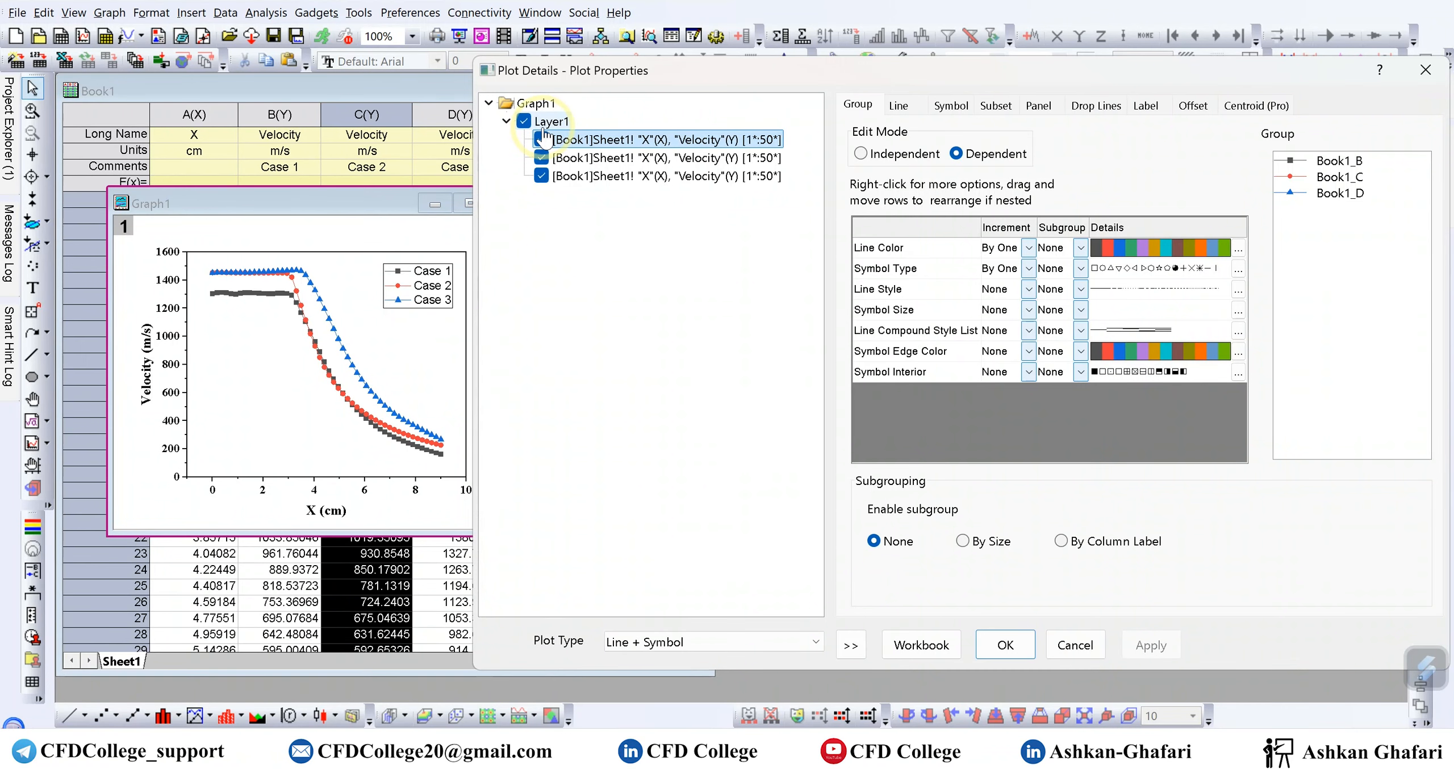
{"action": "left_click", "coordinate": [566, 159]}
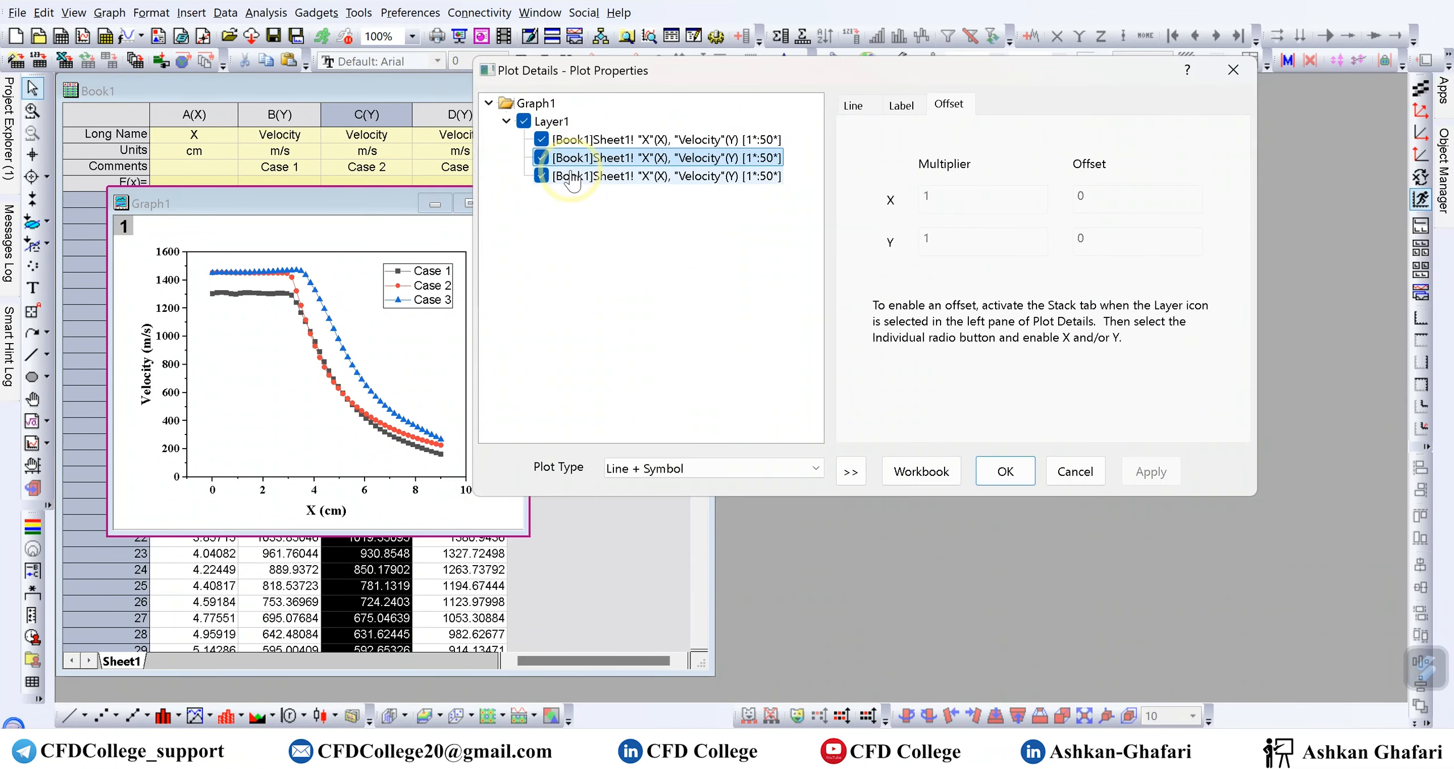
{"action": "left_click", "coordinate": [578, 142]}
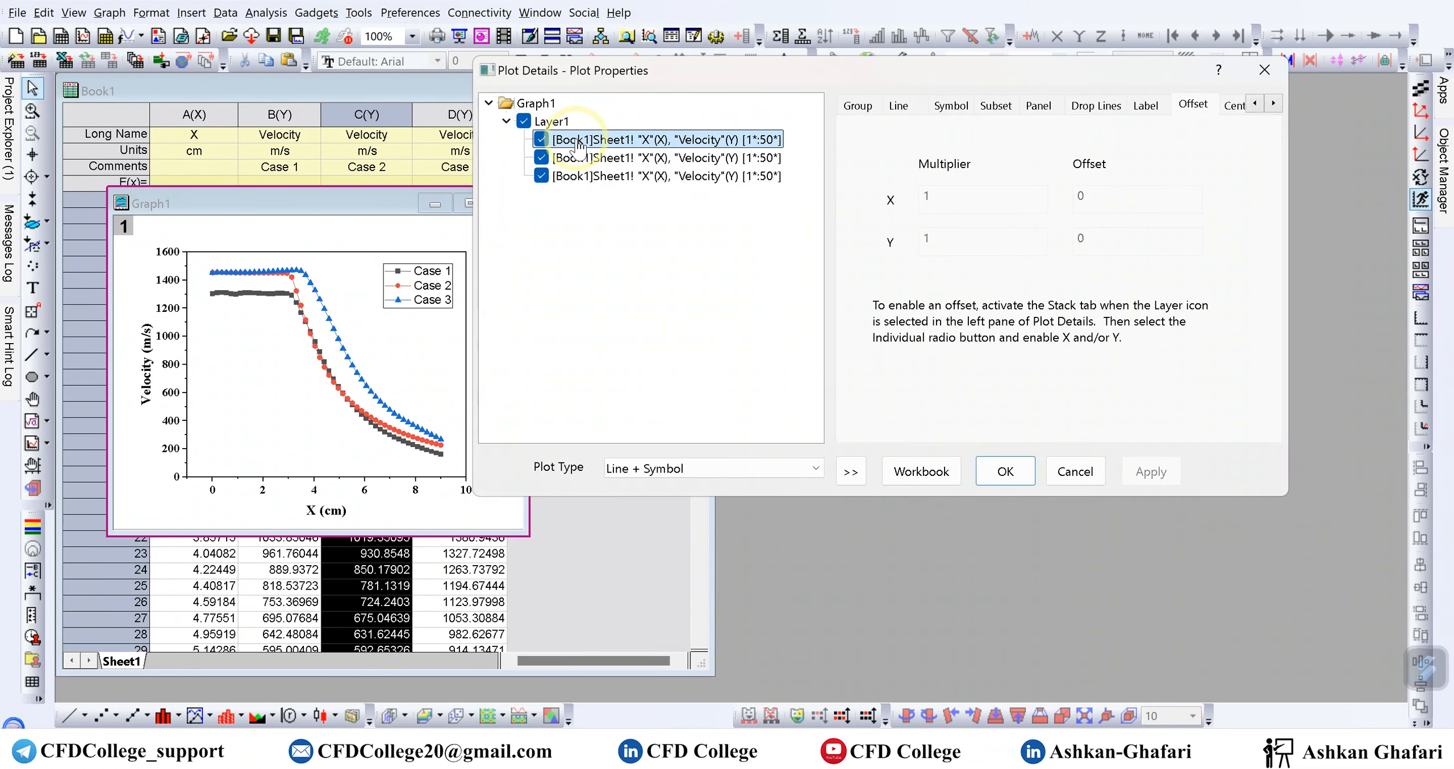
{"action": "left_click", "coordinate": [859, 107]}
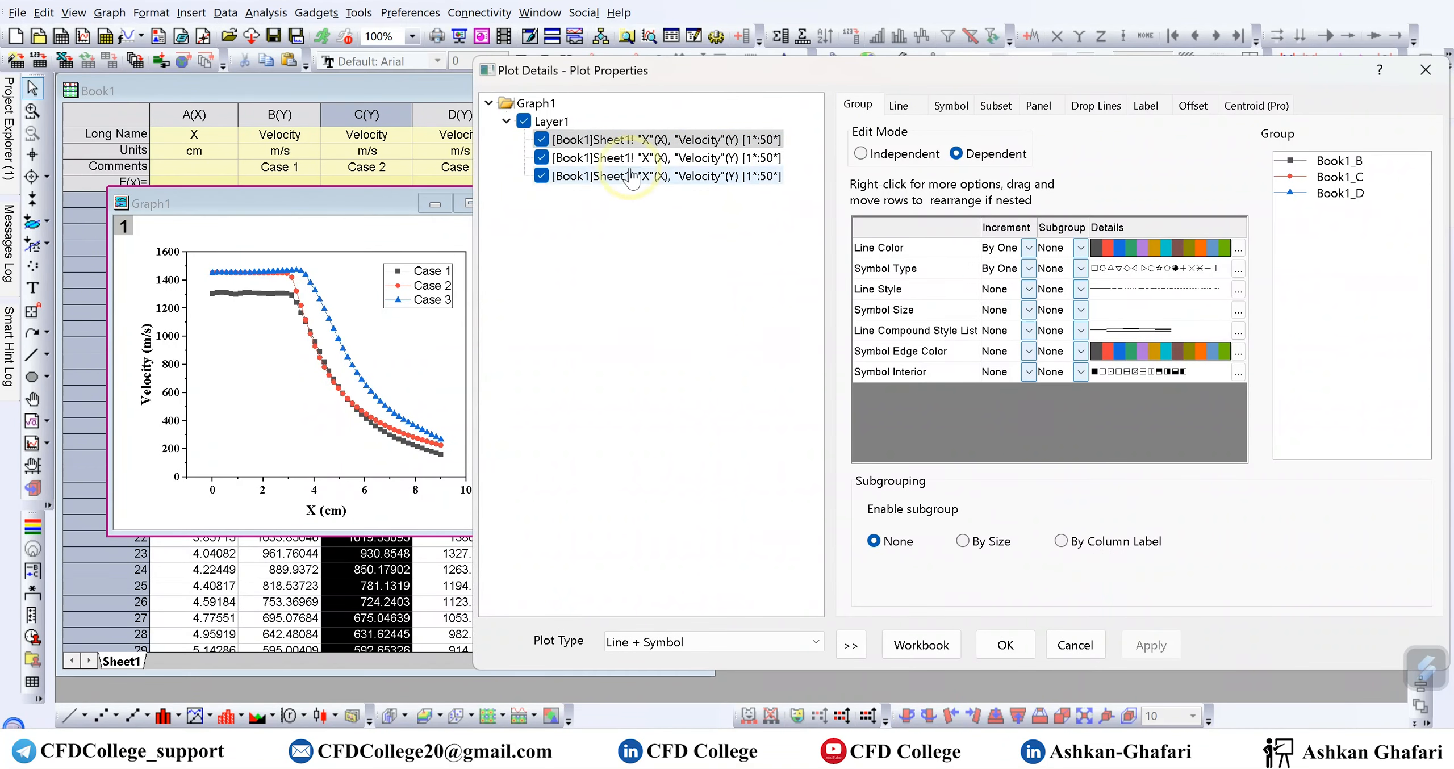
{"action": "left_click", "coordinate": [550, 121]}
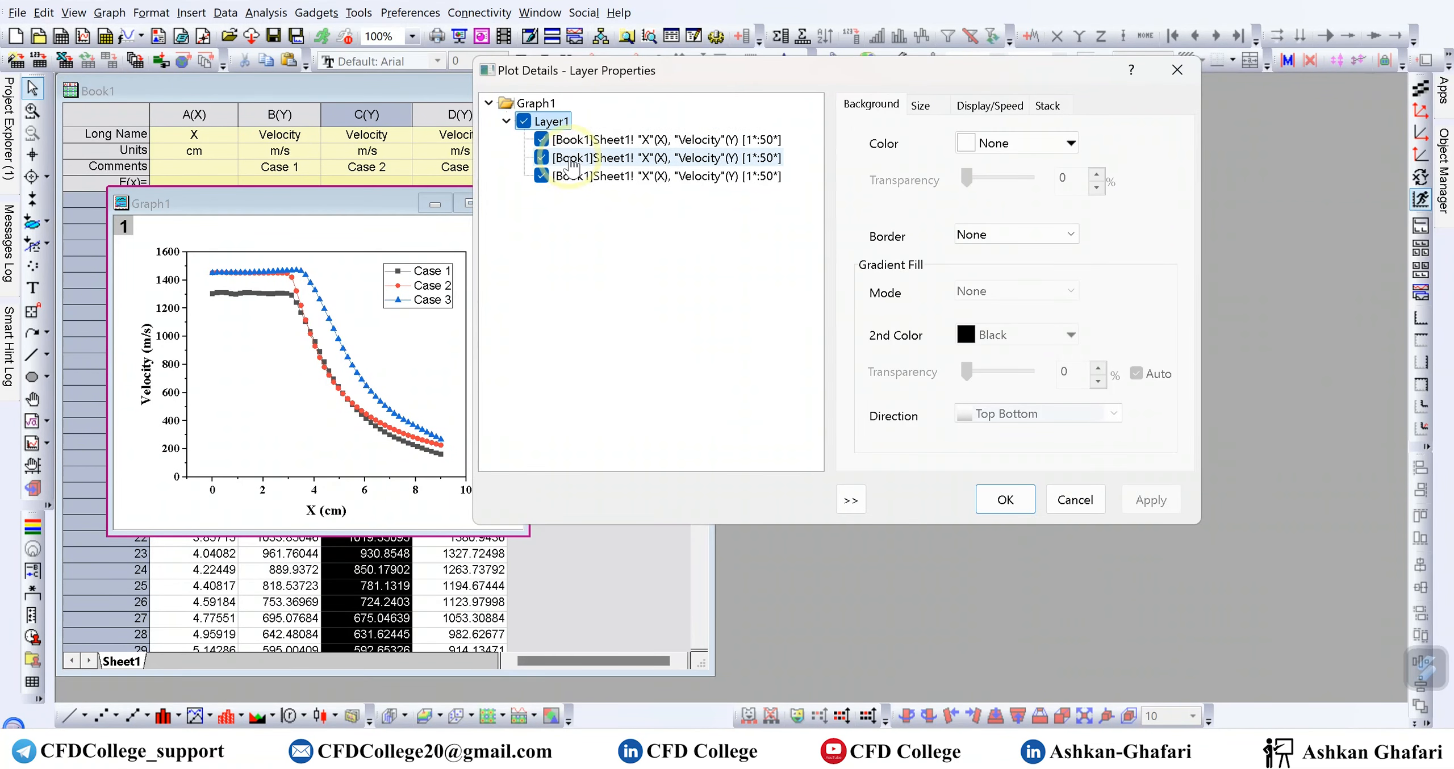
{"action": "left_click", "coordinate": [574, 140]}
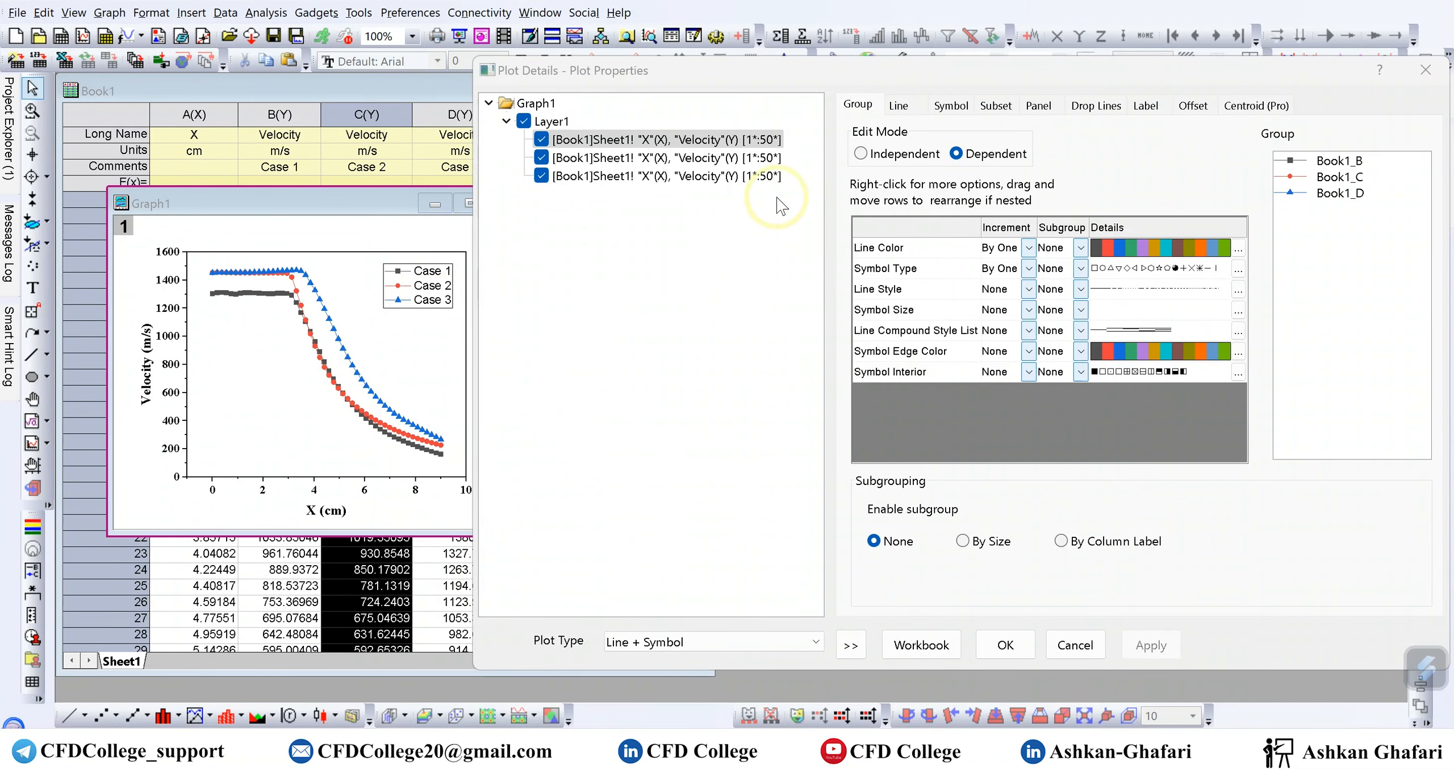
{"action": "left_click", "coordinate": [862, 154]}
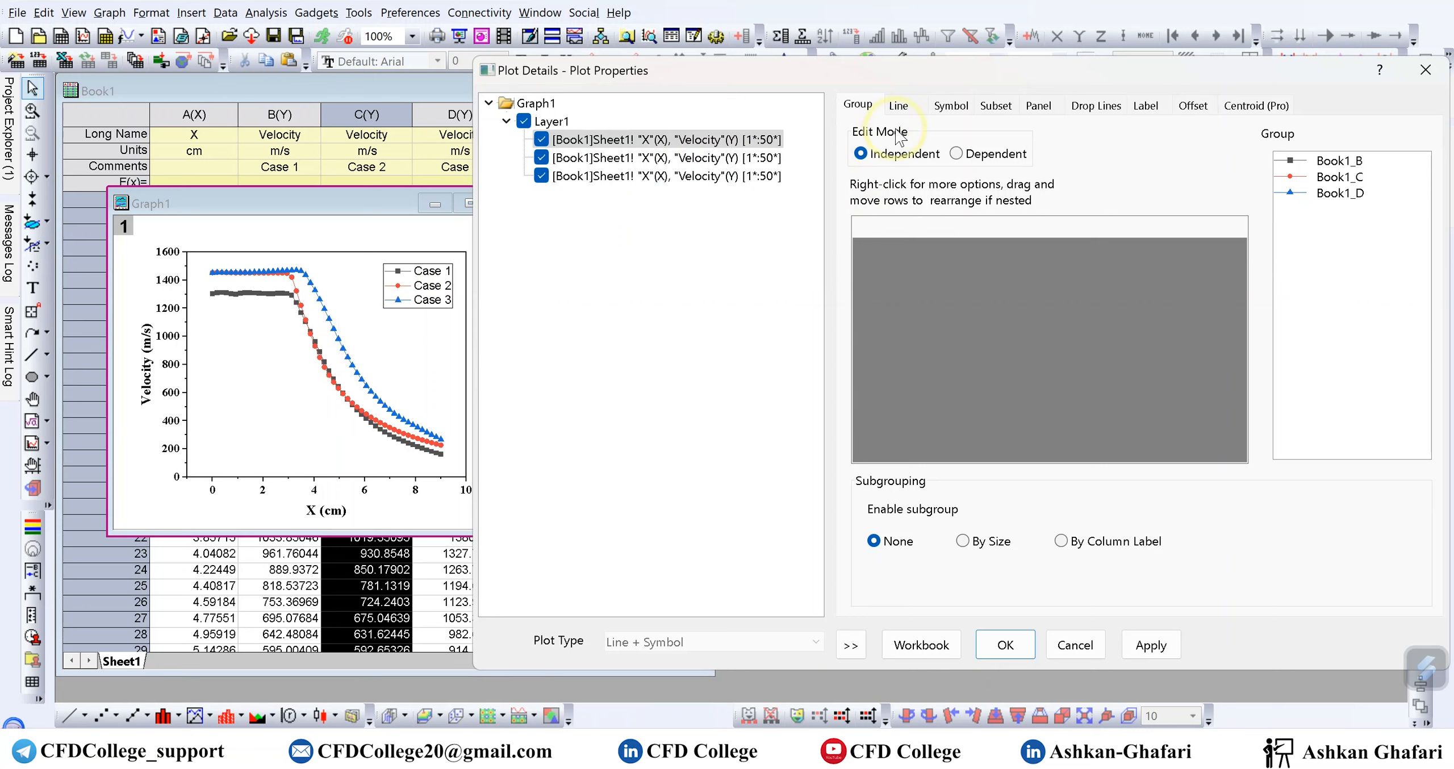
Step: Set the symbol size of the Case 1 curve to 0 and apply it
{"action": "left_click", "coordinate": [903, 108]}
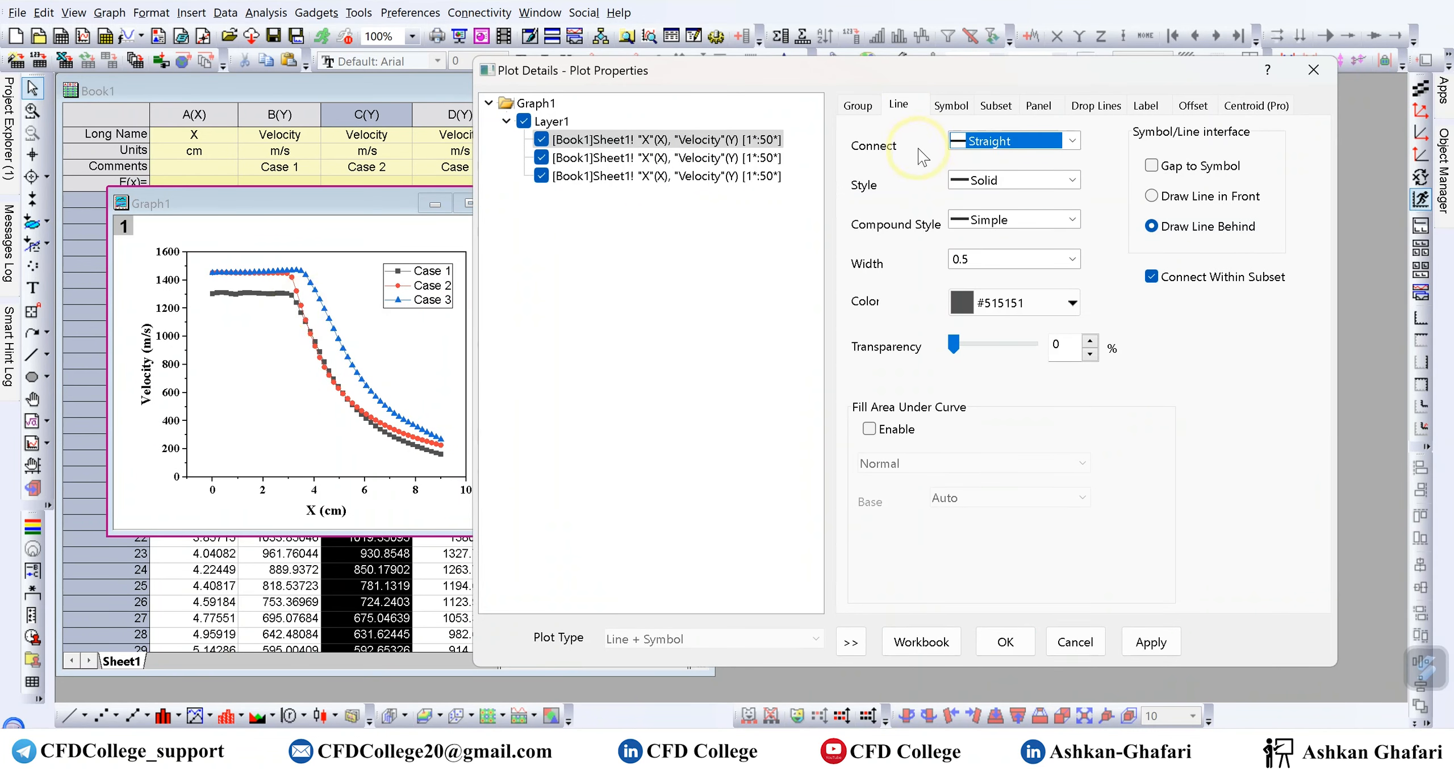
{"action": "left_click_drag", "start_coordinate": [937, 79], "coordinate": [986, 79]}
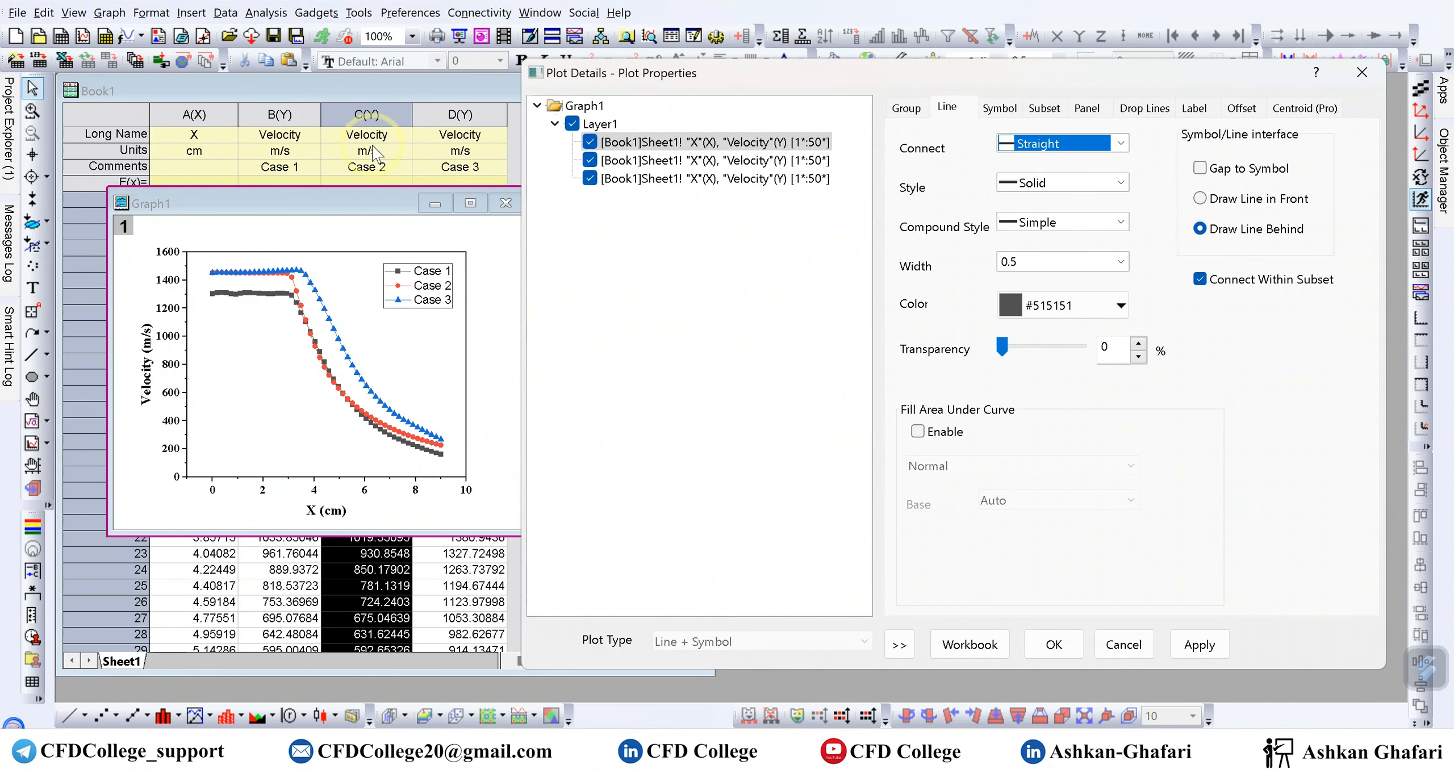
{"action": "left_click", "coordinate": [660, 144]}
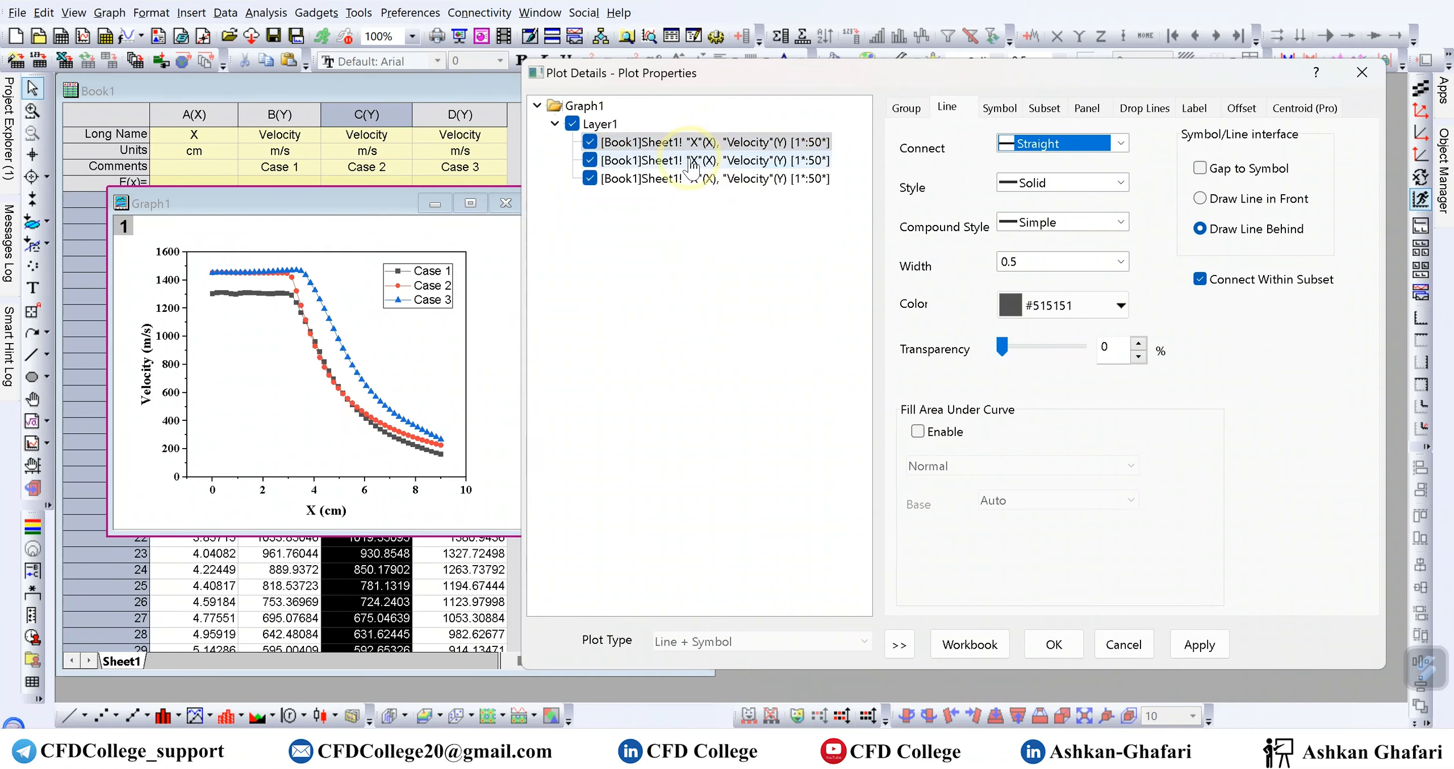
{"action": "mouse_move", "coordinate": [692, 166]}
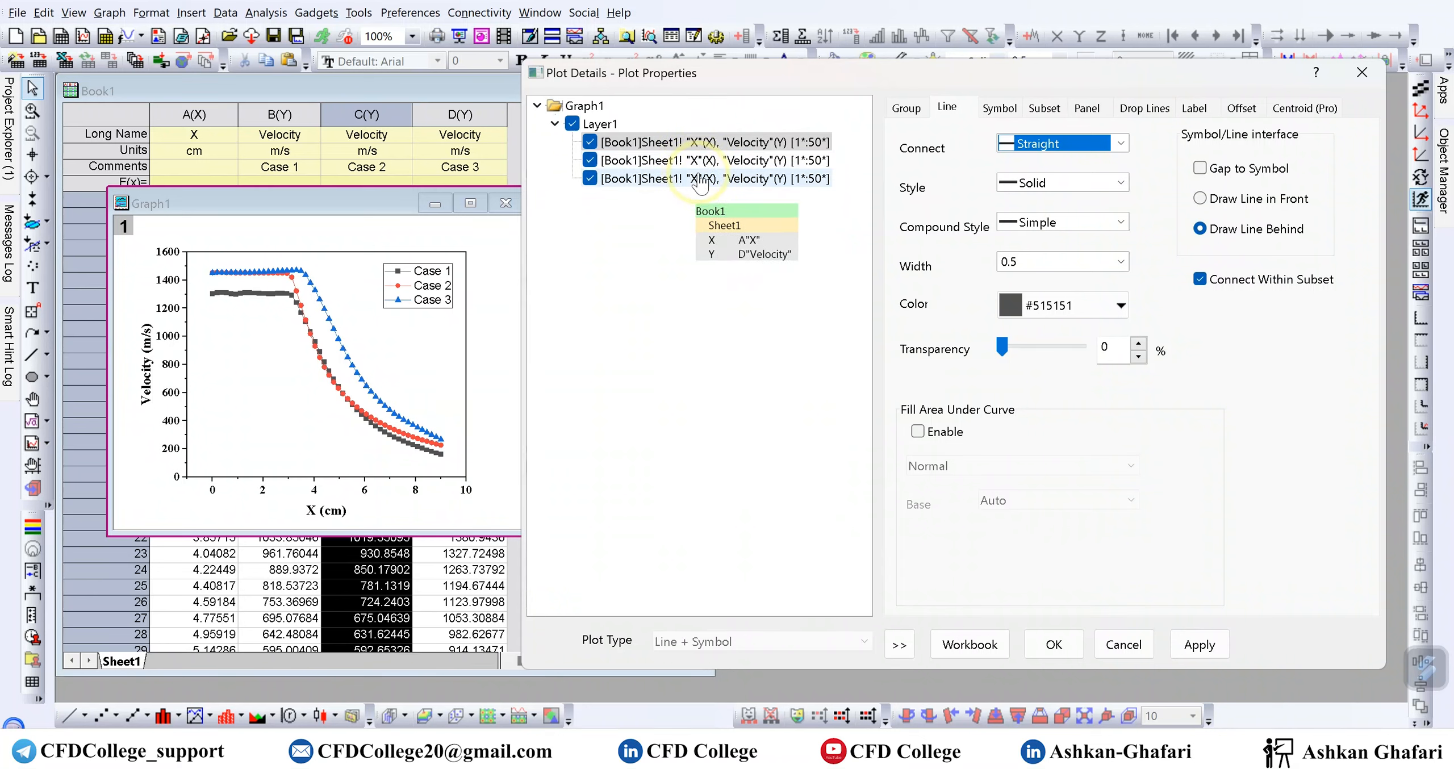
{"action": "left_click", "coordinate": [998, 114]}
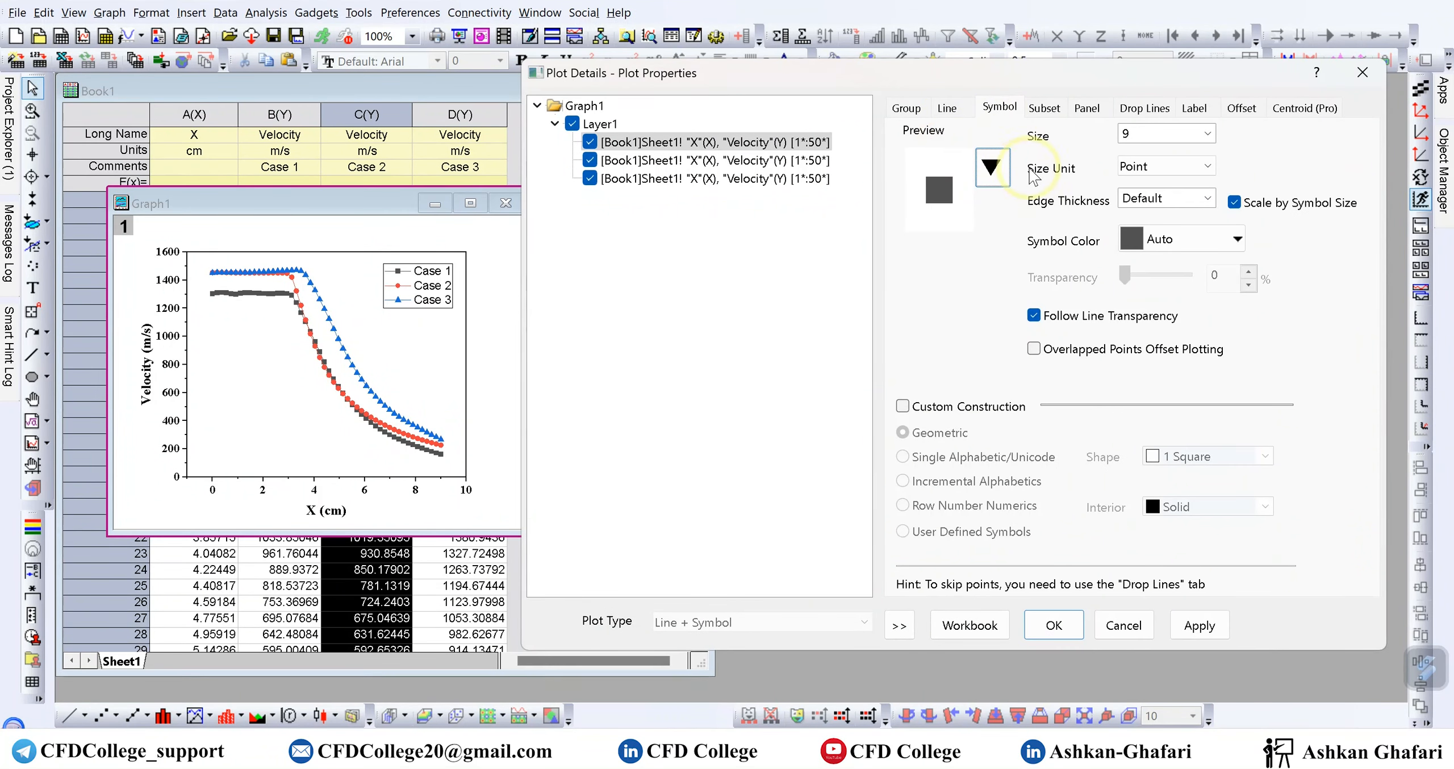
{"action": "left_click", "coordinate": [1213, 132]}
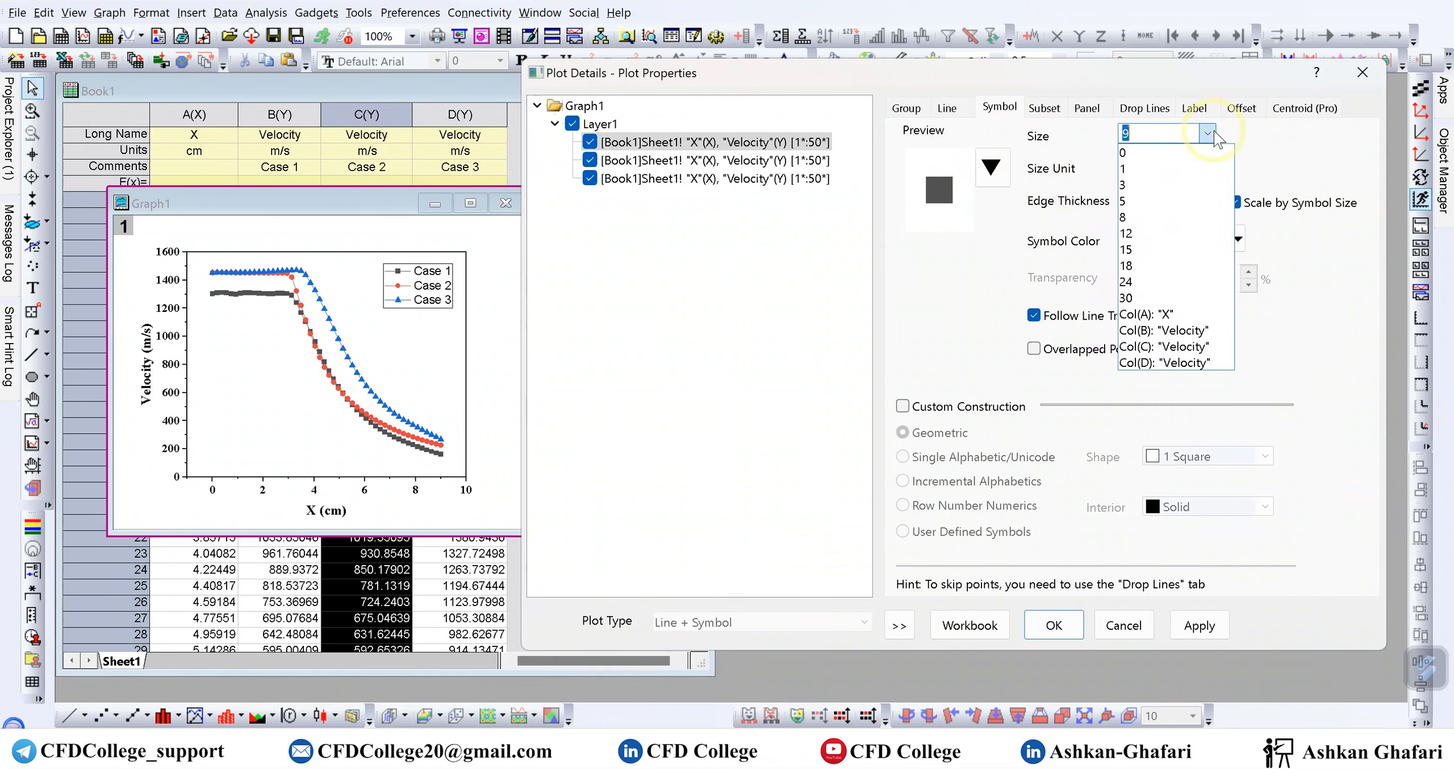
{"action": "left_click", "coordinate": [1179, 153]}
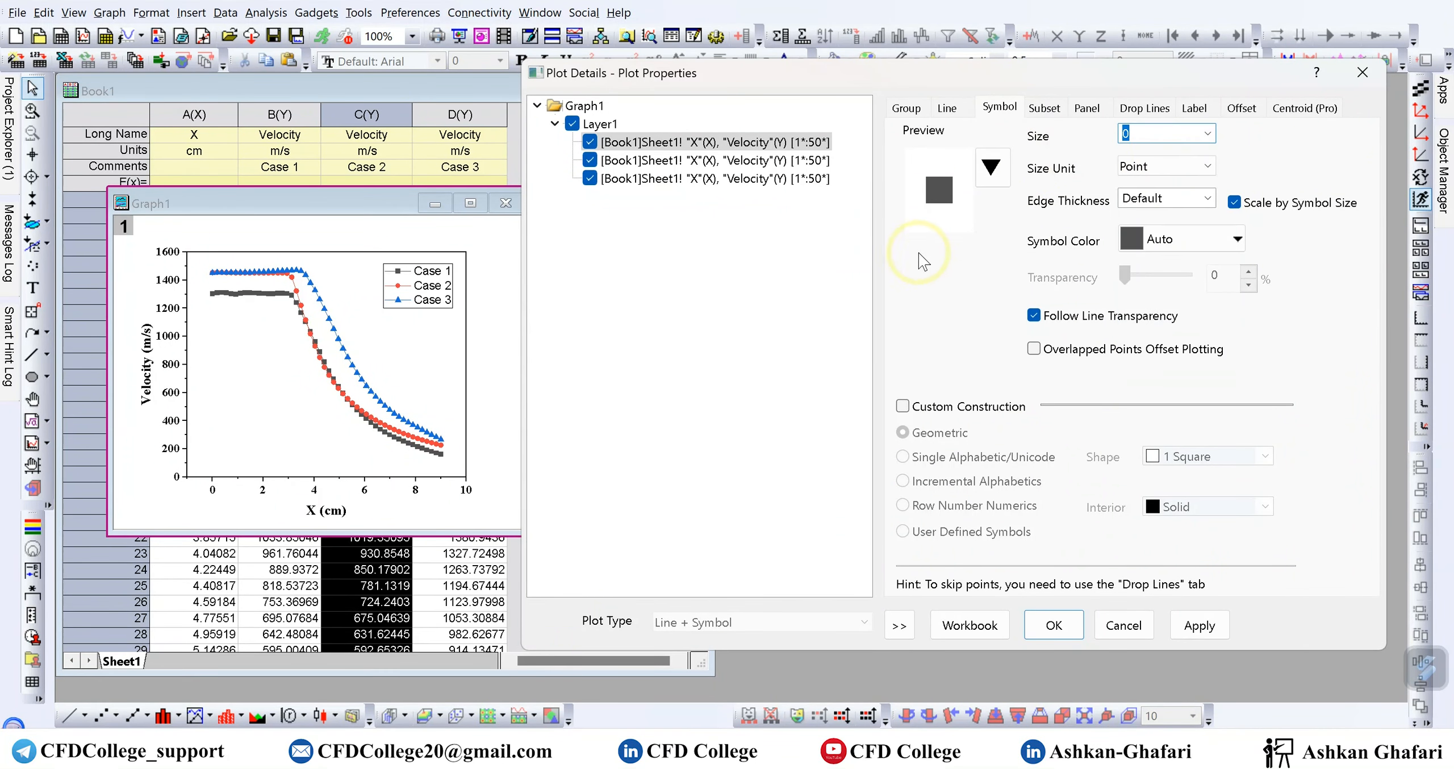
{"action": "left_click", "coordinate": [1198, 626]}
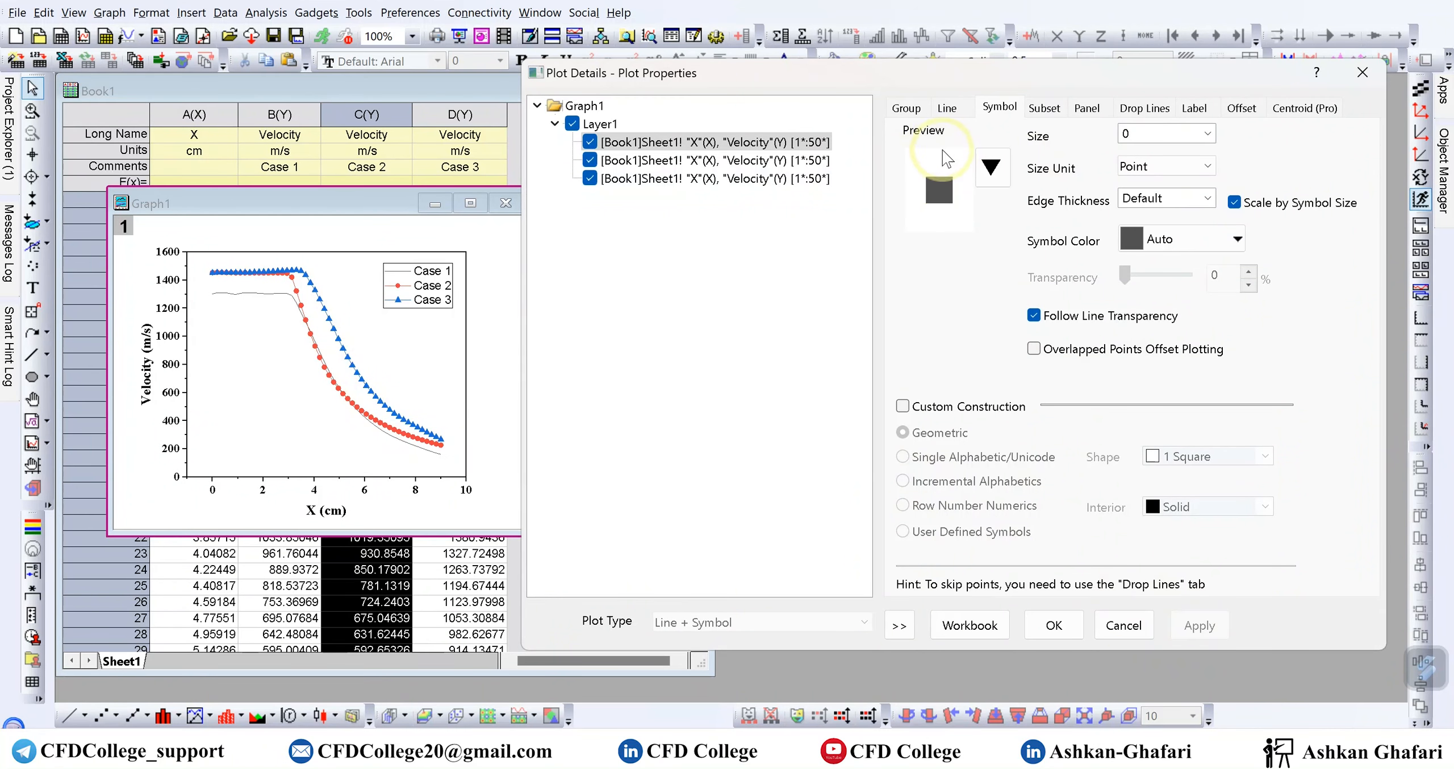
Step: Give the Case 1 curve a Dash line style with a width of 2, and apply it
{"action": "left_click", "coordinate": [947, 108]}
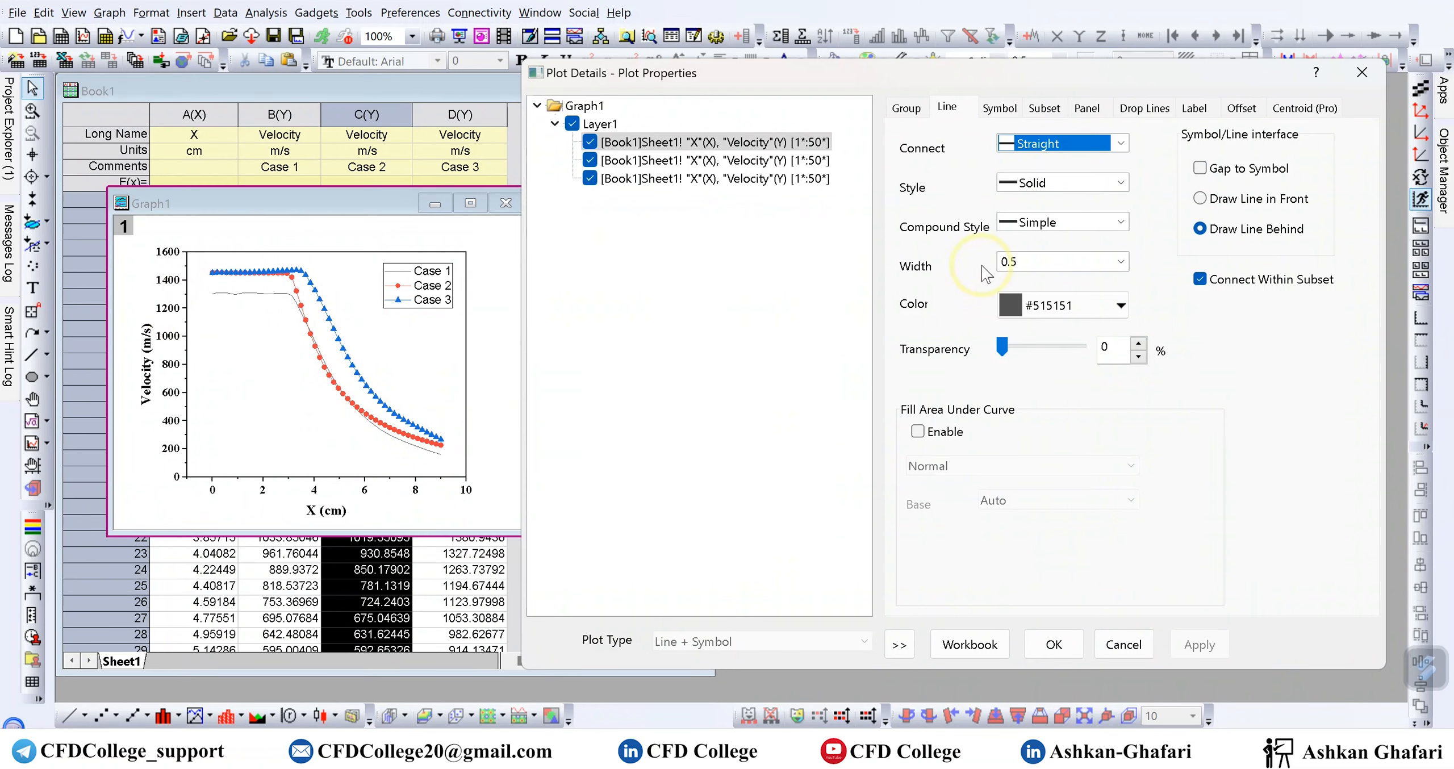
{"action": "left_click", "coordinate": [1112, 146]}
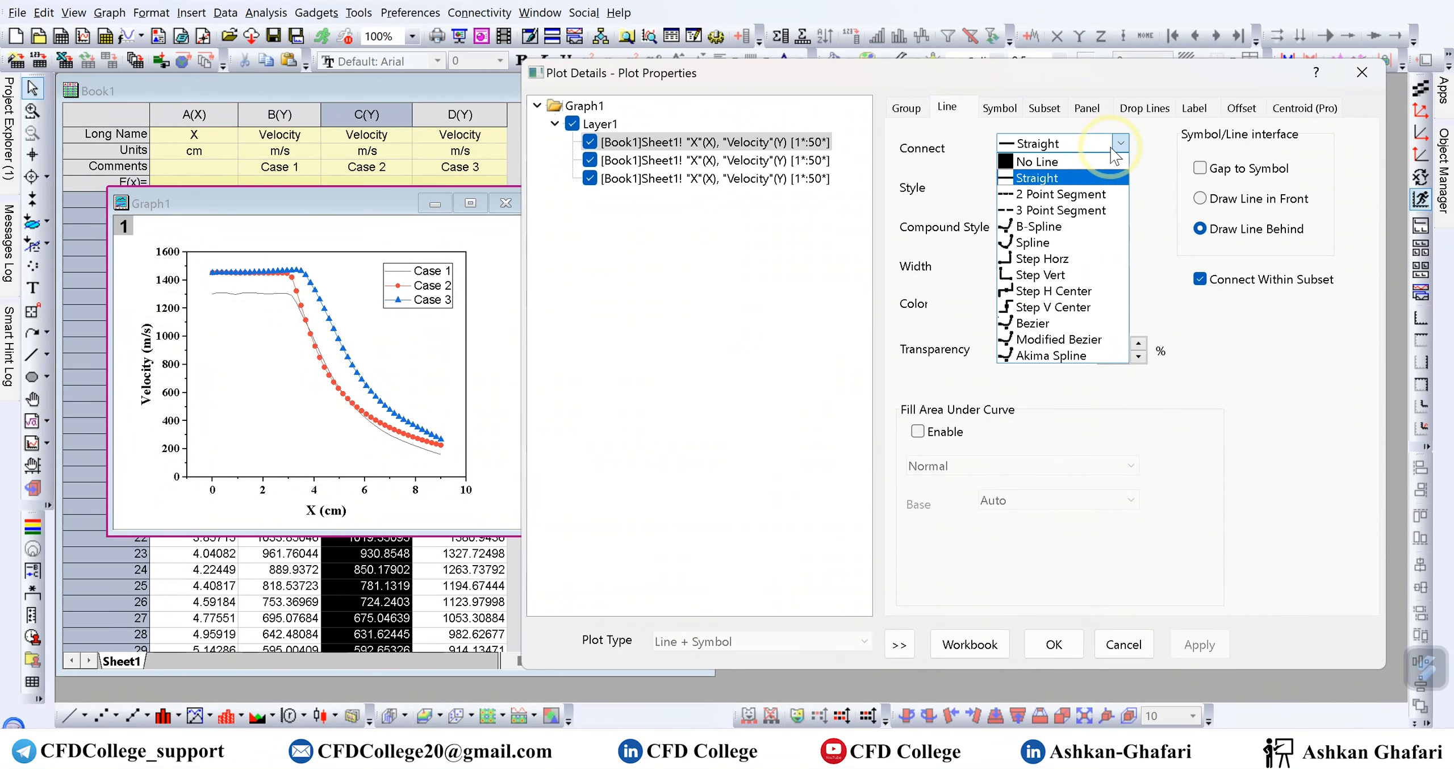
{"action": "left_click", "coordinate": [1112, 146]}
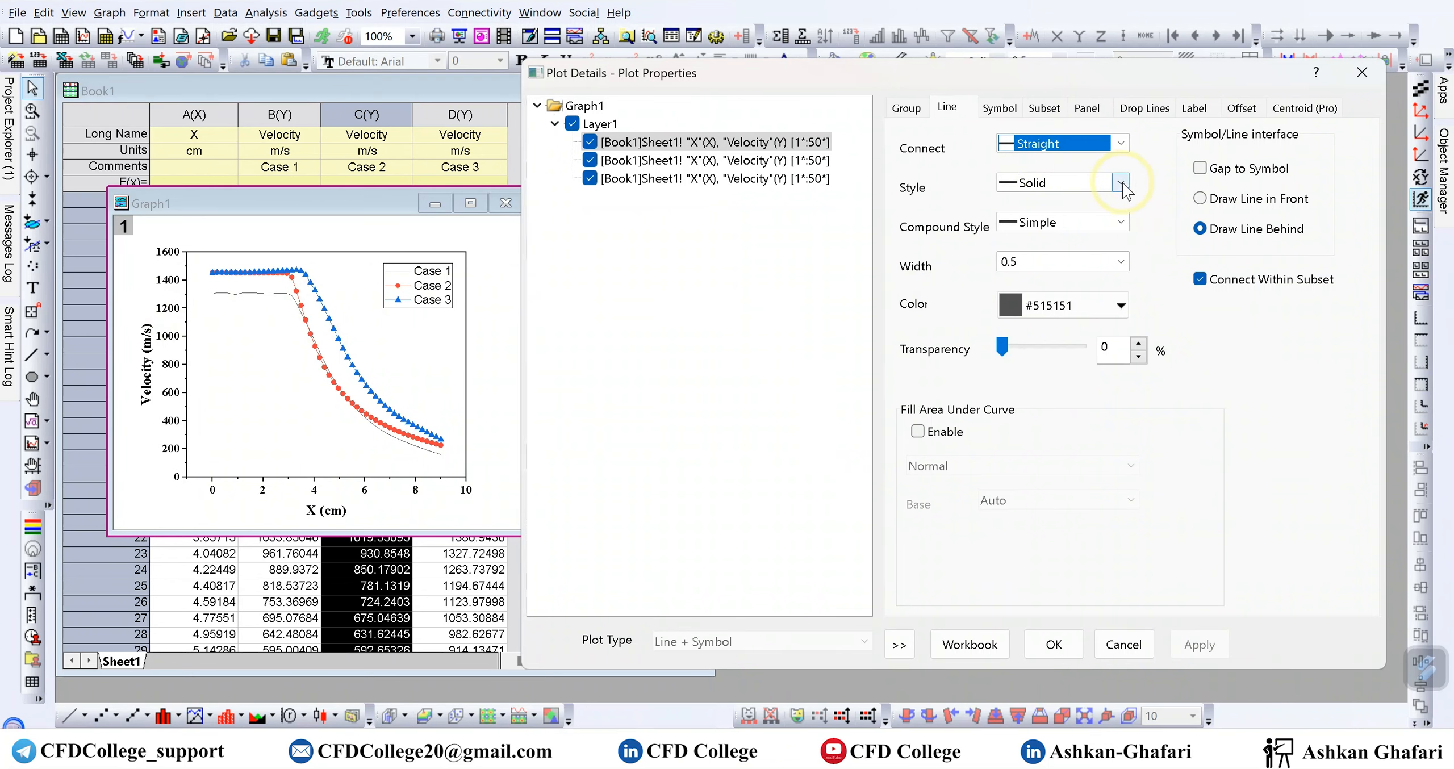
{"action": "left_click", "coordinate": [1121, 183]}
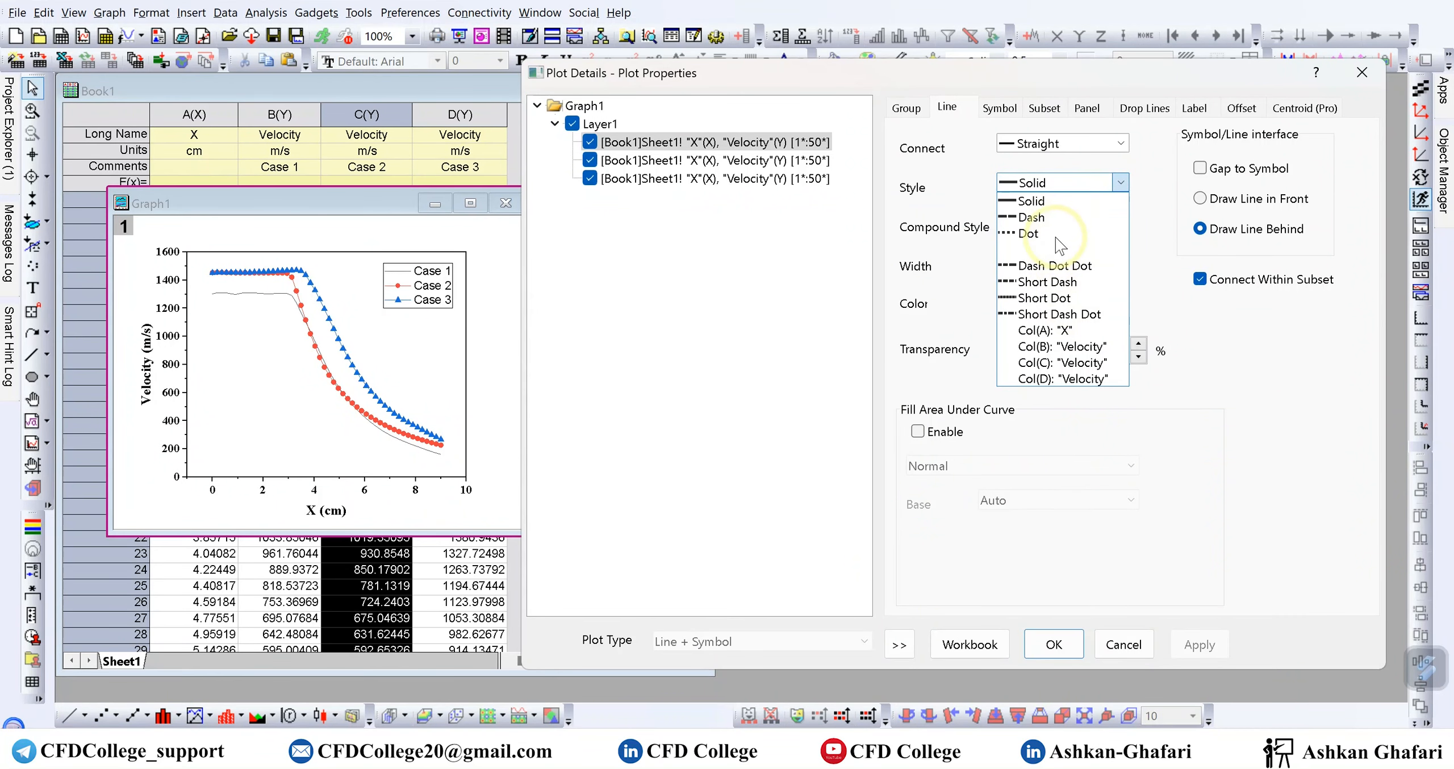
{"action": "left_click", "coordinate": [1055, 222]}
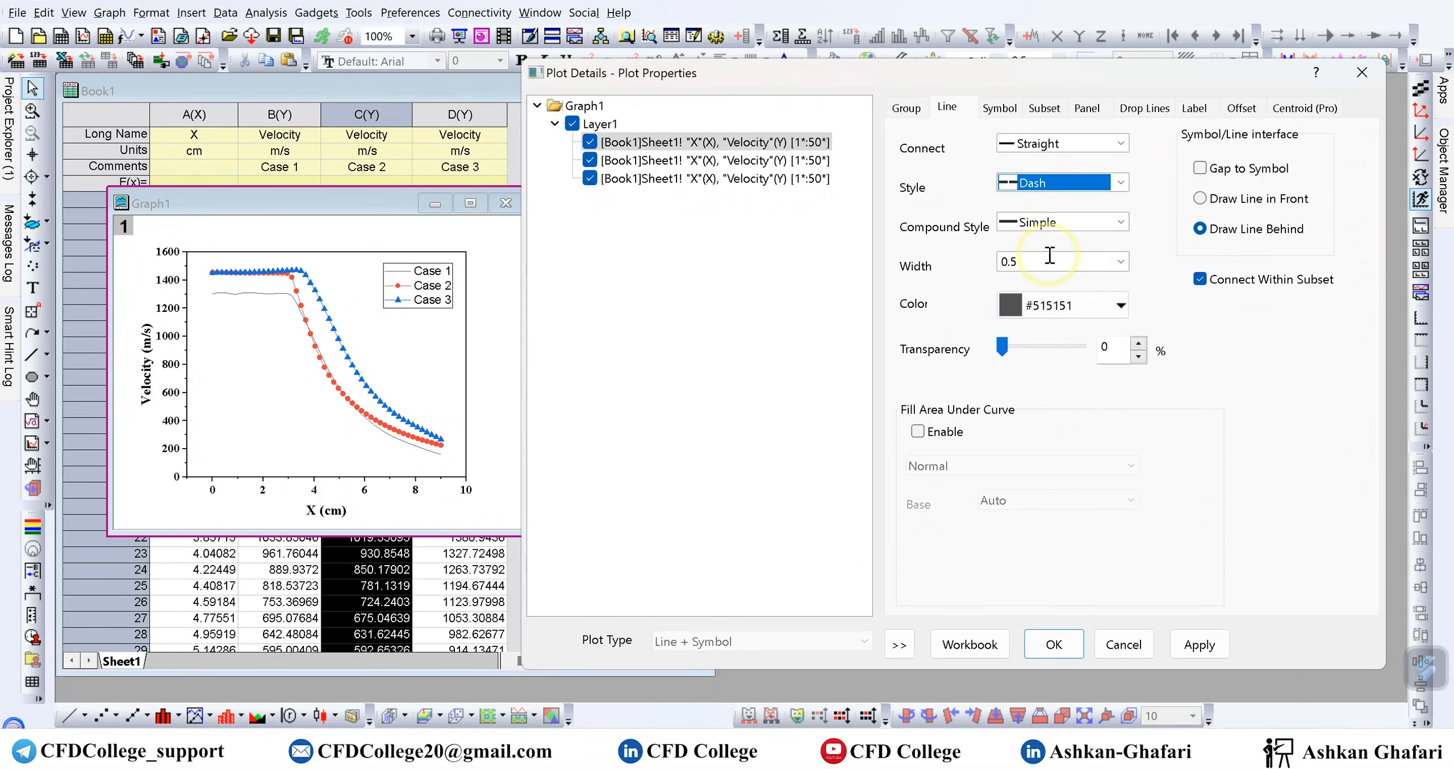
{"action": "left_click", "coordinate": [1120, 222]}
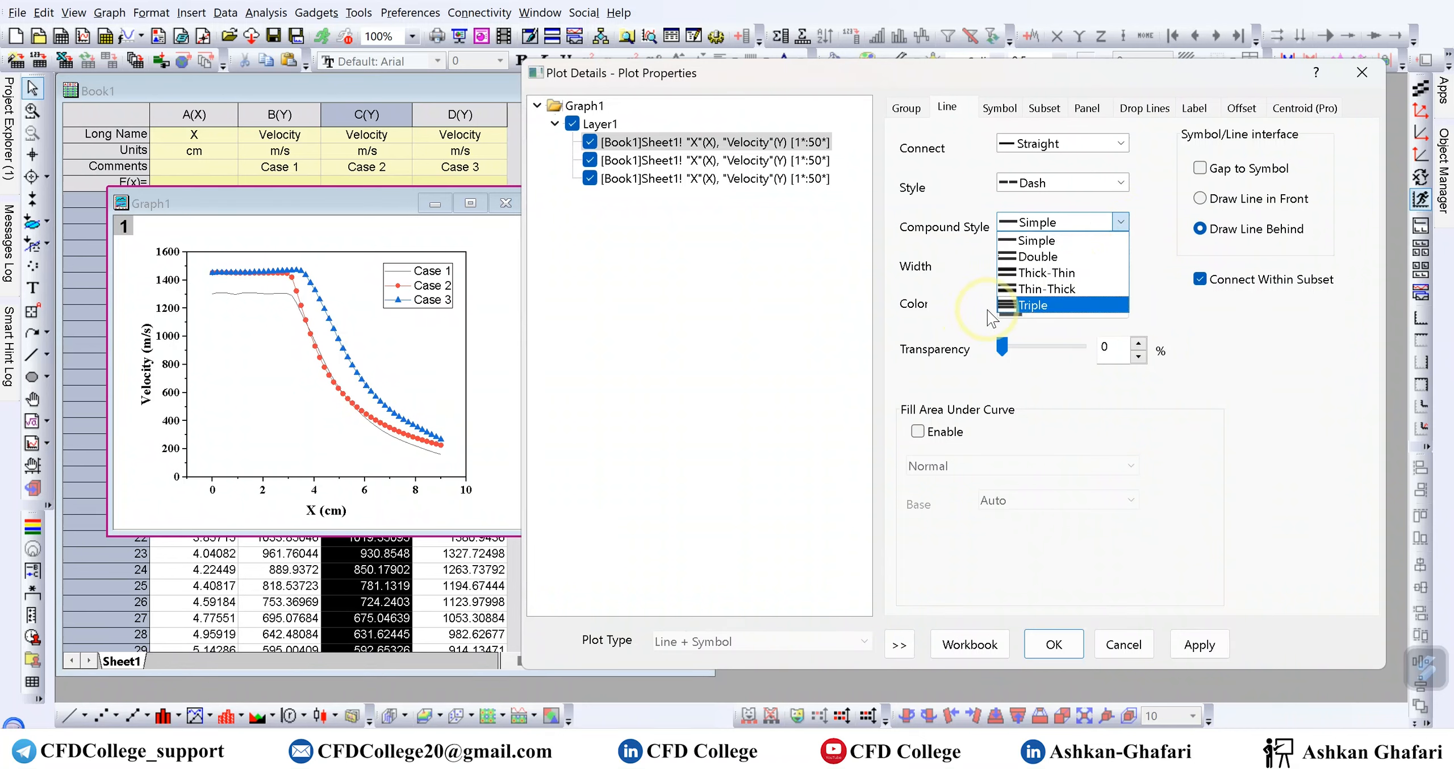
{"action": "left_click", "coordinate": [942, 278]}
{"action": "left_click", "coordinate": [1116, 264]}
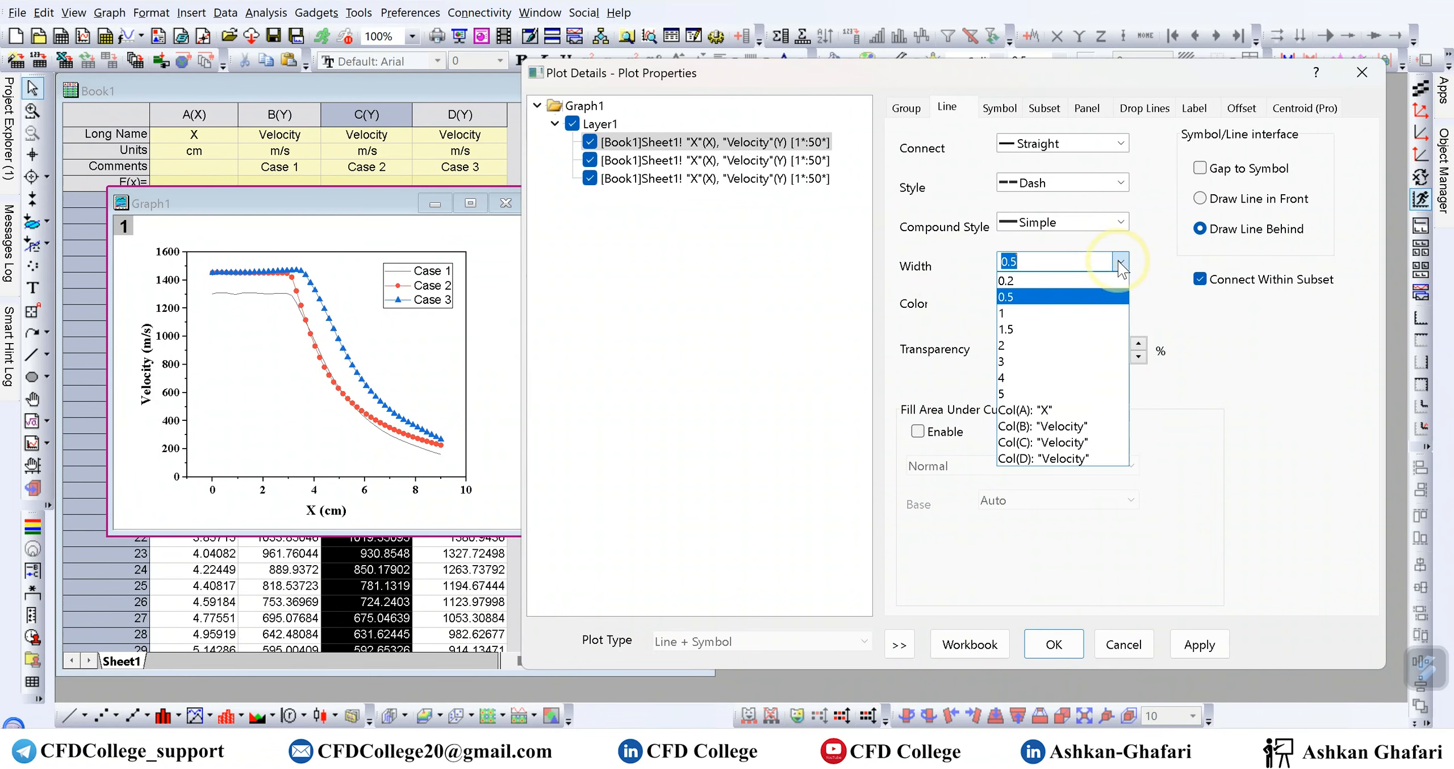
{"action": "left_click", "coordinate": [1048, 345]}
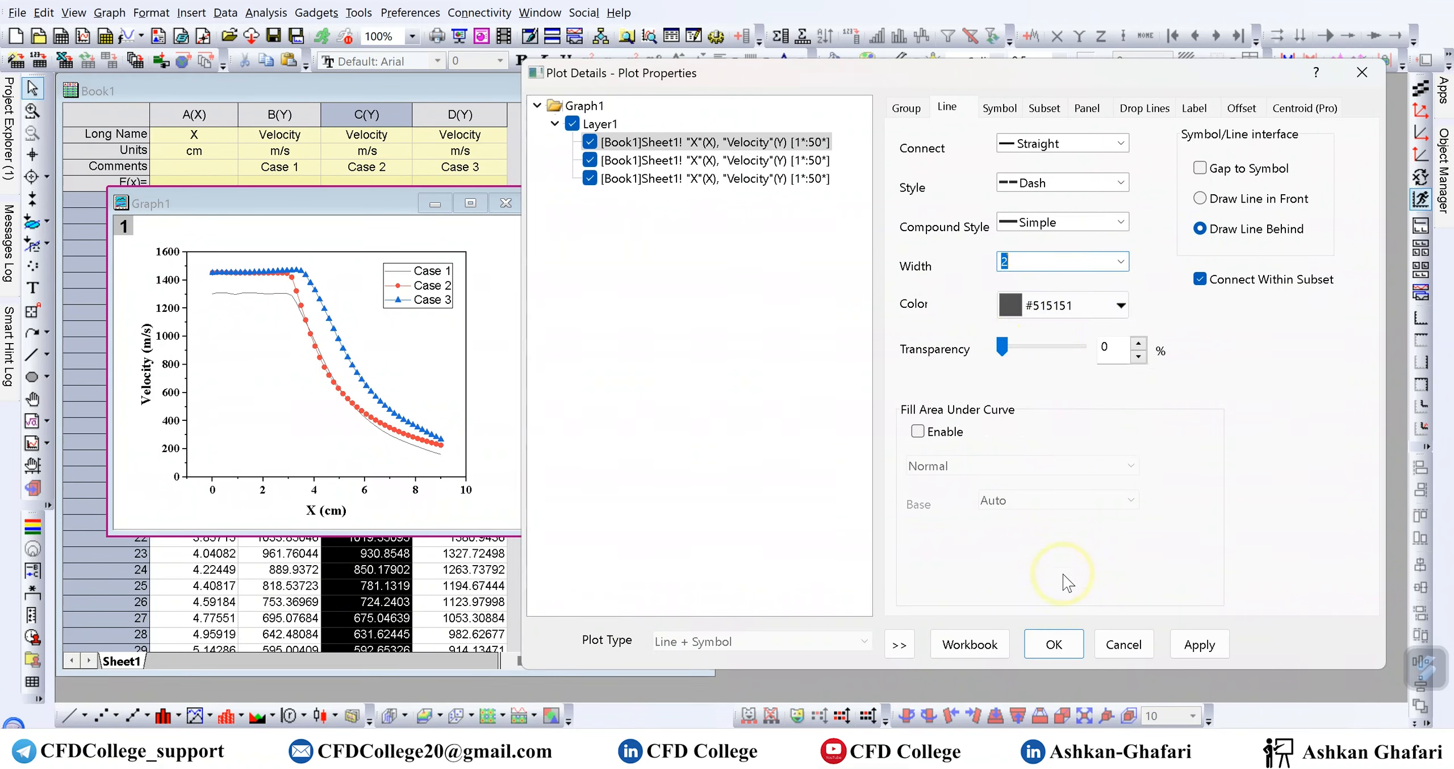
{"action": "left_click", "coordinate": [1200, 645]}
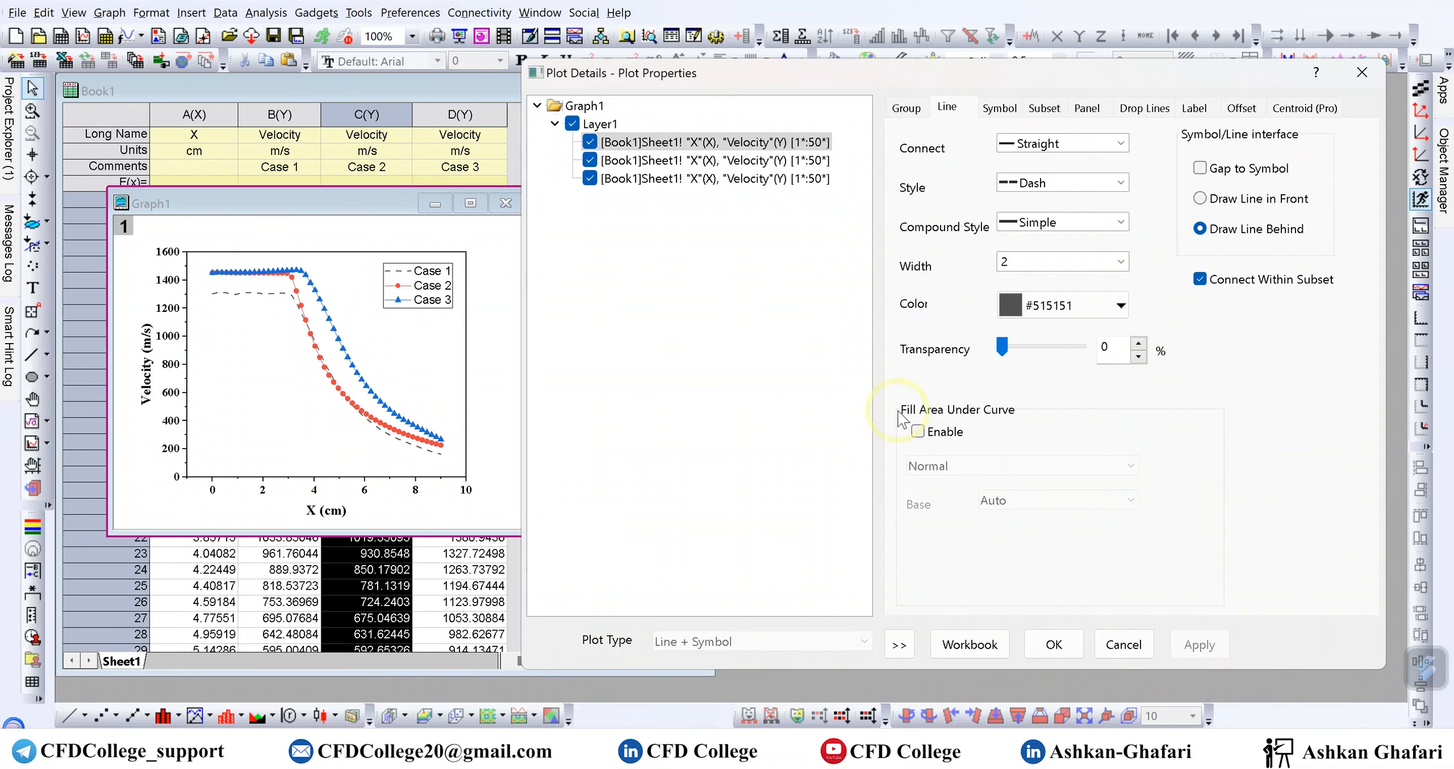
Step: Try the Dot line style on the Case 1 curve
{"action": "left_click", "coordinate": [1119, 183]}
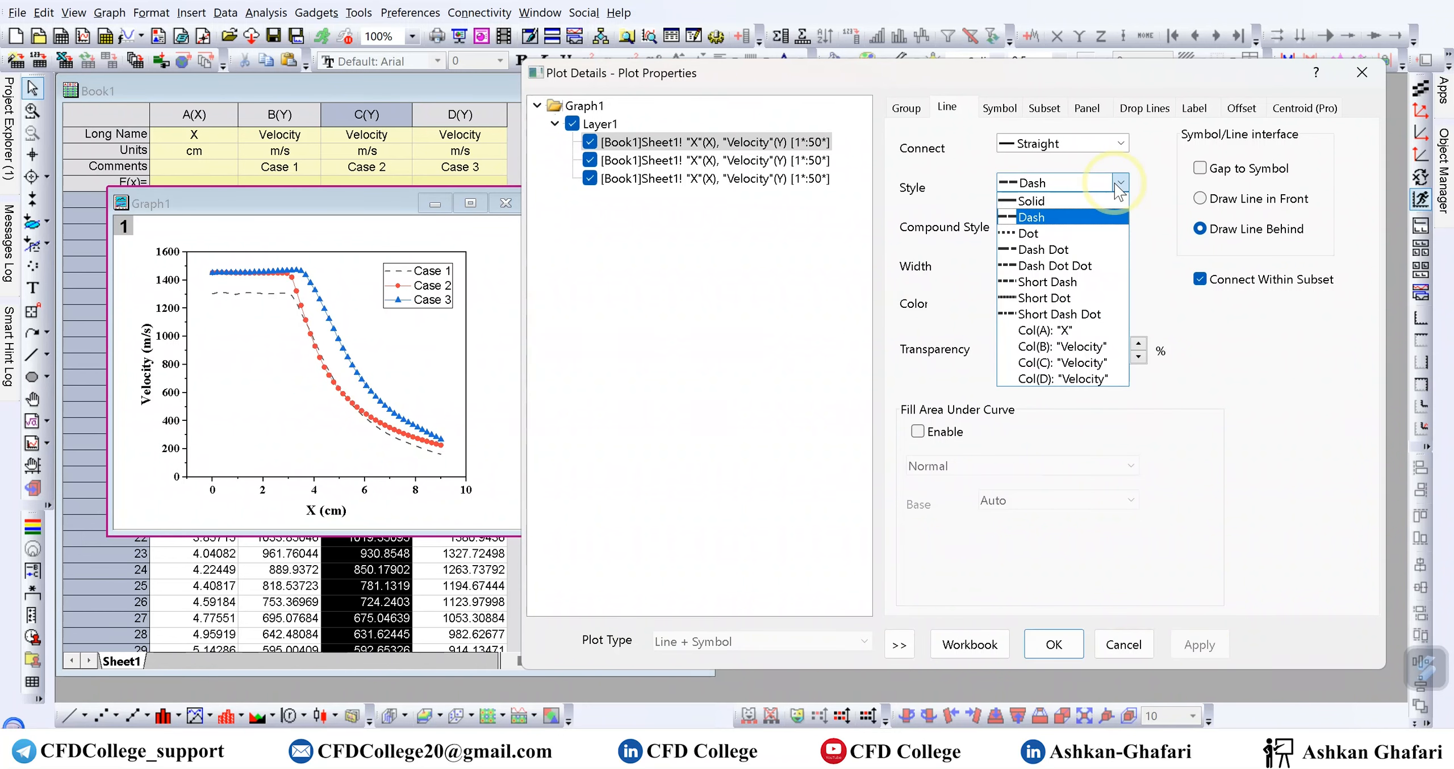
{"action": "left_click", "coordinate": [1084, 232]}
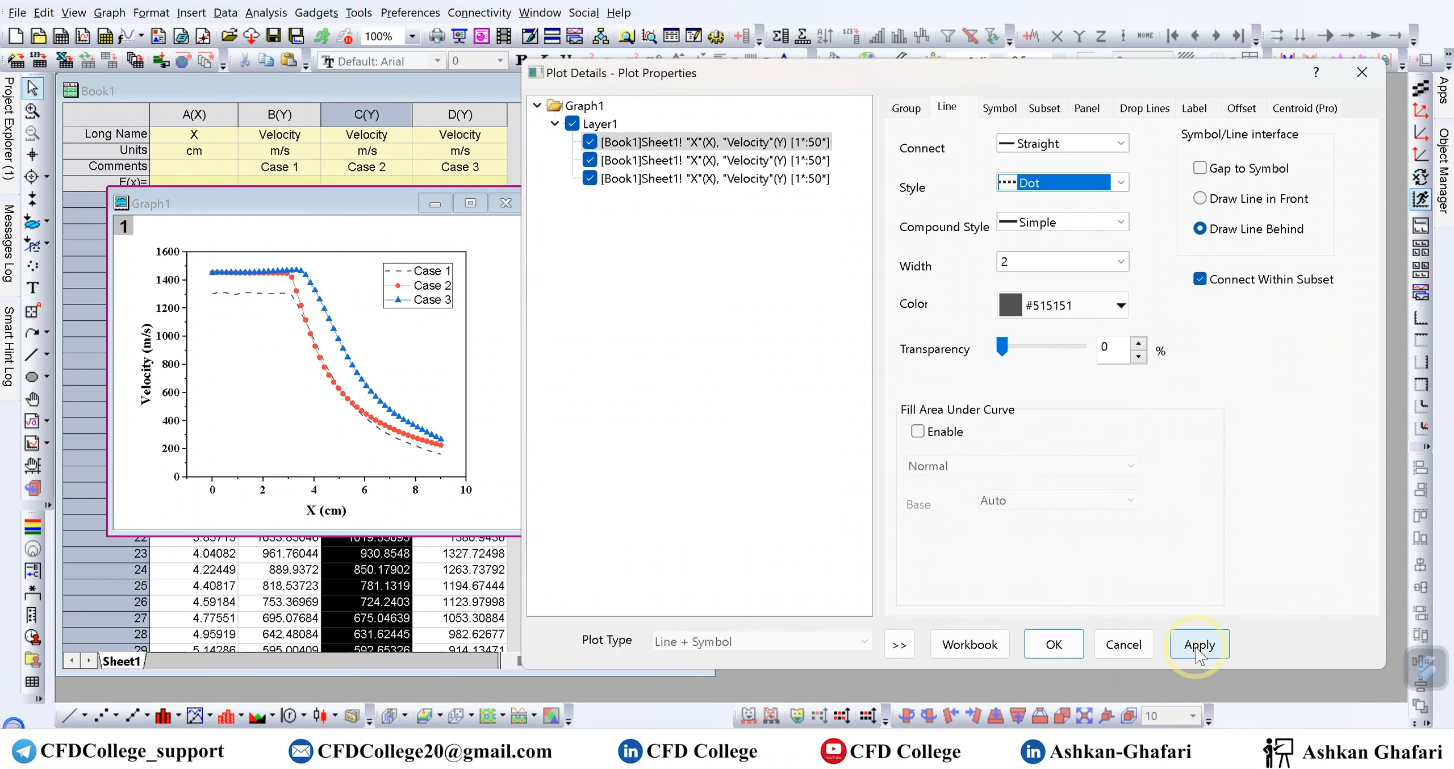
{"action": "left_click", "coordinate": [1199, 648]}
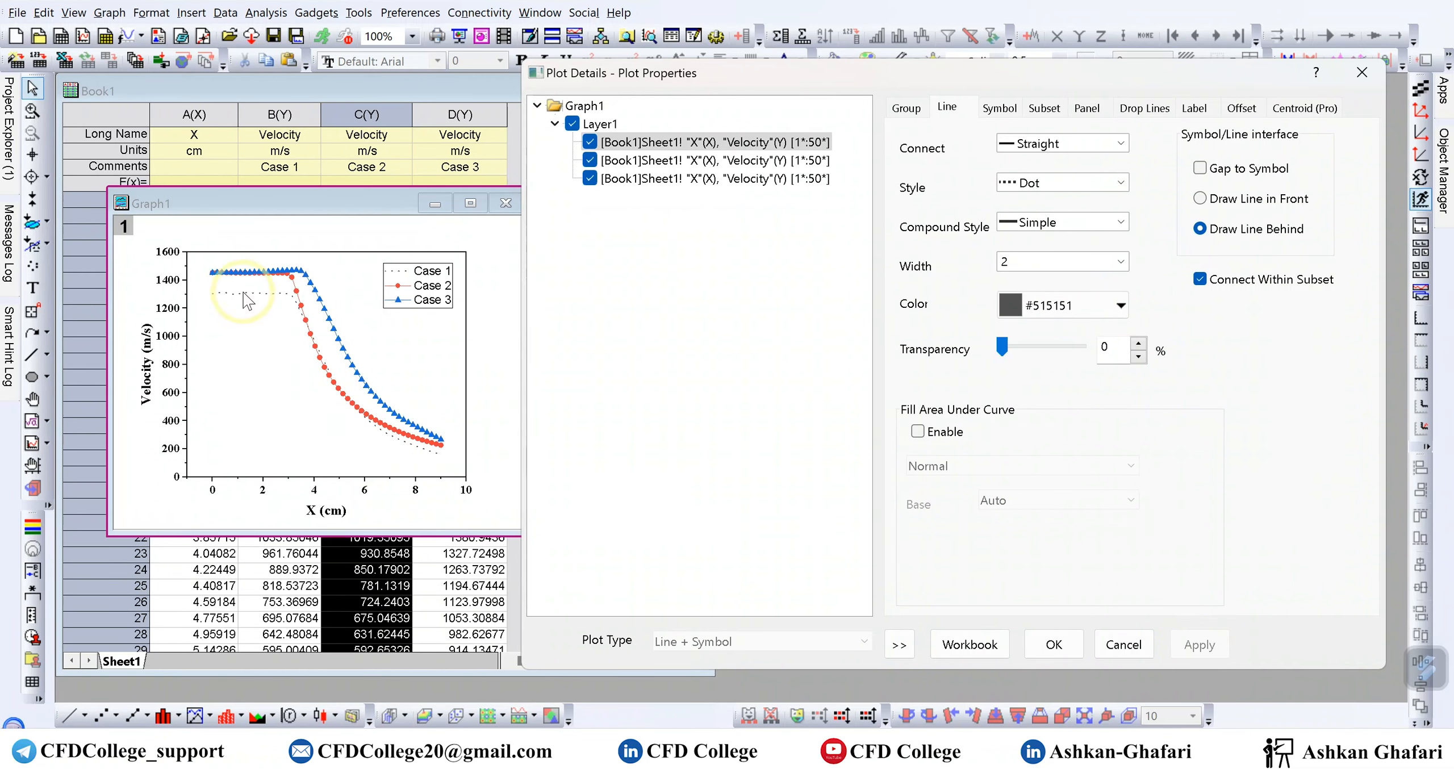
Step: Set the Case 1 line width to 5 and its style to Dash, applying each change
{"action": "left_click", "coordinate": [1120, 262]}
{"action": "left_click", "coordinate": [1032, 394]}
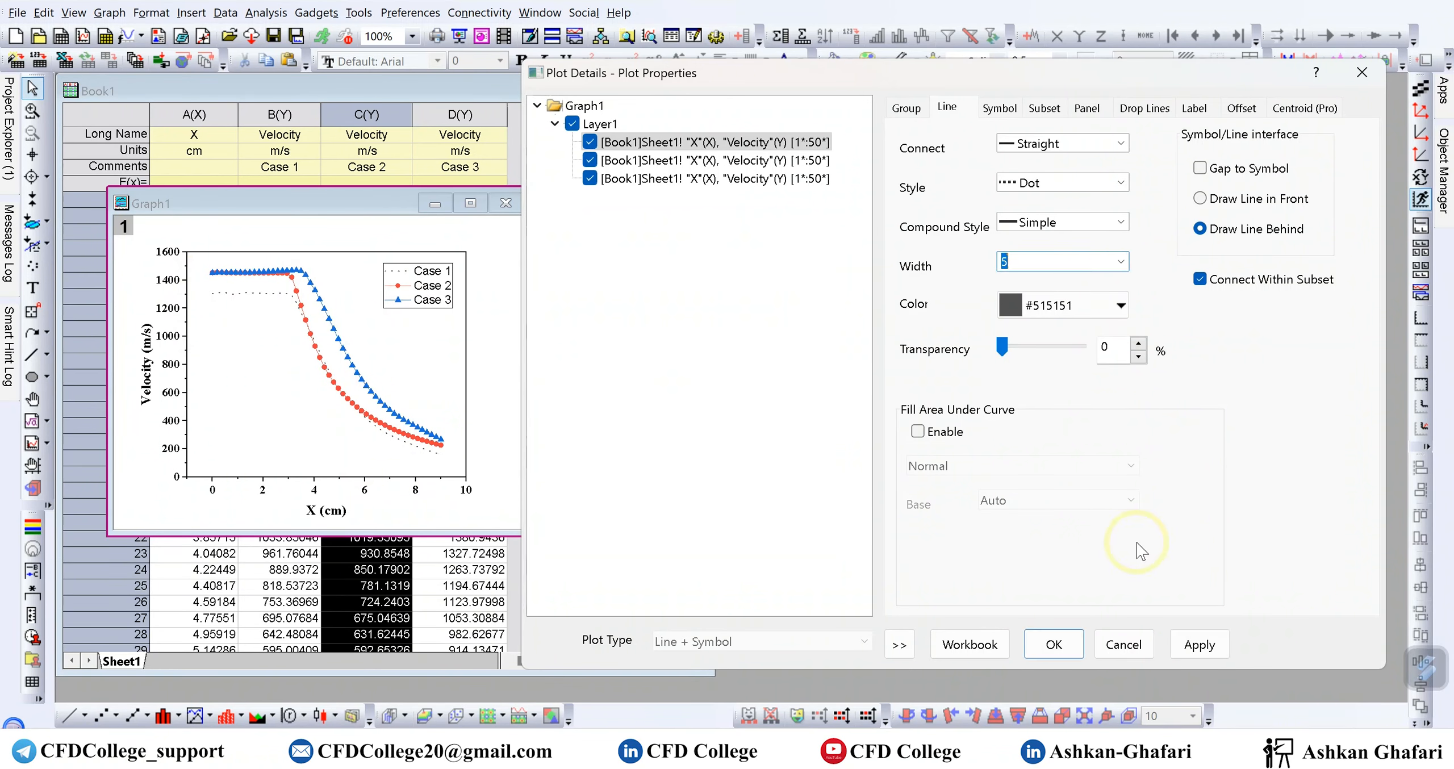
{"action": "left_click", "coordinate": [1198, 645]}
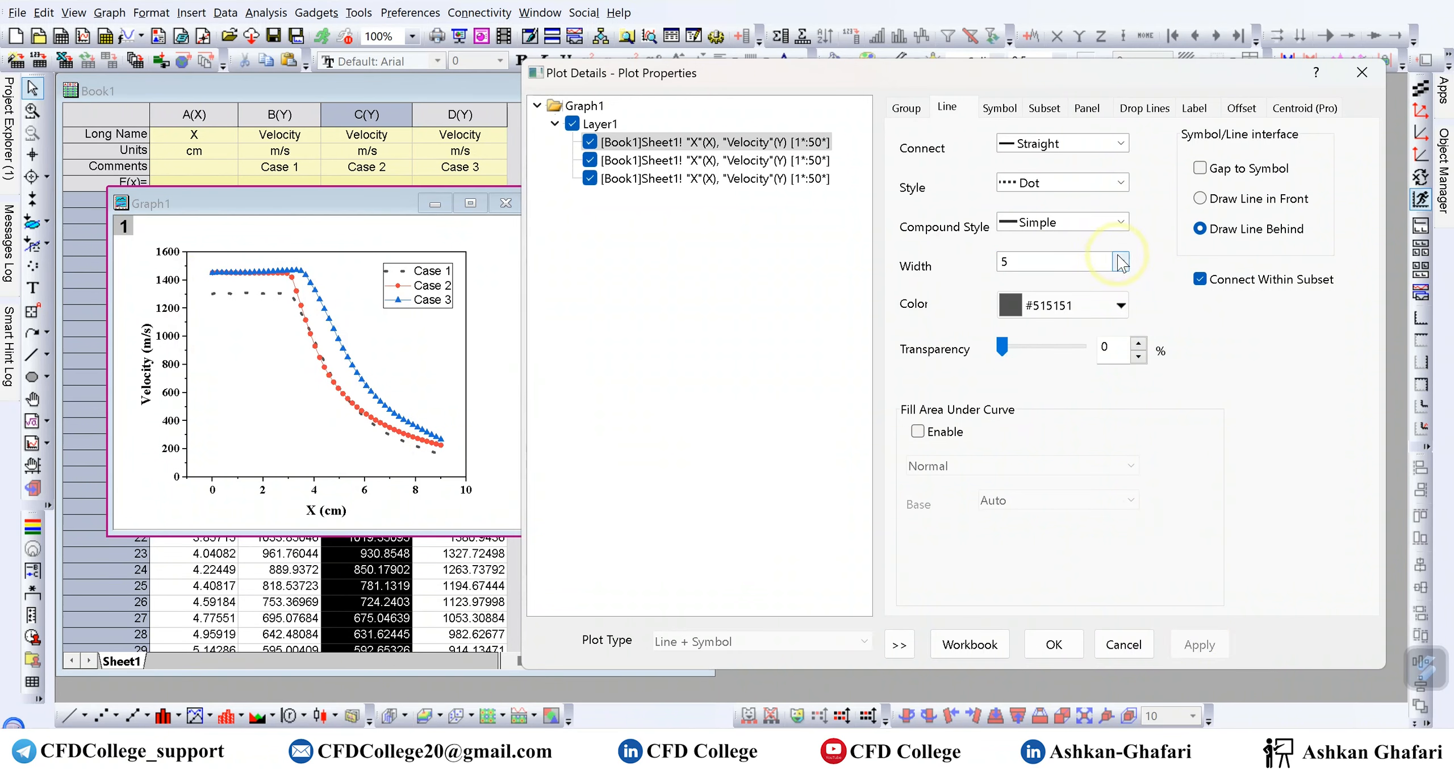
{"action": "left_click", "coordinate": [1121, 183]}
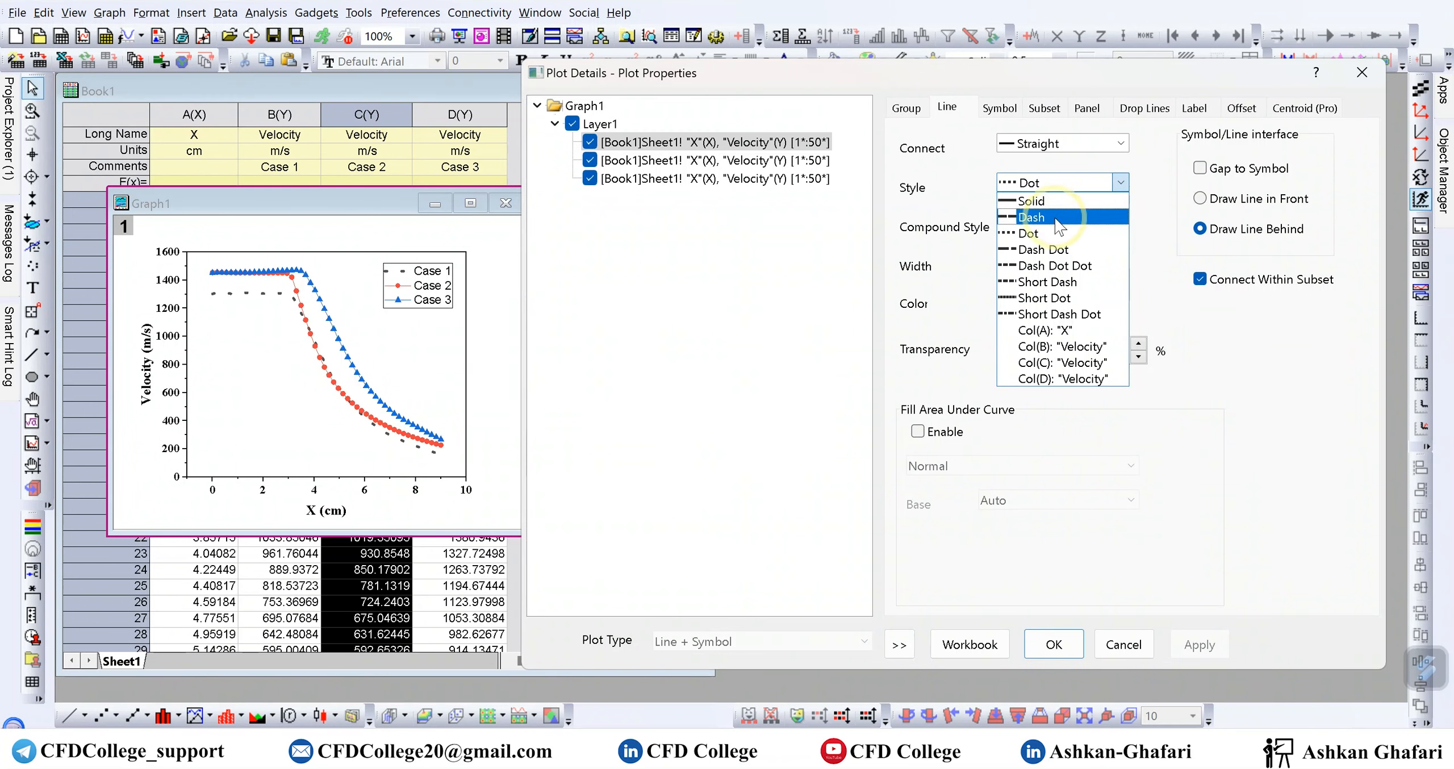
{"action": "left_click", "coordinate": [1031, 217]}
{"action": "left_click", "coordinate": [1196, 643]}
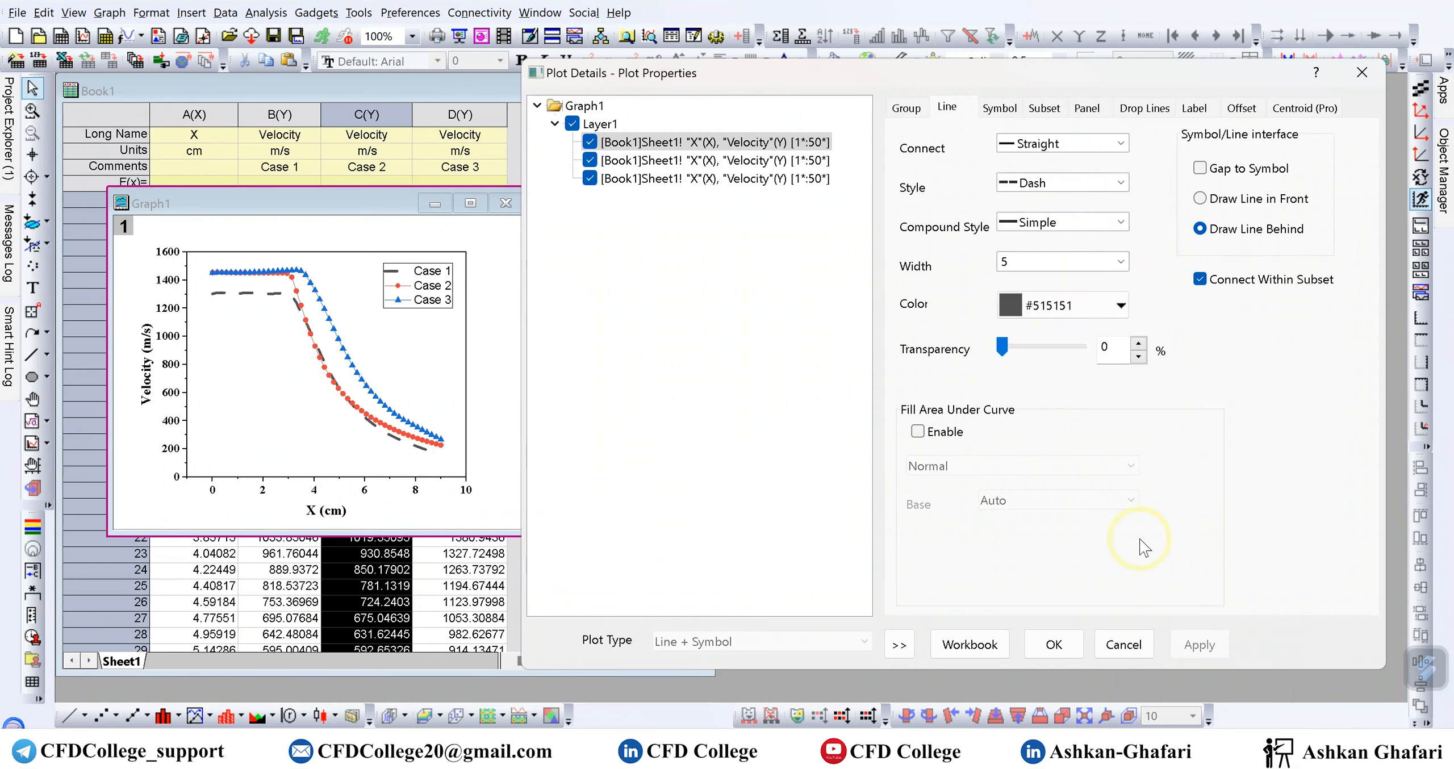
Step: Change the Case 1 line color to Black and apply it
{"action": "left_click", "coordinate": [1113, 305]}
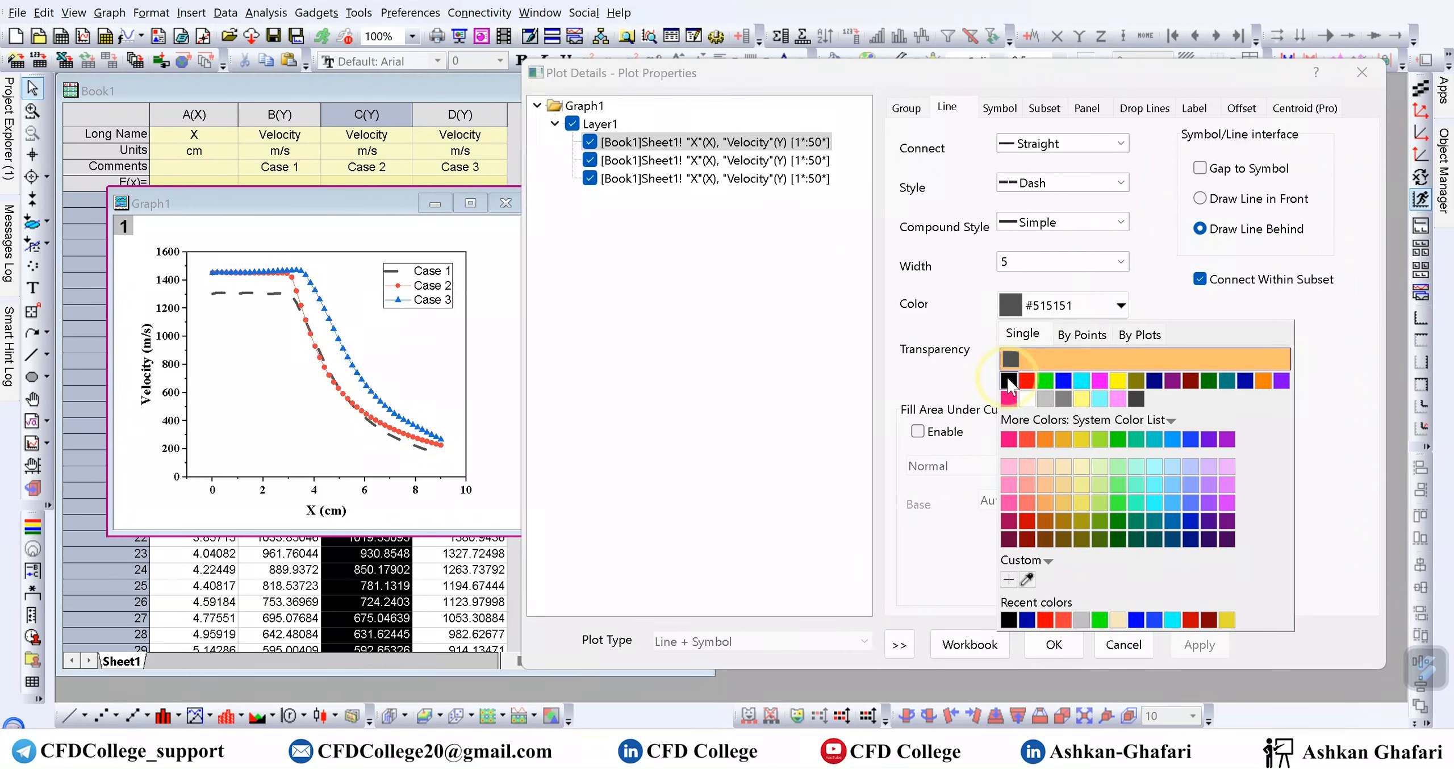
{"action": "left_click", "coordinate": [1009, 379]}
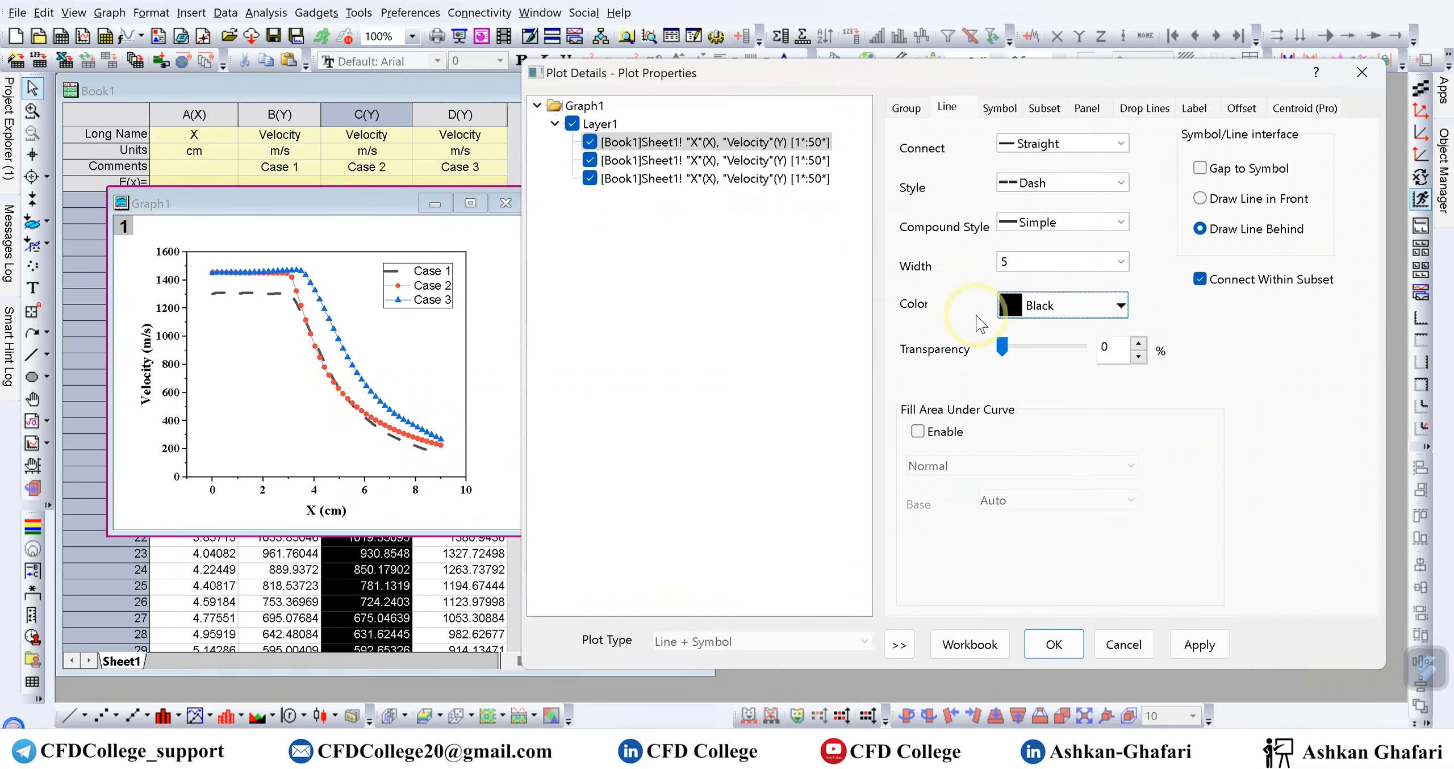
{"action": "left_click", "coordinate": [1200, 645]}
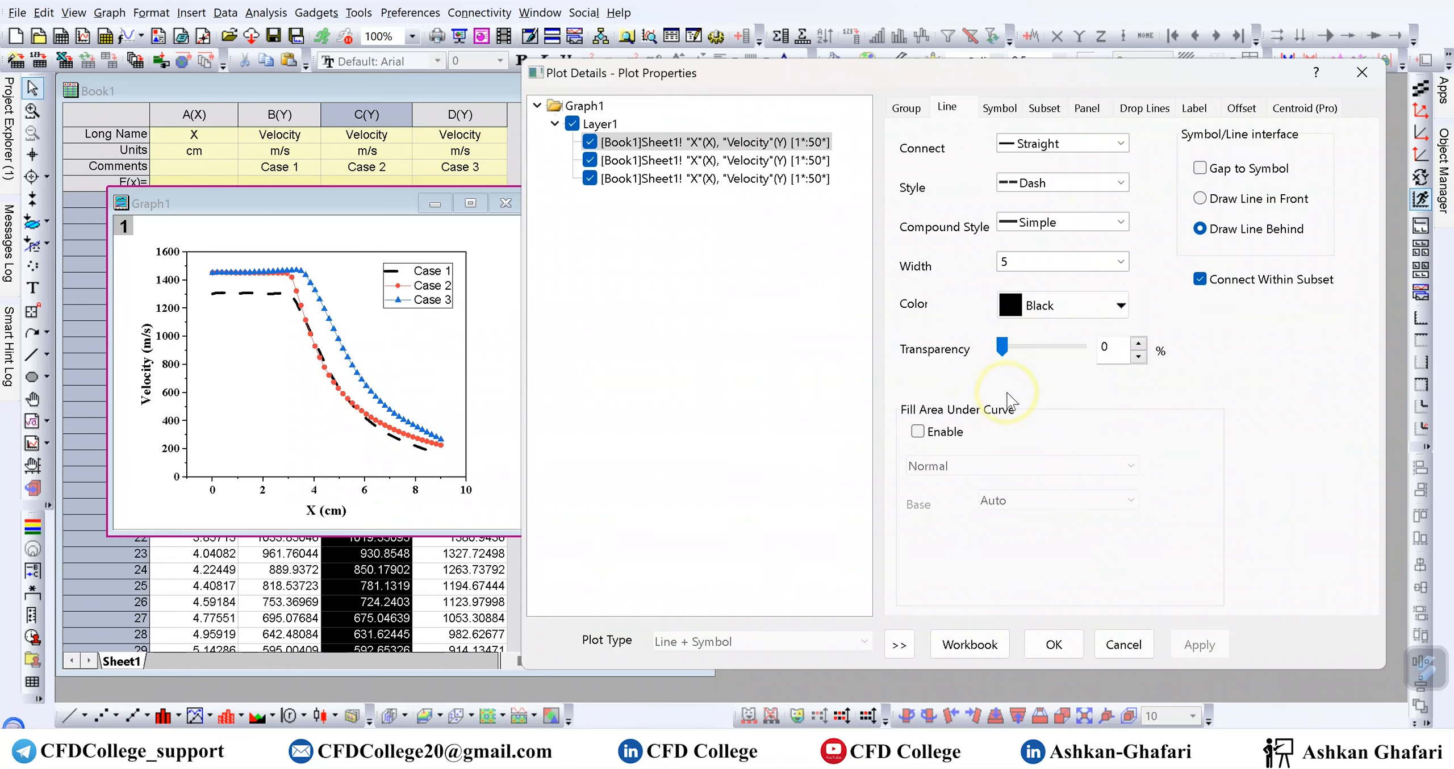
Step: Try a line transparency of 31% on the Case 1 curve and restore it to 0%, applying each change
{"action": "left_click_drag", "start_coordinate": [1002, 347], "coordinate": [1026, 353]}
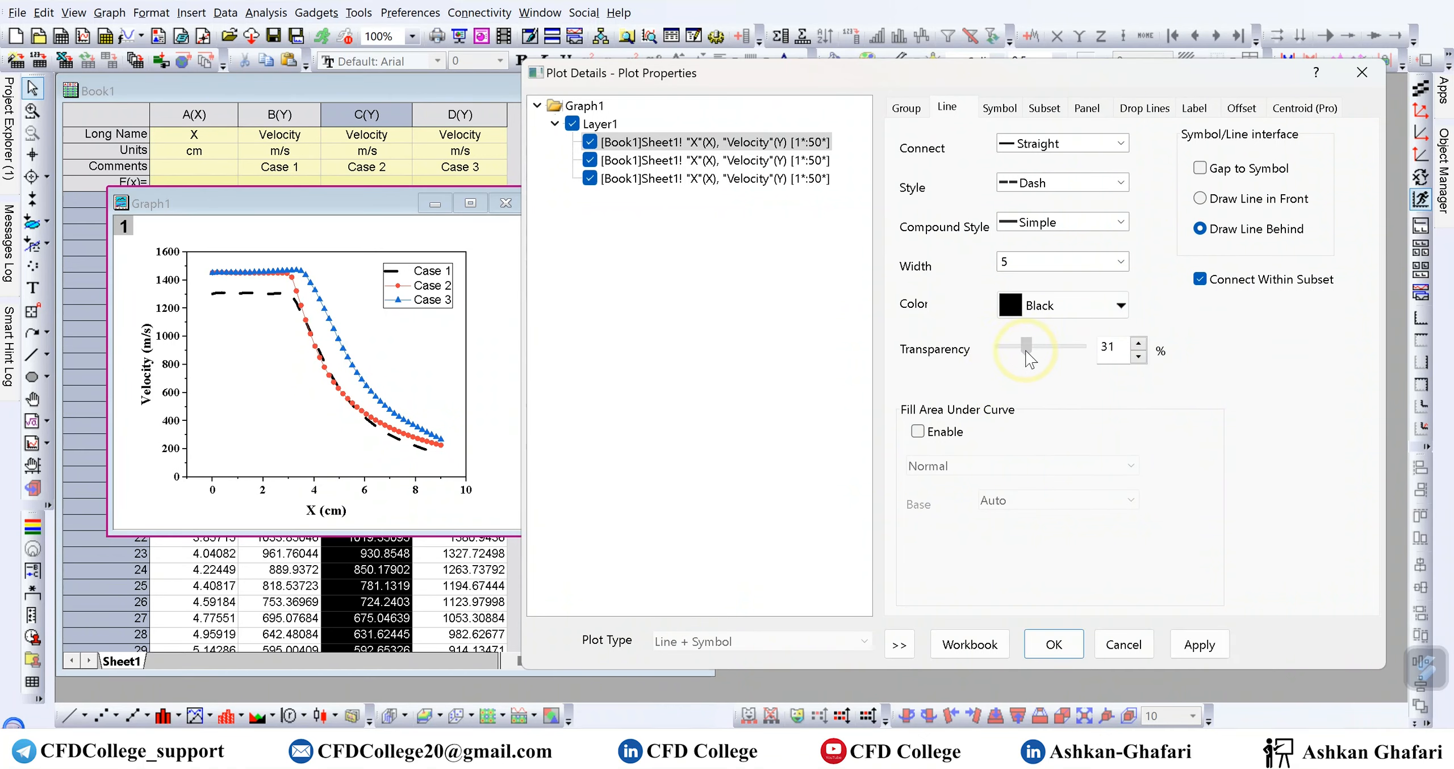
{"action": "left_click", "coordinate": [1199, 645]}
{"action": "left_click_drag", "start_coordinate": [1030, 354], "coordinate": [1001, 352]}
{"action": "left_click", "coordinate": [1199, 645]}
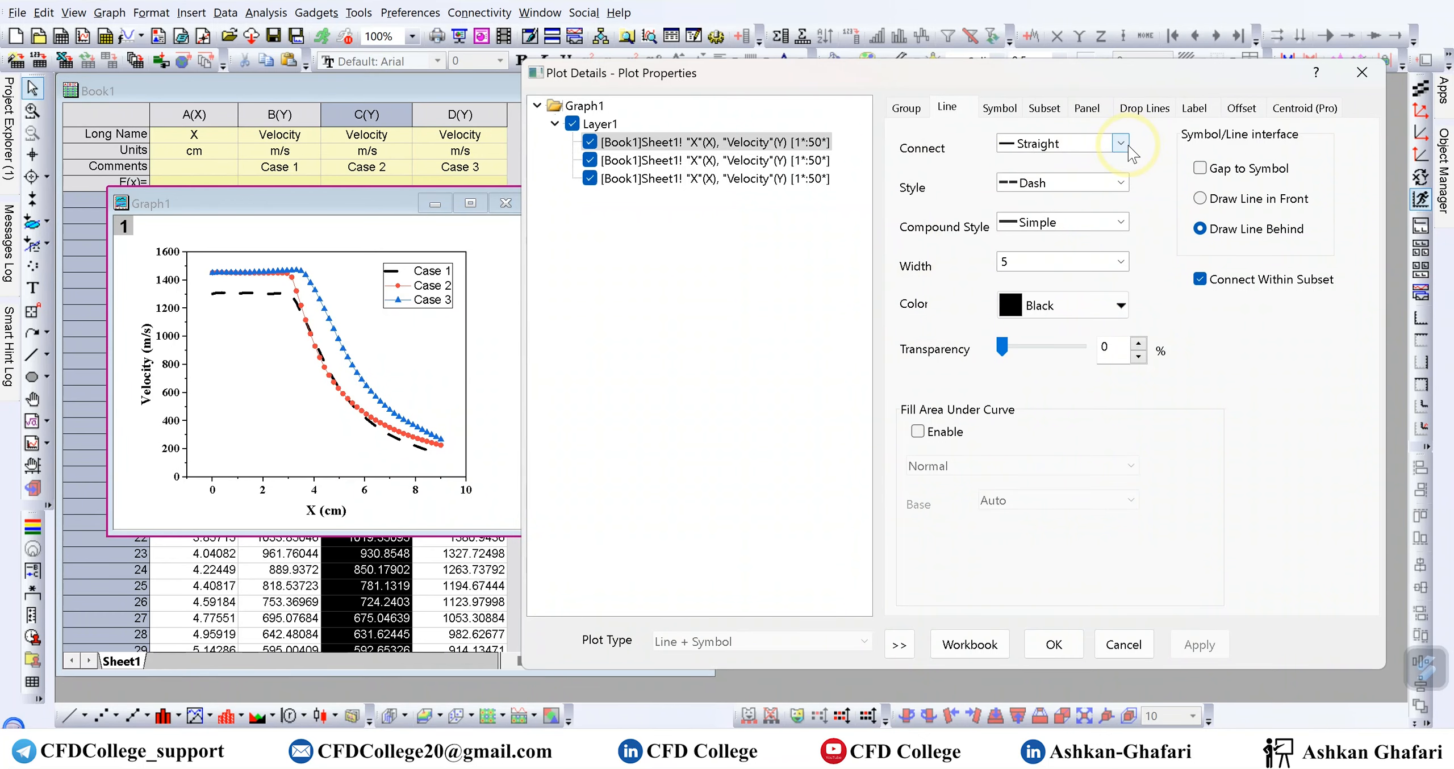
Step: Set the Case 1 curve's line style to Solid and apply it
{"action": "left_click", "coordinate": [1113, 184]}
{"action": "key", "text": "Up"}
{"action": "key", "text": "Return"}
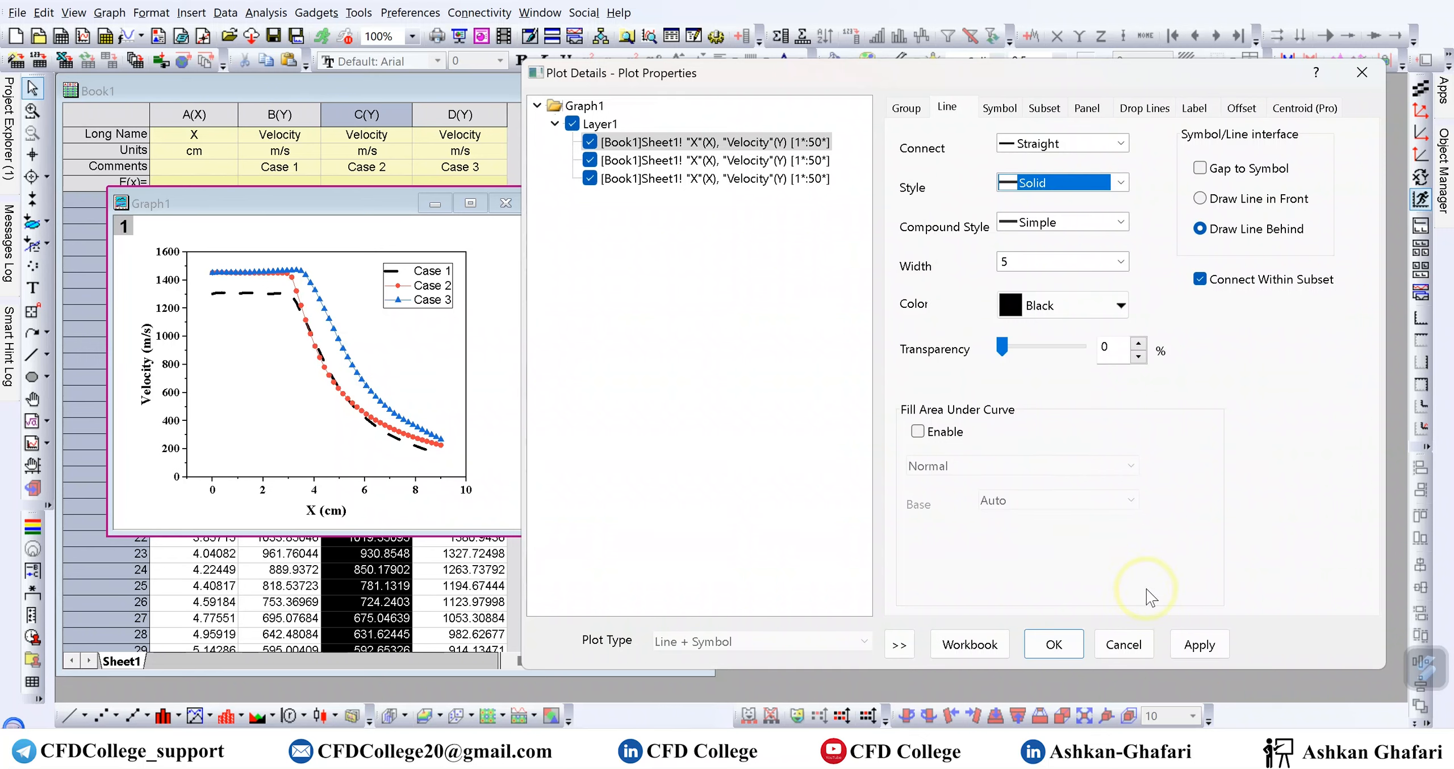
{"action": "left_click", "coordinate": [1197, 658]}
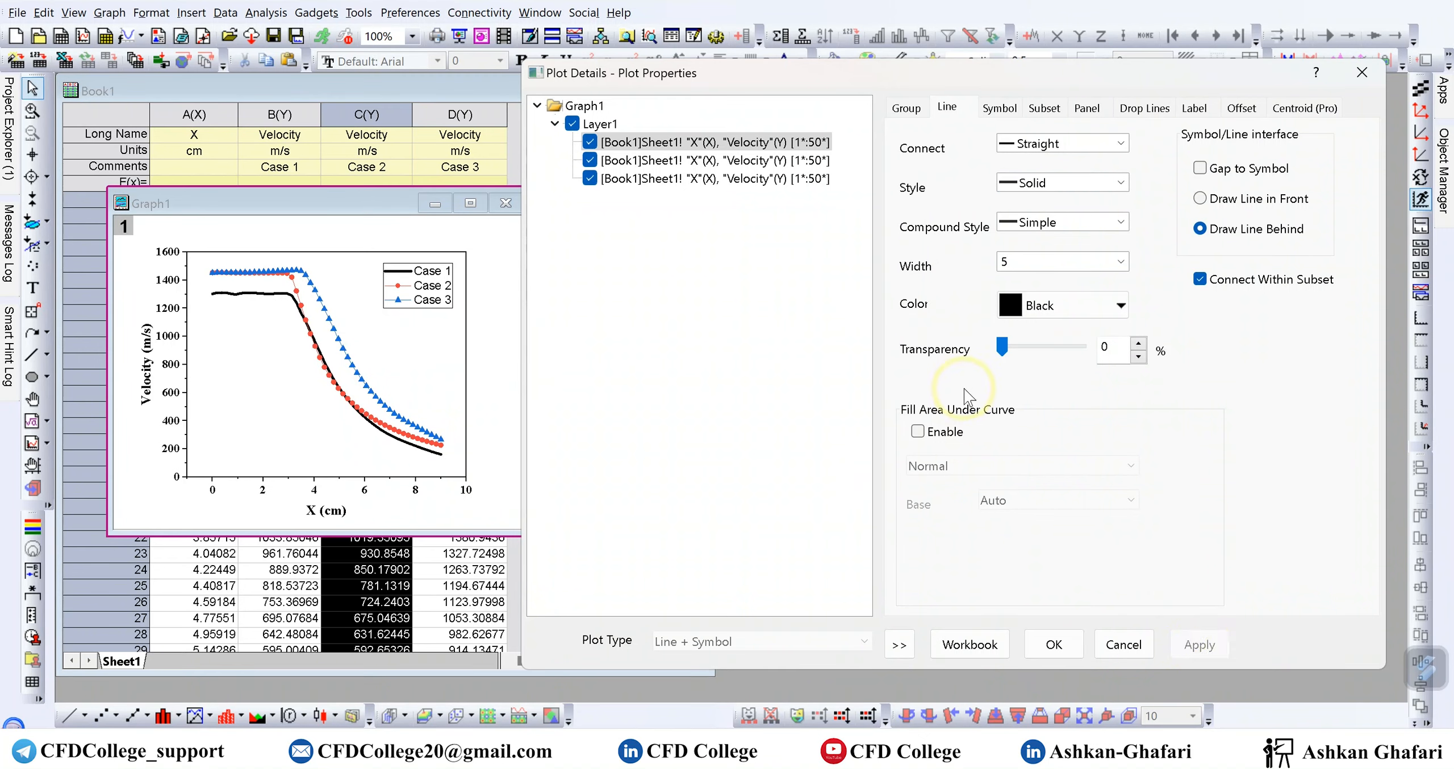
Step: Change the Case 1 curve's symbol to an open circle and apply it
{"action": "left_click", "coordinate": [993, 109]}
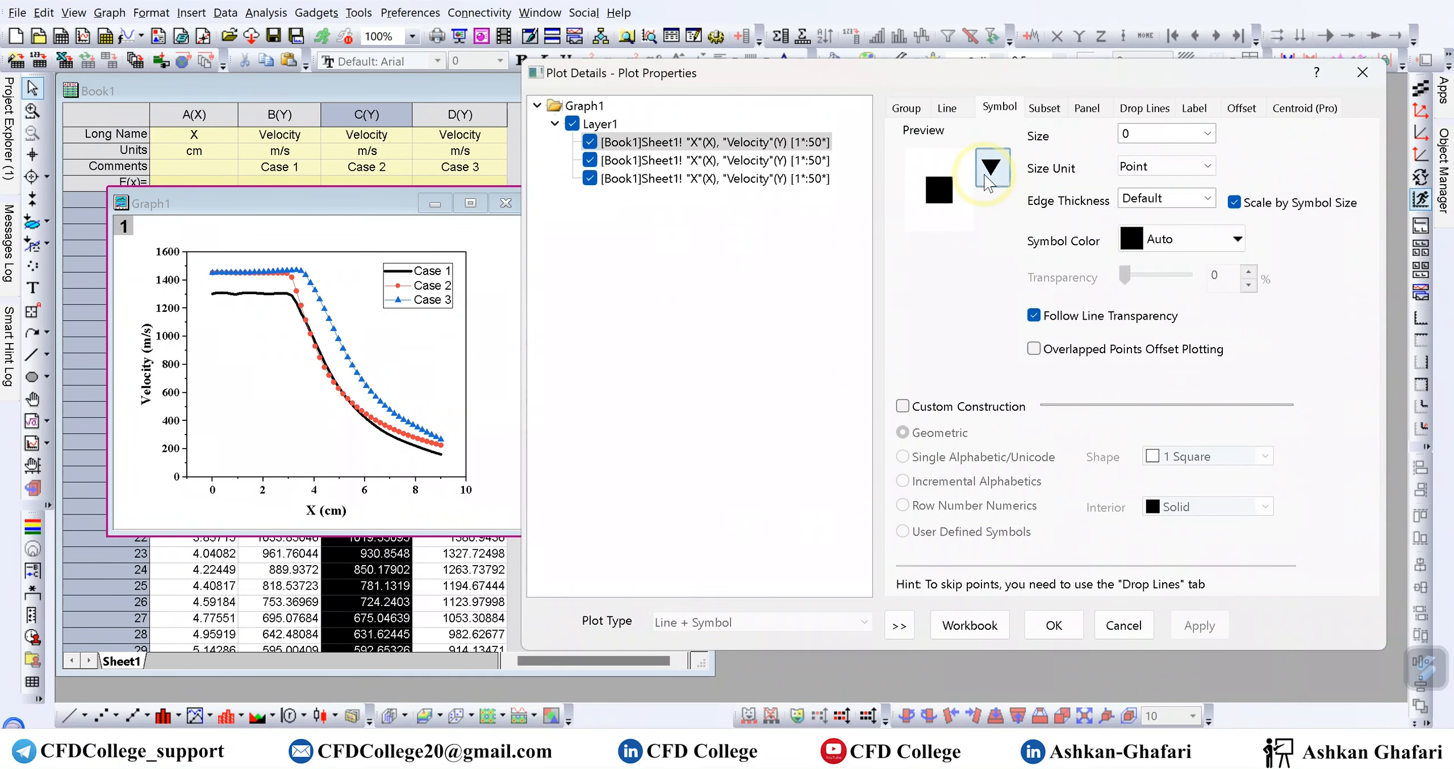
{"action": "left_click", "coordinate": [991, 167]}
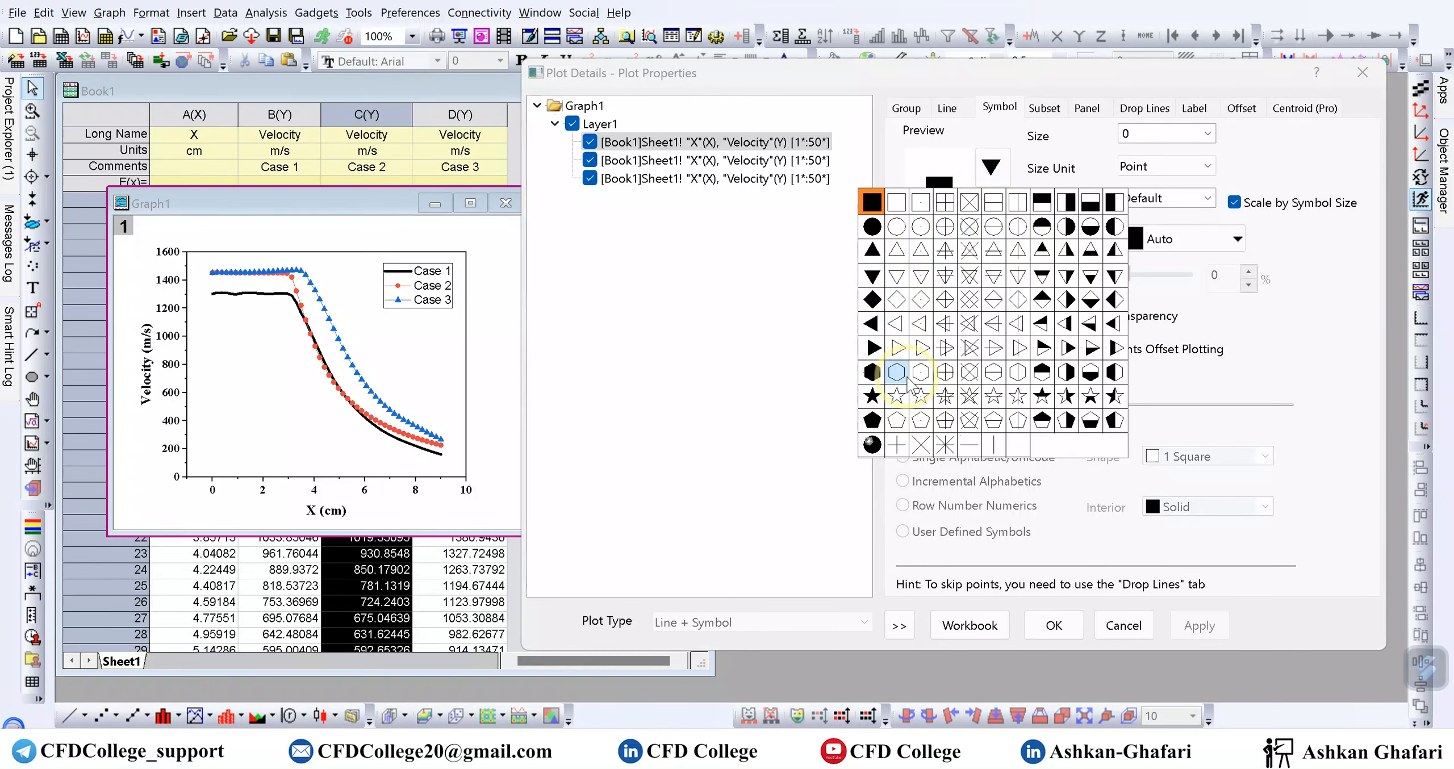
{"action": "left_click", "coordinate": [896, 226]}
{"action": "left_click", "coordinate": [1199, 625]}
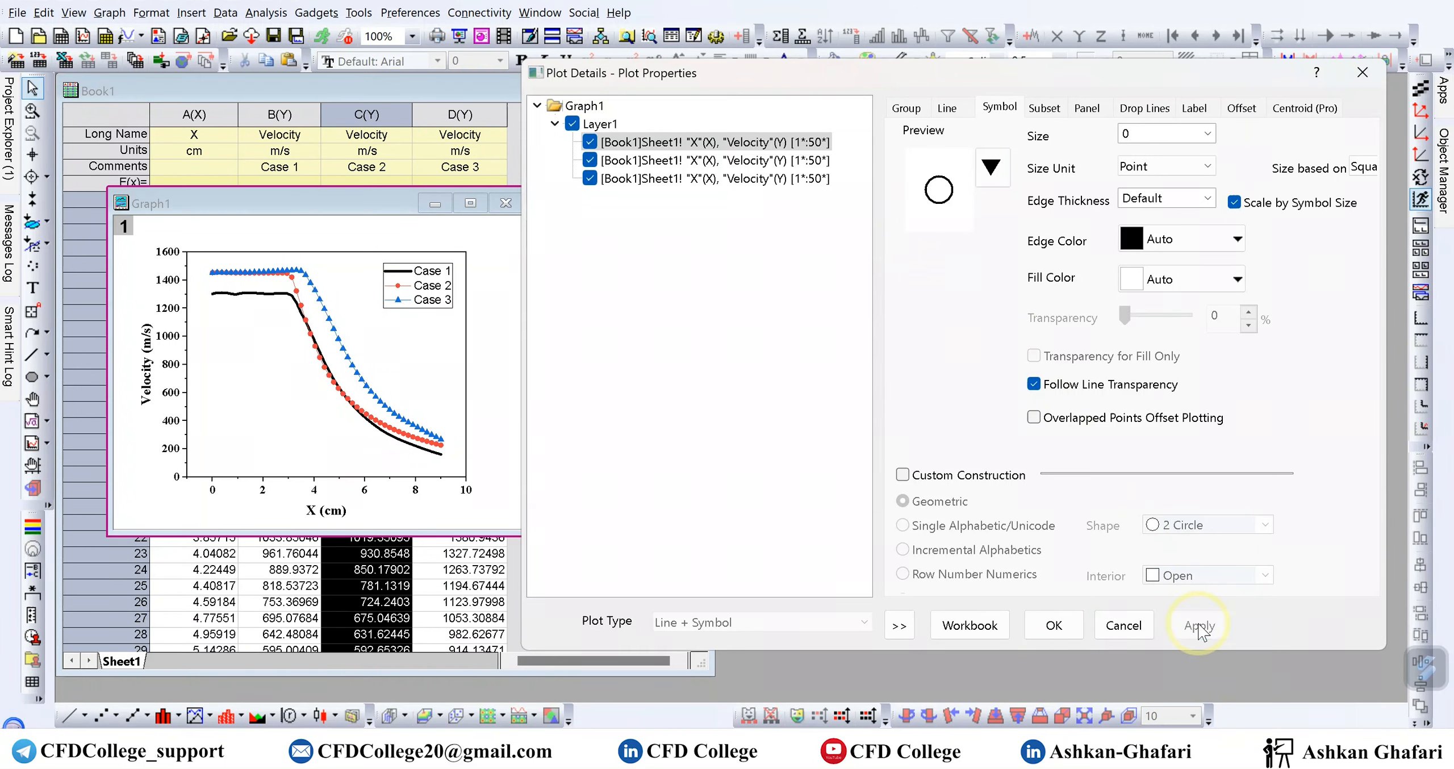
Step: Try symbol sizes of 5 and 15 on the Case 1 curve, applying each
{"action": "left_click", "coordinate": [1206, 134]}
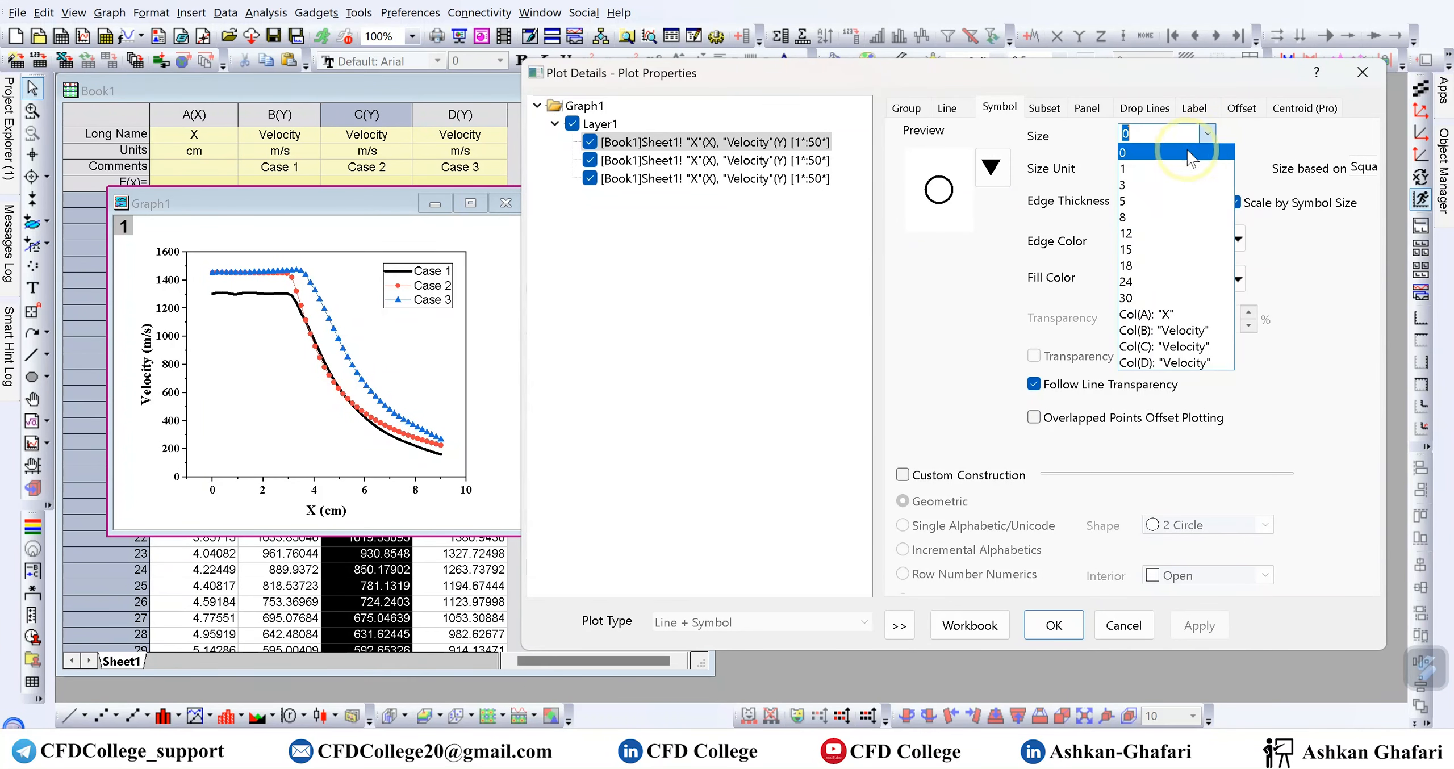
{"action": "left_click", "coordinate": [1148, 201]}
{"action": "left_click", "coordinate": [1198, 625]}
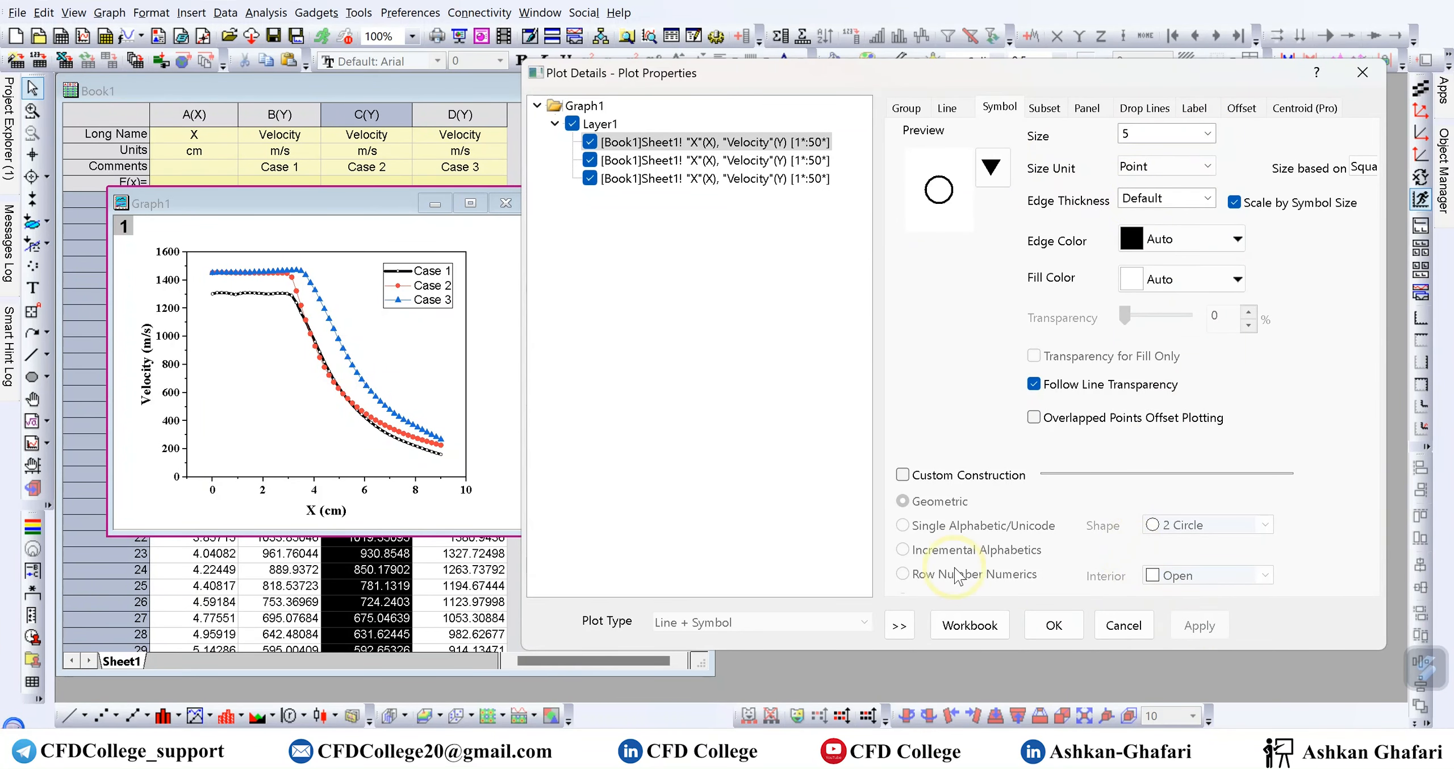
{"action": "left_click", "coordinate": [1205, 134]}
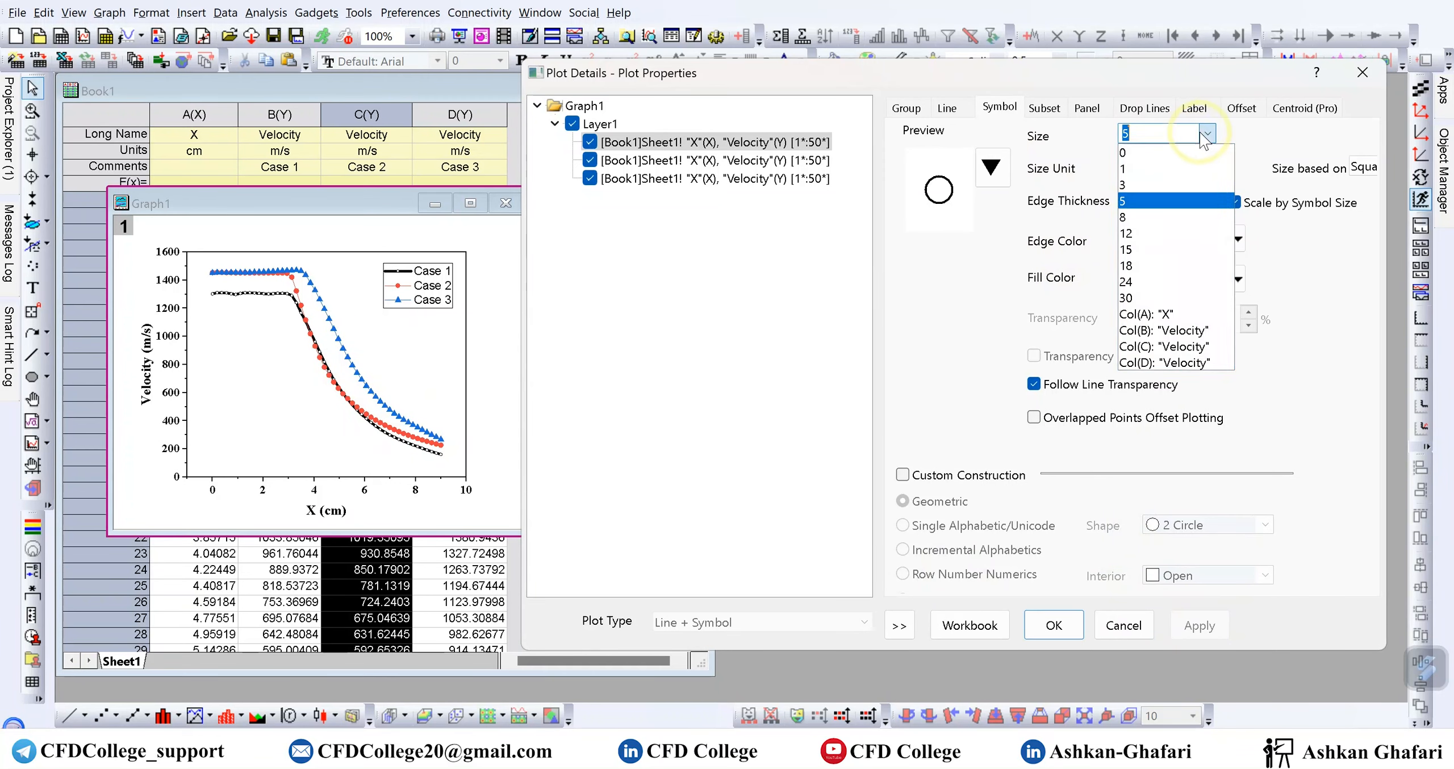
{"action": "left_click", "coordinate": [1168, 253]}
{"action": "left_click", "coordinate": [1199, 625]}
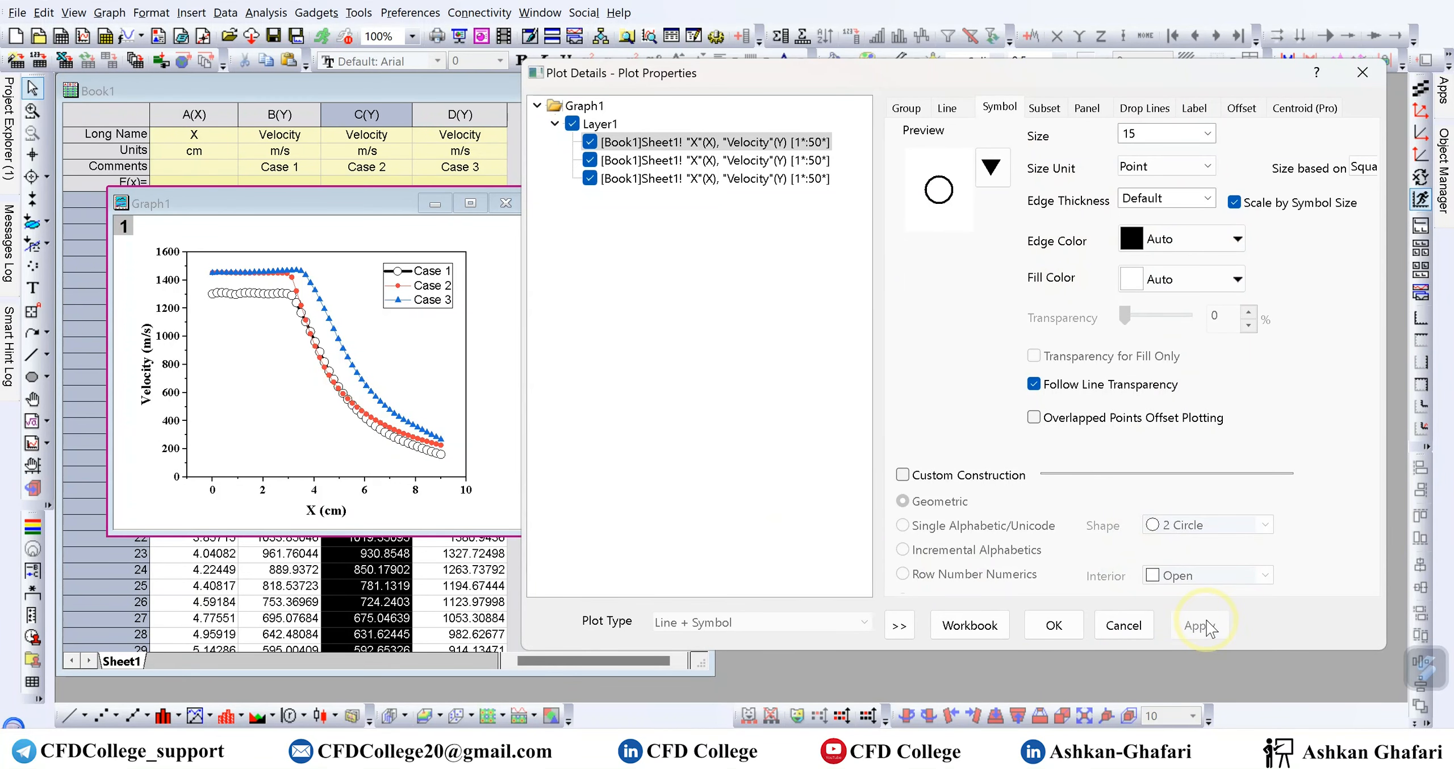
Step: Set the fill color of the Case 1 circle symbols to None and apply it
{"action": "left_click", "coordinate": [1161, 165]}
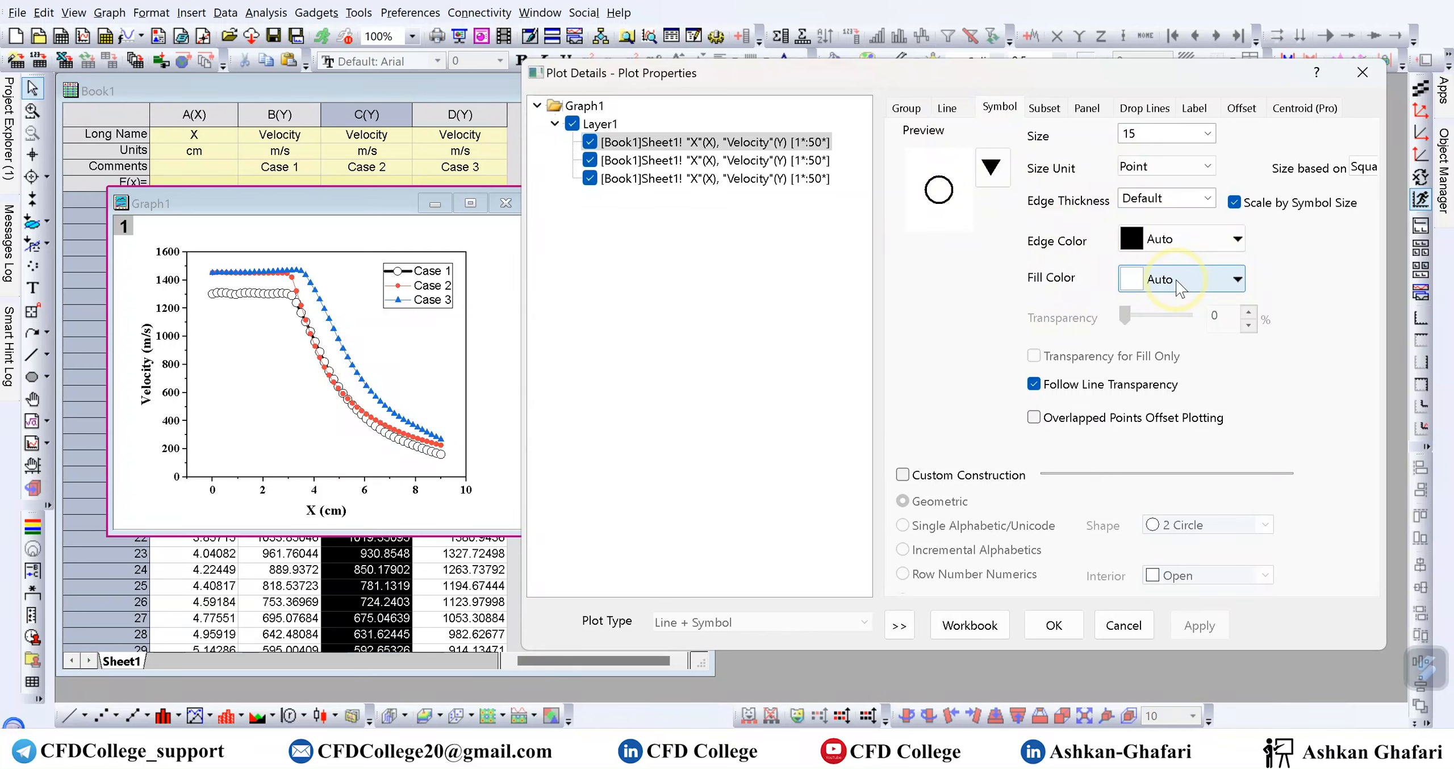
{"action": "left_click", "coordinate": [1228, 284]}
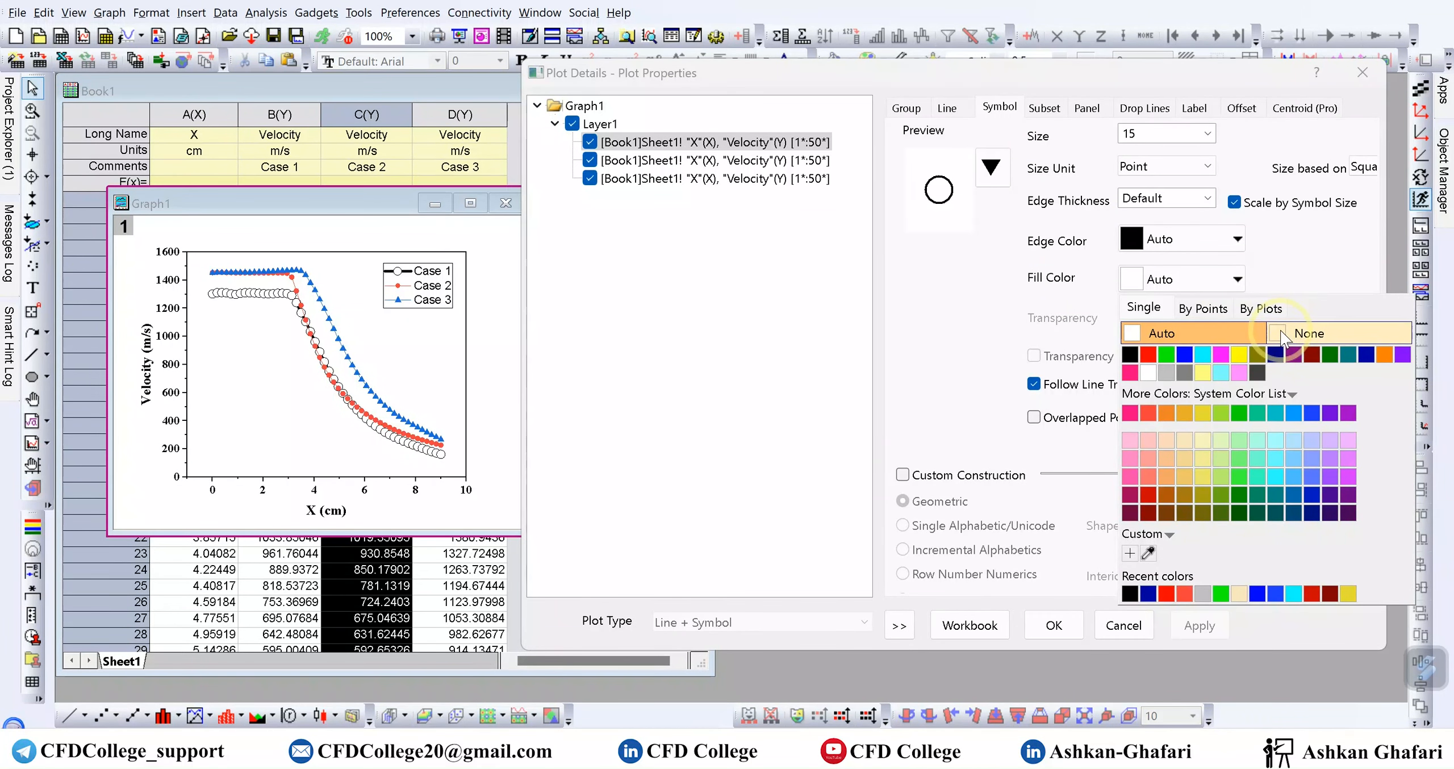
{"action": "left_click", "coordinate": [1283, 335]}
{"action": "left_click", "coordinate": [1200, 625]}
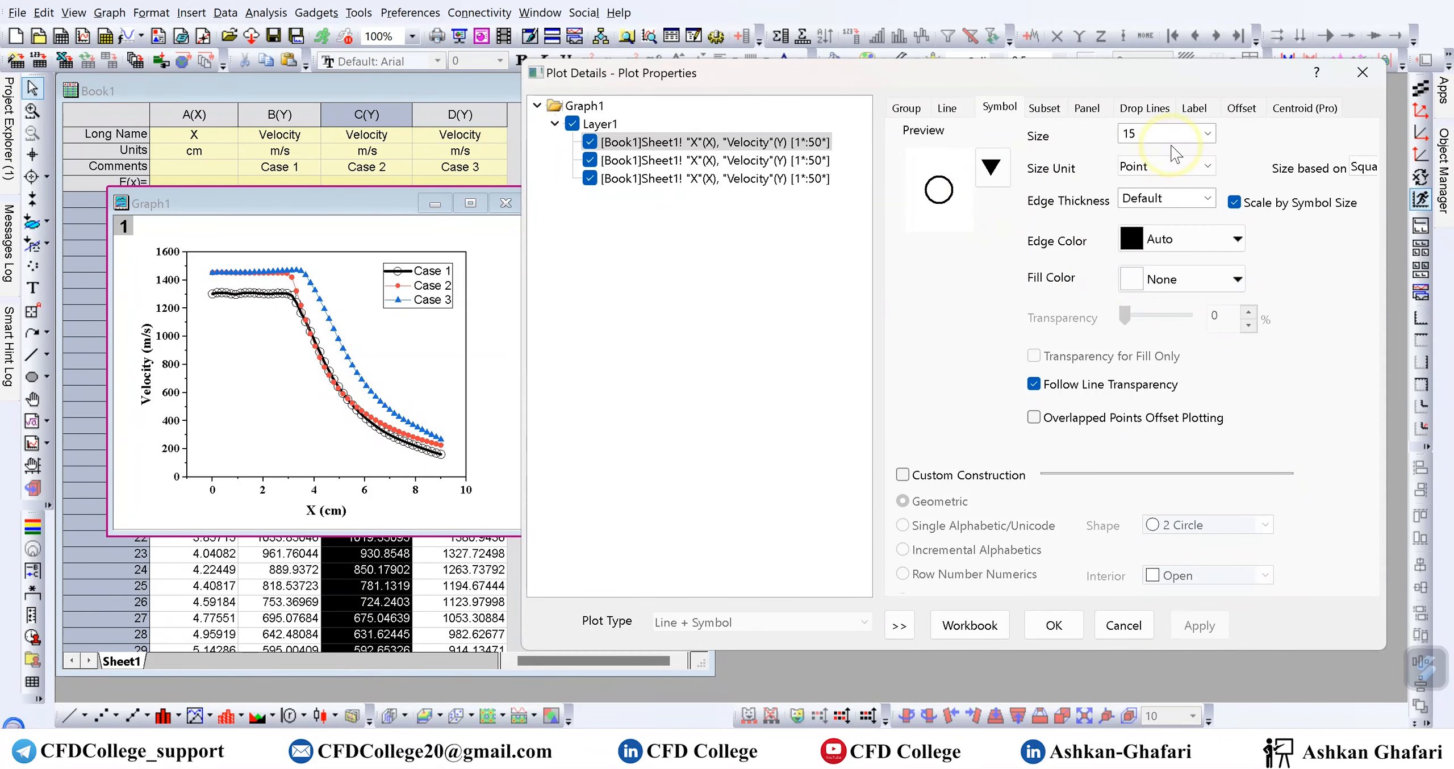
Step: Set the Case 1 symbol size to 12 and apply it
{"action": "left_click", "coordinate": [1207, 134]}
{"action": "left_click", "coordinate": [1164, 233]}
{"action": "left_click", "coordinate": [1200, 626]}
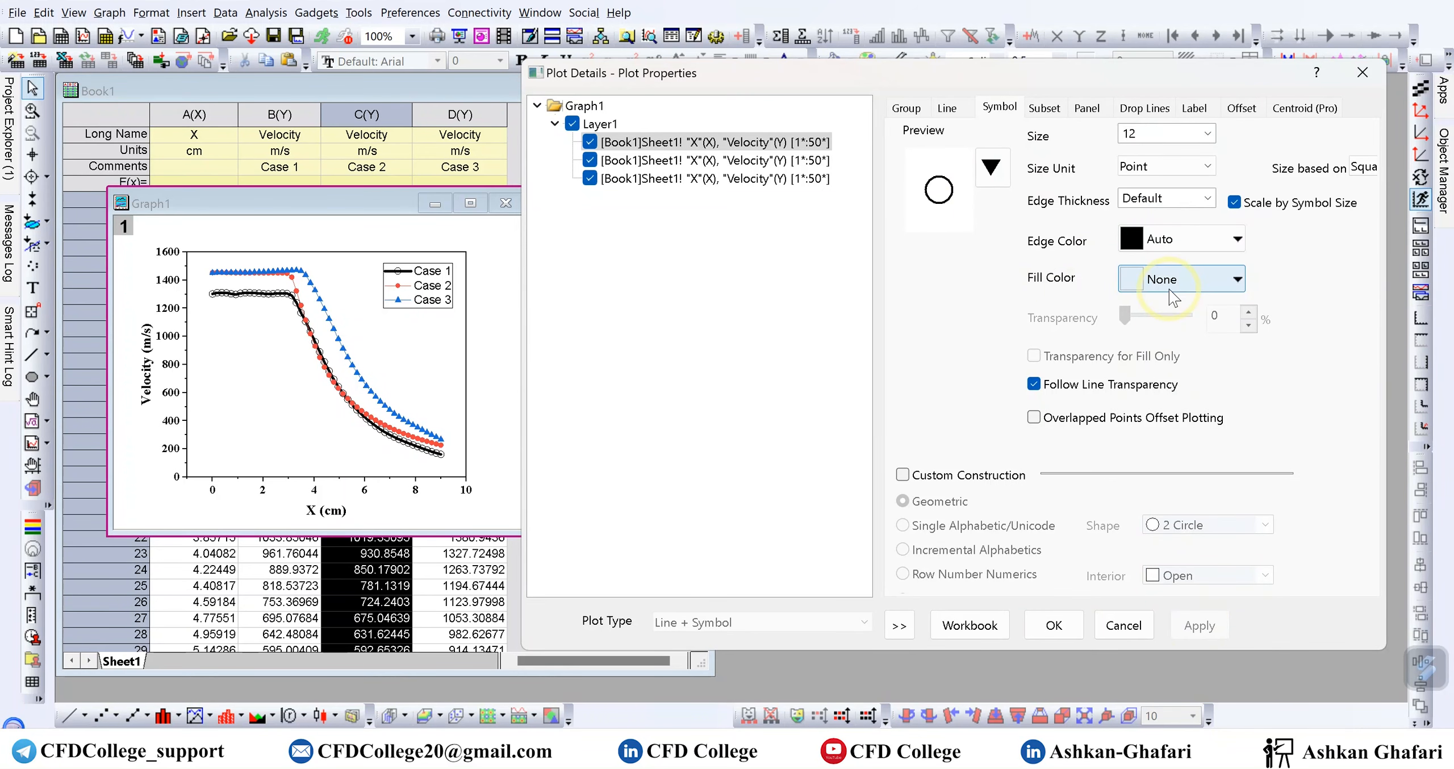
Step: Try Blue as the Case 1 symbol edge color and replace it with Black, applying each
{"action": "left_click", "coordinate": [1221, 245]}
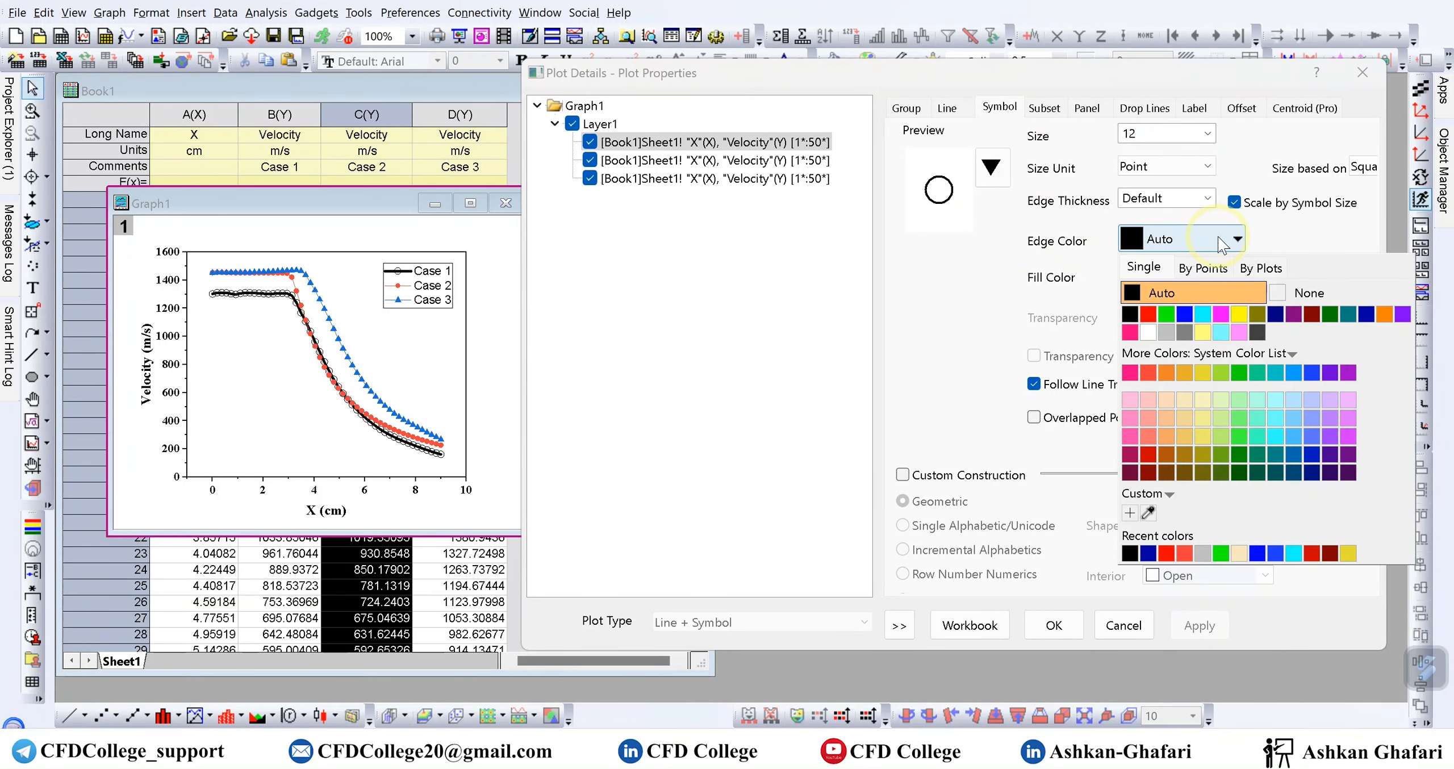
{"action": "left_click", "coordinate": [1184, 313]}
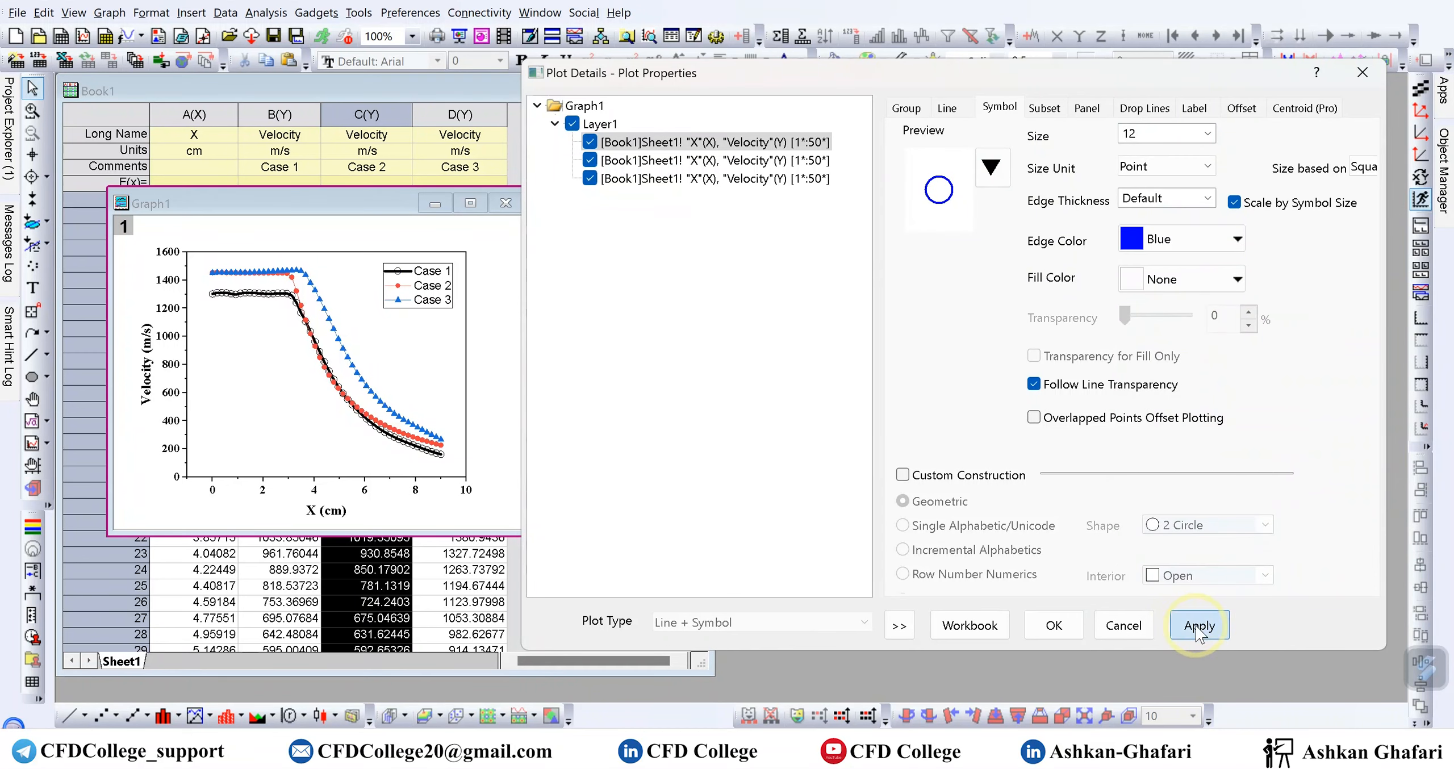
{"action": "left_click", "coordinate": [1238, 240]}
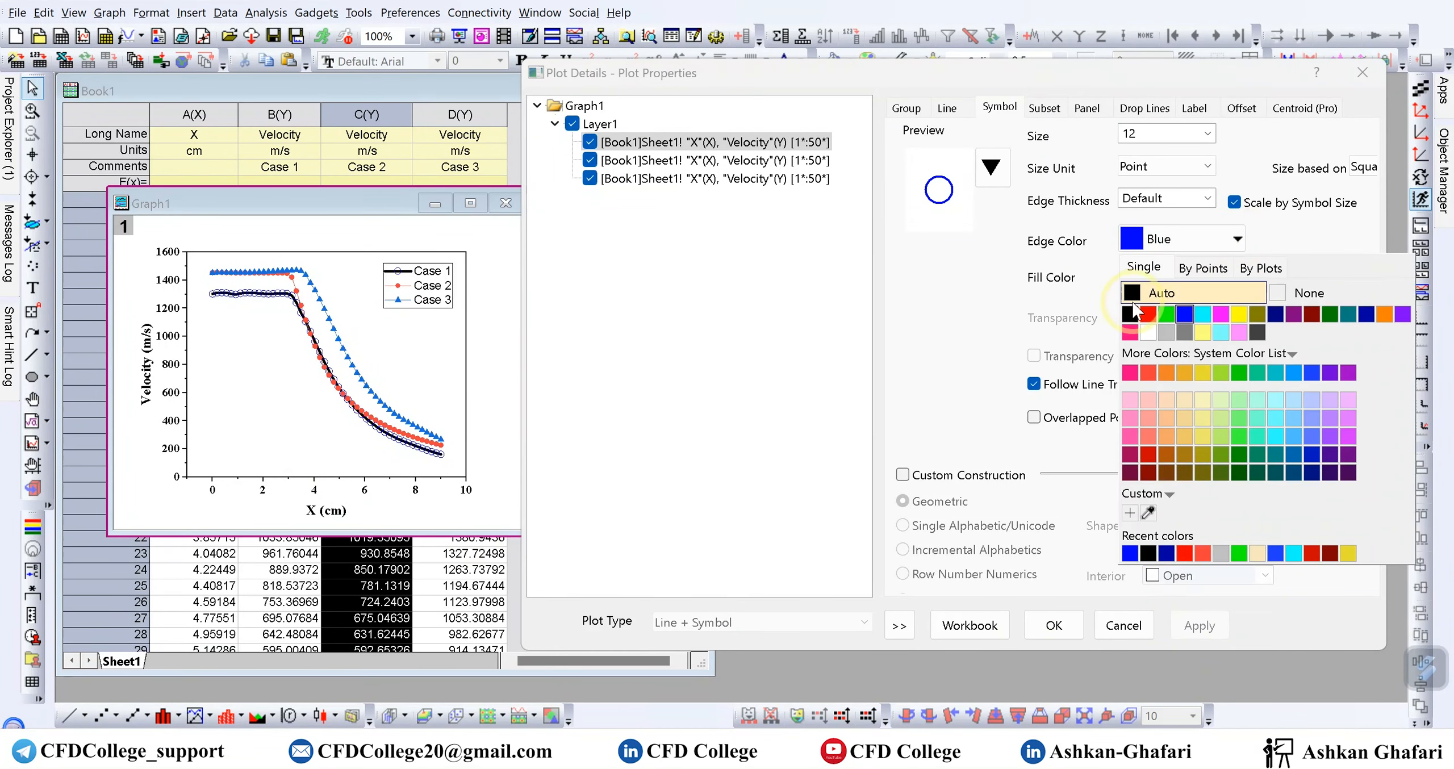
{"action": "left_click", "coordinate": [1130, 314]}
{"action": "left_click", "coordinate": [1215, 630]}
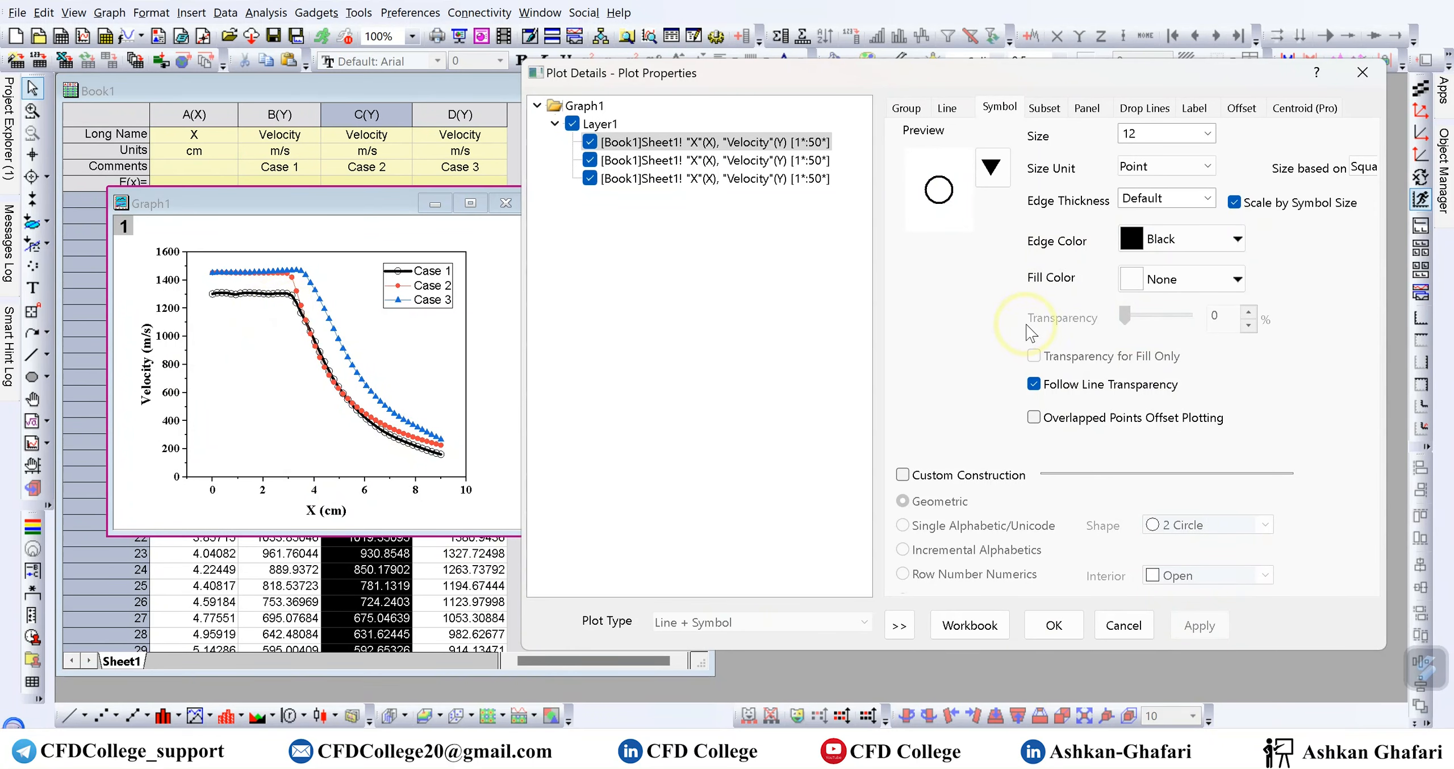
Step: Widen the plot properties dialog and try an edge thickness of 5 on the Case 1 symbols
{"action": "left_click", "coordinate": [1195, 165]}
{"action": "left_click", "coordinate": [1196, 166]}
{"action": "left_click_drag", "start_coordinate": [1386, 196], "coordinate": [1433, 193]}
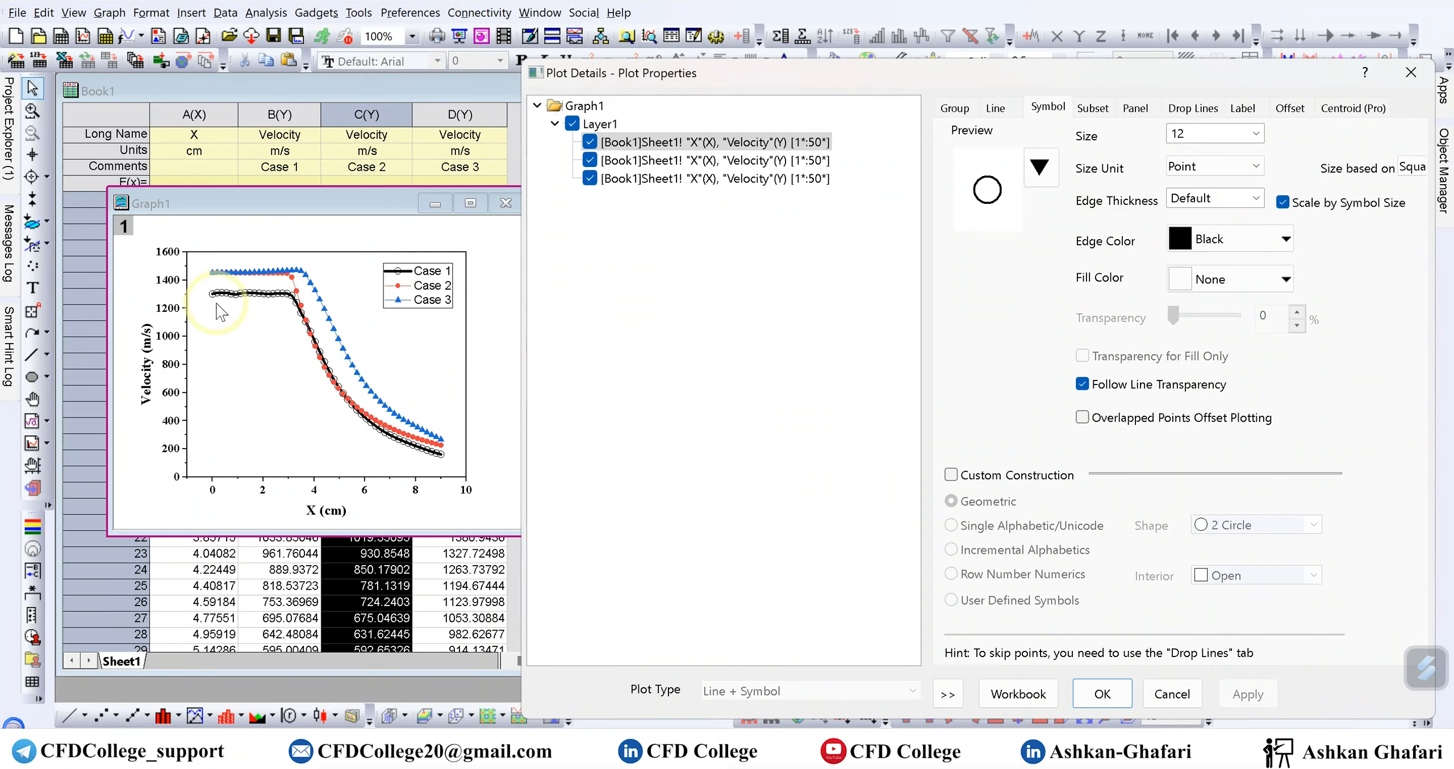
{"action": "left_click", "coordinate": [1255, 199]}
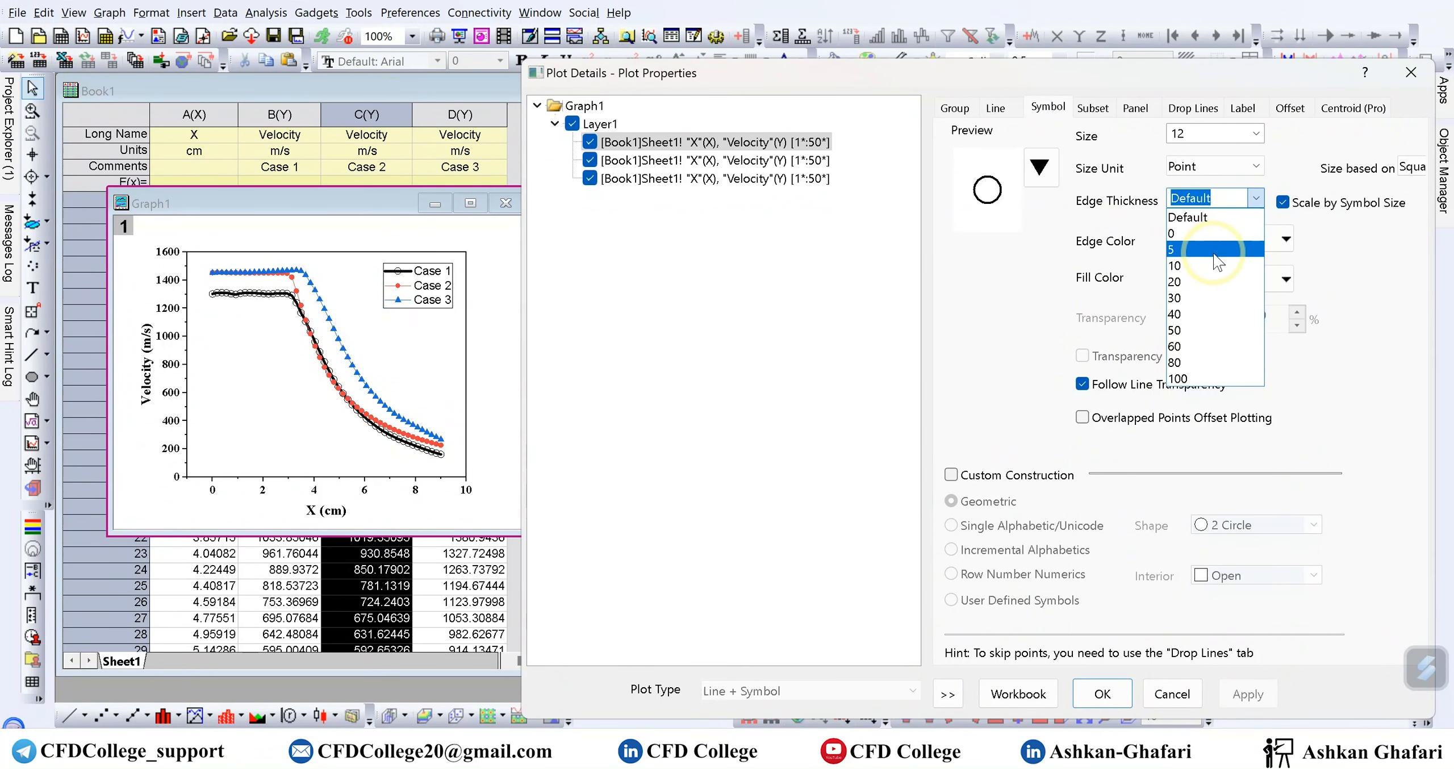
{"action": "left_click", "coordinate": [1199, 250]}
{"action": "left_click", "coordinate": [1260, 695]}
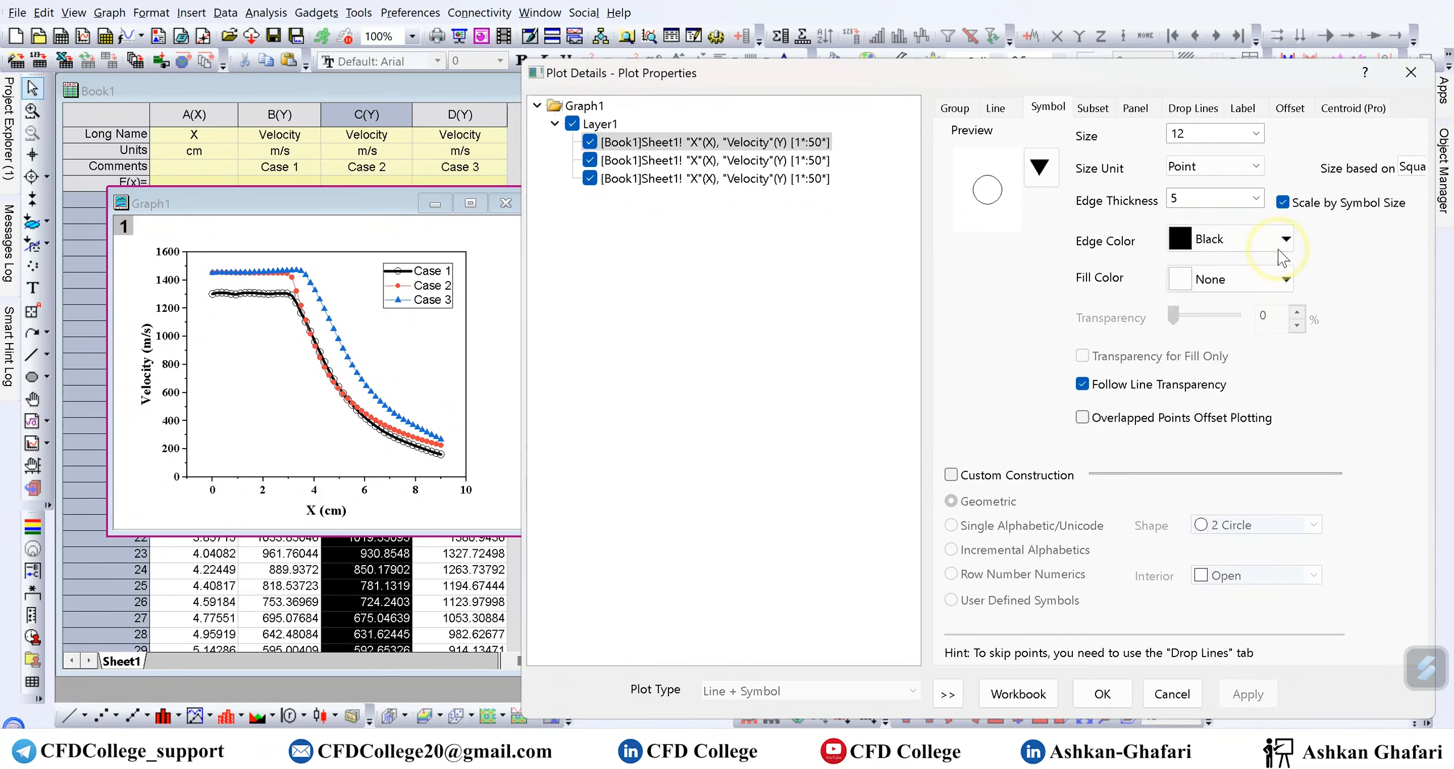
Step: Set the edge thickness of the Case 1 symbols to 30 and apply it
{"action": "left_click", "coordinate": [1256, 198]}
{"action": "left_click", "coordinate": [1218, 298]}
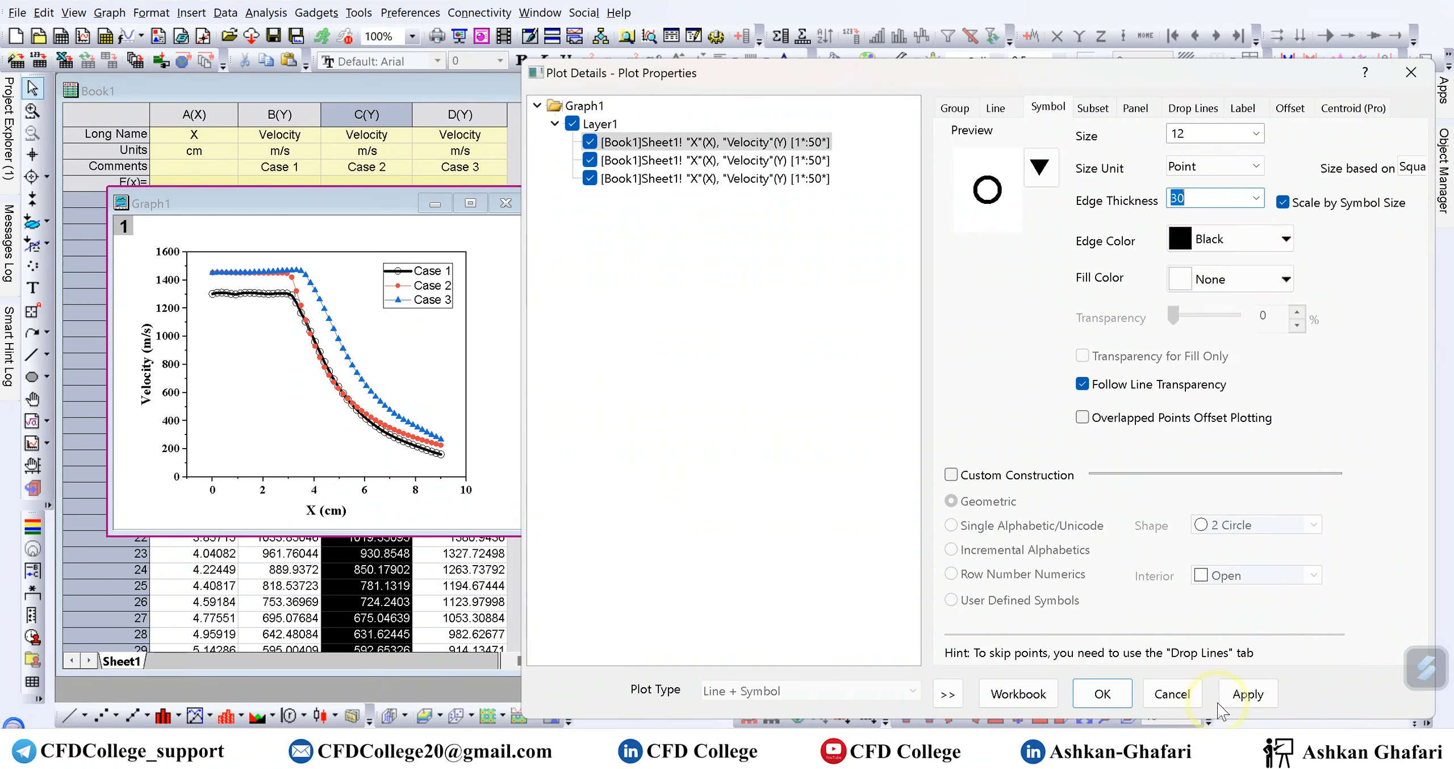
{"action": "left_click", "coordinate": [1247, 694]}
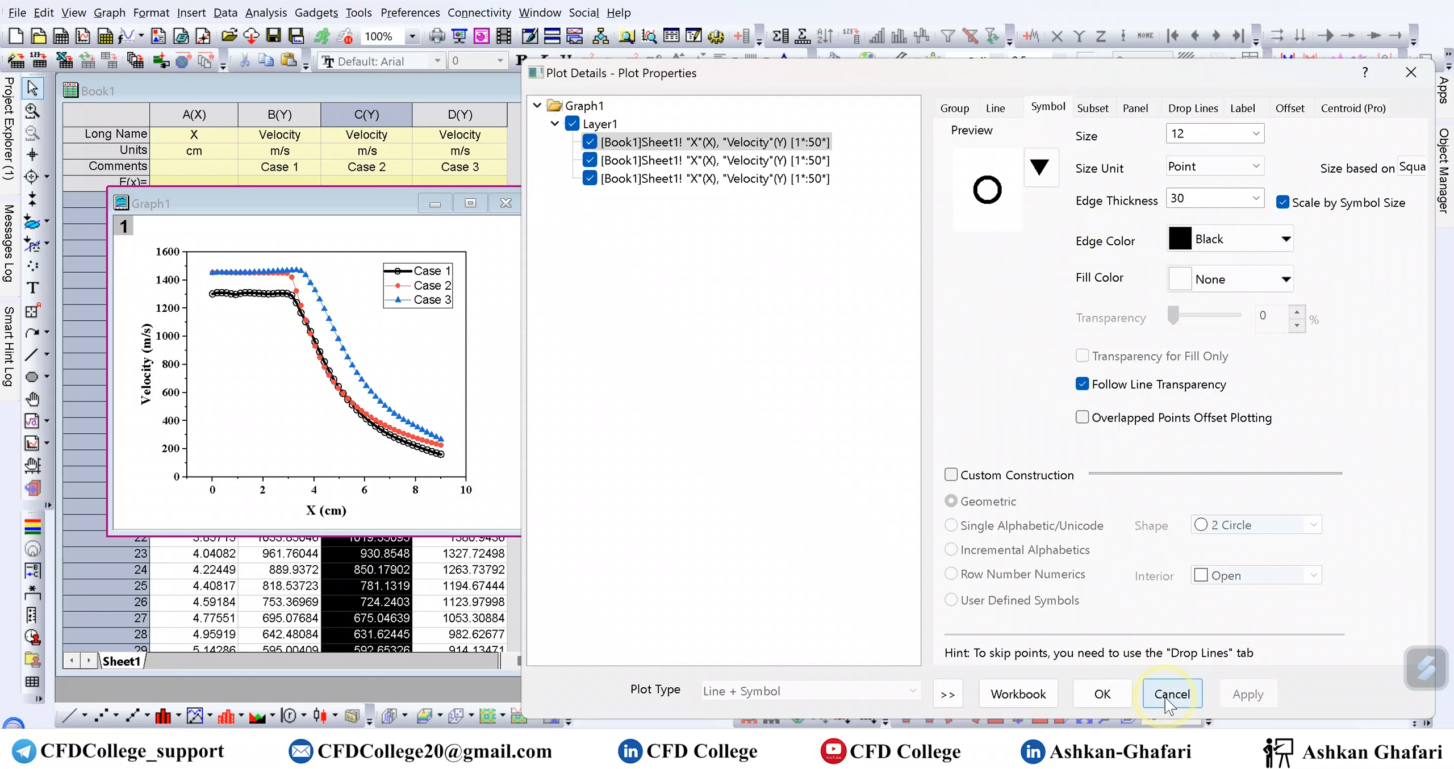
Step: Select the Case 2 curve, set its symbol size to 12 and apply it
{"action": "left_click", "coordinate": [704, 164]}
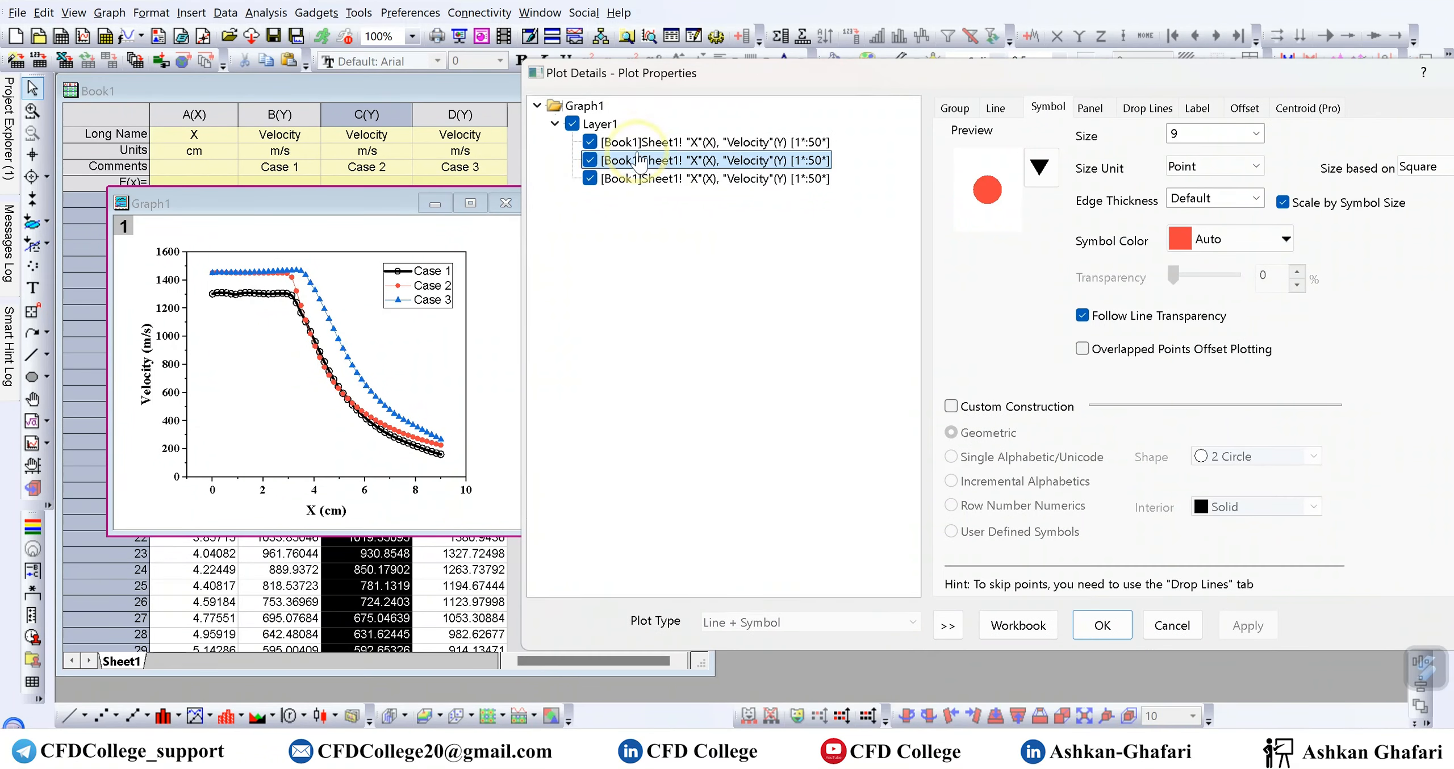
{"action": "mouse_move", "coordinate": [676, 167]}
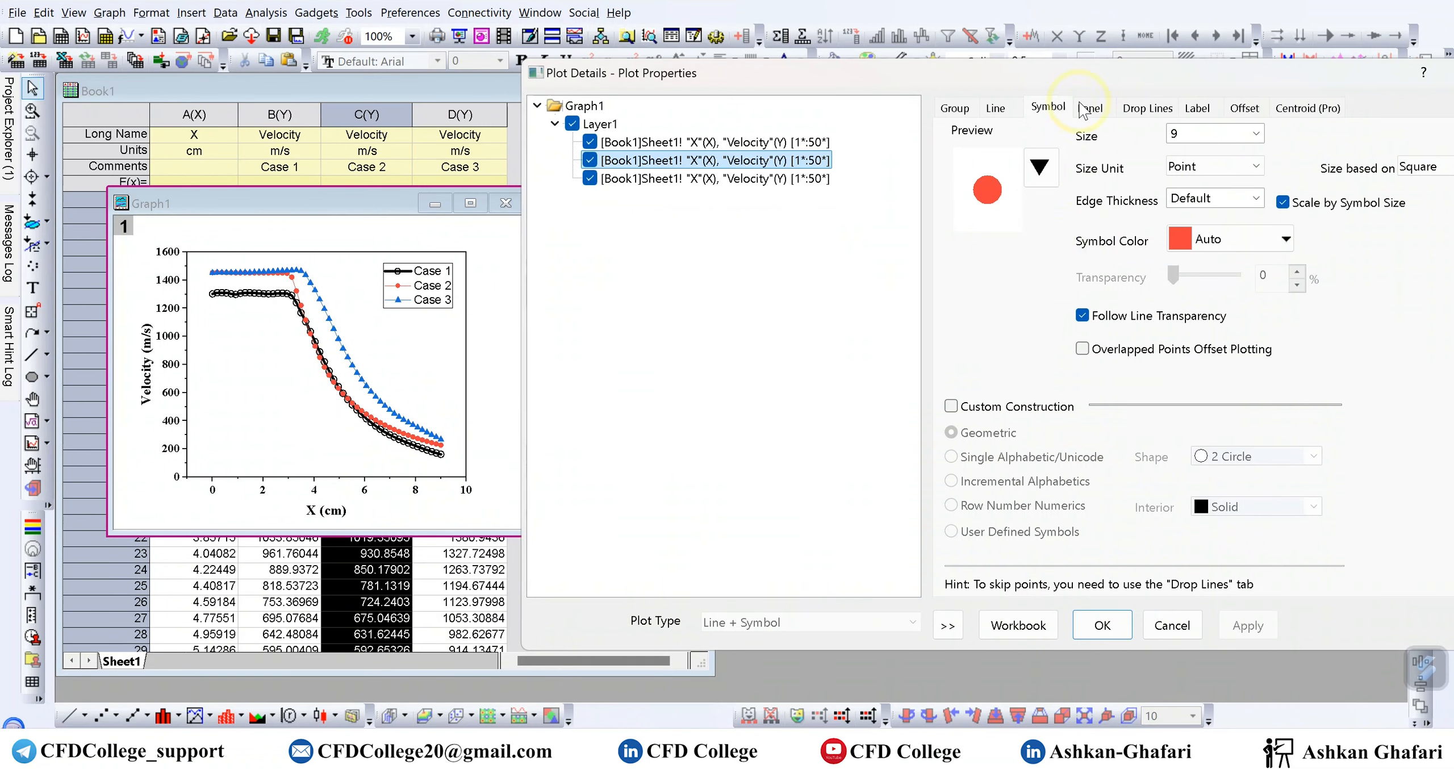
{"action": "left_click", "coordinate": [1255, 133]}
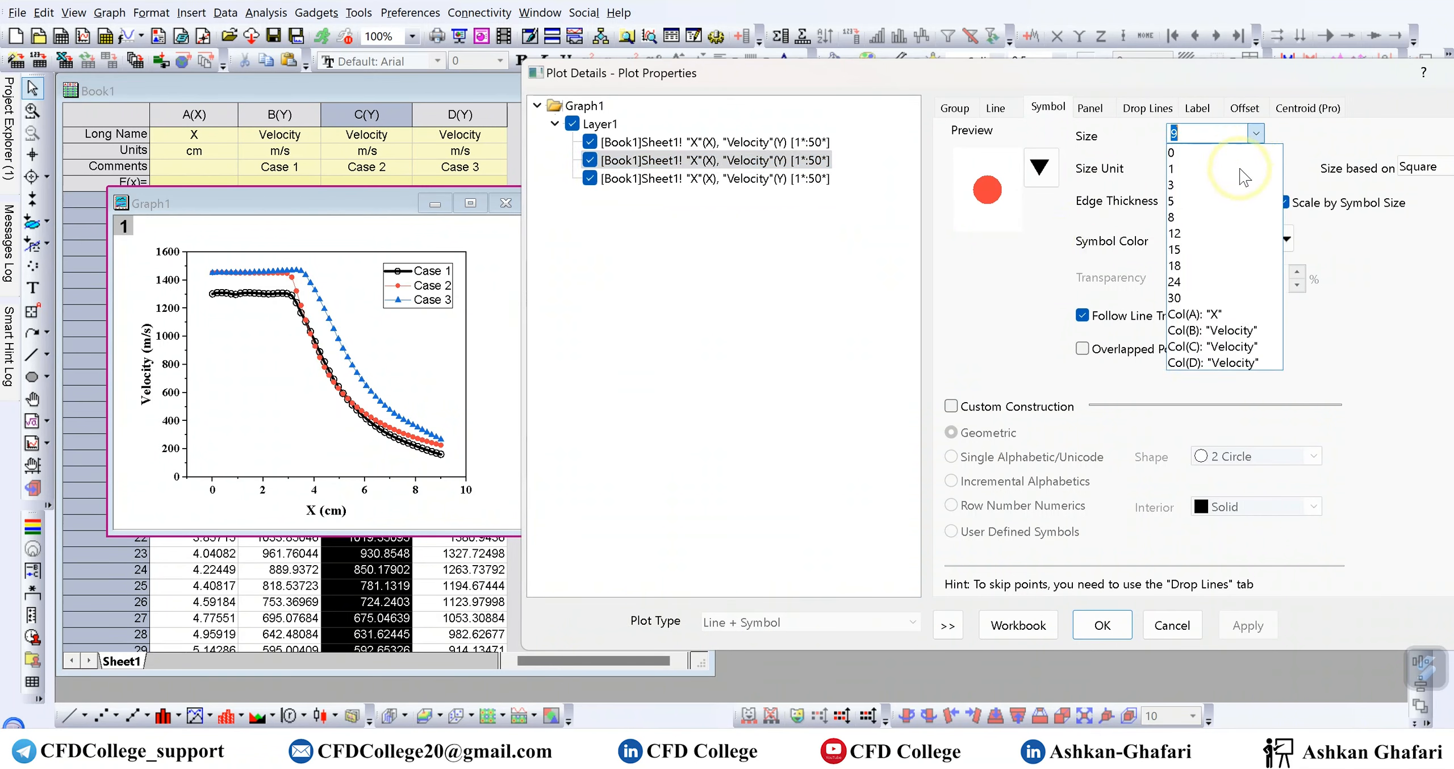
{"action": "left_click", "coordinate": [1209, 227]}
{"action": "left_click", "coordinate": [1245, 626]}
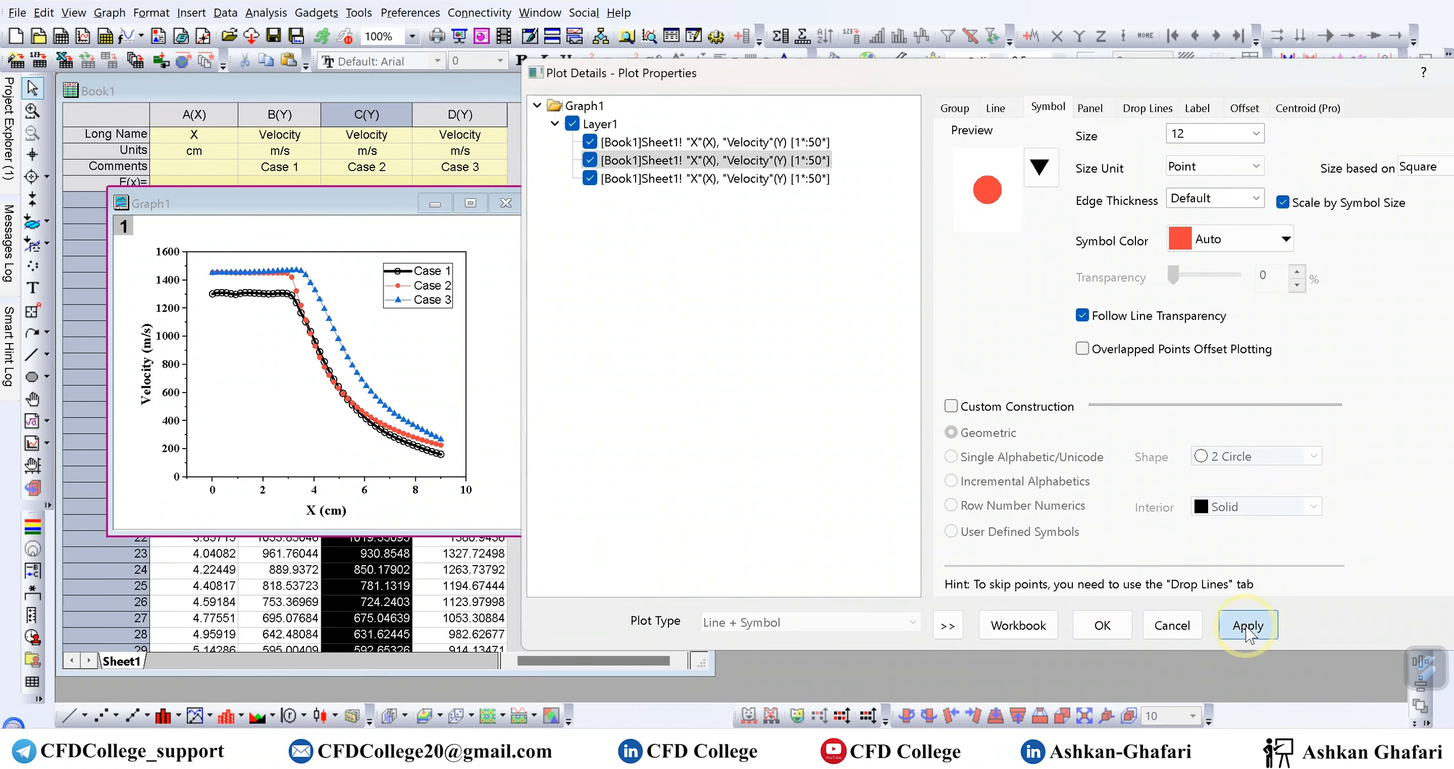
{"action": "left_click", "coordinate": [986, 211]}
{"action": "left_click", "coordinate": [1034, 171]}
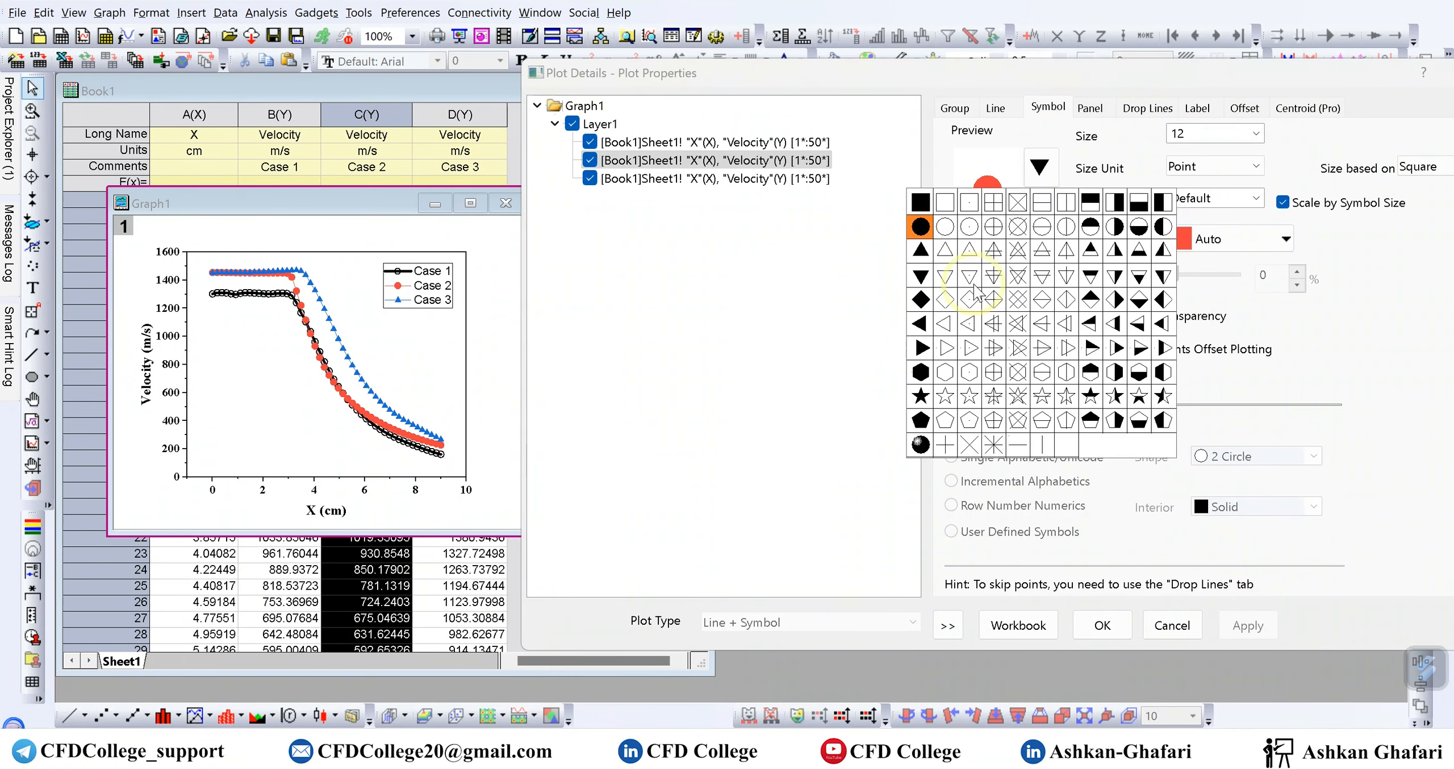
{"action": "left_click", "coordinate": [1358, 409]}
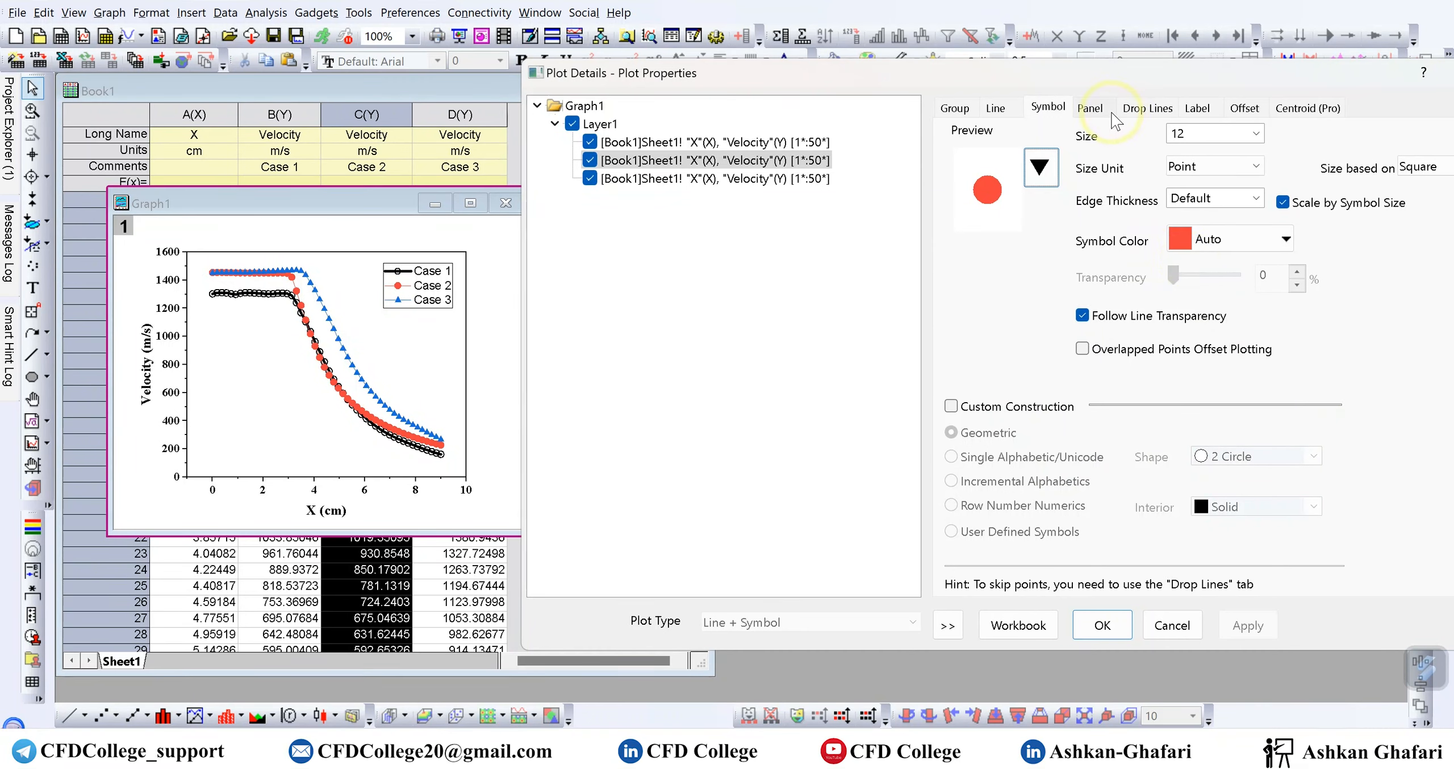
{"action": "left_click", "coordinate": [1096, 108]}
{"action": "left_click", "coordinate": [1145, 111]}
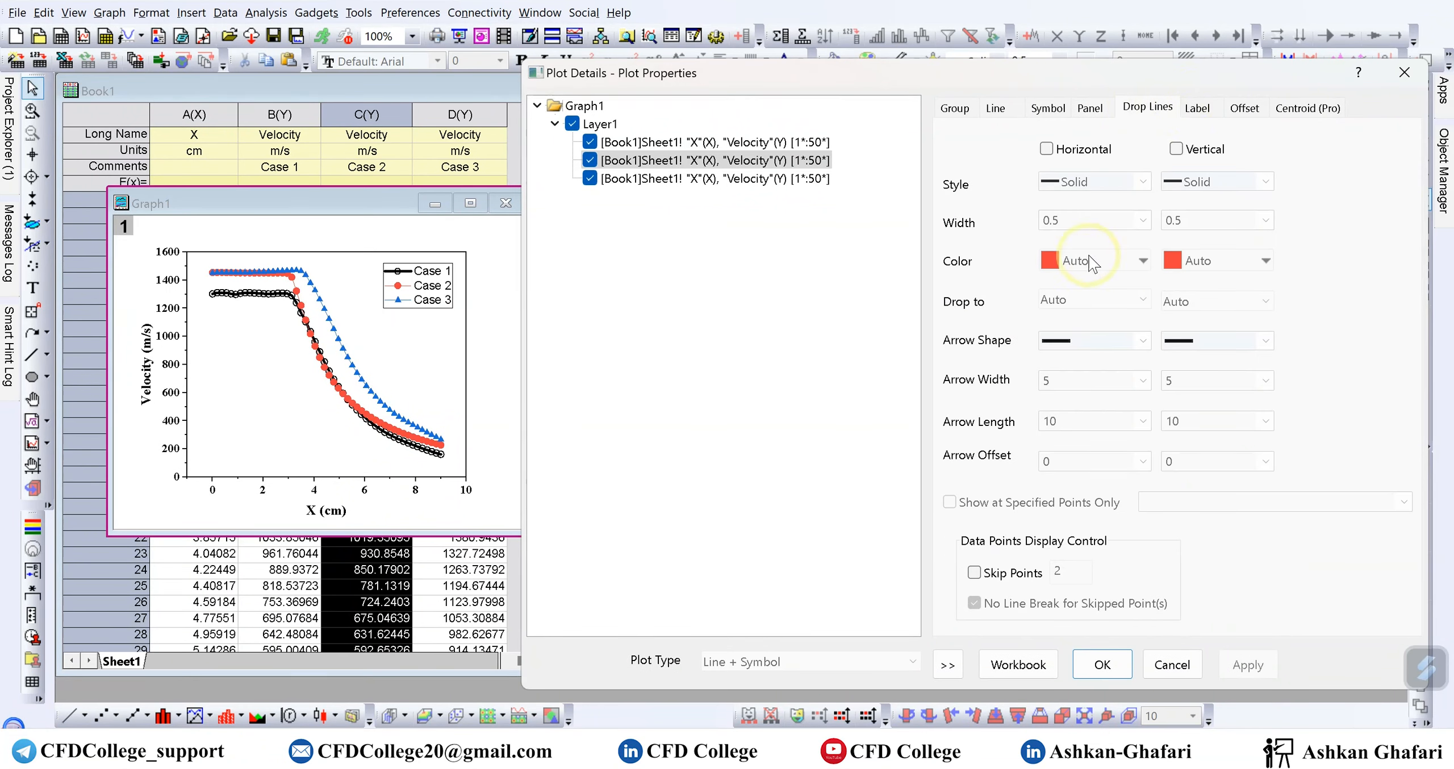
{"action": "left_click", "coordinate": [1199, 109]}
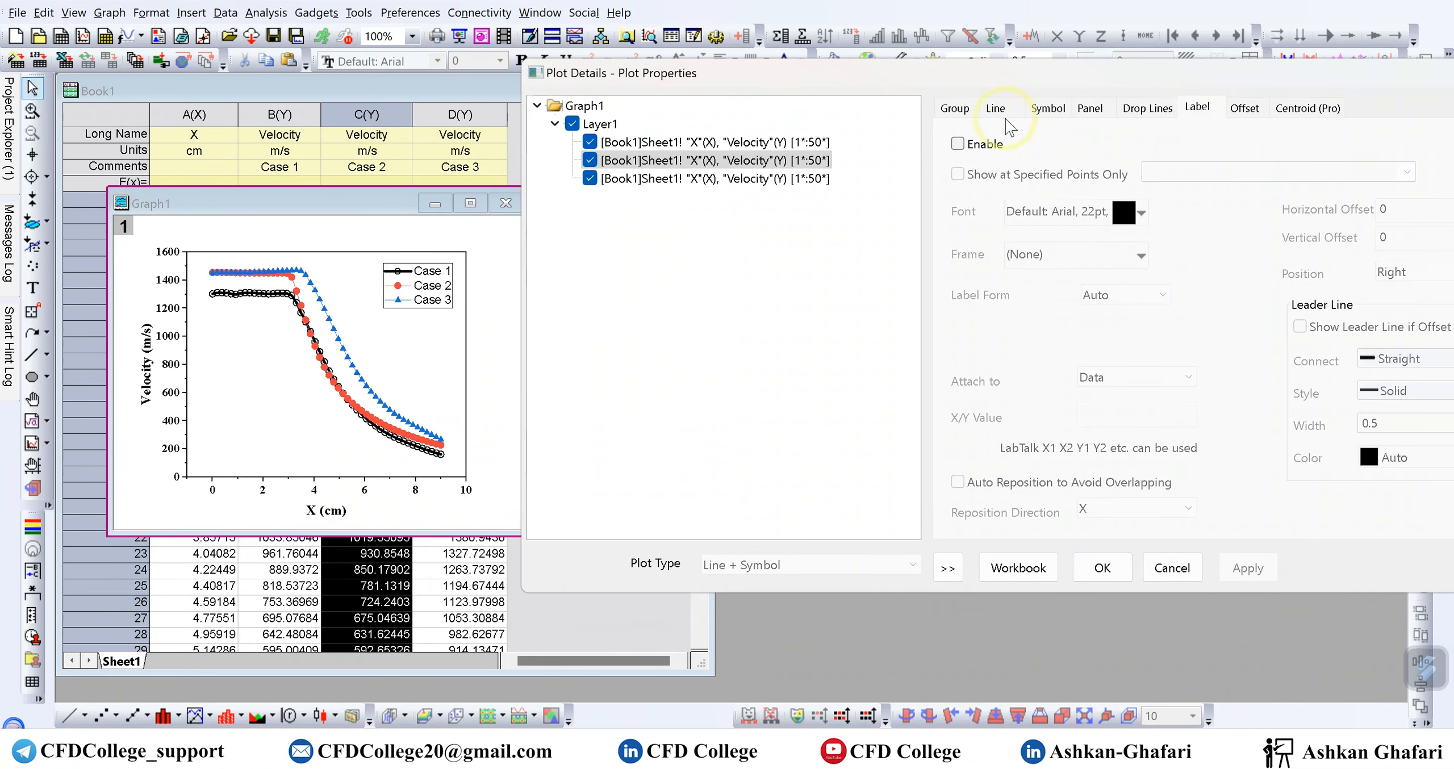
{"action": "left_click", "coordinate": [953, 113]}
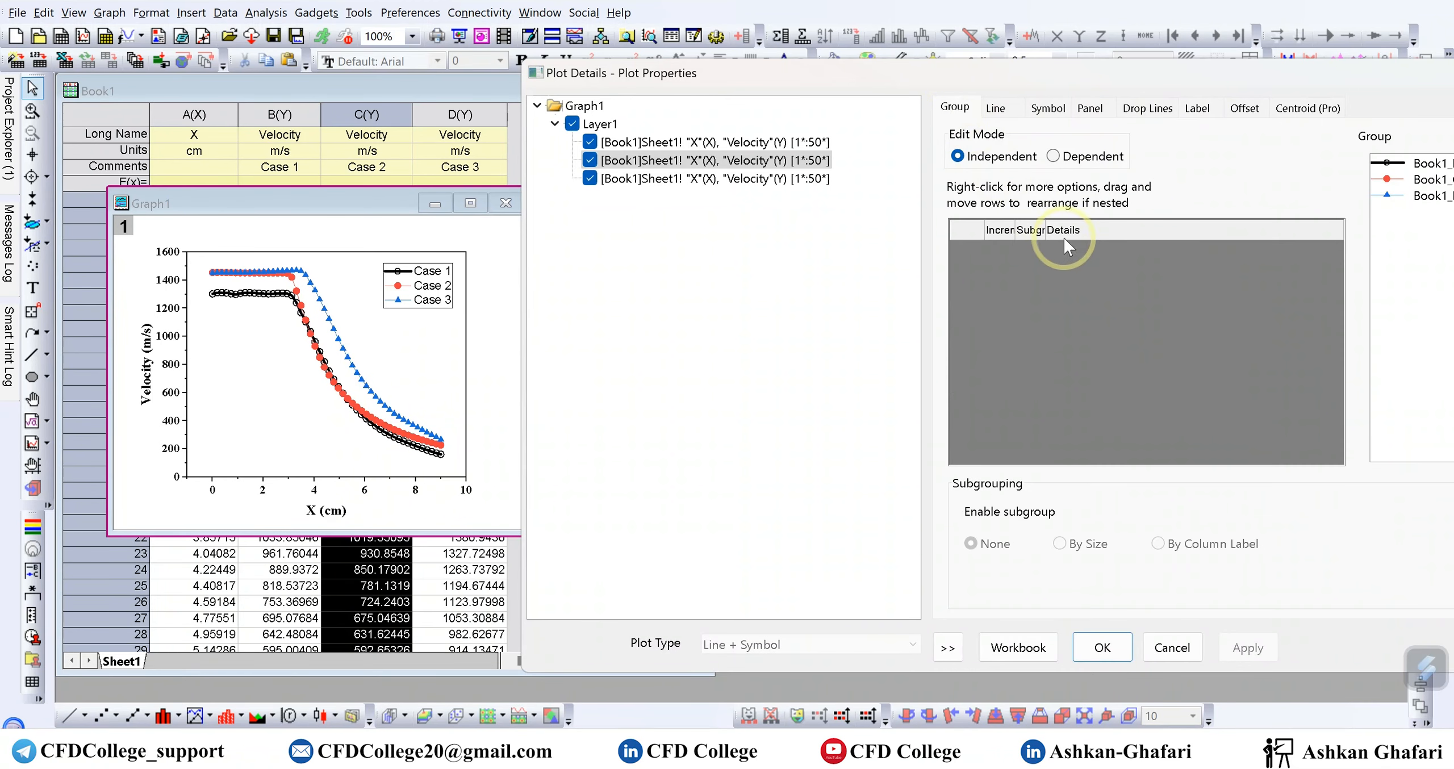
Step: Try line widths of 2 and 3 on the Case 2 curve, applying each, and close the plot properties
{"action": "left_click", "coordinate": [1004, 116]}
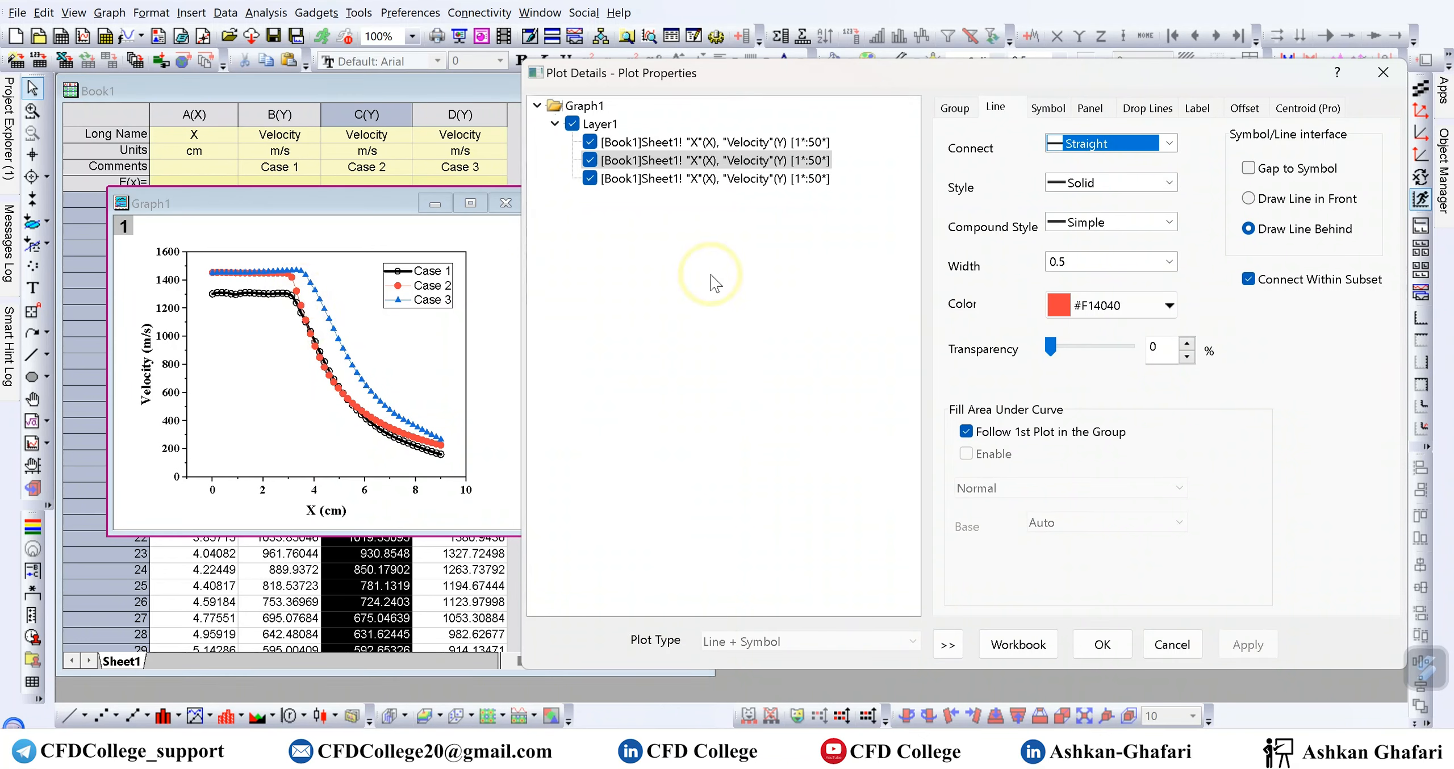
{"action": "left_click", "coordinate": [1168, 261]}
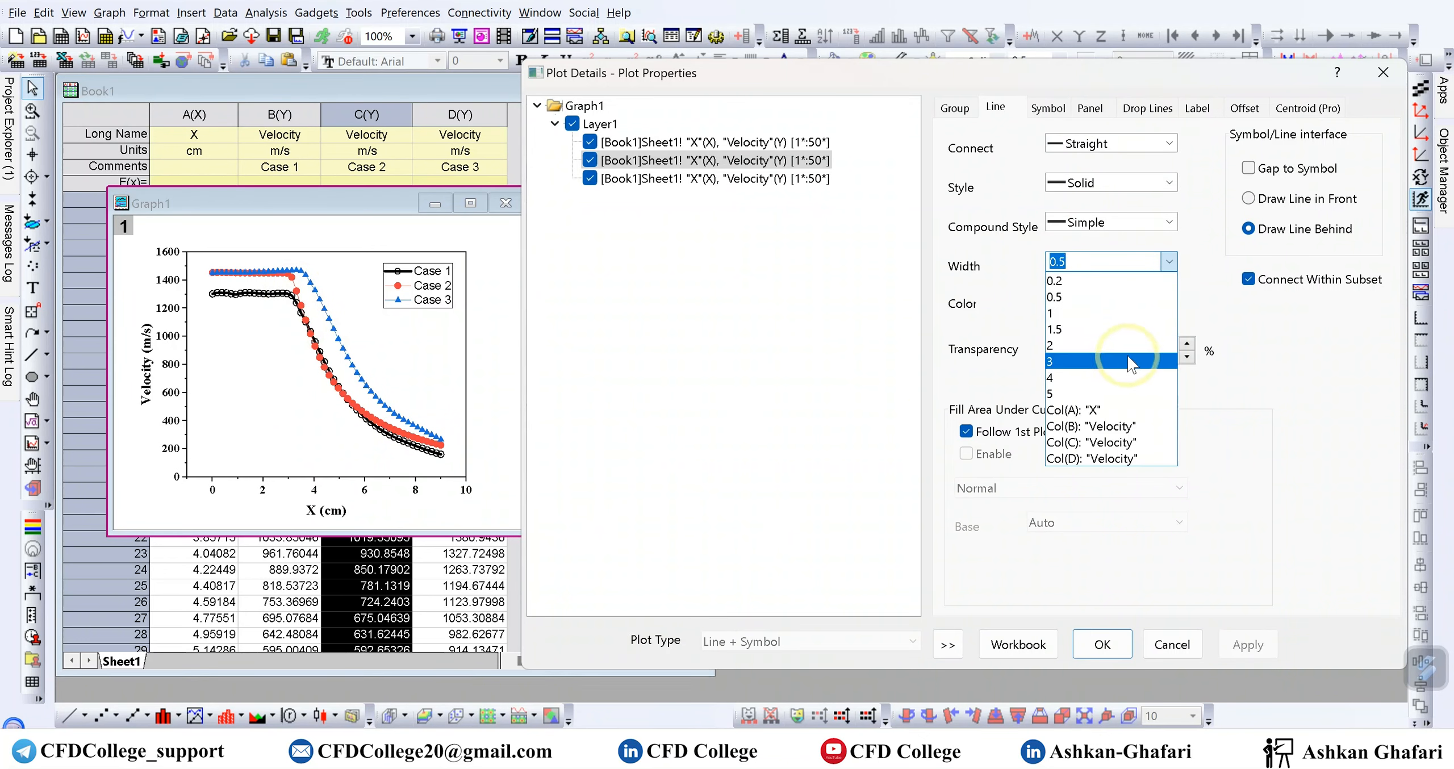
{"action": "left_click", "coordinate": [1131, 338]}
{"action": "left_click", "coordinate": [1240, 642]}
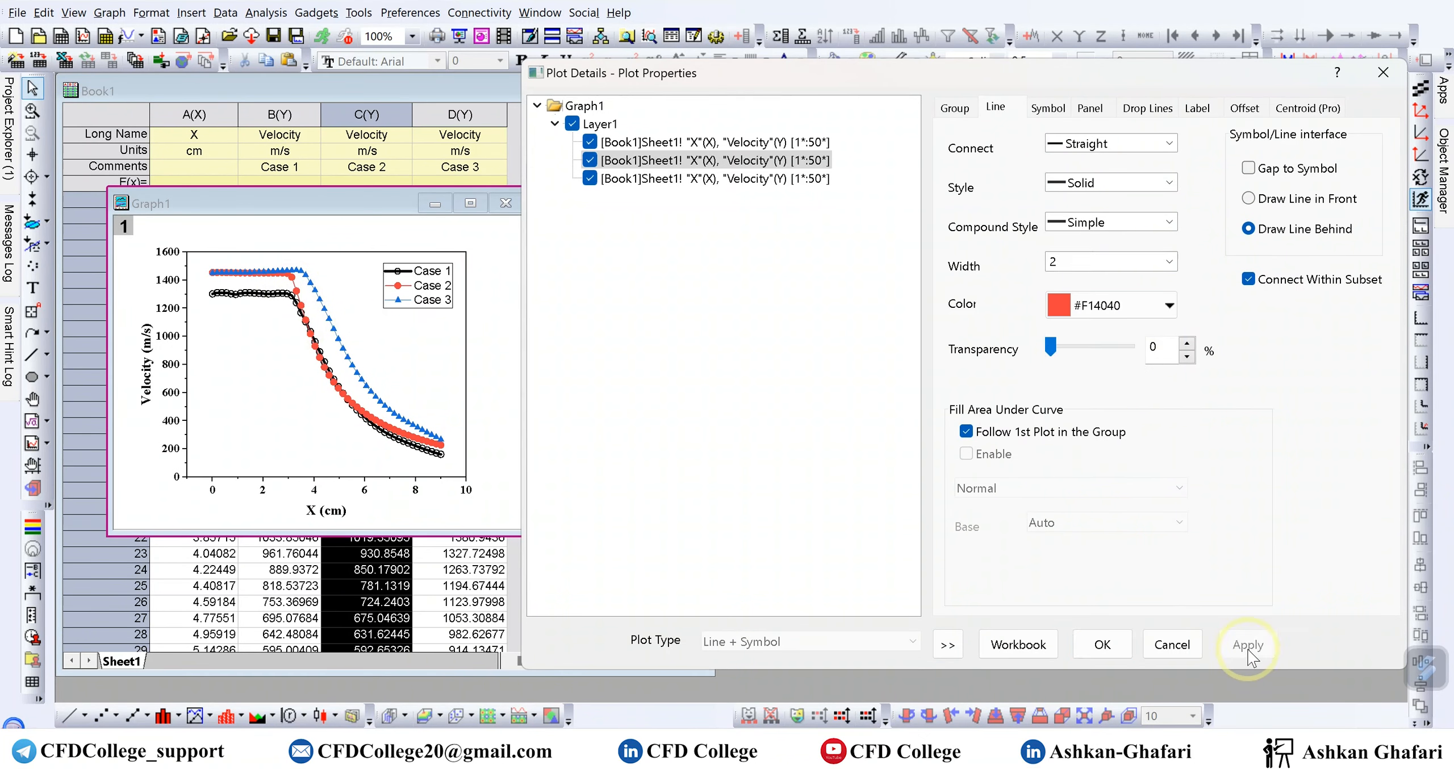
{"action": "left_click", "coordinate": [1168, 262]}
{"action": "left_click", "coordinate": [1105, 360]}
{"action": "left_click", "coordinate": [1229, 646]}
{"action": "left_click", "coordinate": [1154, 650]}
Step: Reopen the plot properties of the Case 2 curve, set its line width to 5 and apply it
{"action": "left_click", "coordinate": [32, 110]}
{"action": "left_click_drag", "start_coordinate": [247, 261], "coordinate": [343, 335]}
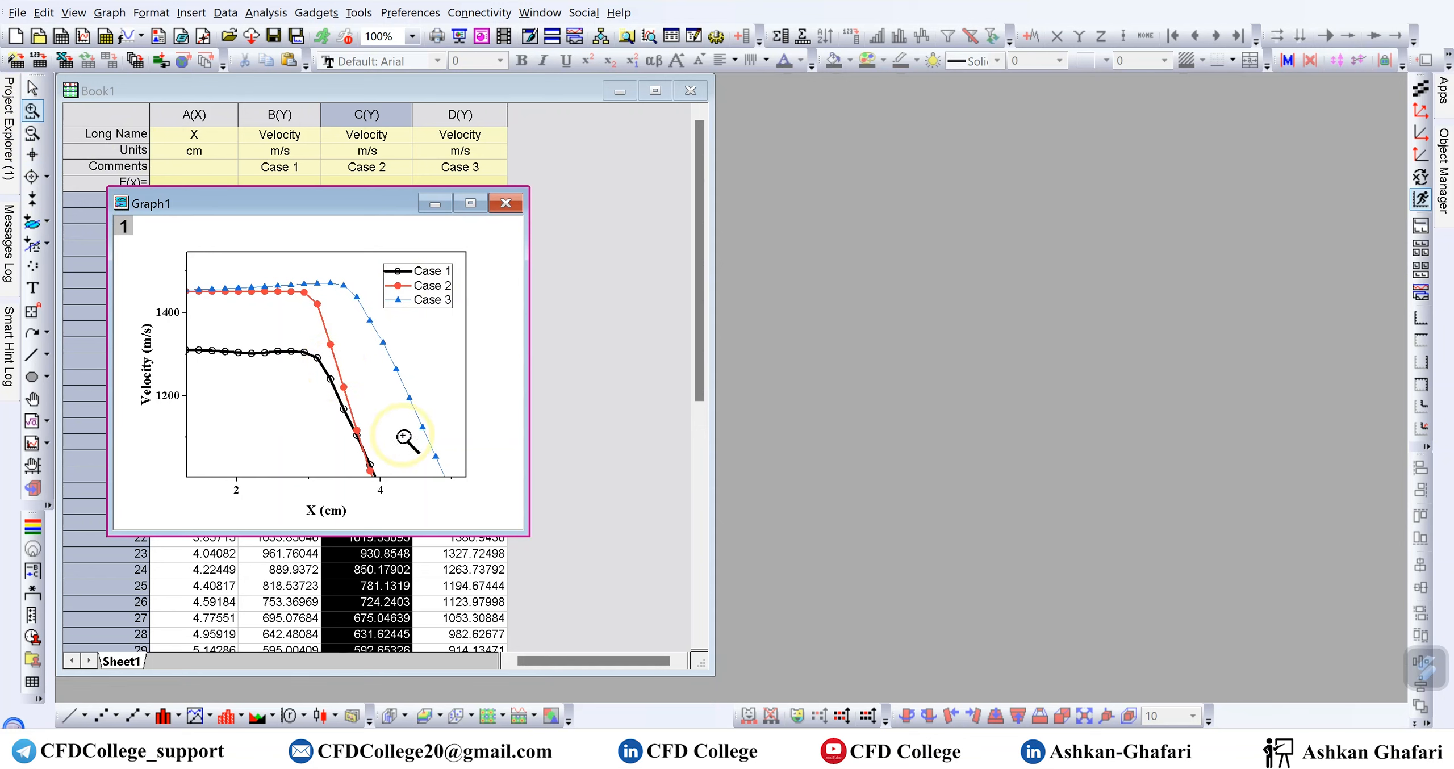
{"action": "left_click", "coordinate": [31, 88]}
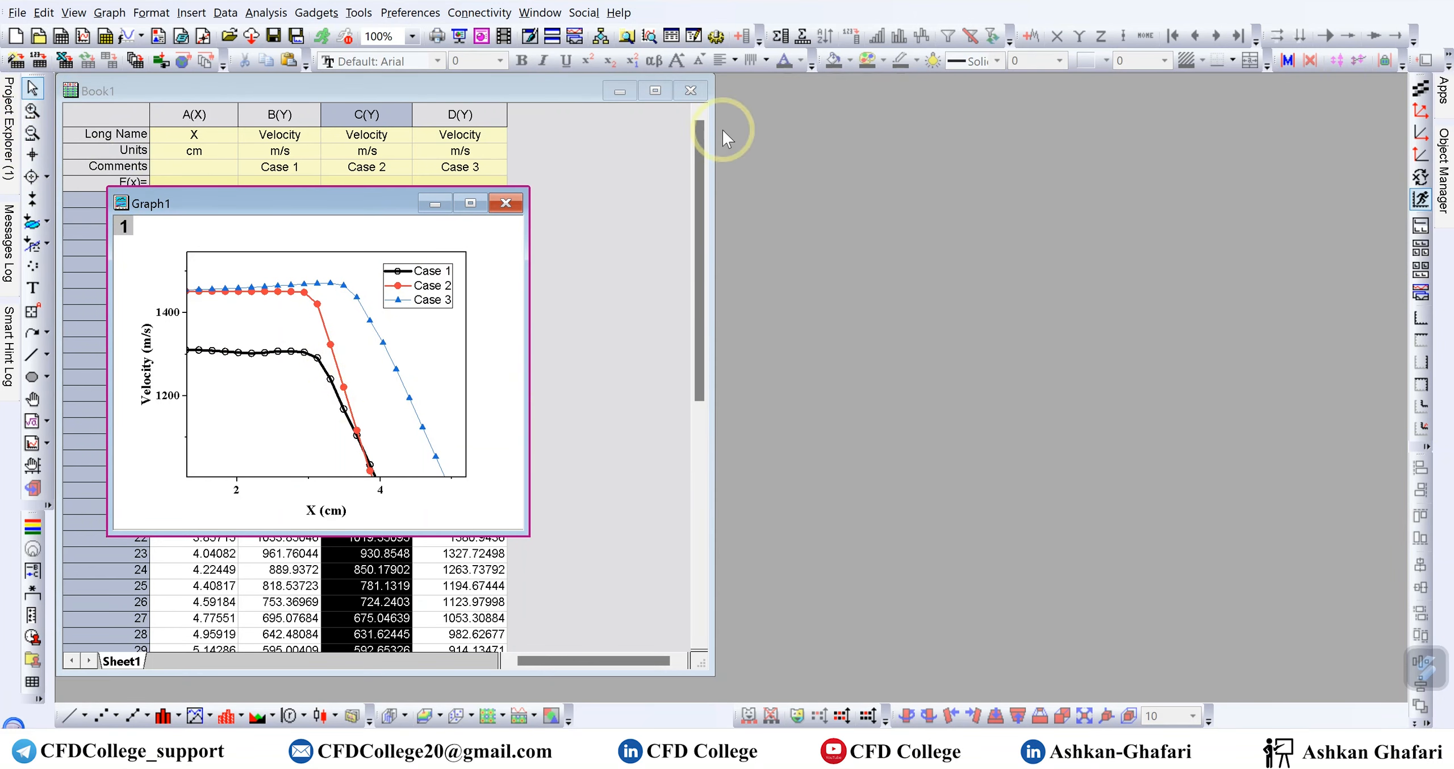
{"action": "double_click", "coordinate": [332, 349]}
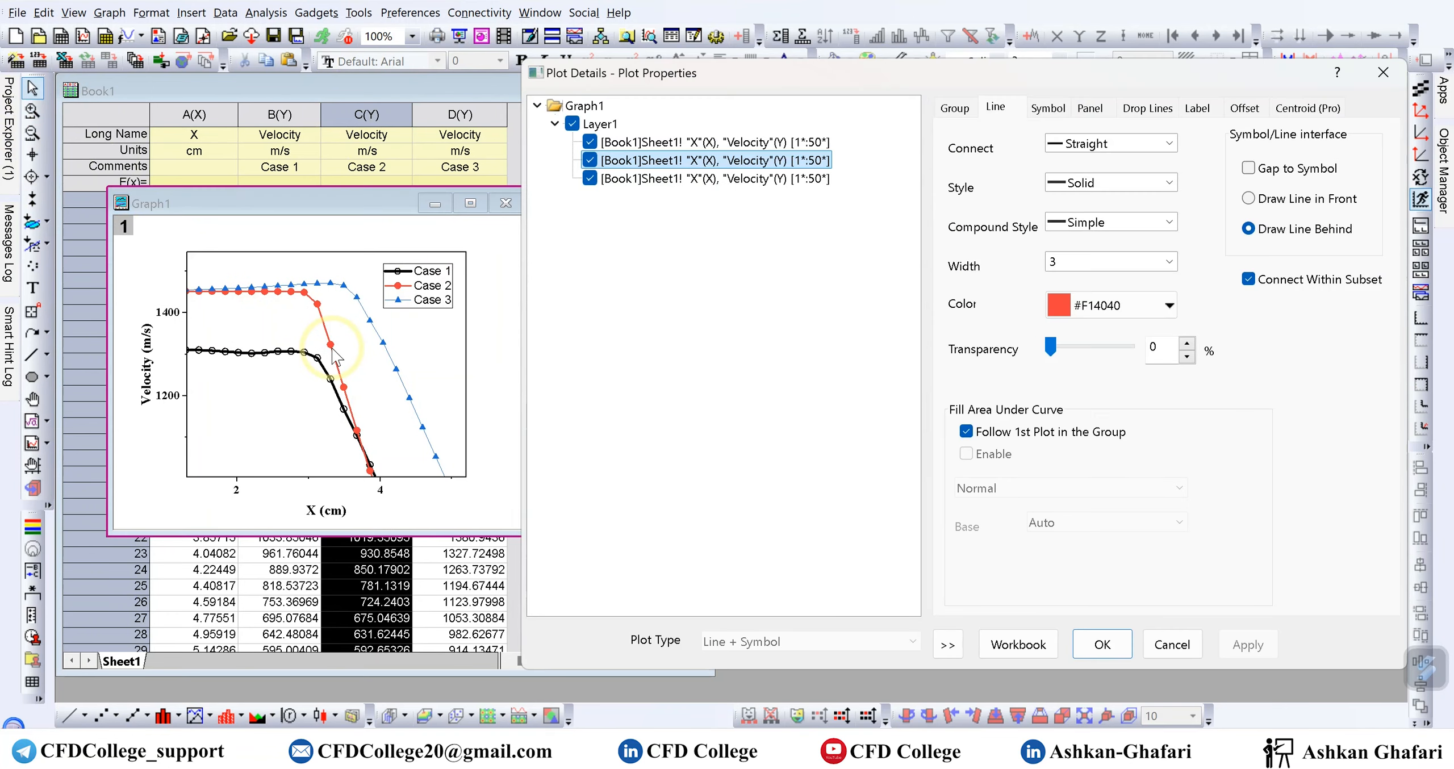
{"action": "left_click", "coordinate": [1169, 262]}
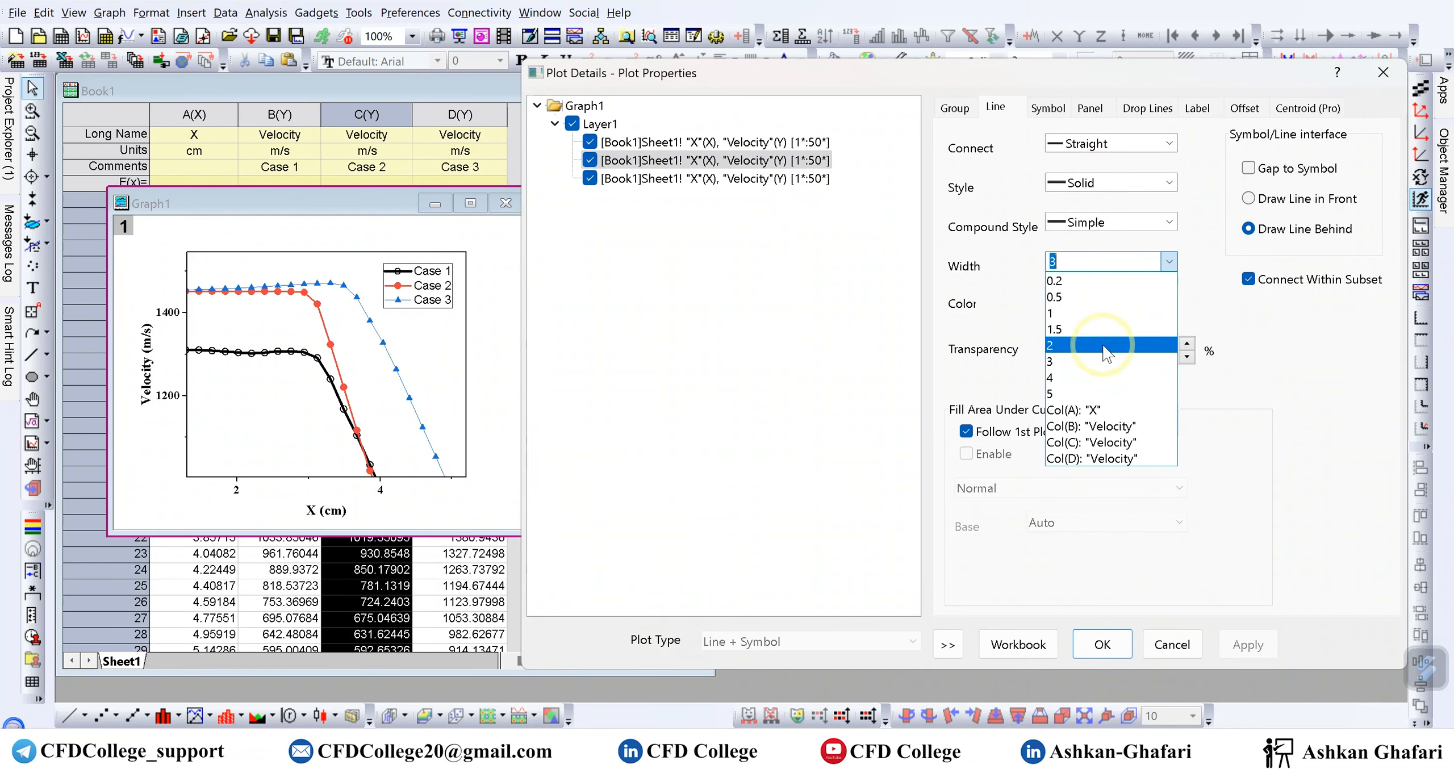
{"action": "left_click", "coordinate": [1100, 394]}
{"action": "left_click", "coordinate": [1248, 645]}
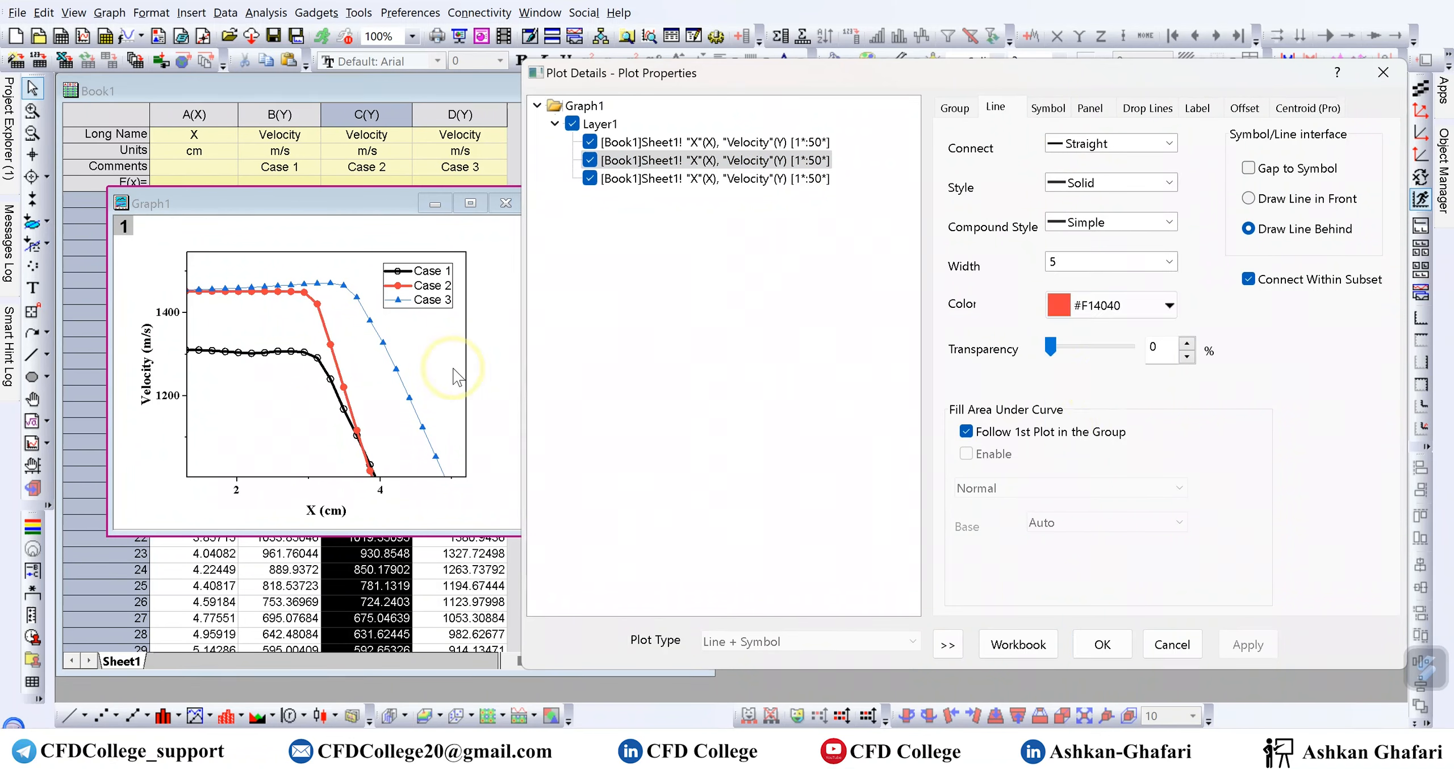
Step: Set the Case 2 symbol size to 15, apply it, and turn off Follow Line Transparency for the symbols
{"action": "left_click", "coordinate": [1045, 112]}
{"action": "left_click", "coordinate": [1253, 133]}
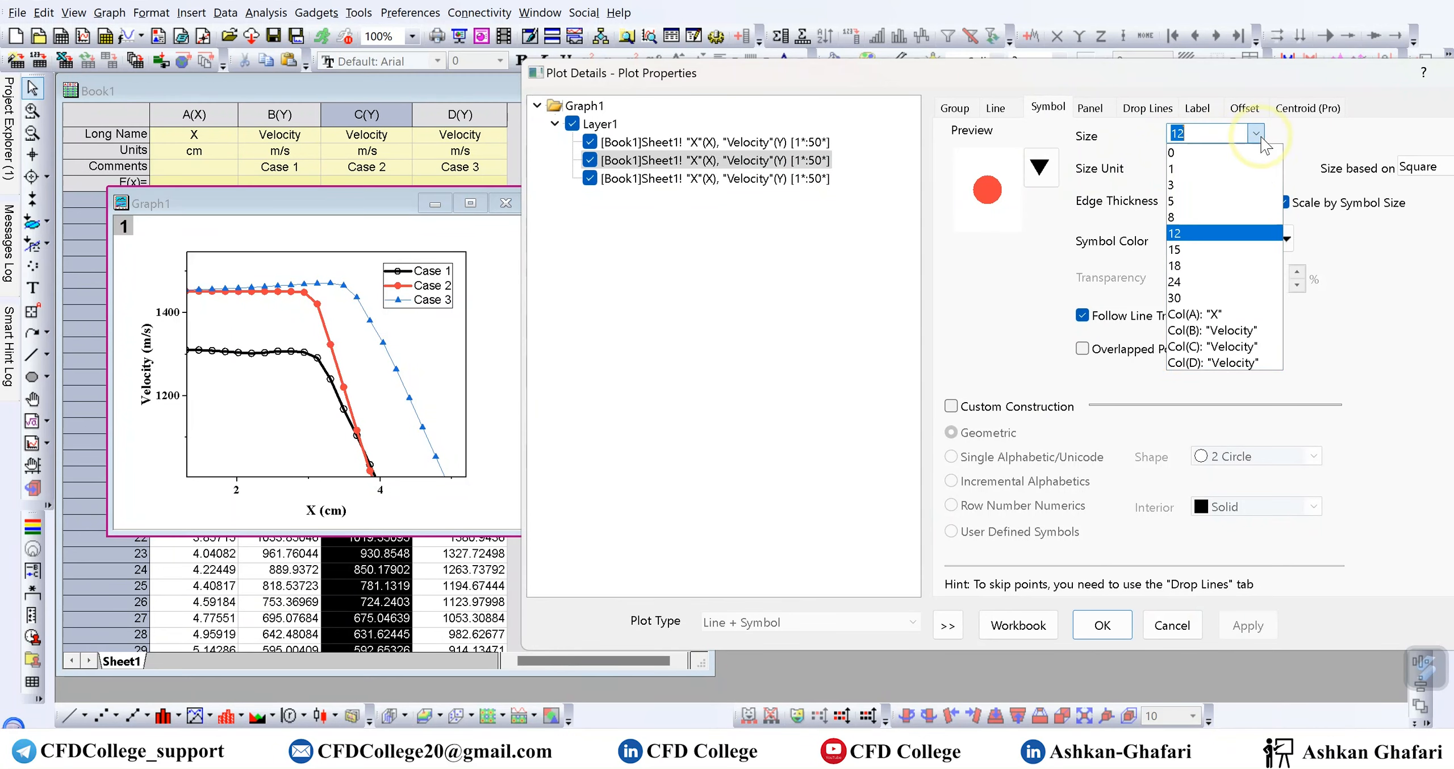
{"action": "left_click", "coordinate": [1209, 249]}
{"action": "left_click", "coordinate": [1248, 626]}
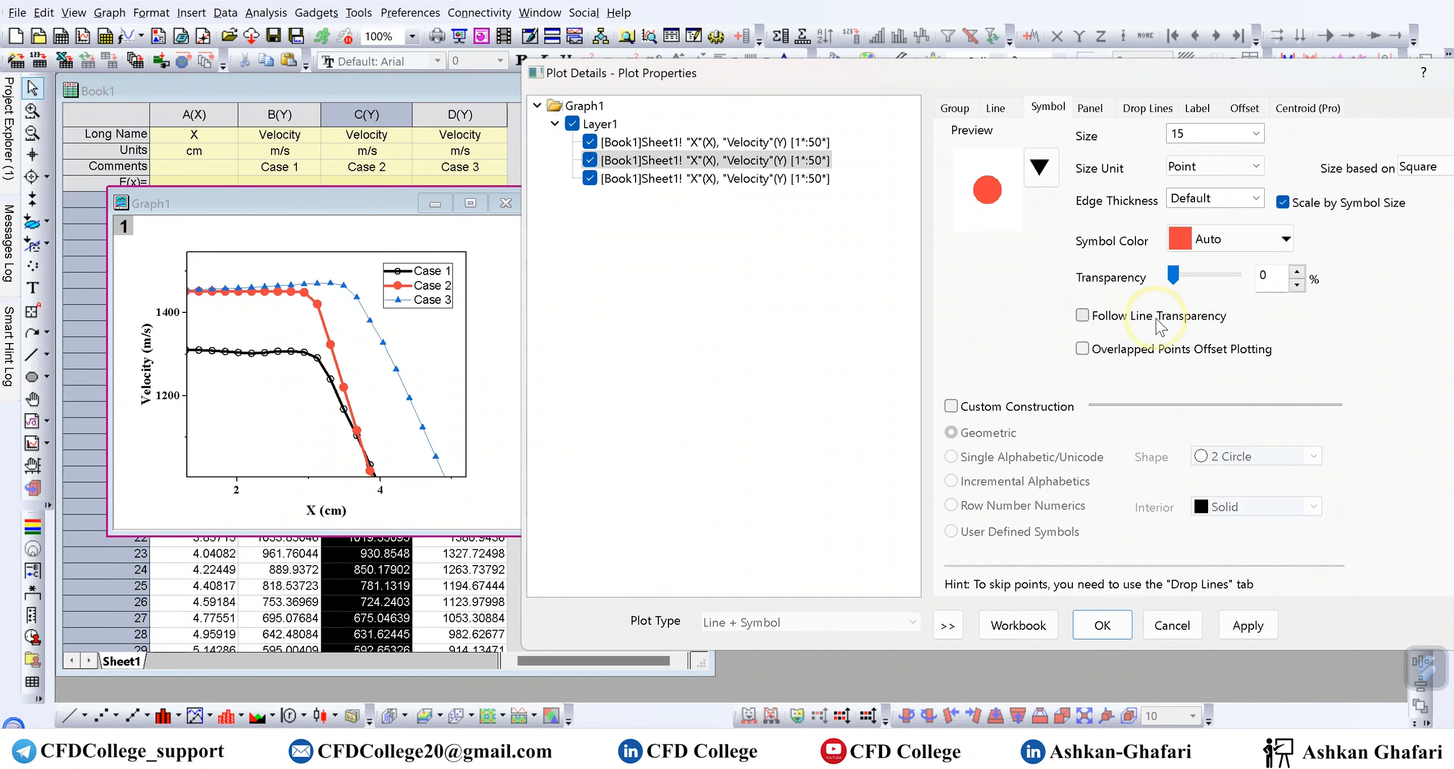
Step: Try 35% transparency on the Case 2 symbols and replace it with 50%, applying each
{"action": "left_click", "coordinate": [995, 108]}
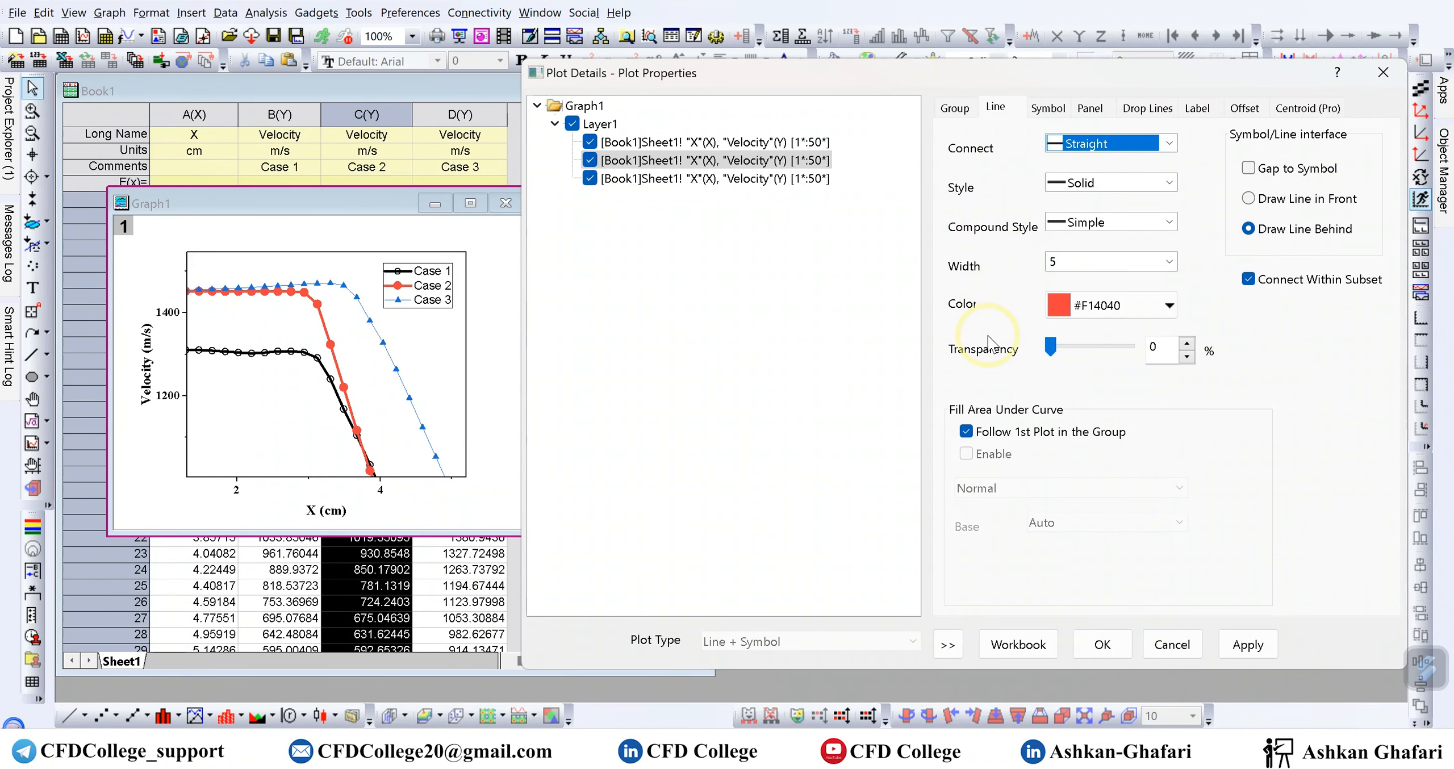
{"action": "left_click", "coordinate": [1048, 108]}
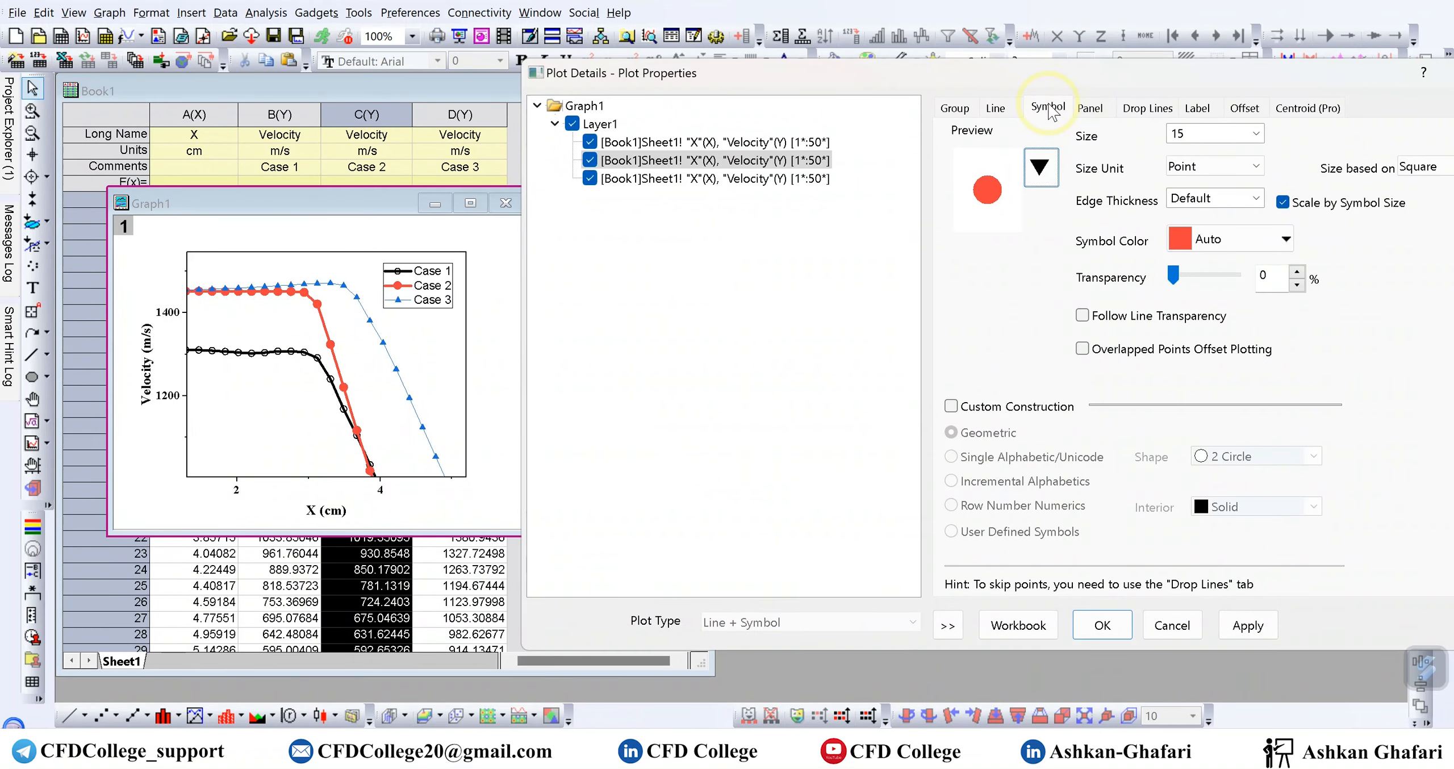
{"action": "left_click_drag", "start_coordinate": [1176, 287], "coordinate": [1198, 289]}
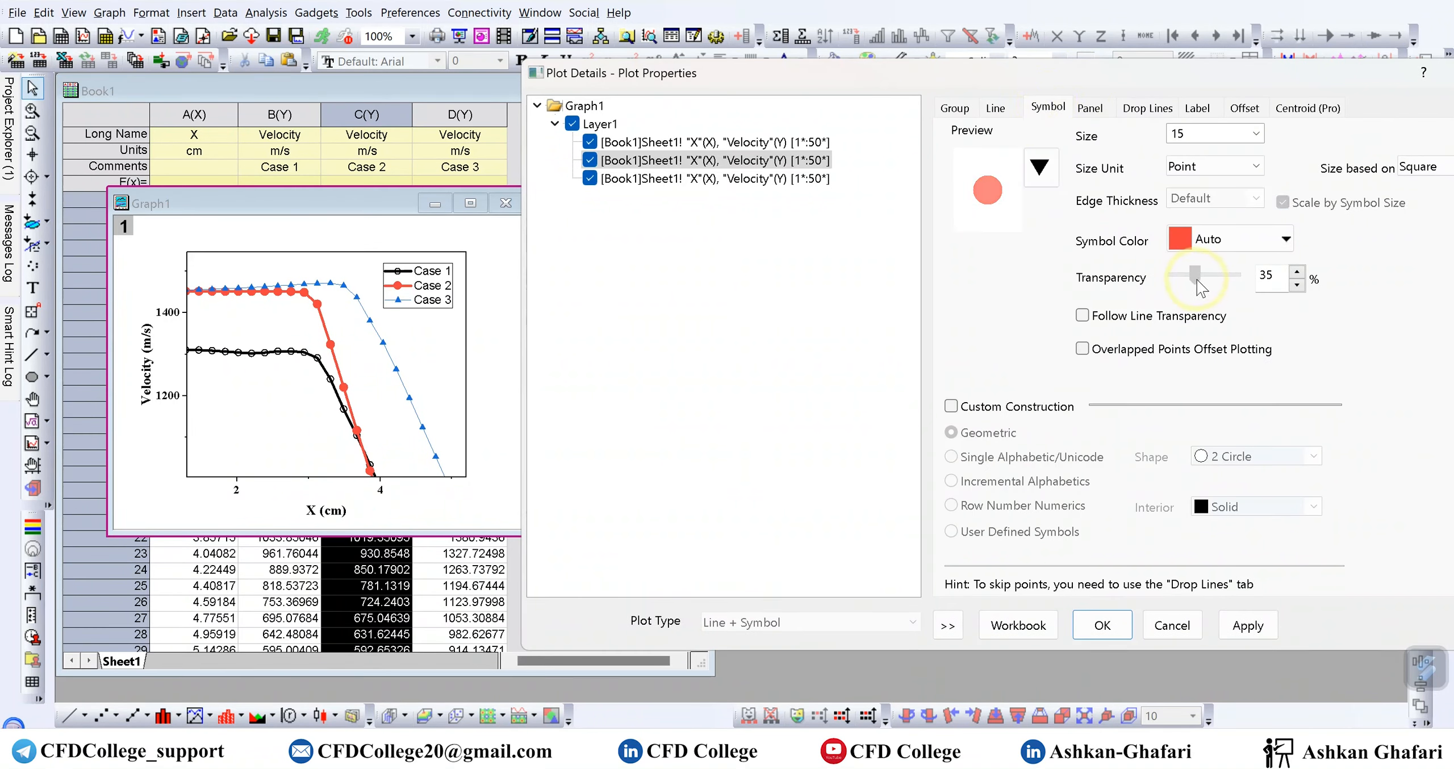
{"action": "left_click", "coordinate": [1244, 628]}
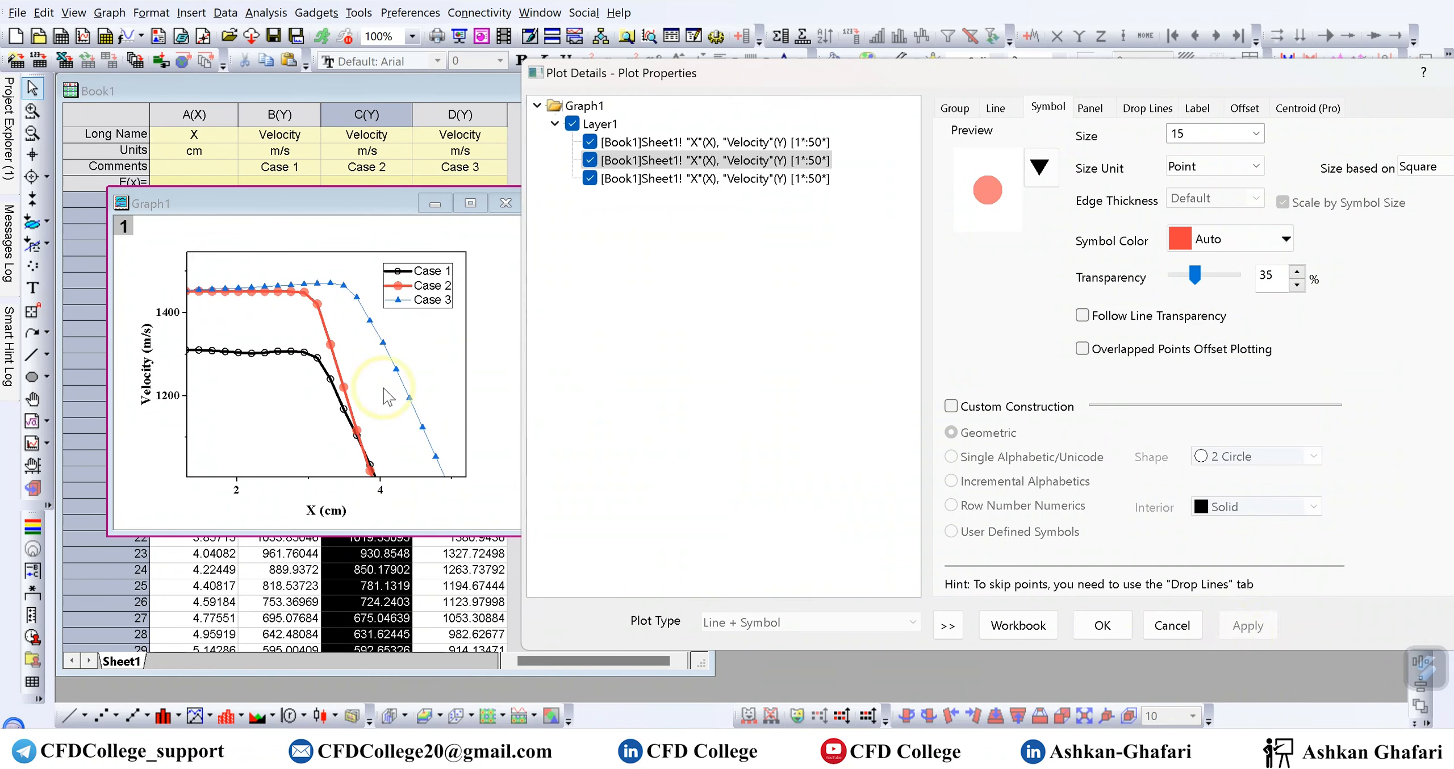
{"action": "left_click_drag", "start_coordinate": [1189, 268], "coordinate": [1206, 281]}
{"action": "left_click", "coordinate": [1247, 625]}
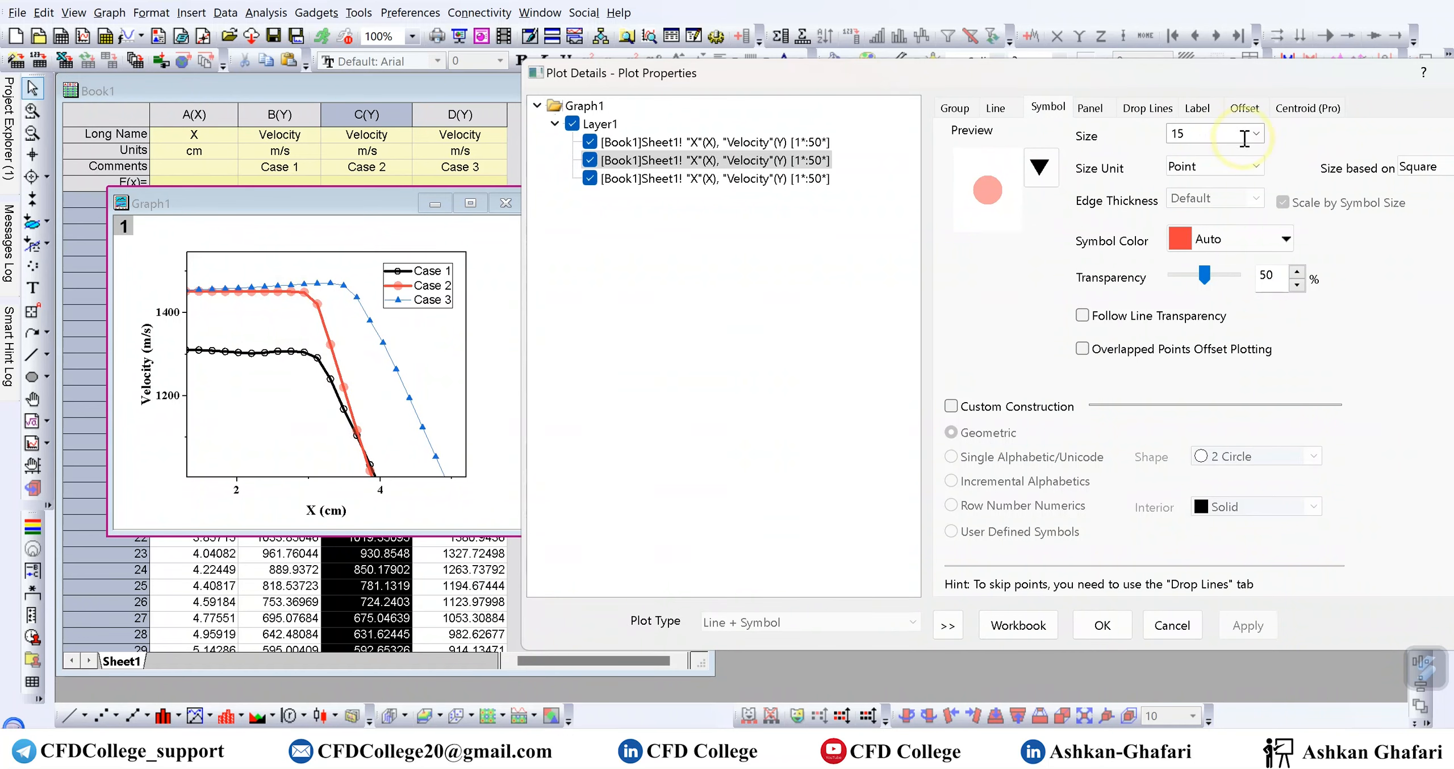
Step: Enter a custom symbol size of 25 for the Case 2 curve and apply it
{"action": "double_click", "coordinate": [1224, 133]}
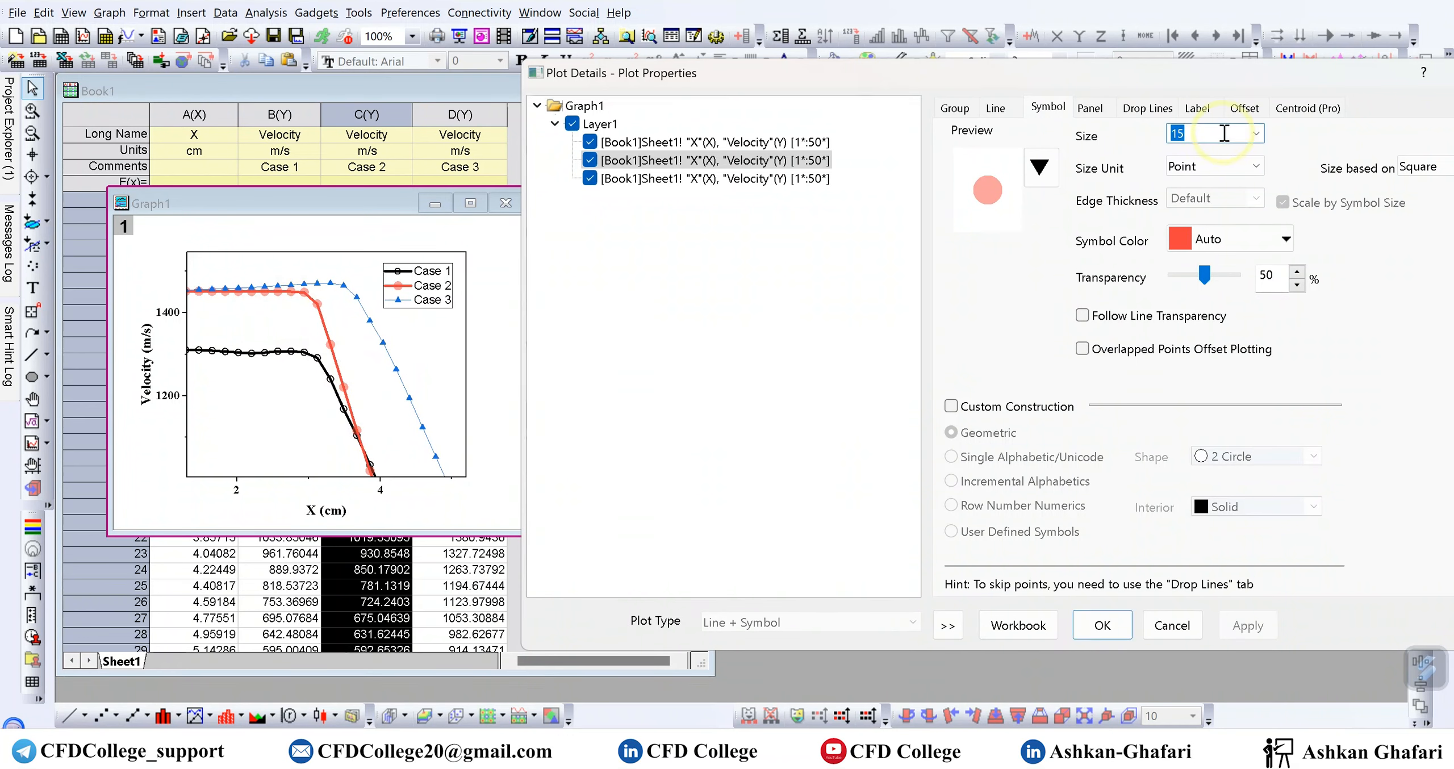
{"action": "left_click", "coordinate": [1256, 133]}
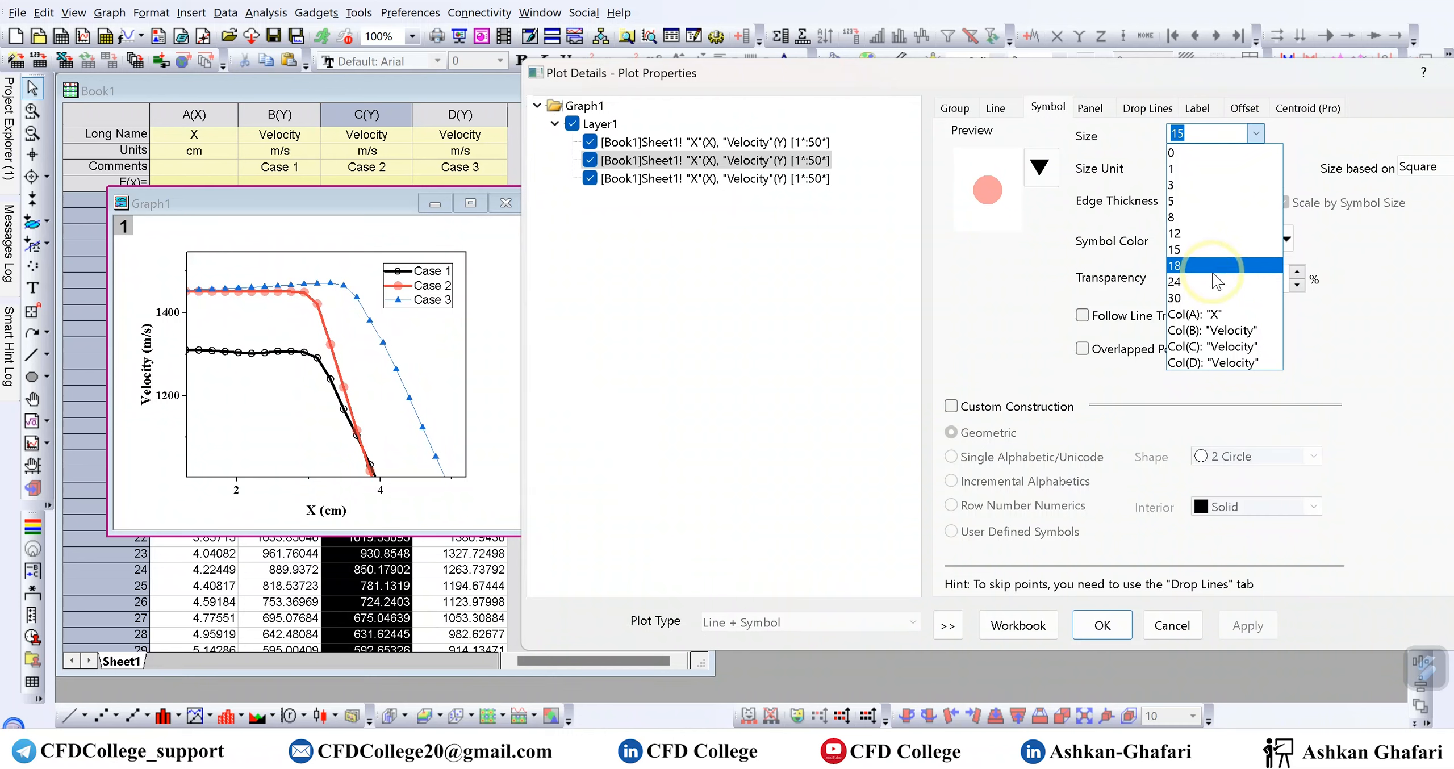
{"action": "left_click", "coordinate": [1249, 136]}
{"action": "type", "text": "25"}
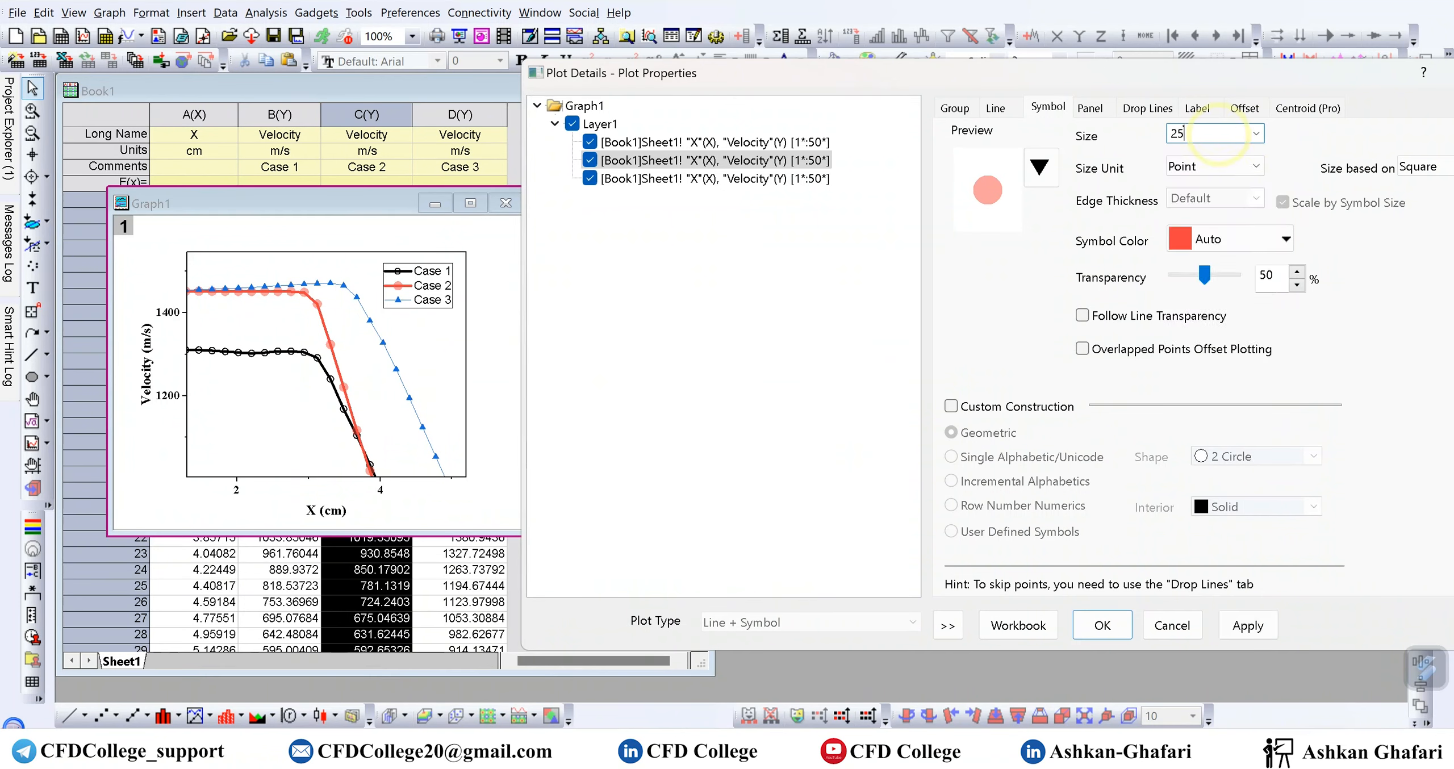
{"action": "left_click", "coordinate": [1248, 628]}
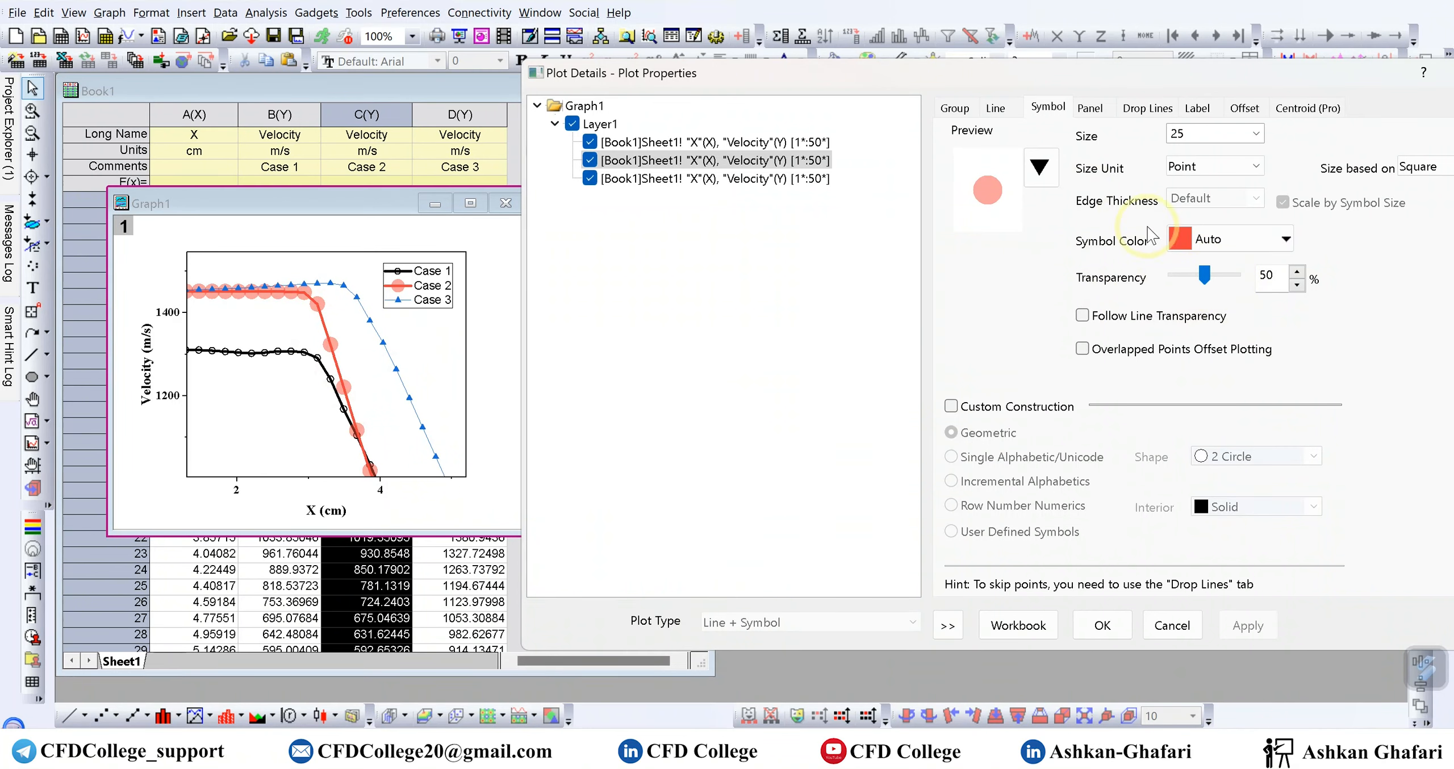
Step: Try 0% symbol transparency with 40% line transparency on the Case 2 curve and apply it
{"action": "left_click_drag", "start_coordinate": [1205, 276], "coordinate": [1141, 283]}
{"action": "left_click", "coordinate": [996, 108]}
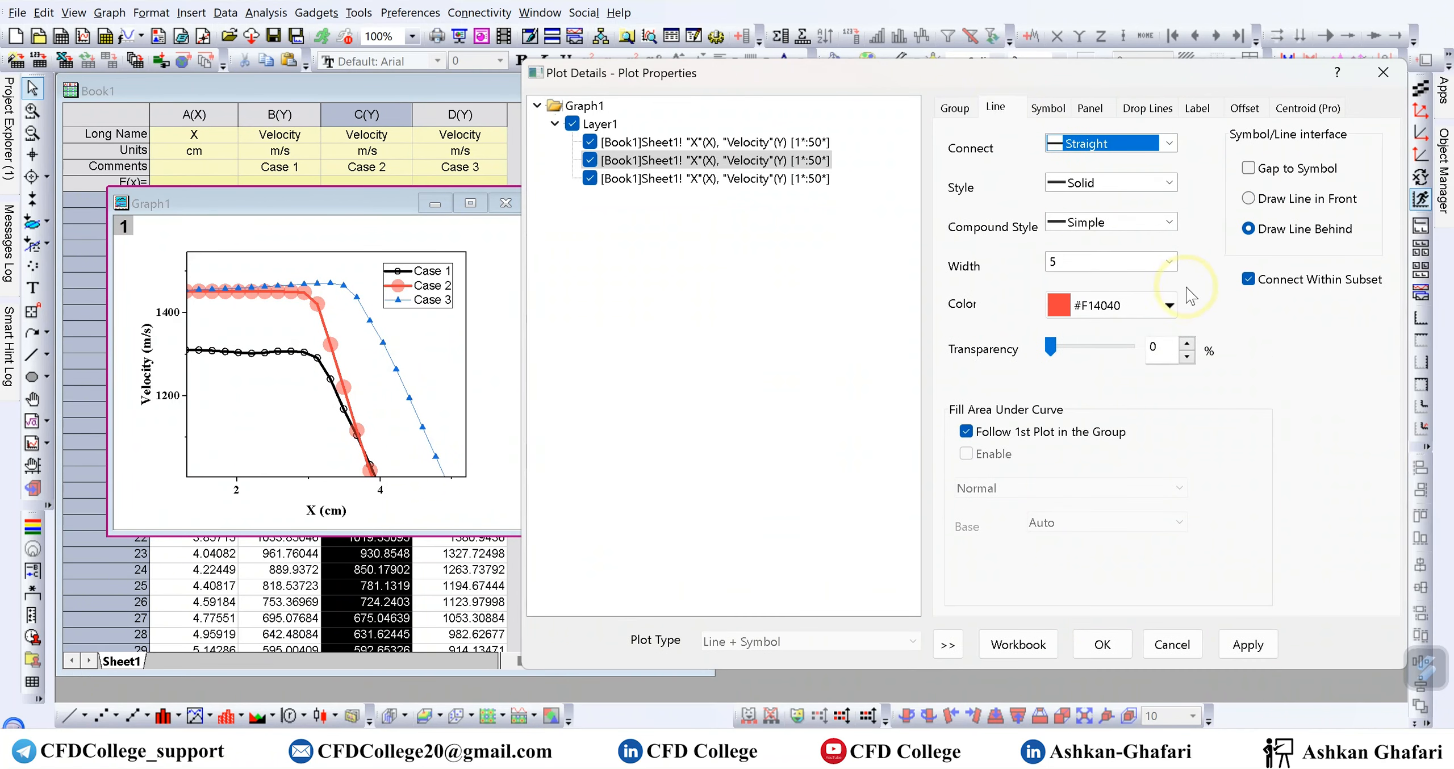
{"action": "left_click_drag", "start_coordinate": [1048, 346], "coordinate": [1082, 348]}
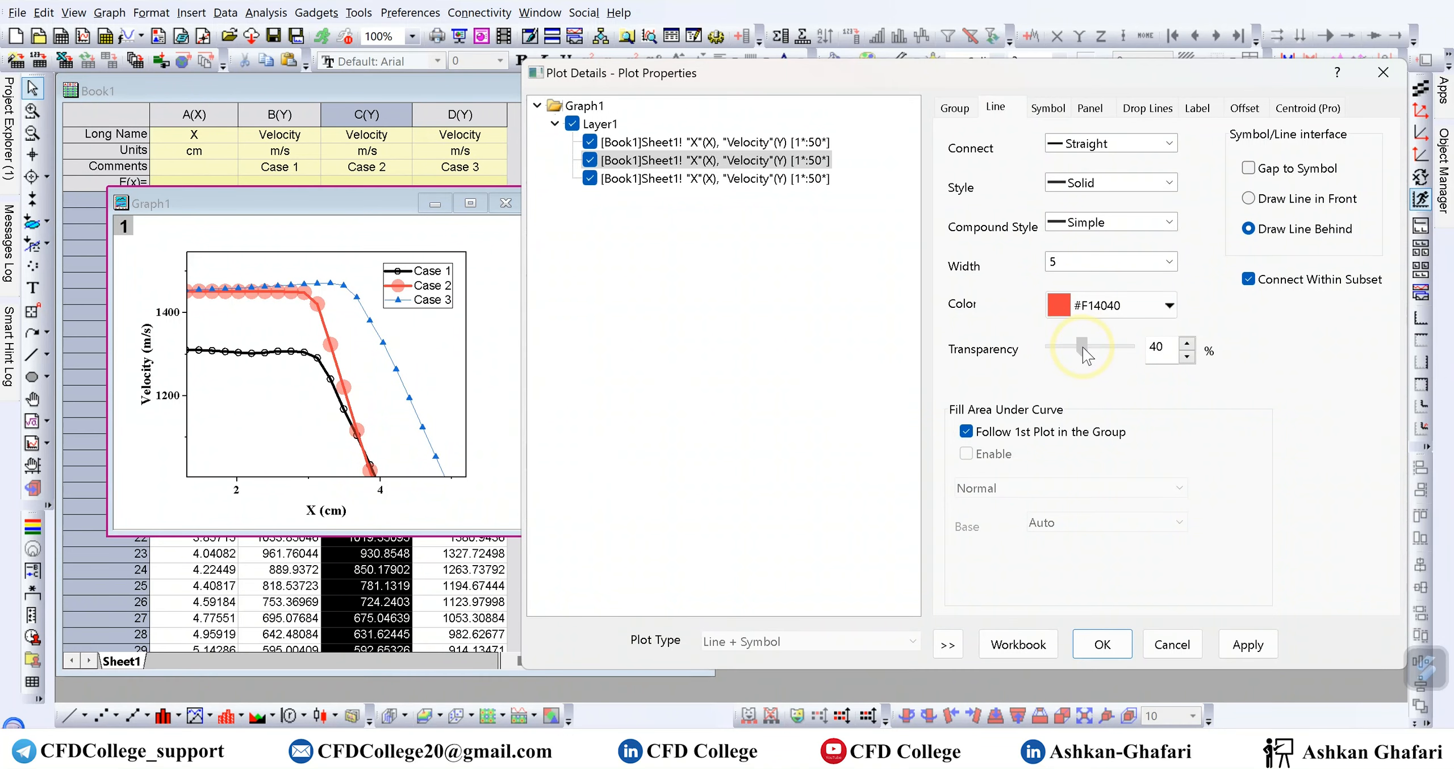
{"action": "left_click", "coordinate": [1244, 645]}
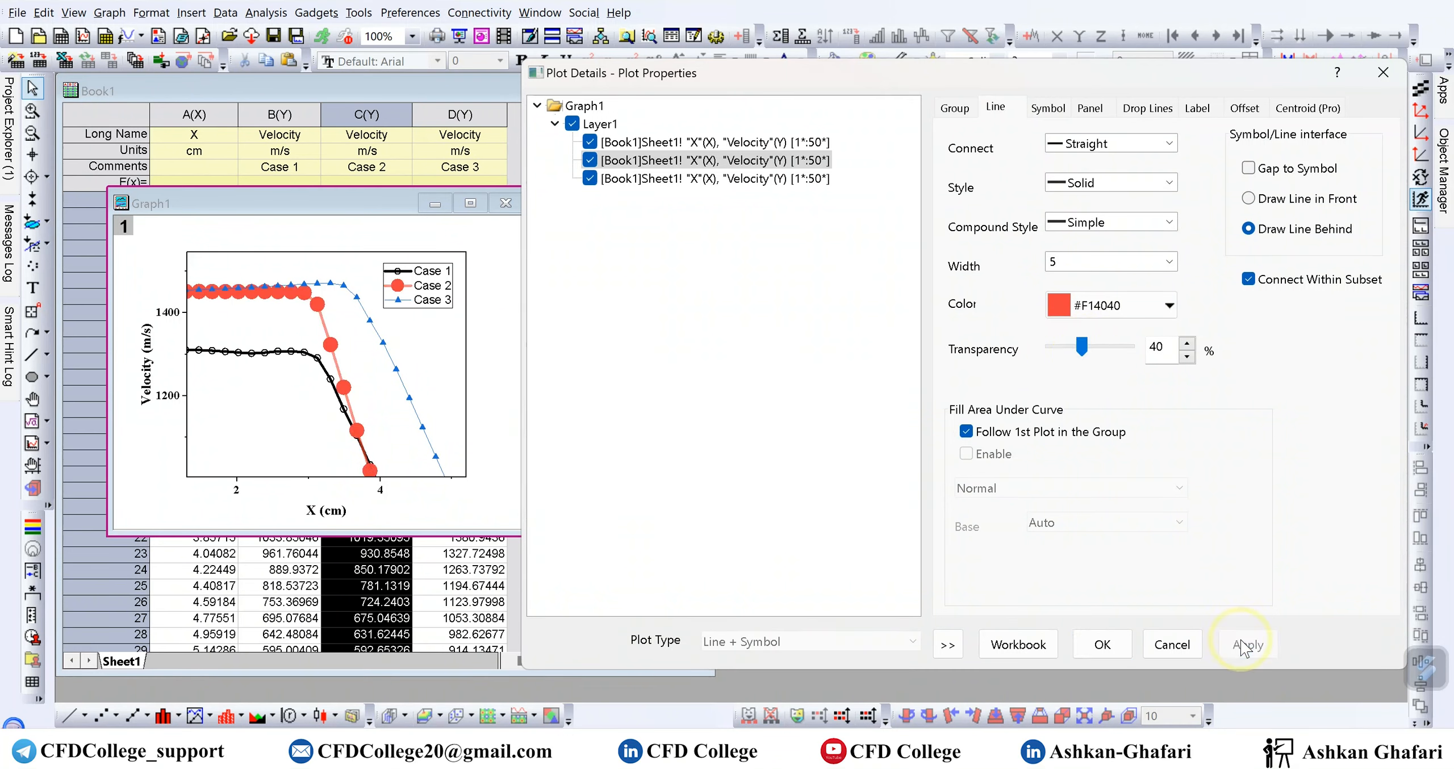
Step: Set the Case 2 line transparency back to 0% and its symbol transparency to 50%, and apply the changes
{"action": "left_click_drag", "start_coordinate": [1082, 346], "coordinate": [1051, 347]}
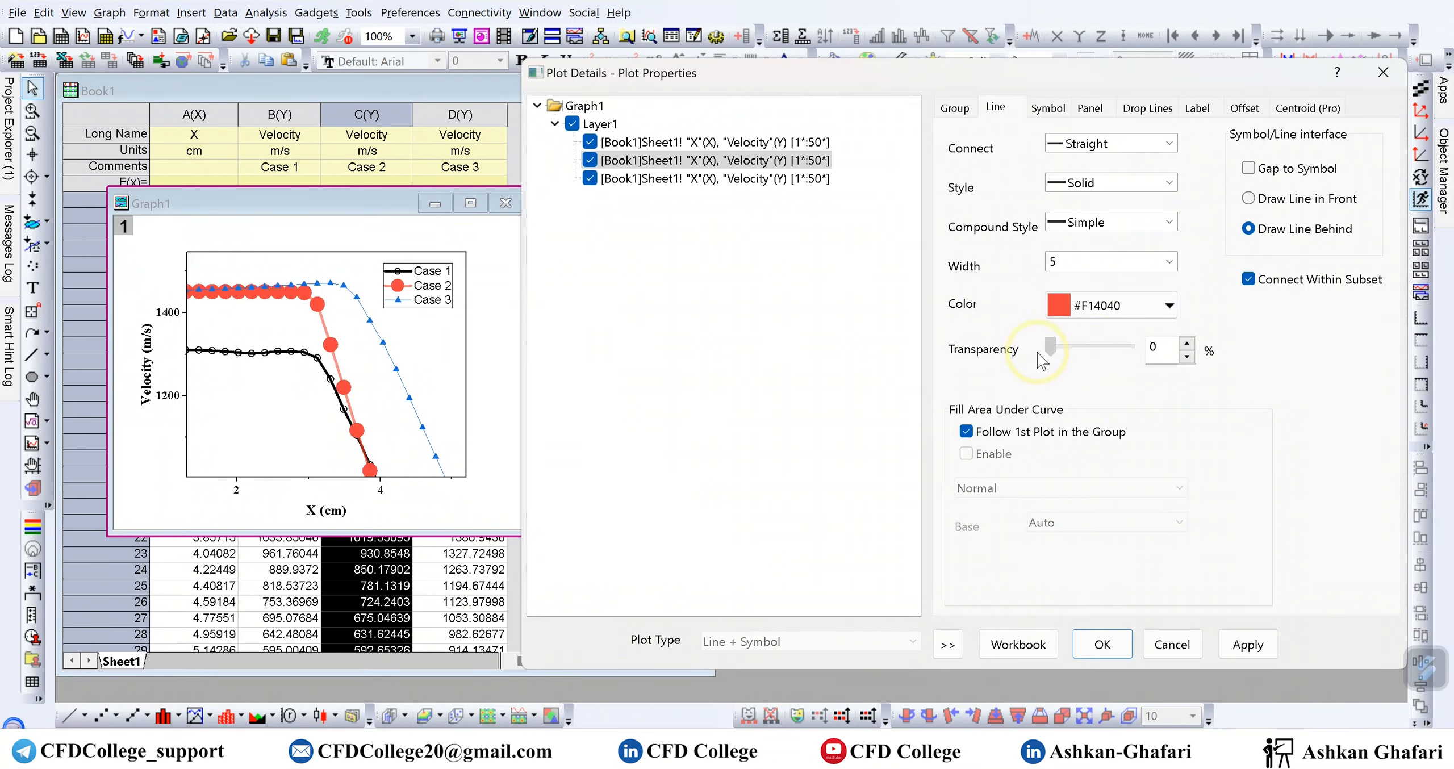
{"action": "left_click", "coordinate": [1045, 109]}
{"action": "left_click_drag", "start_coordinate": [1178, 284], "coordinate": [1204, 288]}
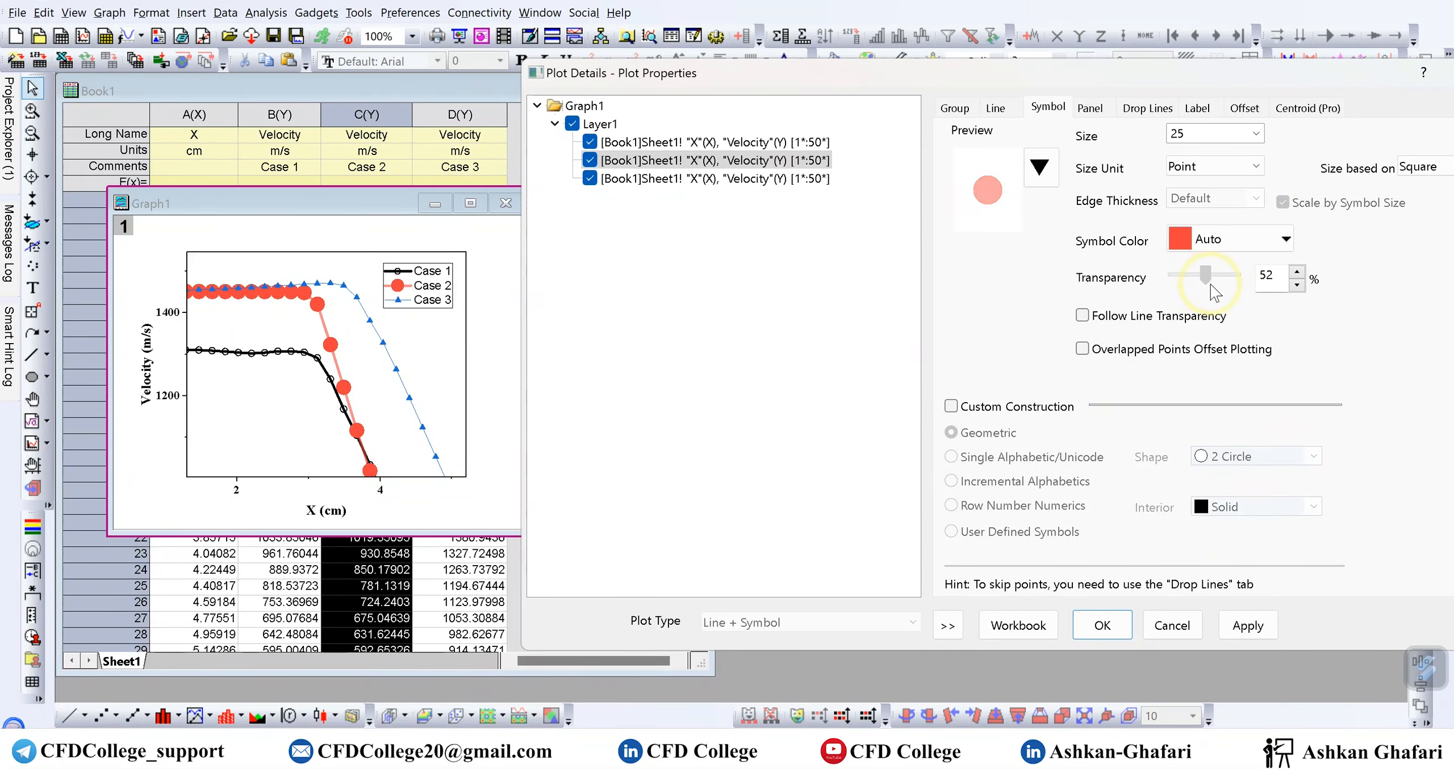
{"action": "left_click_drag", "start_coordinate": [1213, 292], "coordinate": [1213, 292]}
{"action": "left_click", "coordinate": [996, 108]}
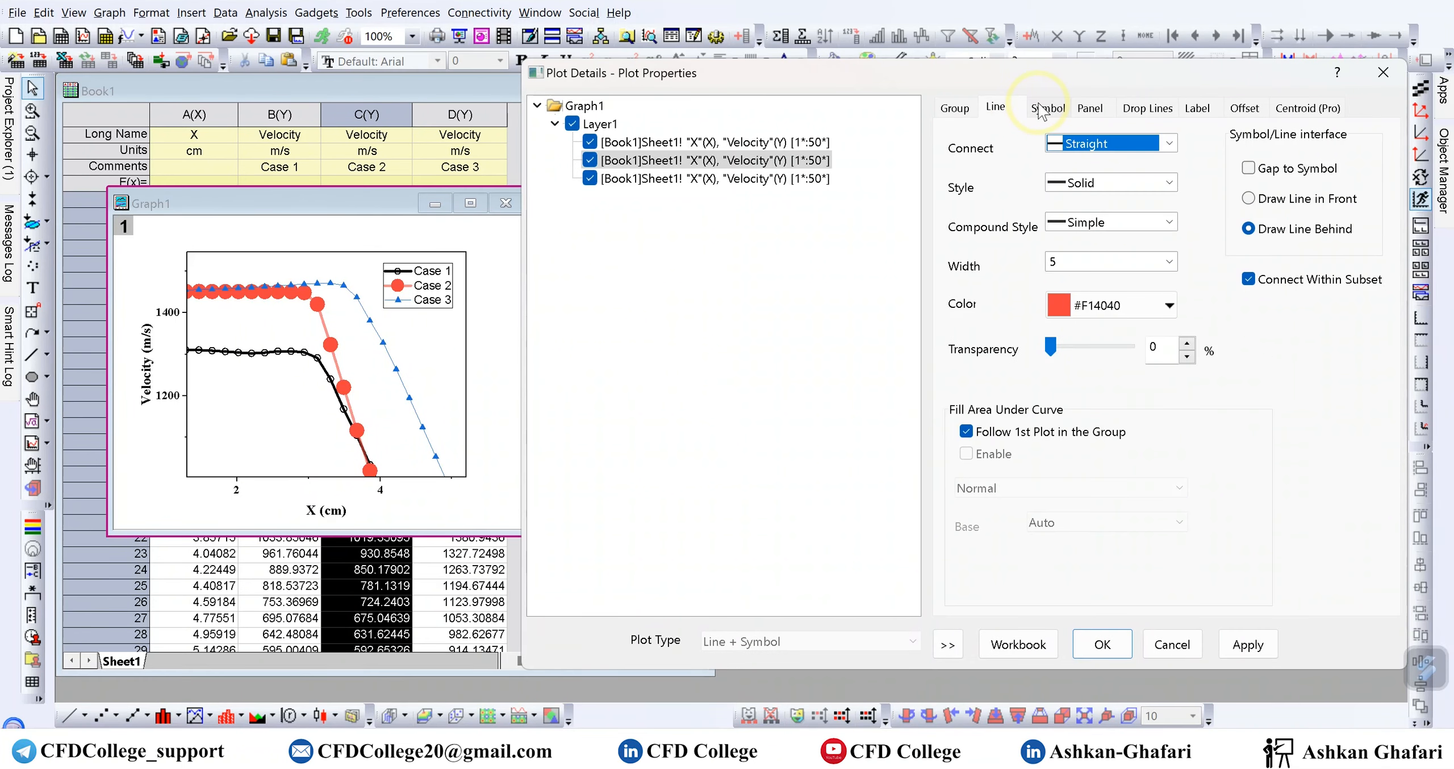
{"action": "left_click", "coordinate": [1041, 109]}
{"action": "left_click", "coordinate": [1248, 625]}
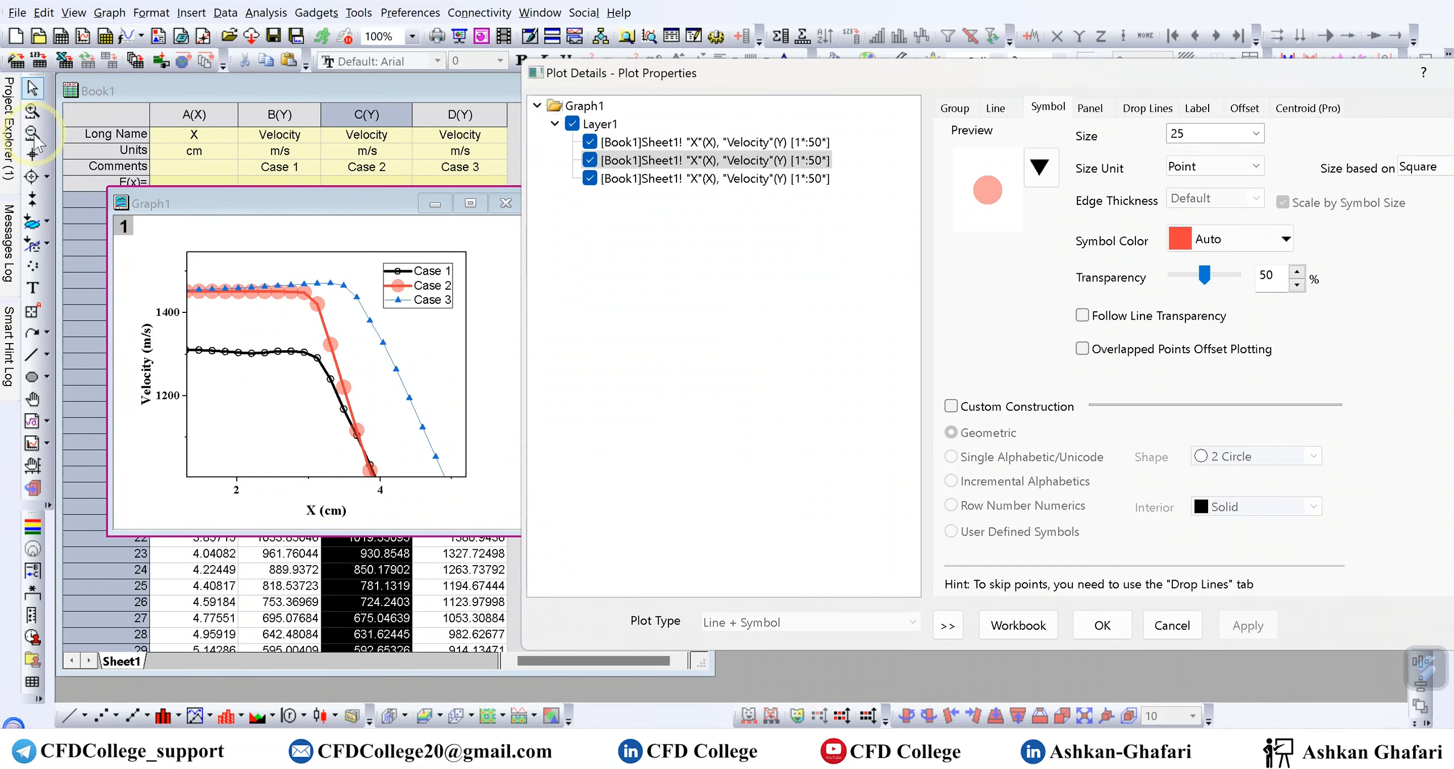
Step: Close and reopen the Case 2 plot properties, set the symbol size to 12 and apply it
{"action": "left_click", "coordinate": [1211, 640]}
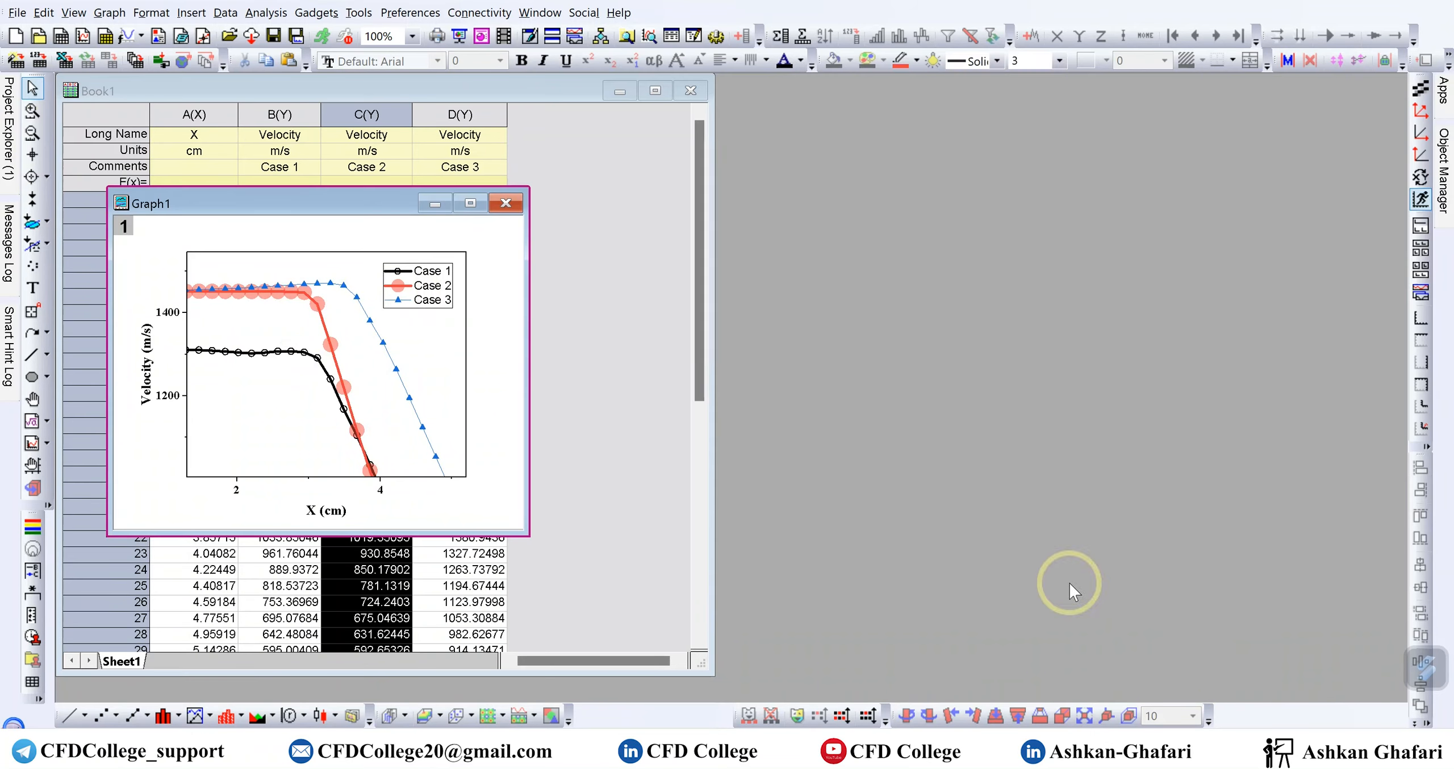
{"action": "left_click", "coordinate": [35, 141]}
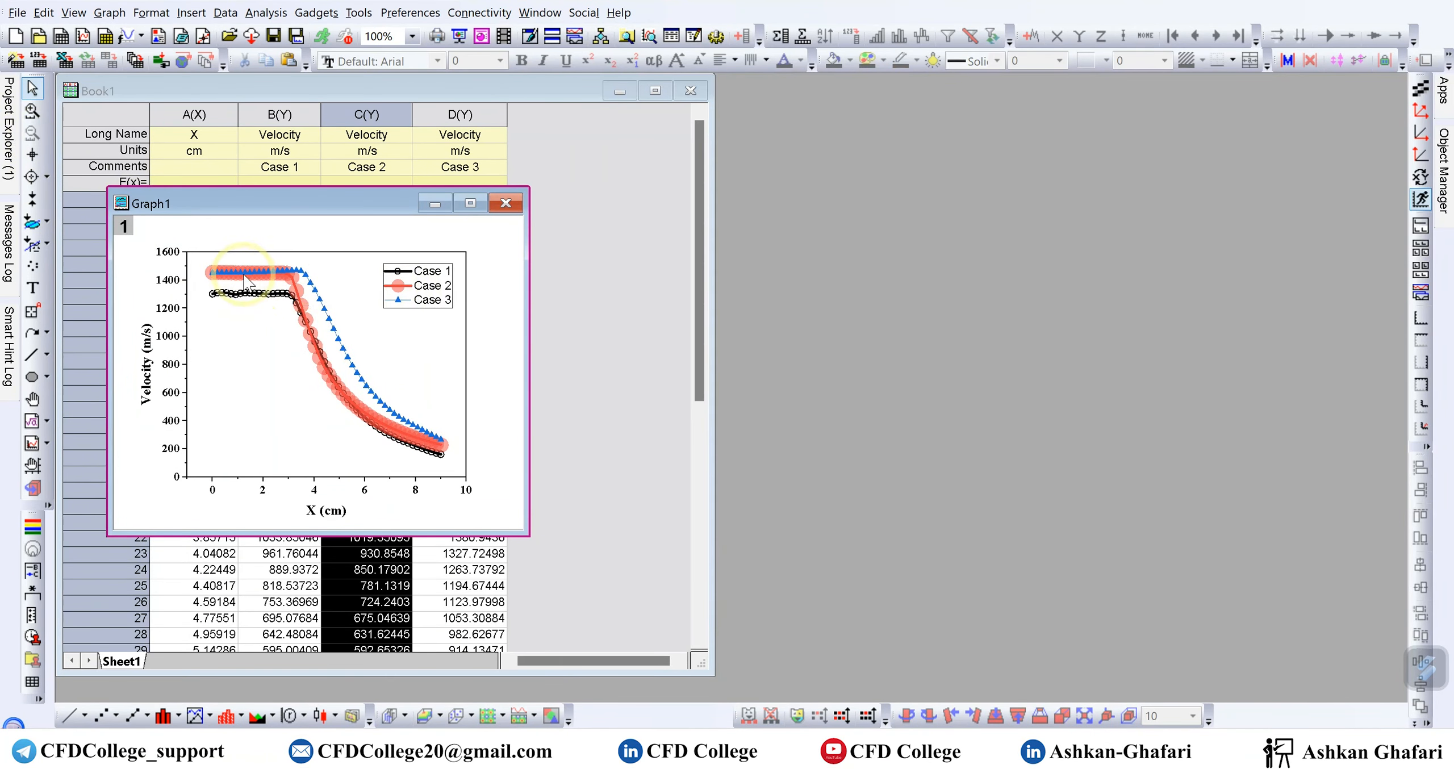
{"action": "double_click", "coordinate": [300, 295]}
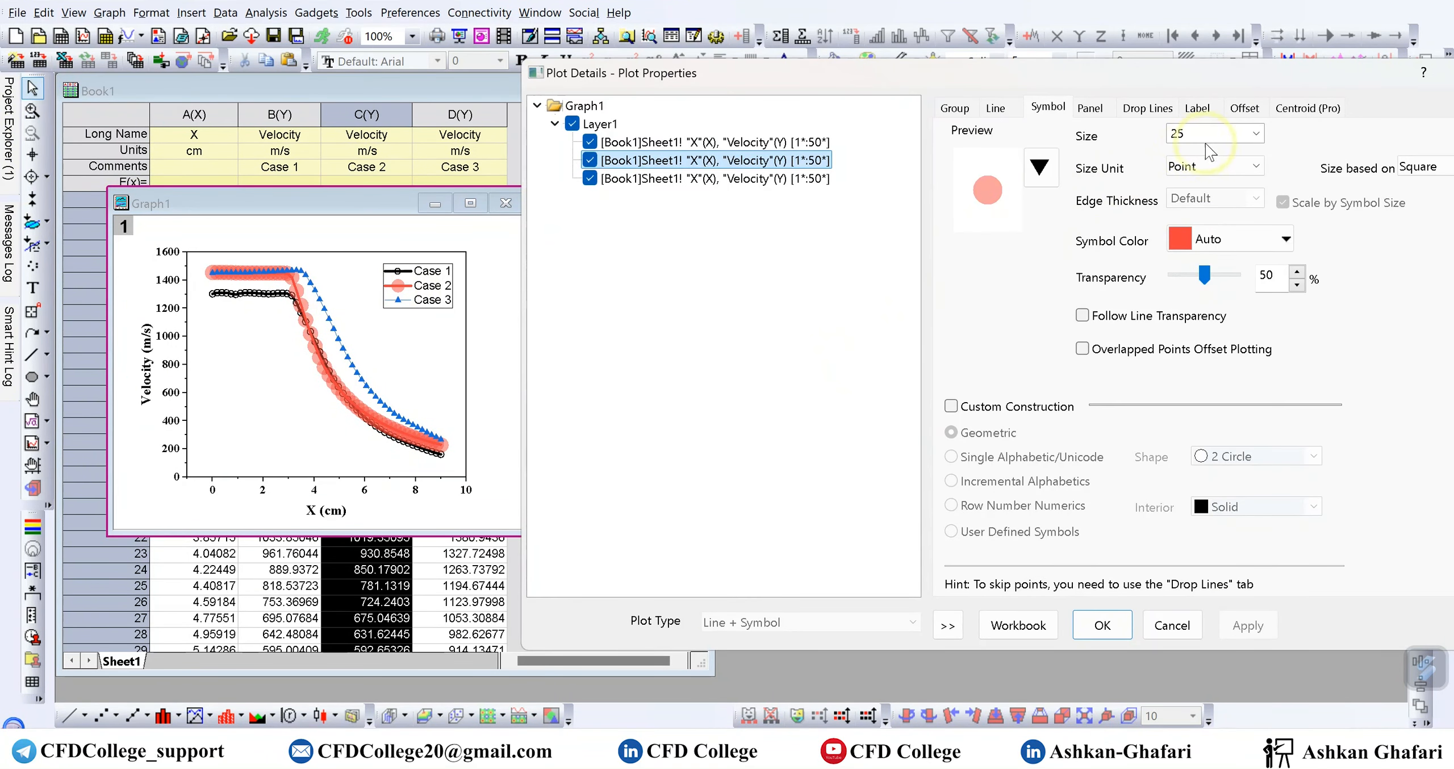
{"action": "left_click", "coordinate": [1256, 133]}
{"action": "left_click", "coordinate": [1204, 230]}
{"action": "left_click", "coordinate": [1264, 625]}
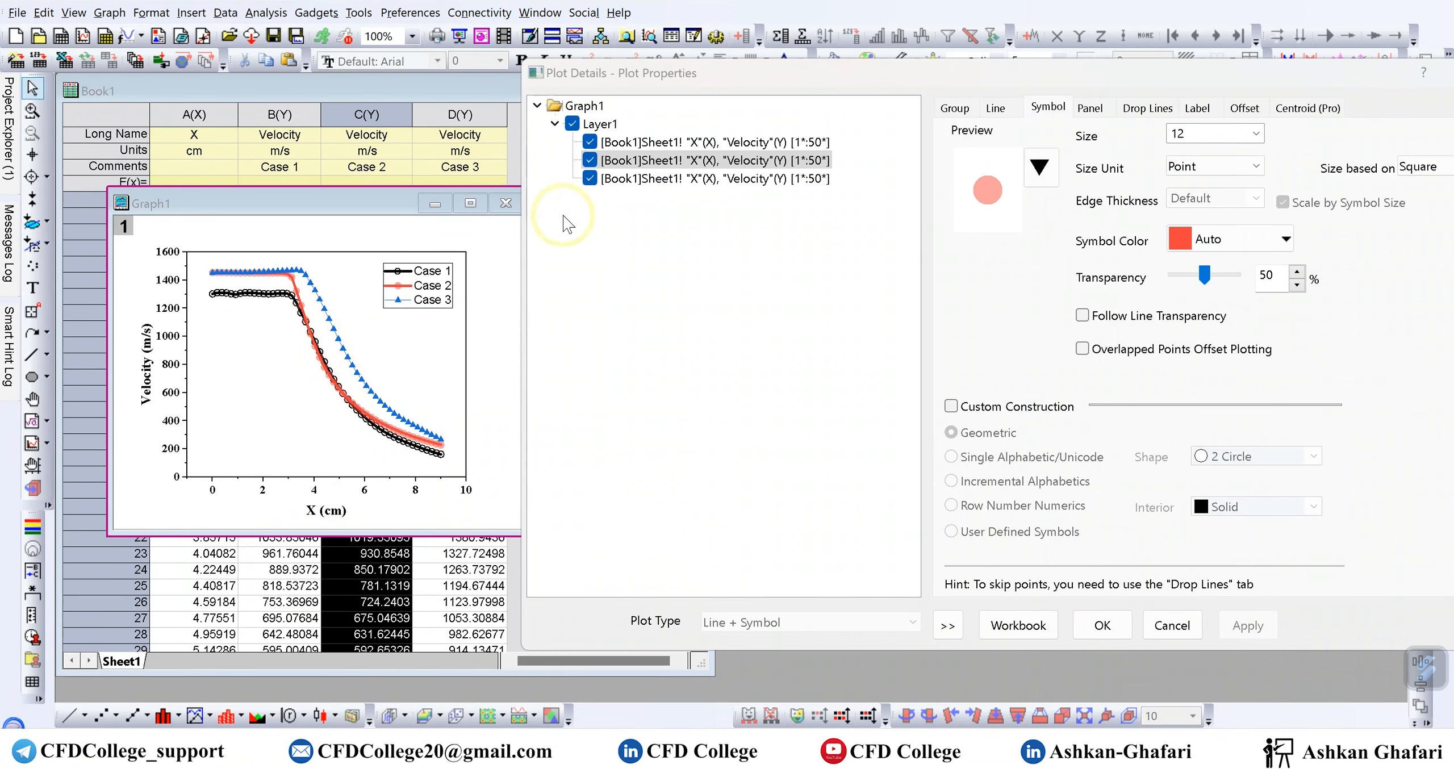
Step: Select the Case 3 curve, set its line width to 3 and apply it
{"action": "left_click", "coordinate": [715, 179]}
{"action": "left_click", "coordinate": [1012, 106]}
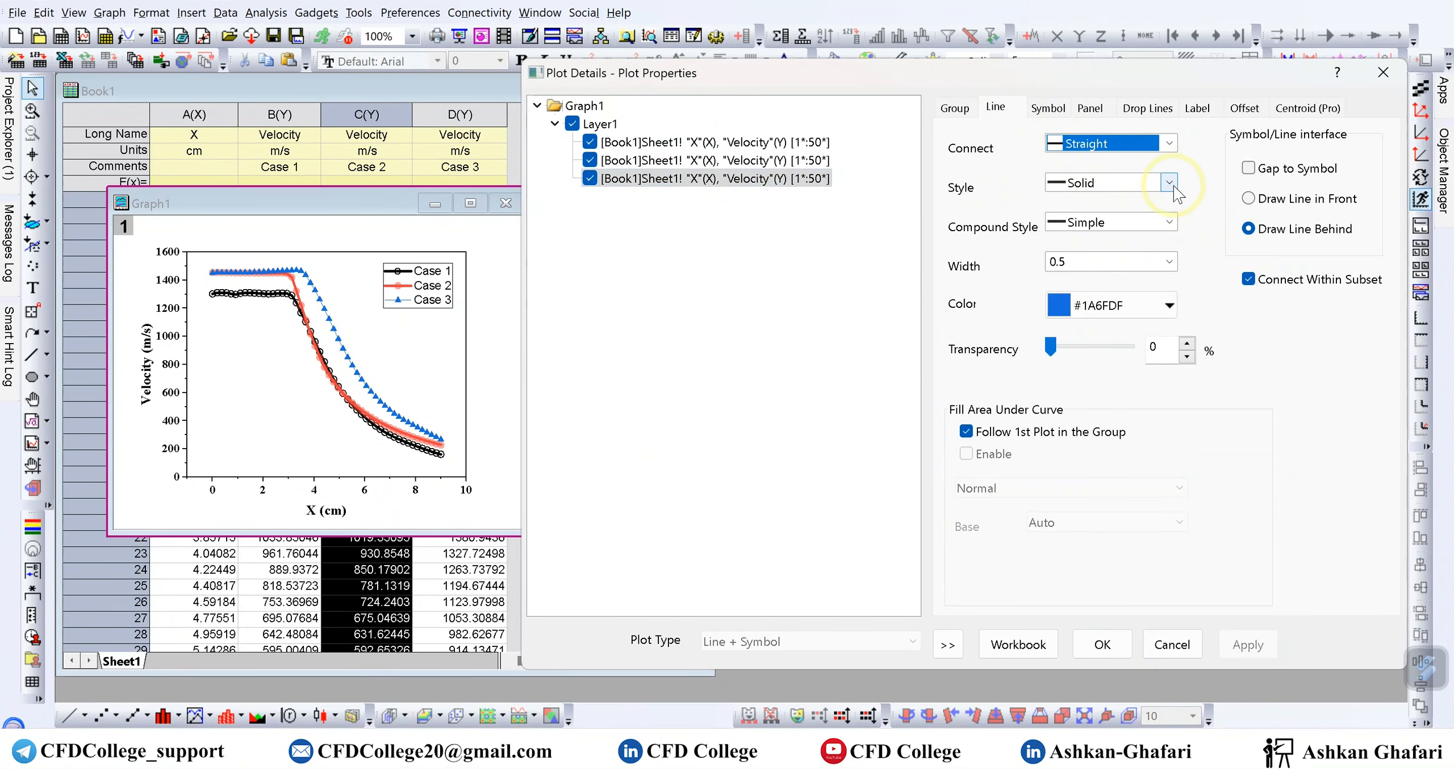
{"action": "left_click", "coordinate": [1170, 261]}
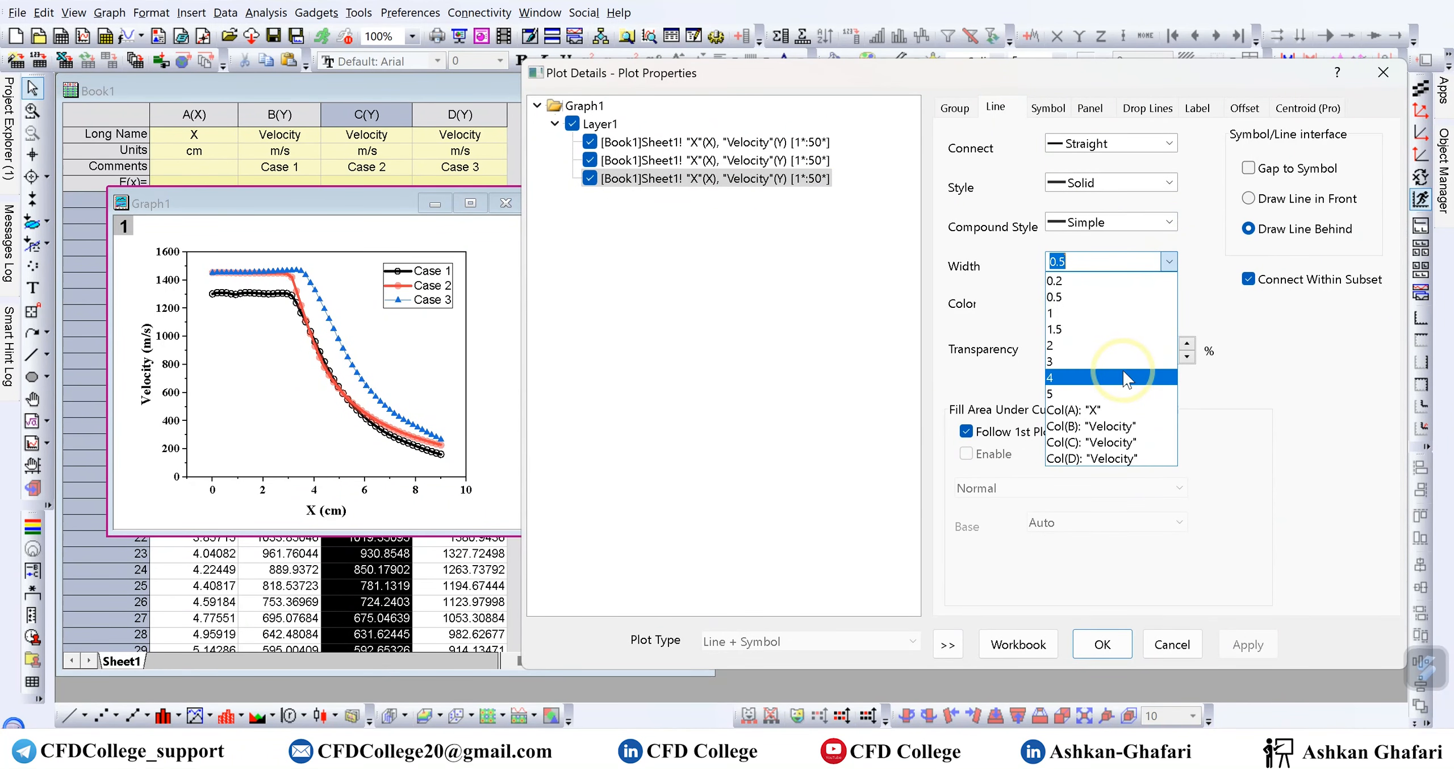
{"action": "left_click", "coordinate": [1114, 361]}
{"action": "left_click", "coordinate": [1250, 650]}
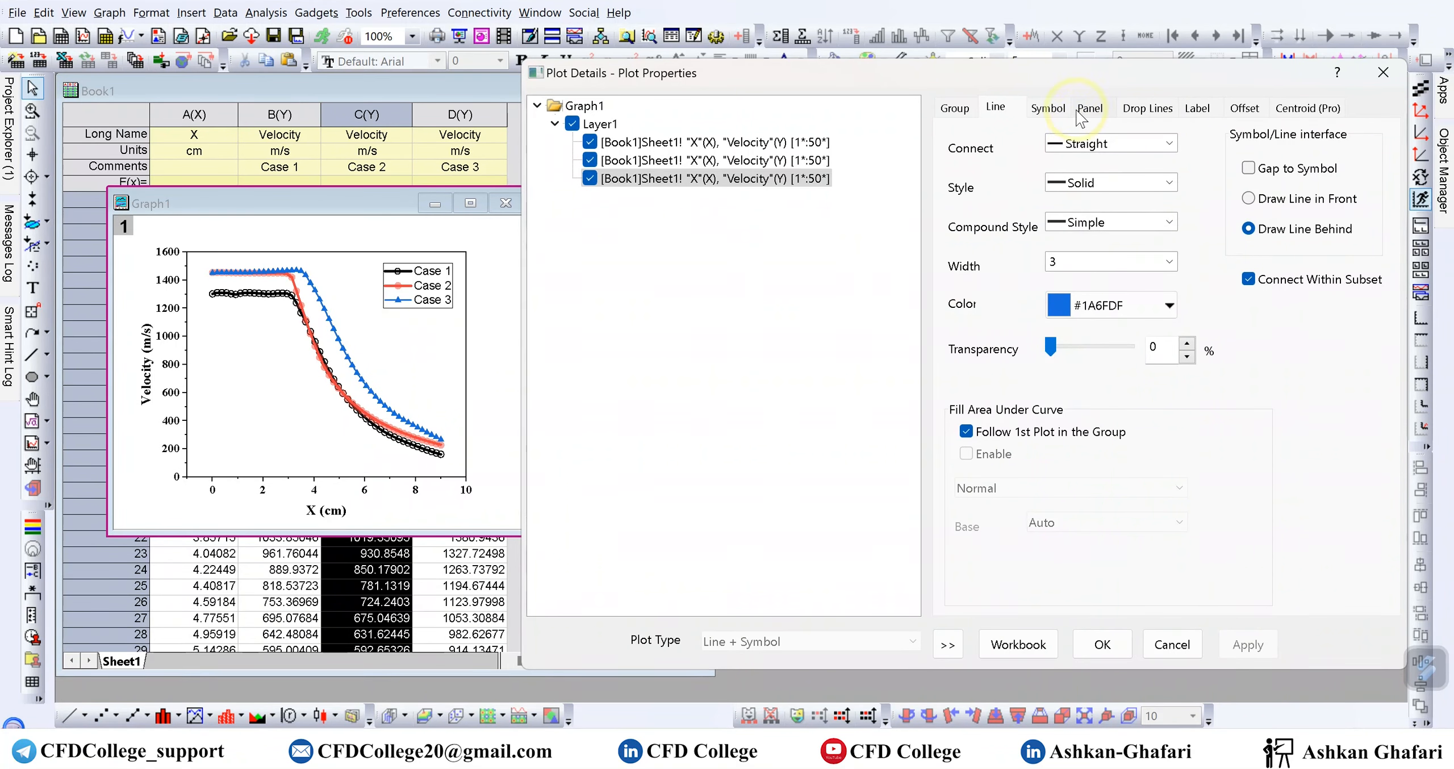
Step: Try a symbol size of 15 on the Case 3 curve and apply it
{"action": "left_click", "coordinate": [1048, 107]}
{"action": "left_click", "coordinate": [1256, 134]}
{"action": "left_click", "coordinate": [1216, 231]}
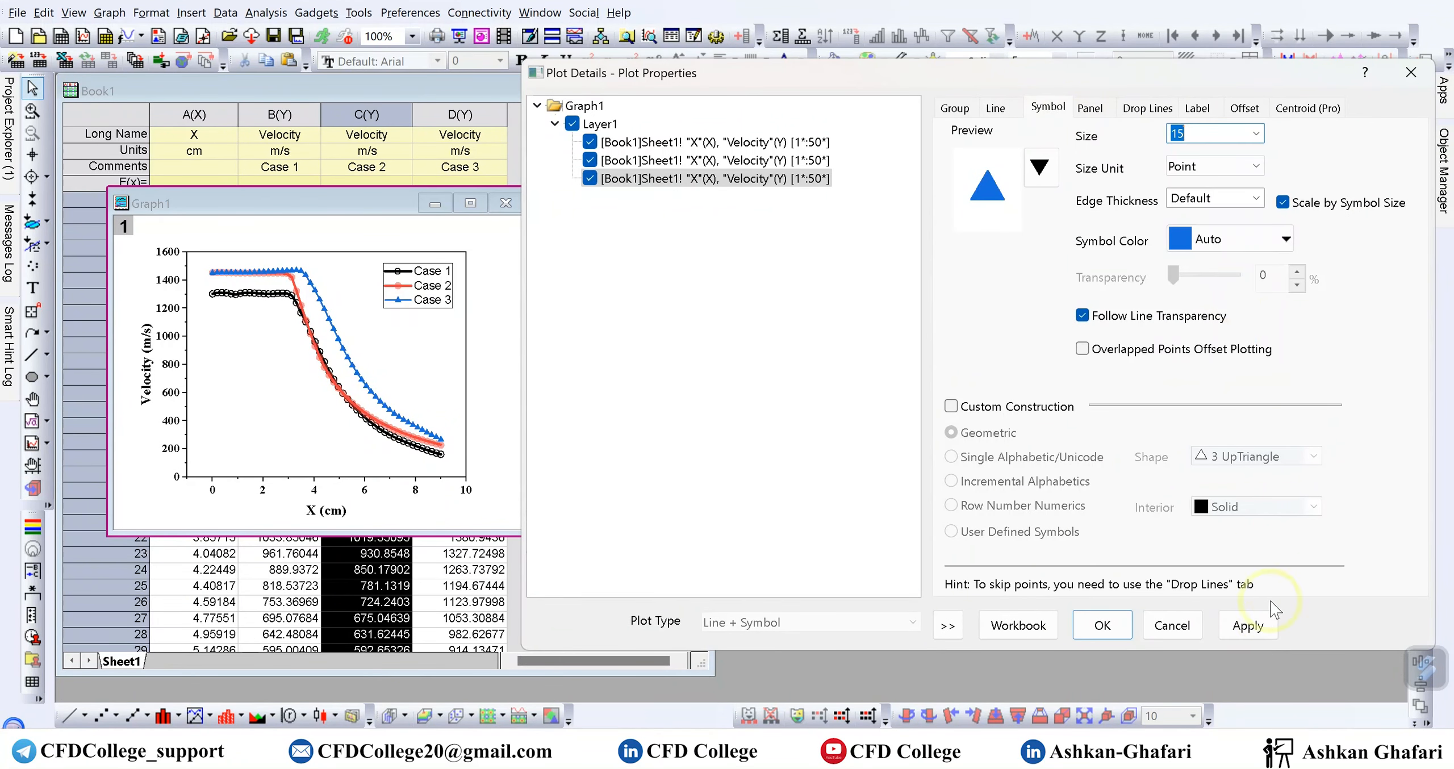
{"action": "left_click", "coordinate": [1253, 623]}
Step: Set the Case 3 symbol size to 12 and apply it
{"action": "left_click", "coordinate": [1256, 134]}
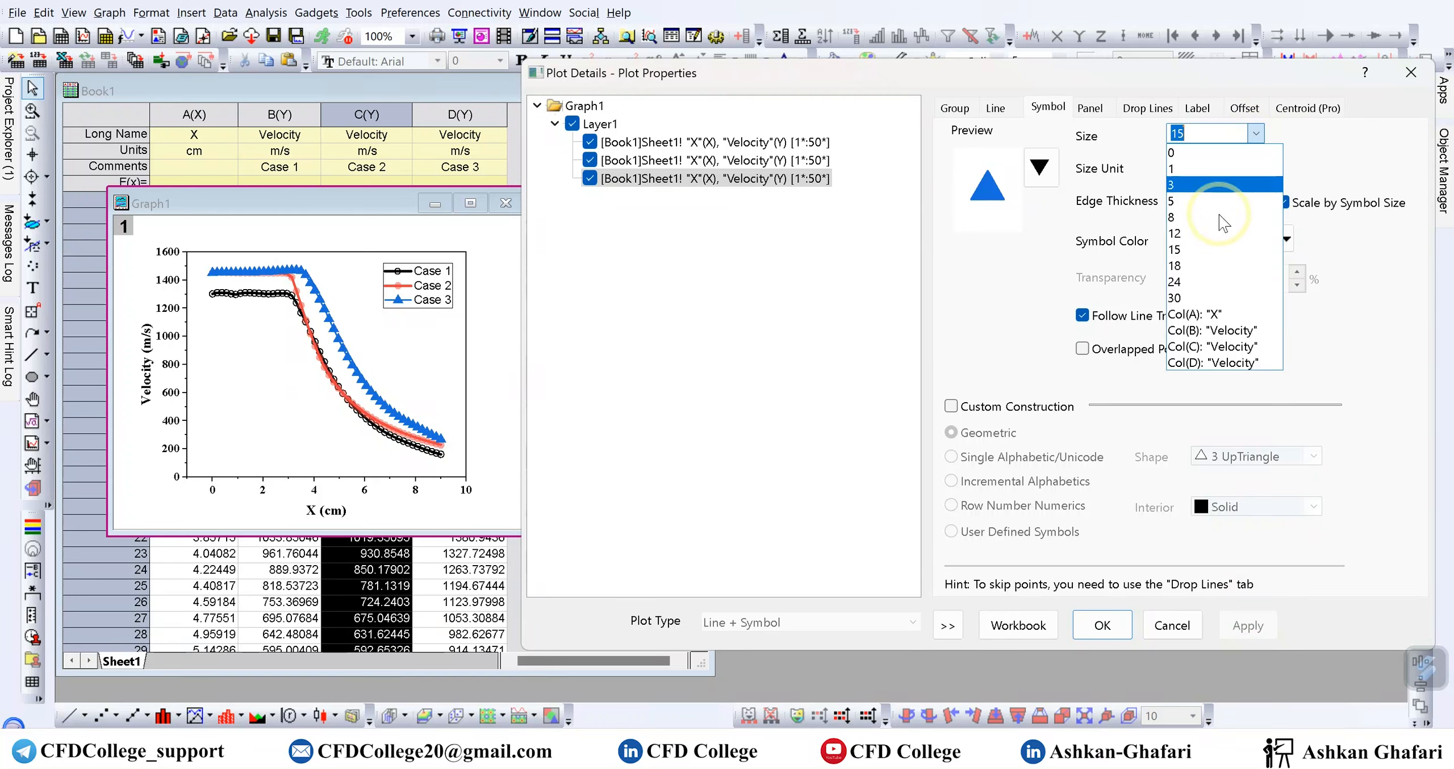
{"action": "left_click", "coordinate": [1220, 233]}
{"action": "left_click", "coordinate": [1247, 625]}
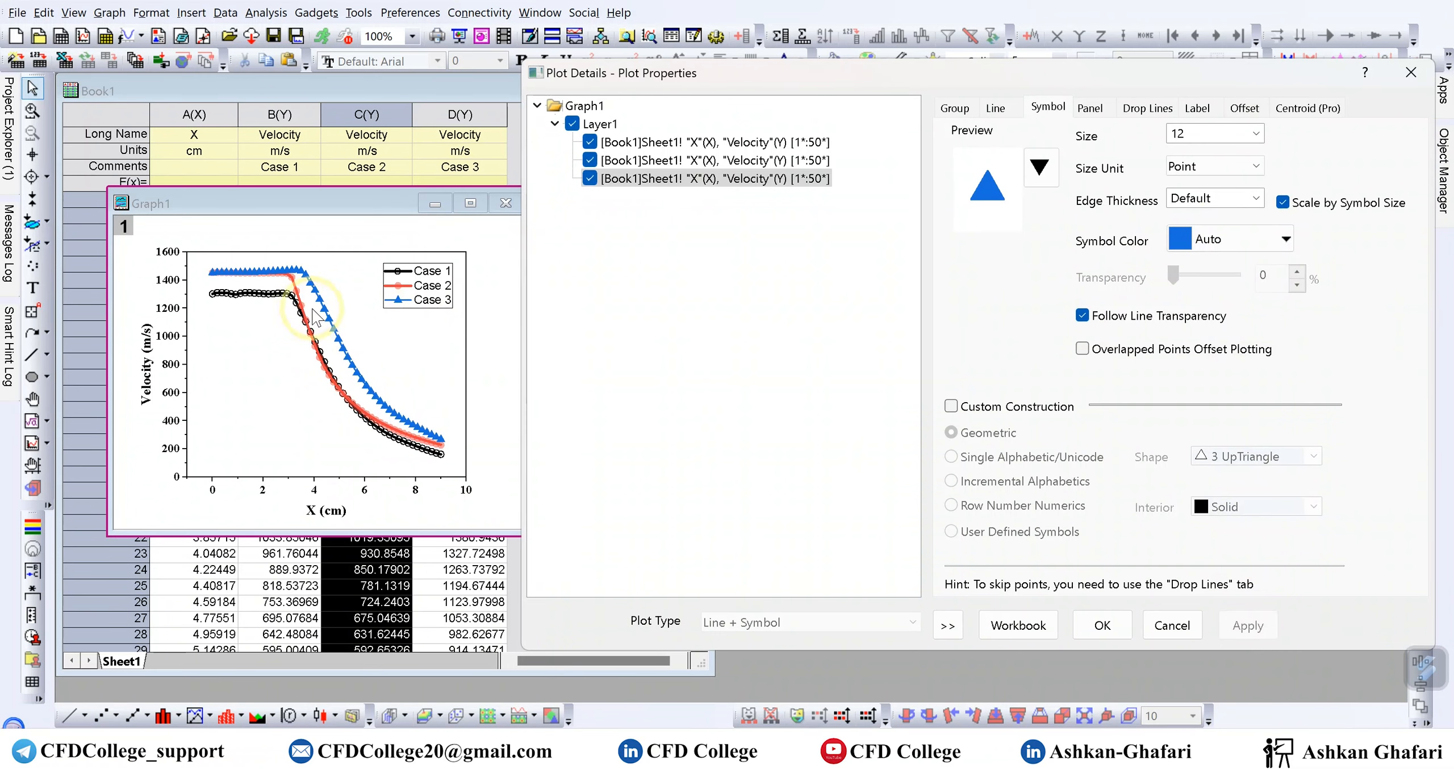
Step: Try cyan as the symbol color of the Case 3 curve and apply it
{"action": "left_click", "coordinate": [1287, 239]}
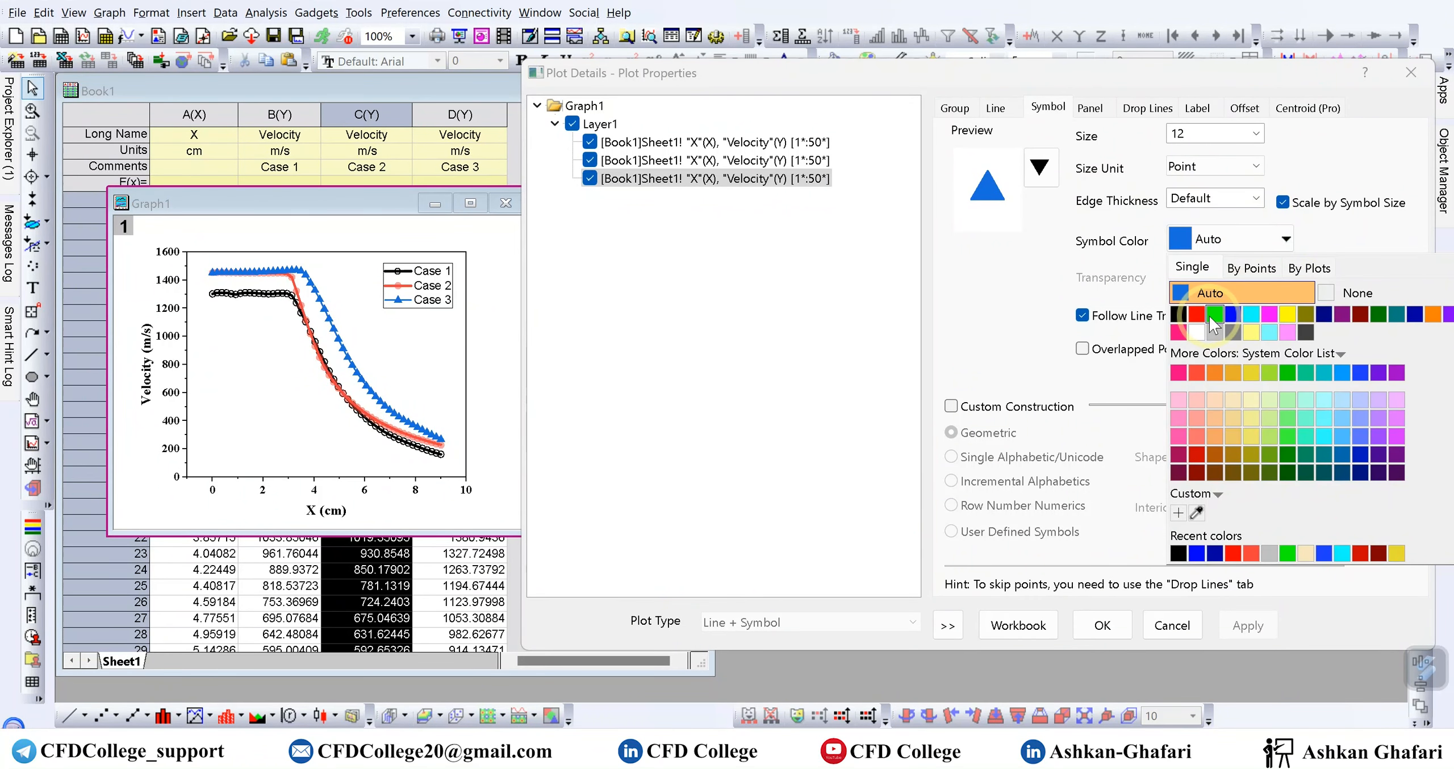
{"action": "left_click", "coordinate": [1250, 313]}
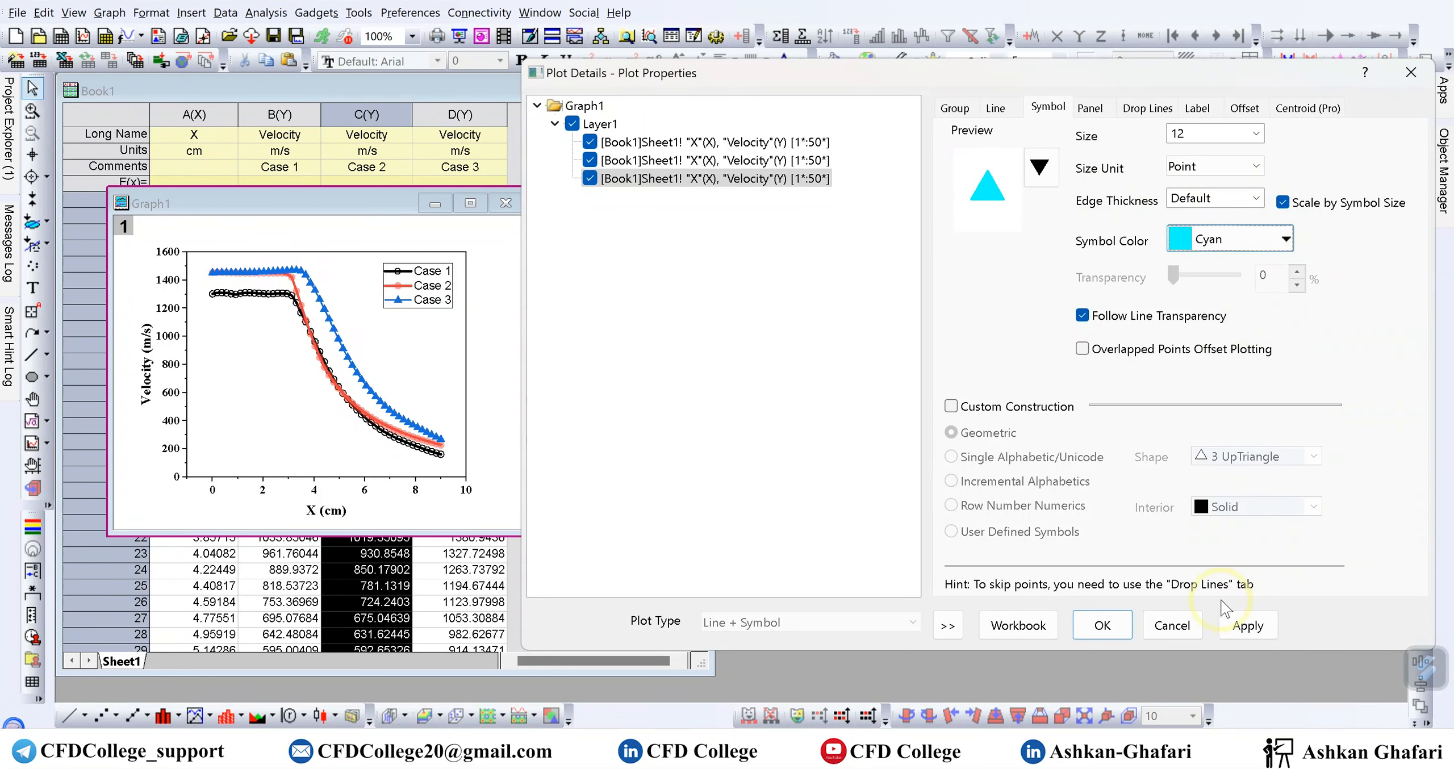
{"action": "left_click", "coordinate": [1227, 618]}
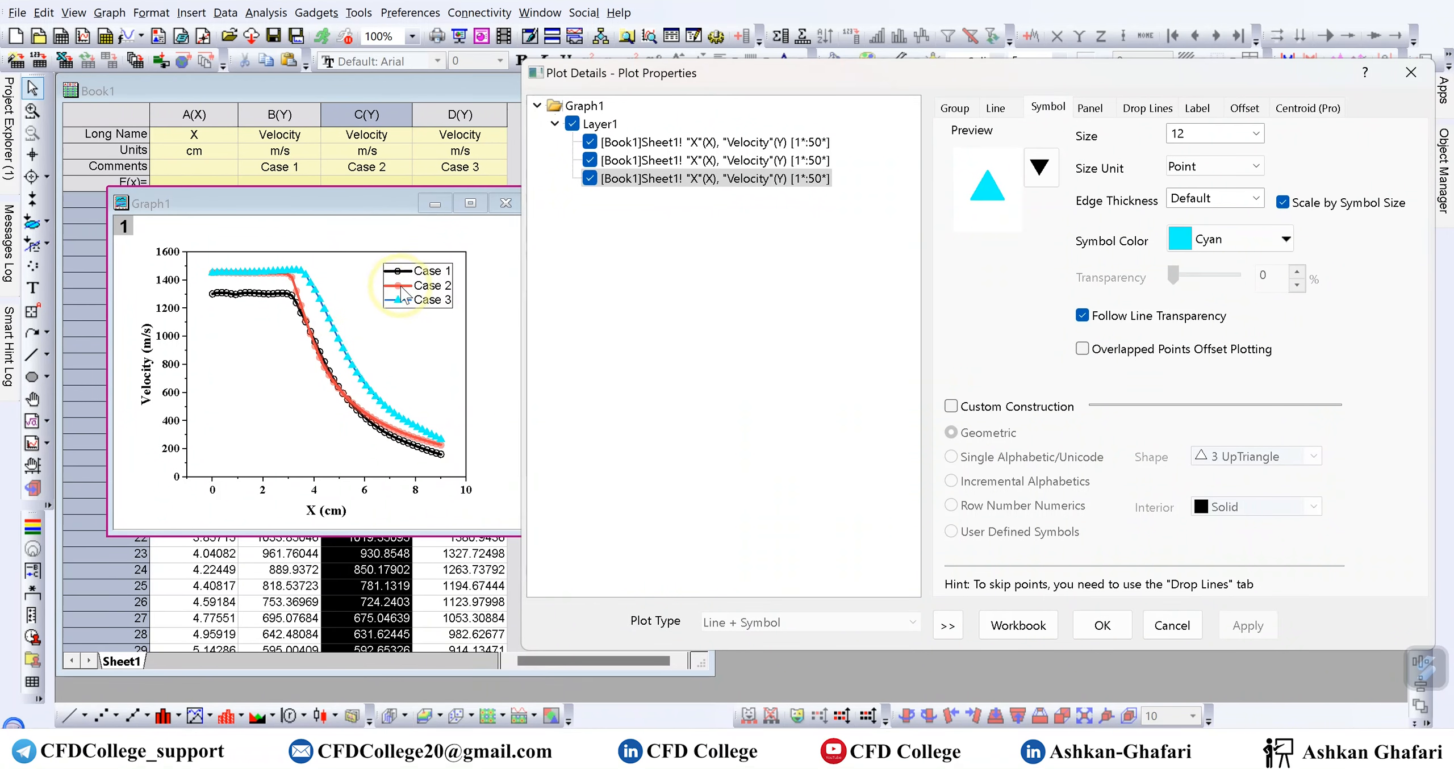
Step: Set the Case 3 symbol color to Blue, apply it and close the plot properties
{"action": "left_click", "coordinate": [1286, 239]}
{"action": "left_click", "coordinate": [1233, 314]}
{"action": "left_click", "coordinate": [1247, 625]}
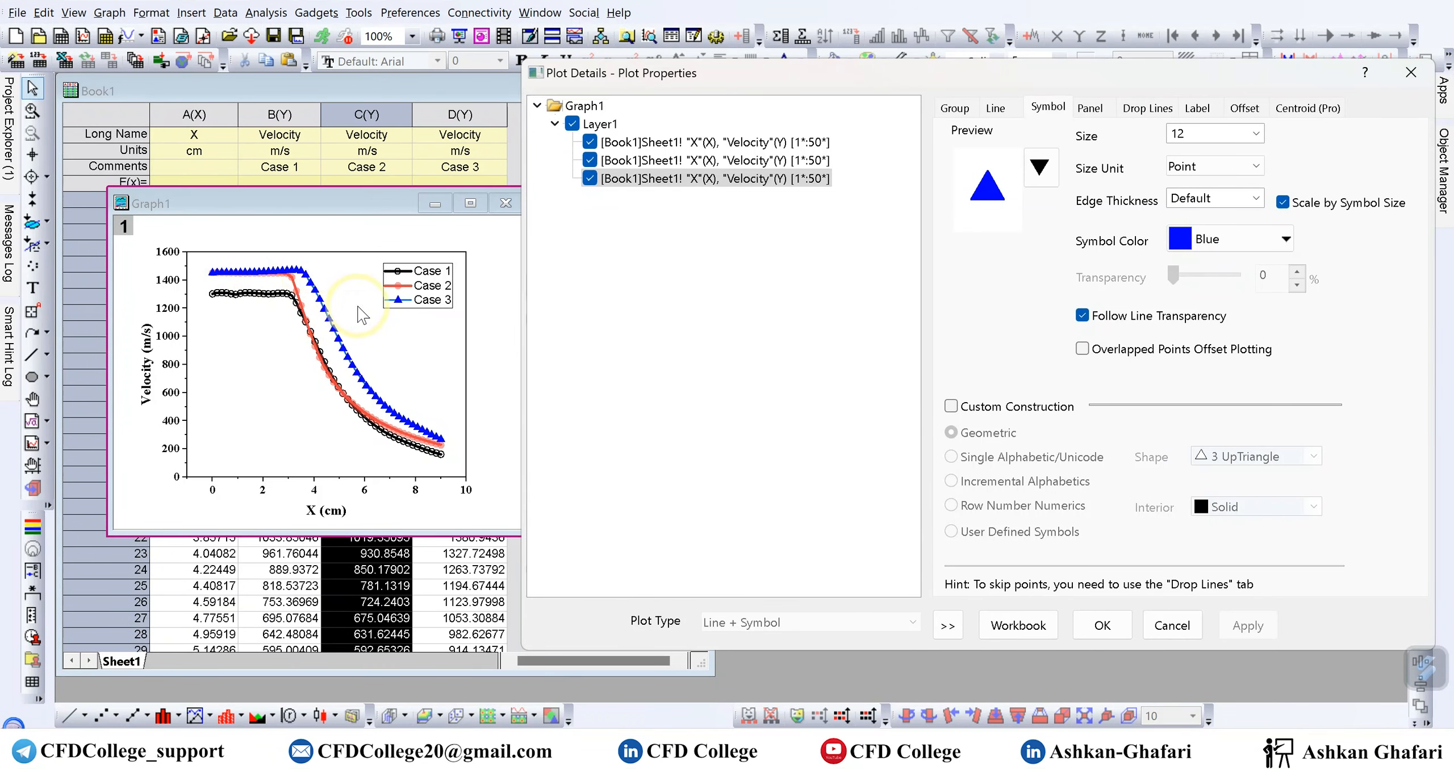
{"action": "left_click", "coordinate": [1163, 635]}
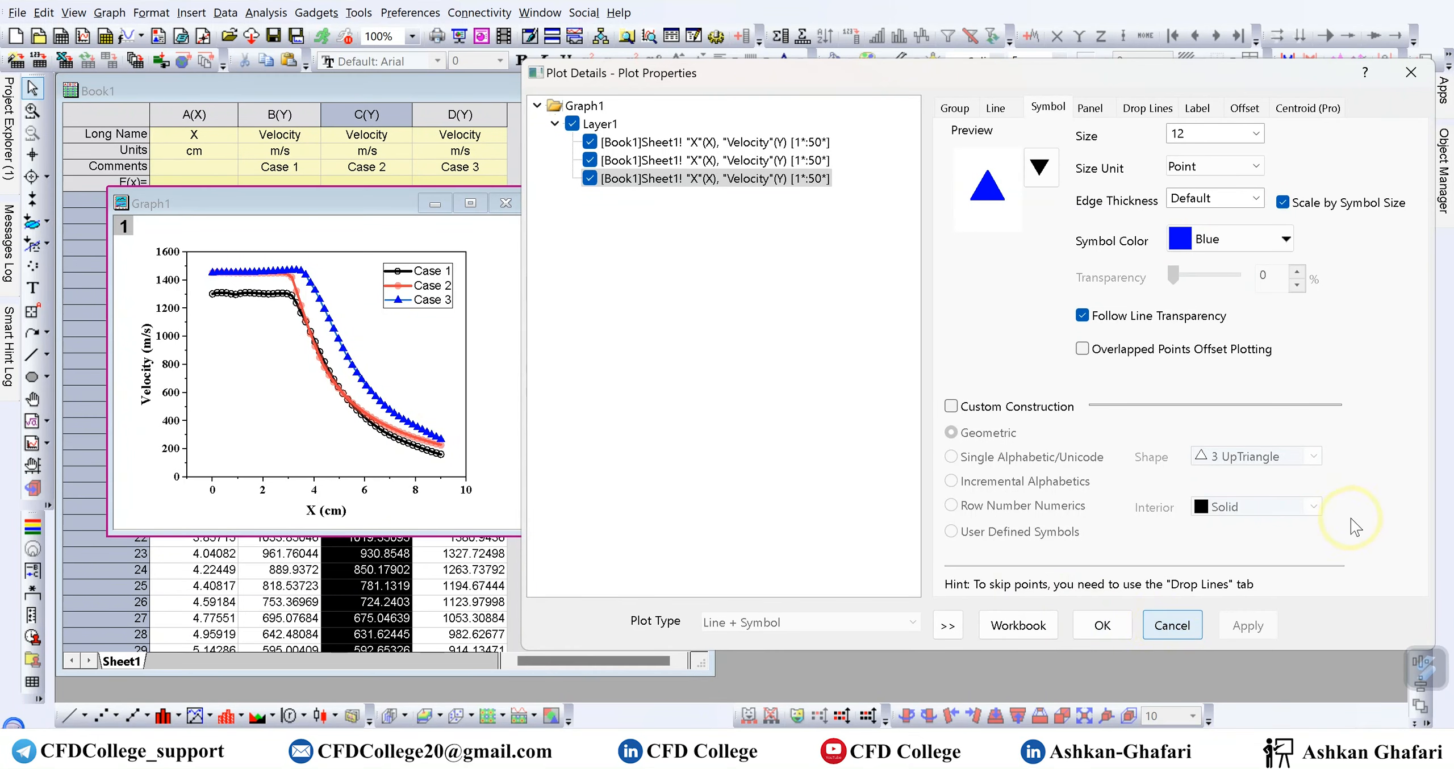
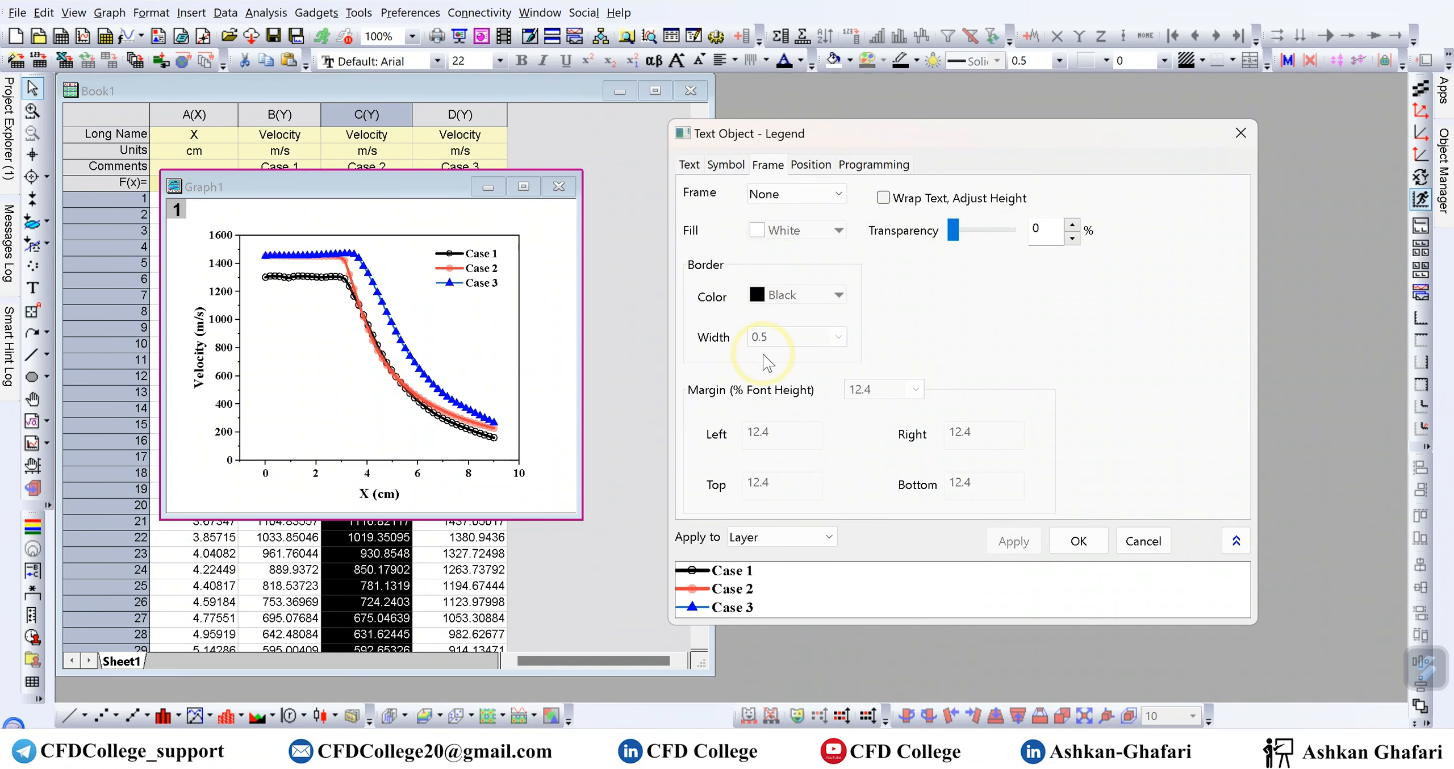
Step: Try the Box, Shadow and Marble frame styles on the legend, applying each one
{"action": "left_click", "coordinate": [812, 203]}
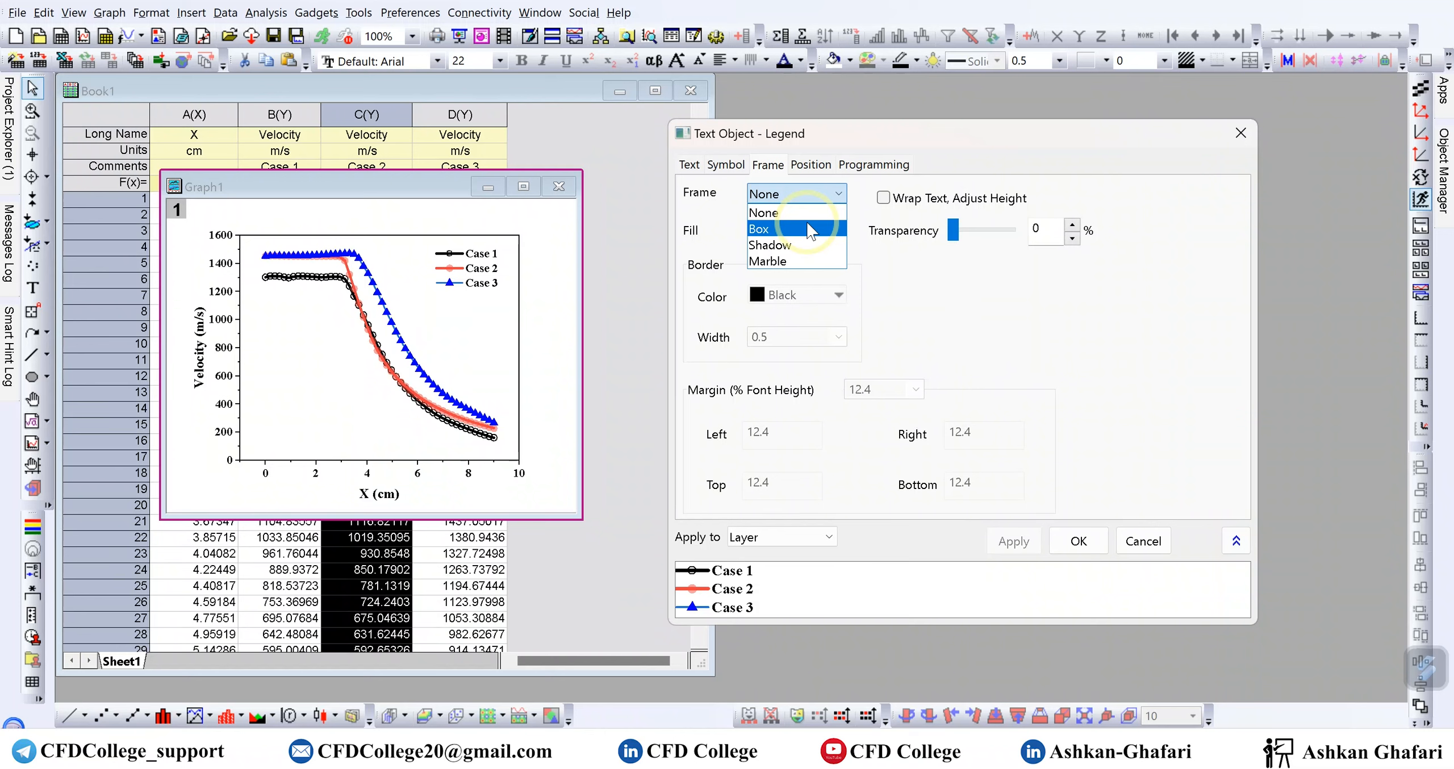
{"action": "left_click", "coordinate": [813, 230]}
{"action": "left_click", "coordinate": [1014, 545]}
{"action": "left_click", "coordinate": [818, 193]}
{"action": "left_click", "coordinate": [829, 245]}
{"action": "left_click", "coordinate": [1013, 542]}
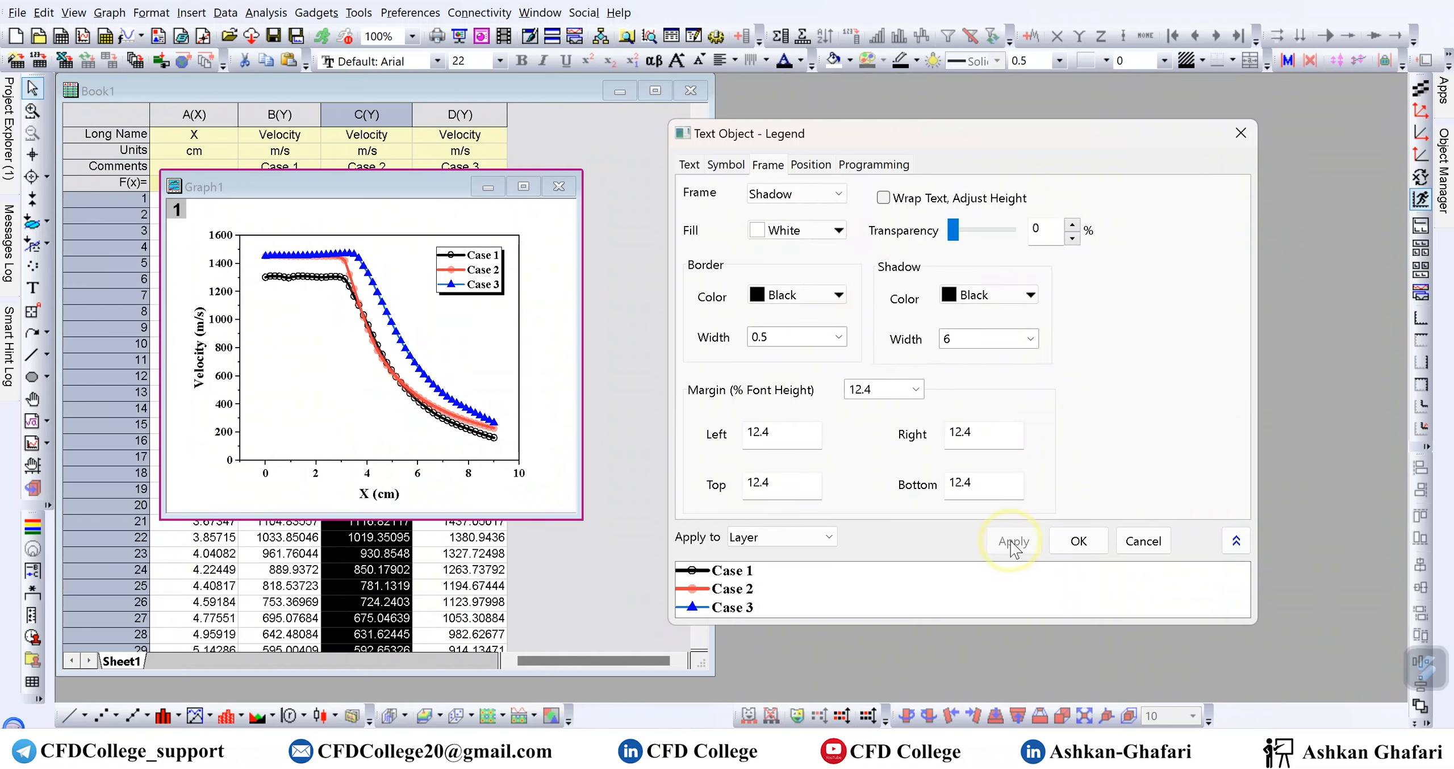
{"action": "left_click", "coordinate": [829, 195]}
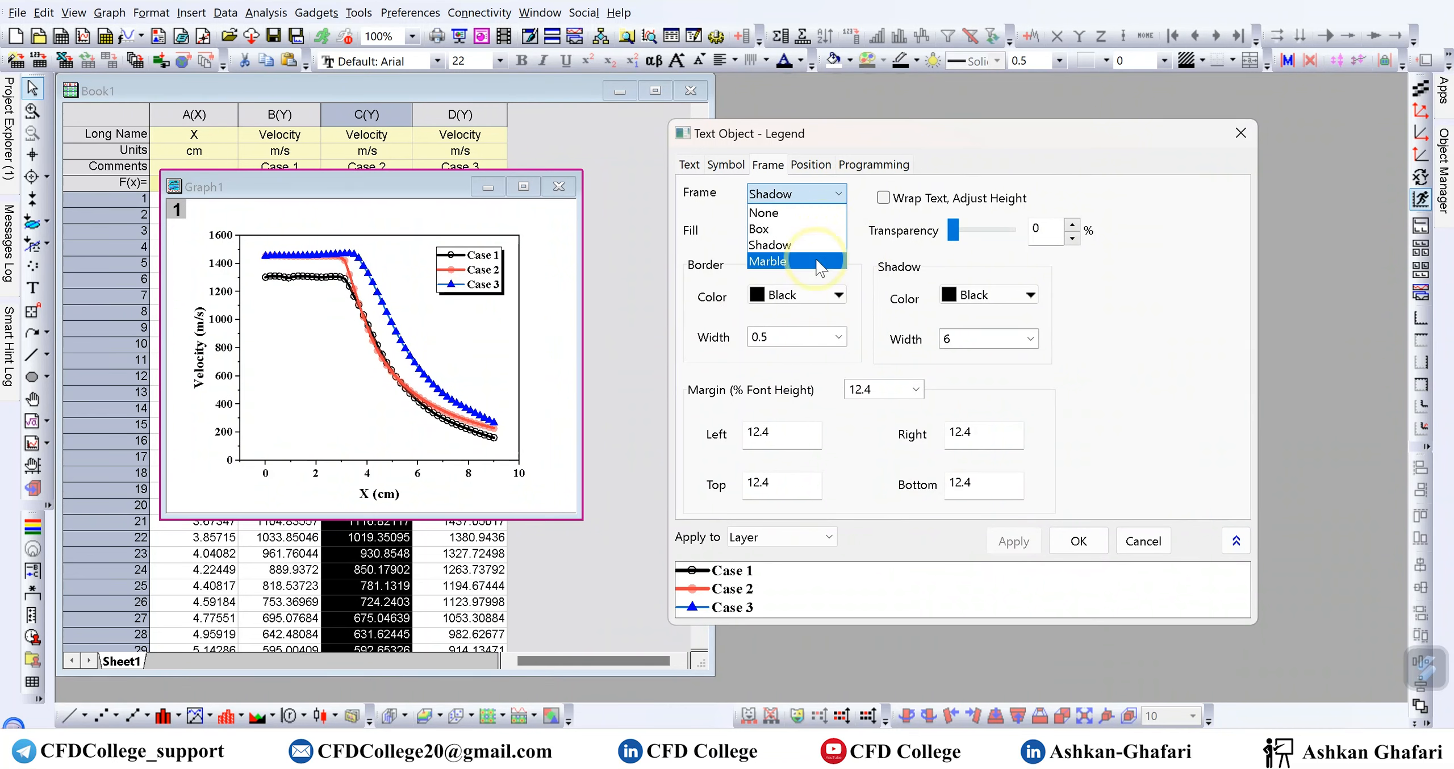
{"action": "left_click", "coordinate": [819, 261]}
{"action": "left_click", "coordinate": [1004, 538]}
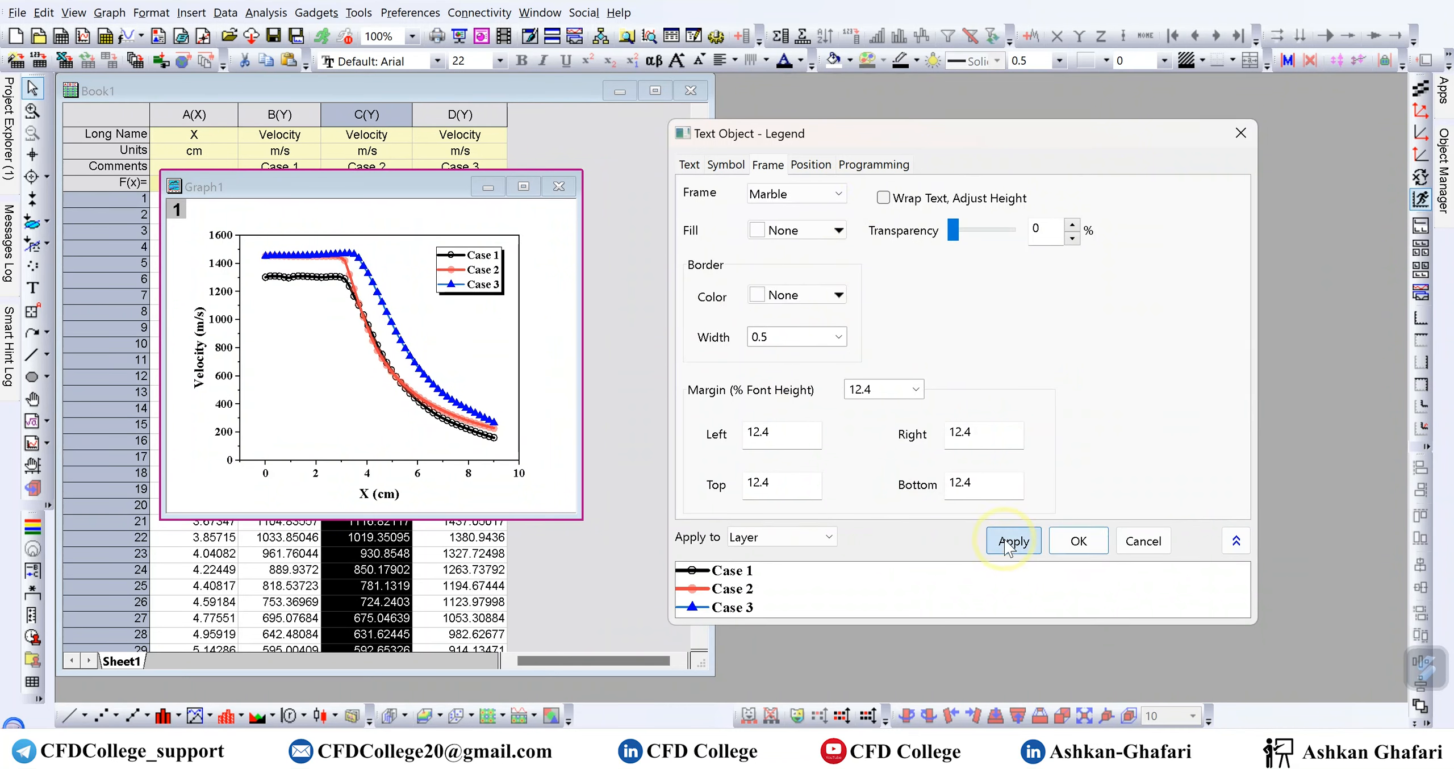
Step: Set the legend frame to Box with a border width of 1.5, and apply the changes
{"action": "left_click", "coordinate": [836, 196]}
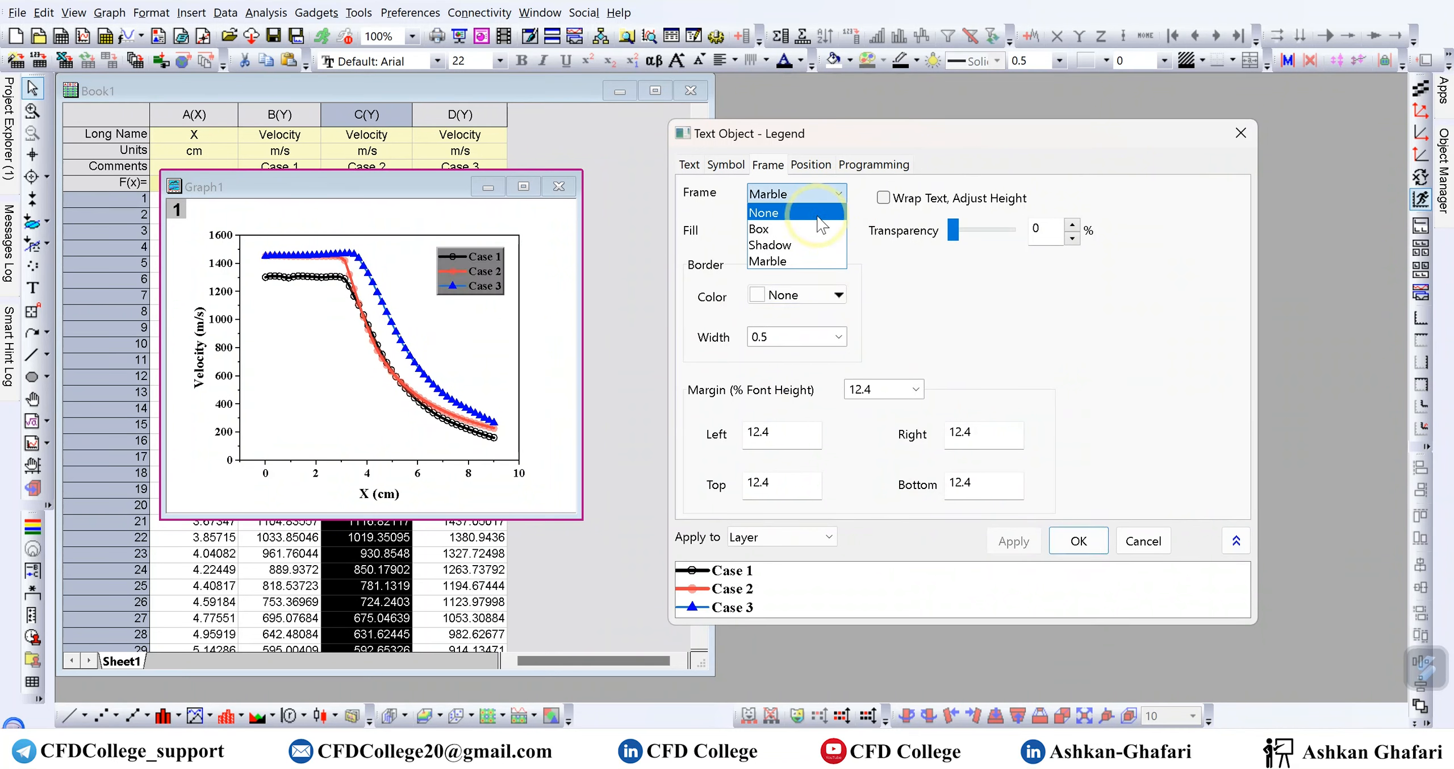
{"action": "left_click", "coordinate": [760, 229]}
{"action": "left_click", "coordinate": [1015, 543]}
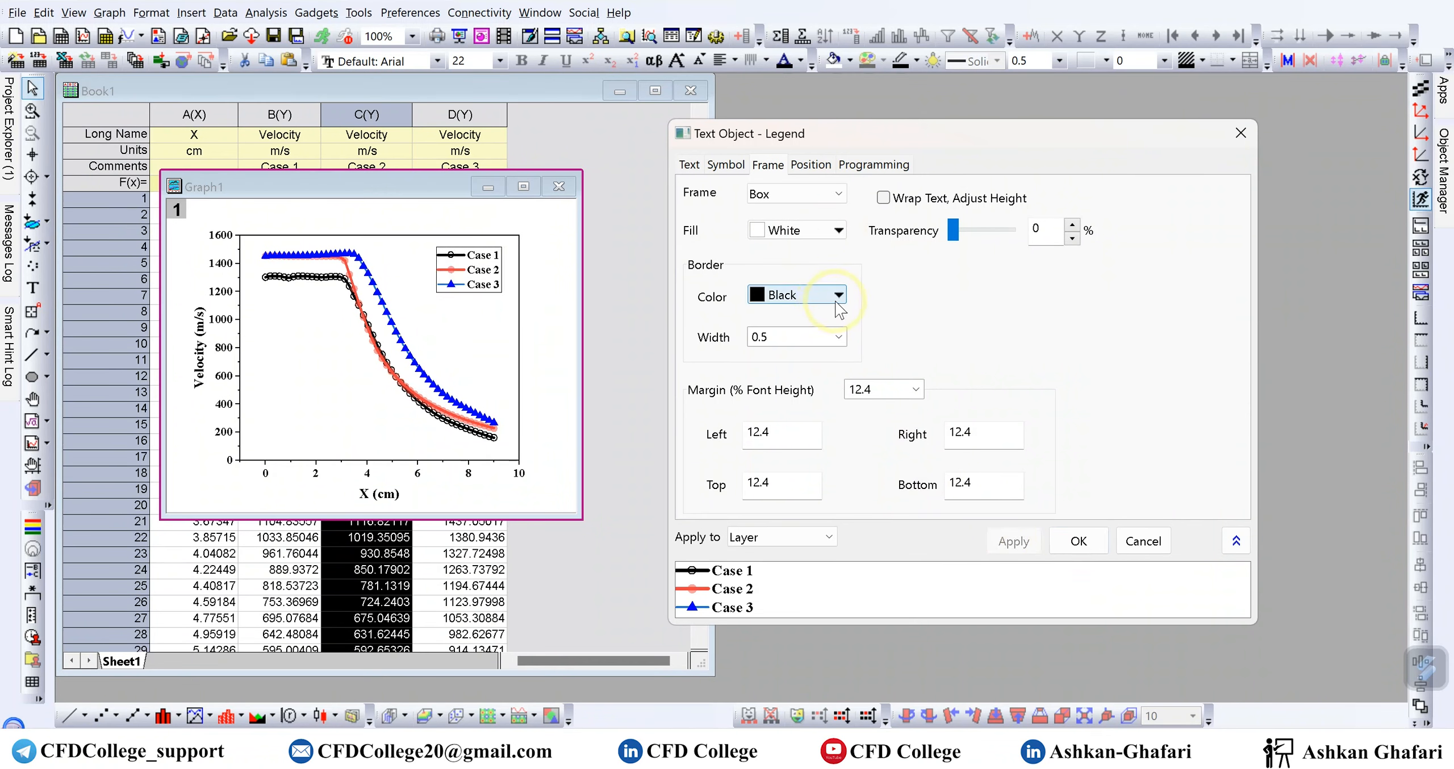
{"action": "left_click", "coordinate": [838, 337]}
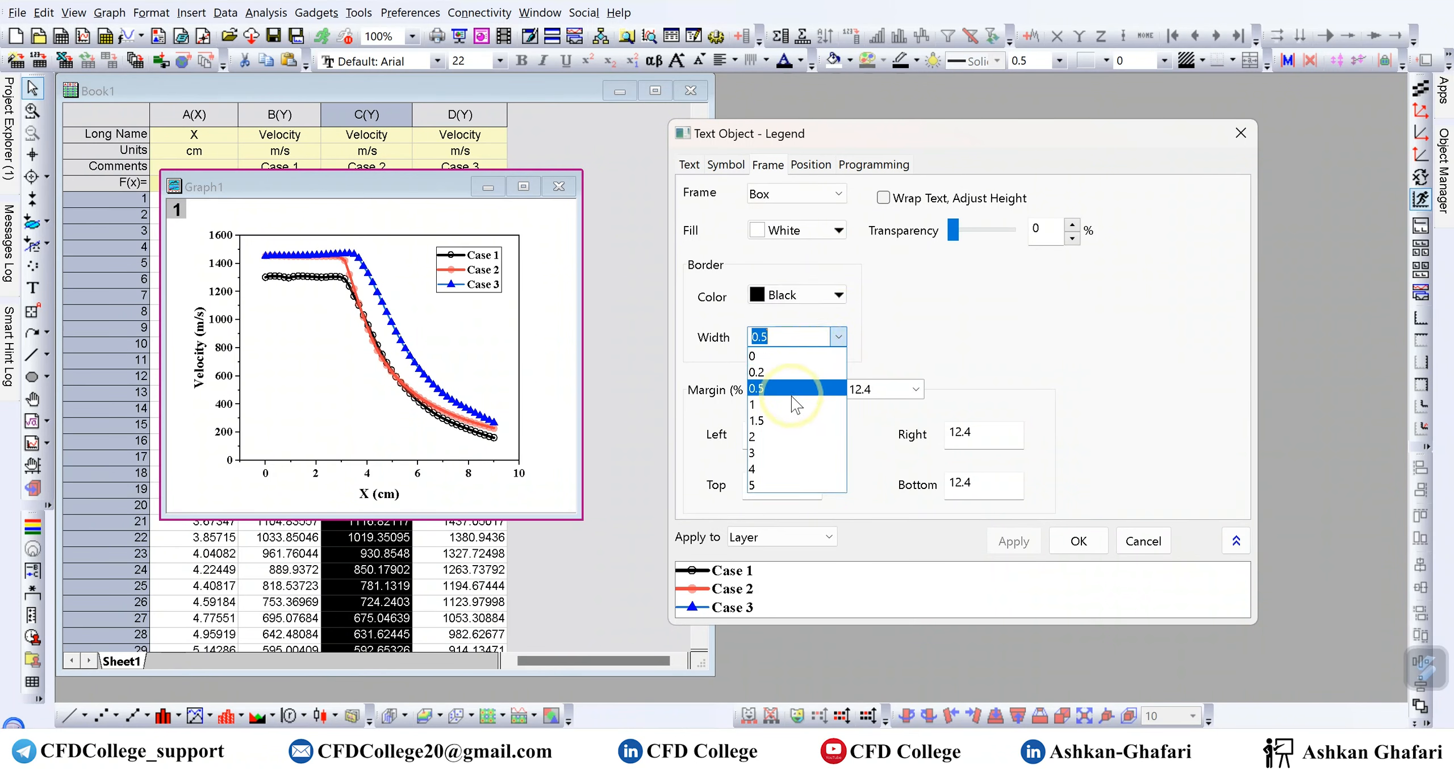
{"action": "left_click", "coordinate": [835, 408]}
{"action": "left_click", "coordinate": [1005, 554]}
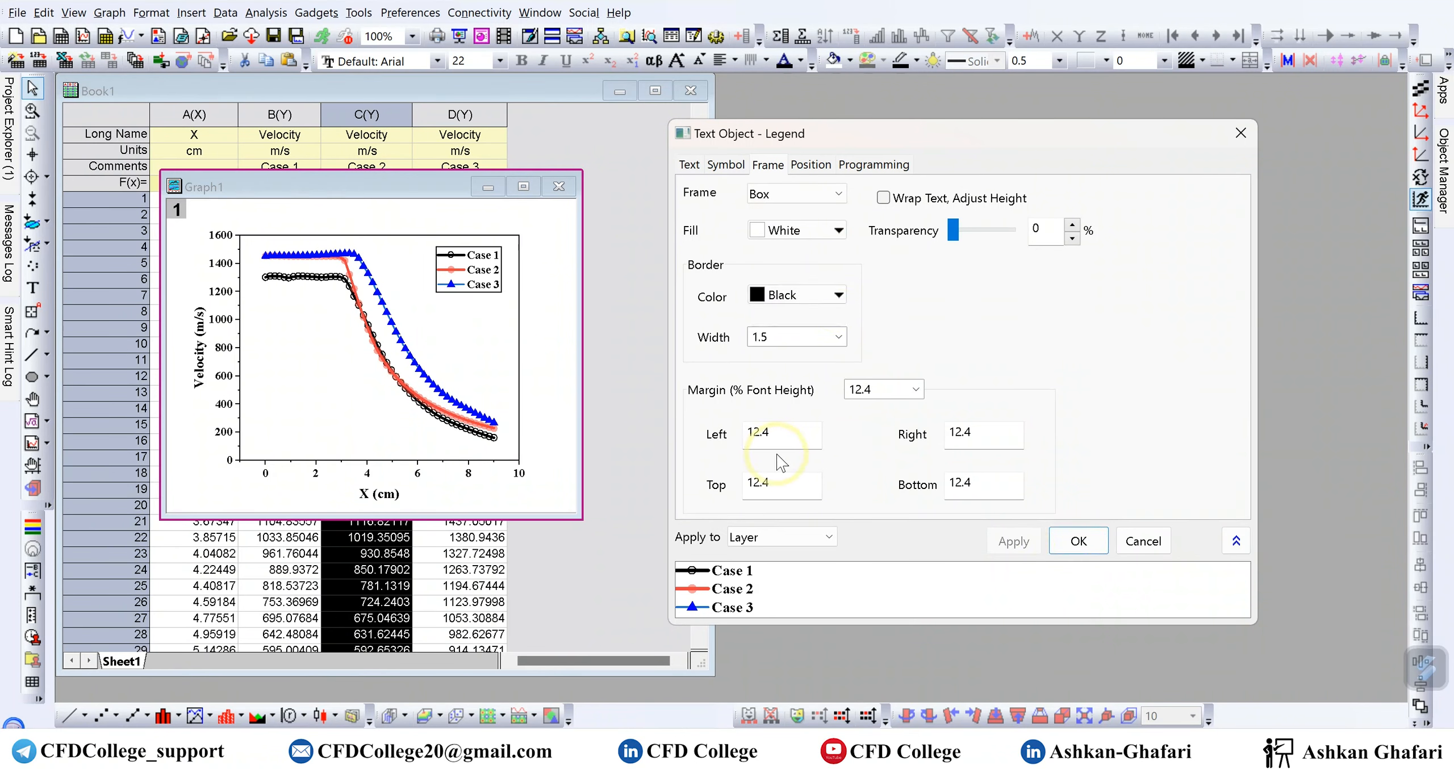
Step: Try a legend frame margin of 15% of font height and apply it
{"action": "left_click", "coordinate": [905, 390]}
{"action": "left_click", "coordinate": [916, 389]}
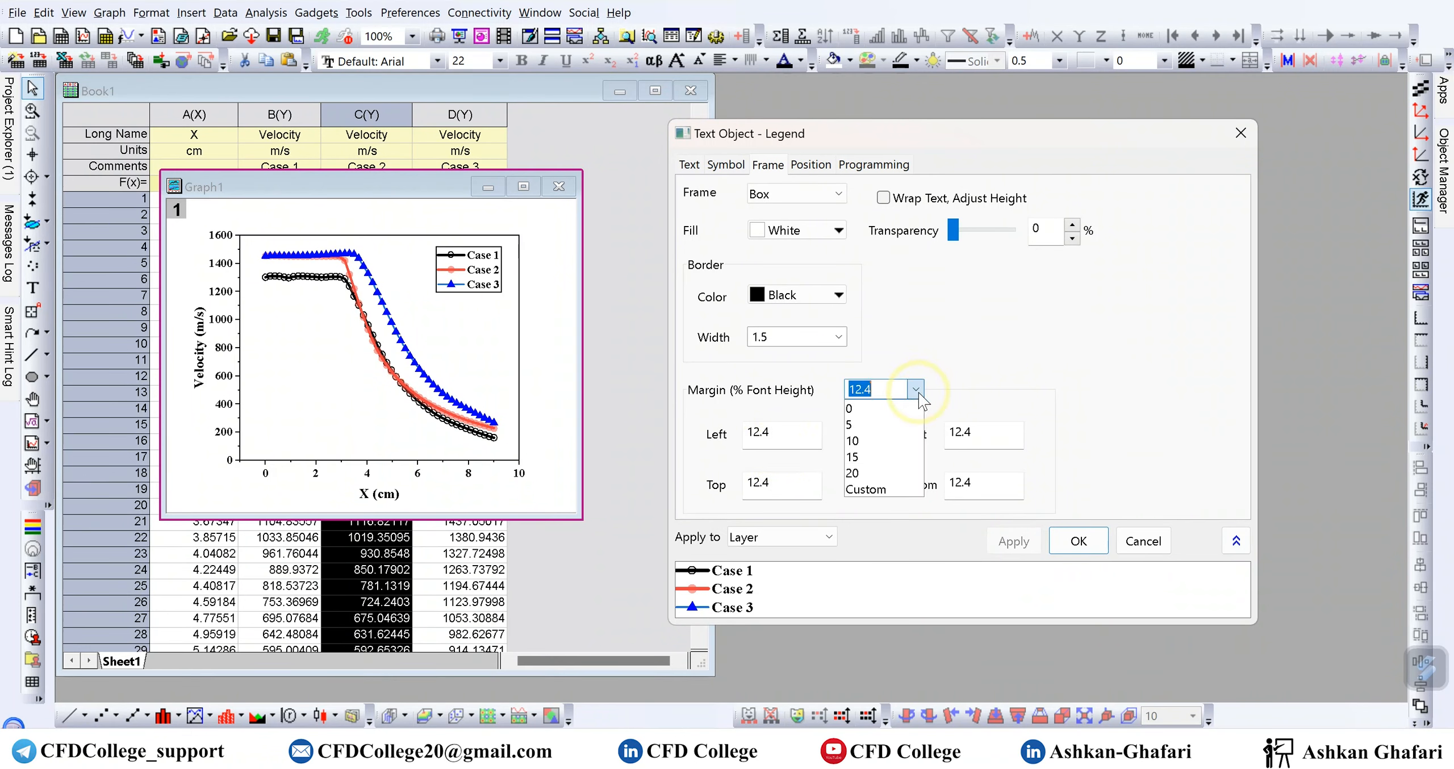
{"action": "left_click", "coordinate": [852, 457]}
{"action": "left_click", "coordinate": [1005, 543]}
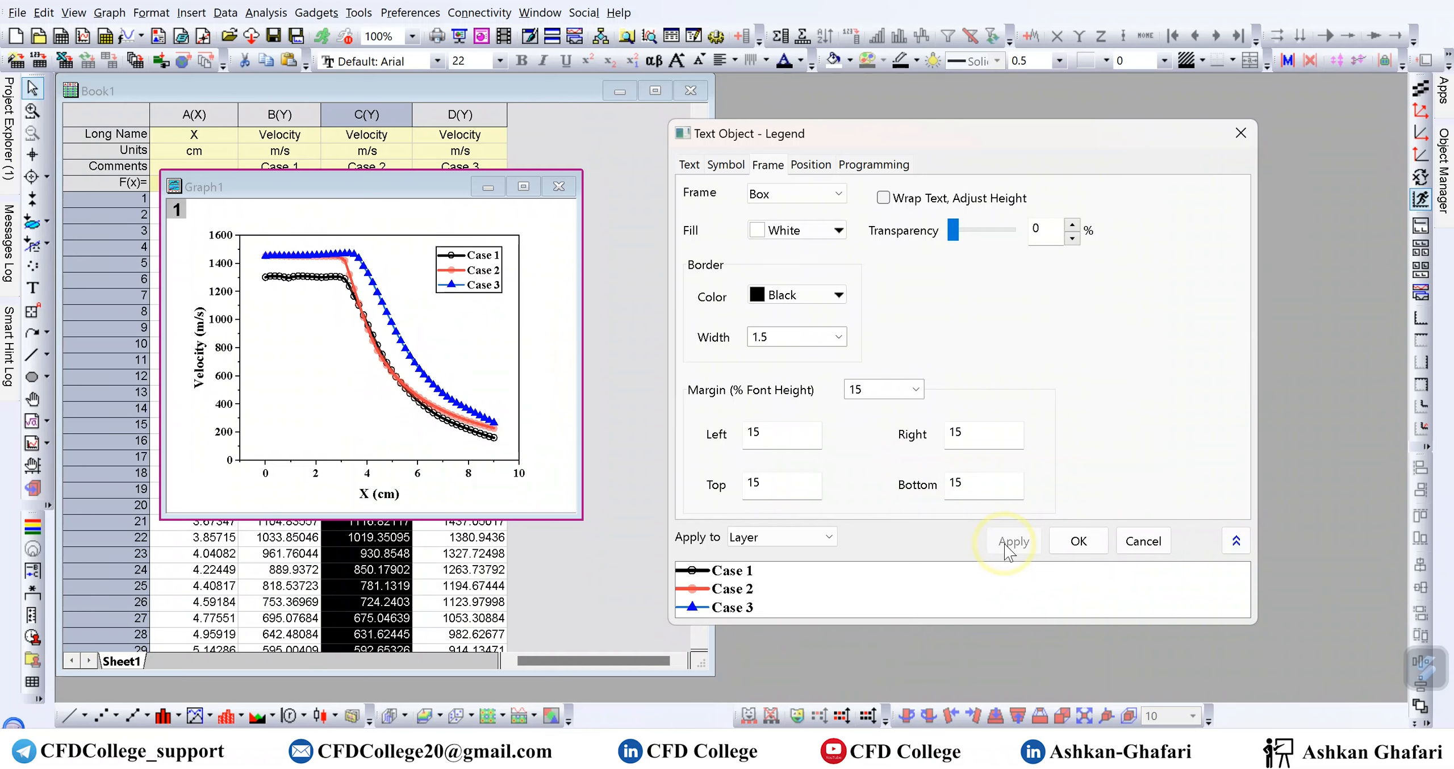
Step: Set the legend frame margin to 20% of font height, apply it, and close the legend properties after viewing the position settings
{"action": "left_click", "coordinate": [909, 391]}
{"action": "left_click", "coordinate": [868, 465]}
{"action": "left_click", "coordinate": [1009, 543]}
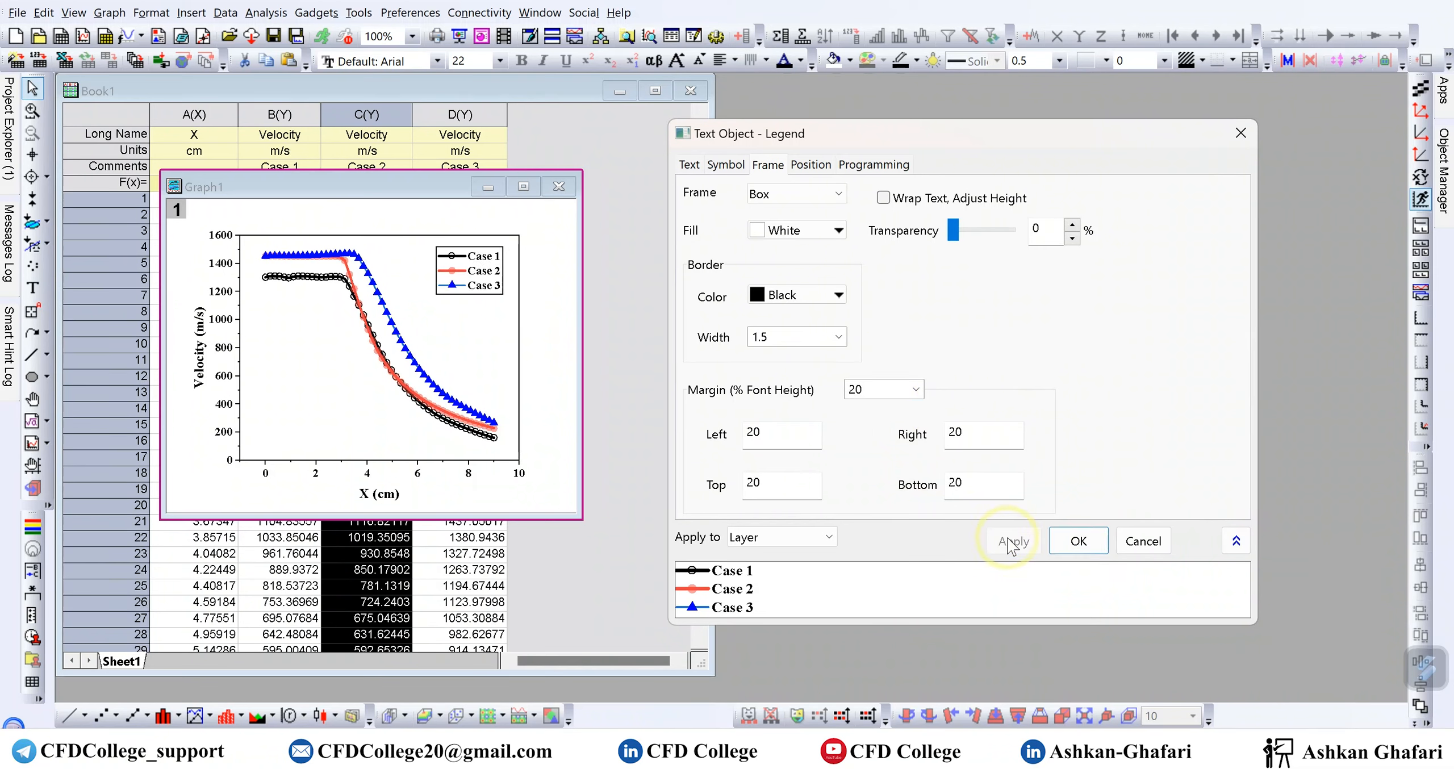
{"action": "left_click", "coordinate": [947, 430]}
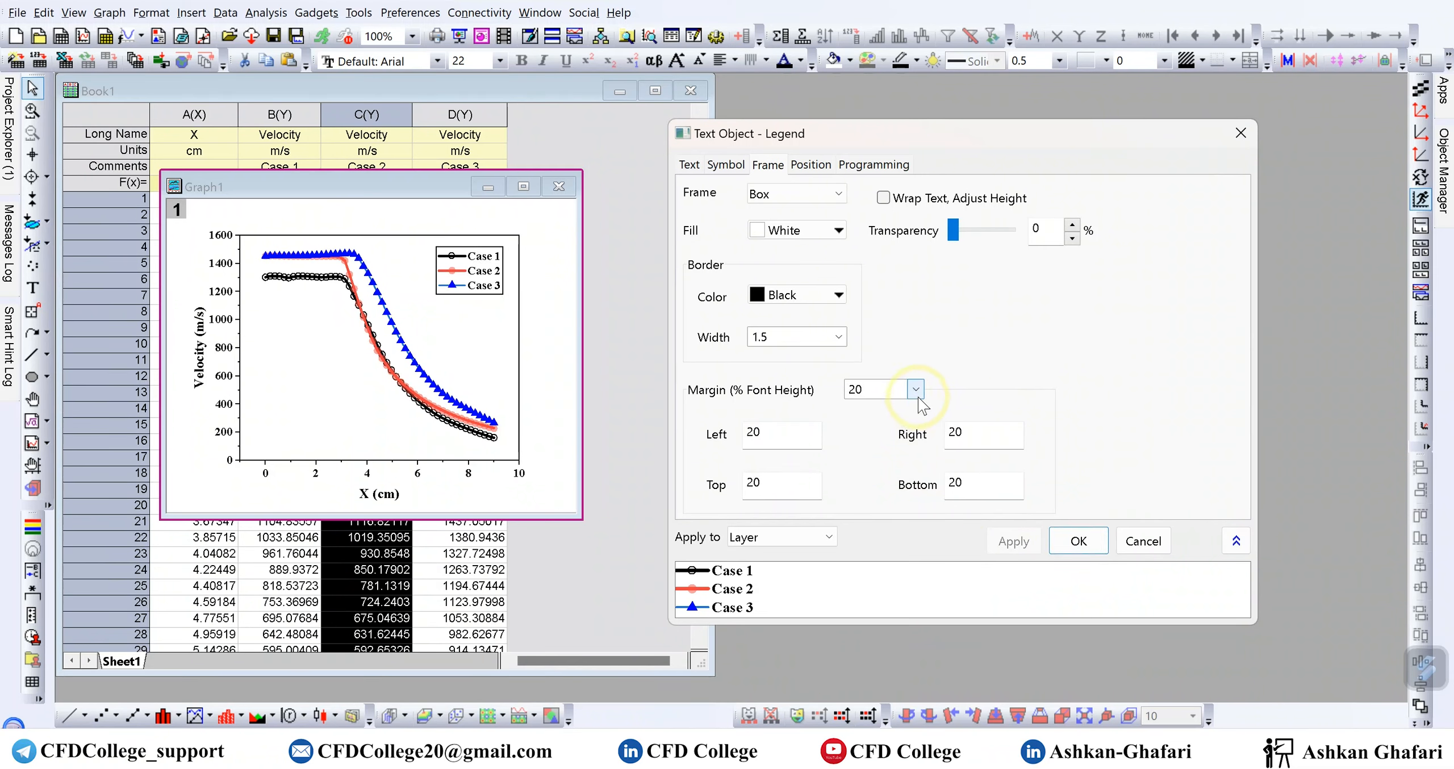
{"action": "left_click", "coordinate": [818, 166]}
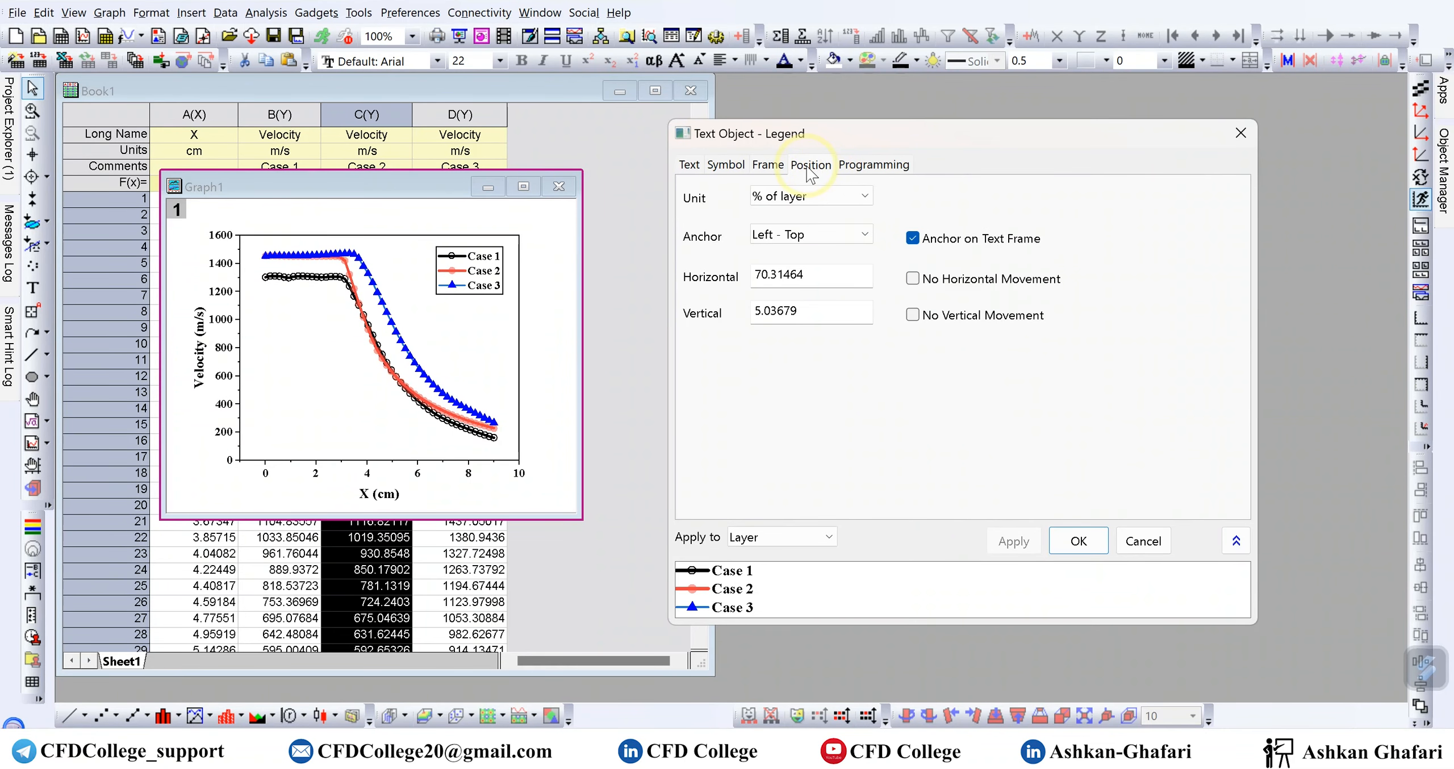
{"action": "left_click", "coordinate": [1144, 540]}
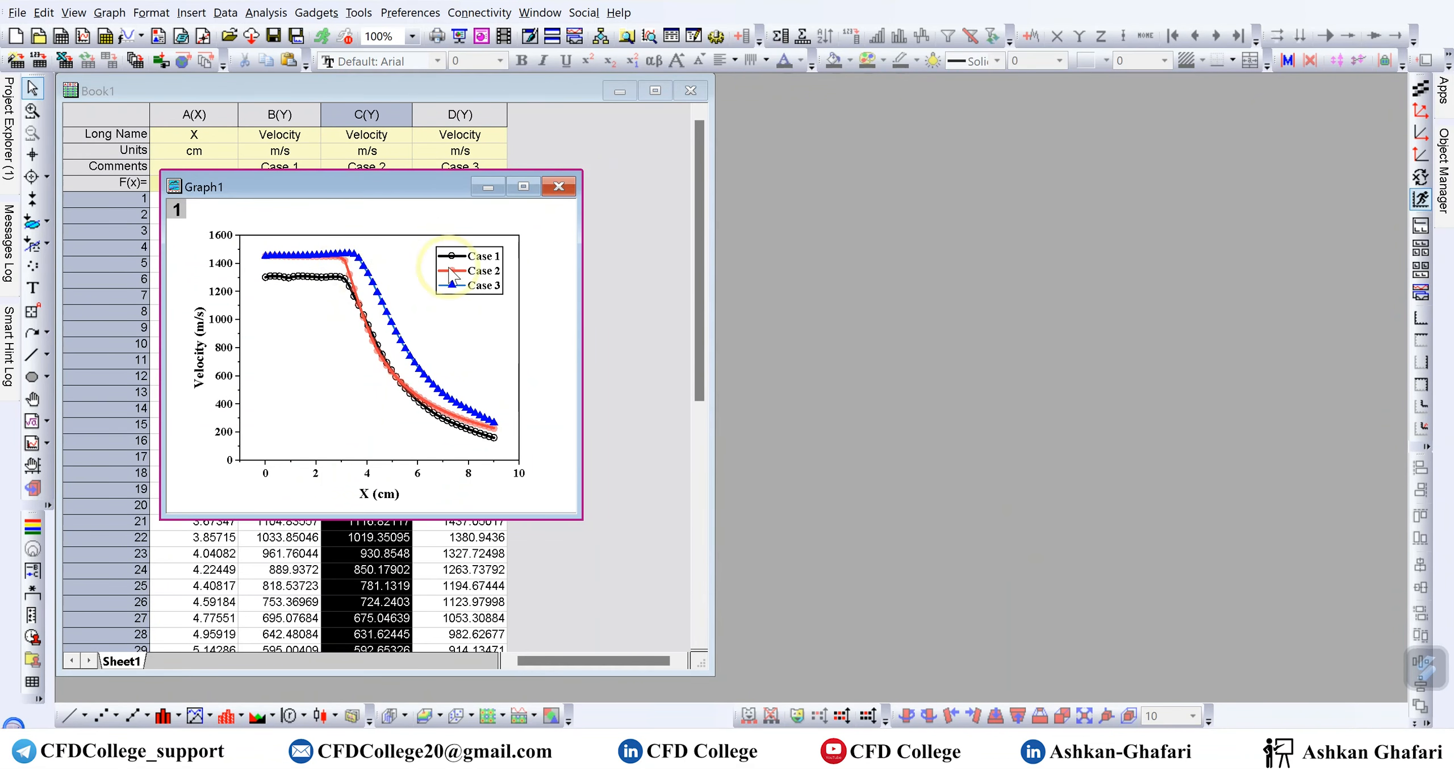
Step: Move the legend to the lower-left corner inside the plot frame and deselect it
{"action": "left_click", "coordinate": [476, 301]}
{"action": "left_click_drag", "start_coordinate": [476, 302], "coordinate": [298, 443]}
{"action": "left_click", "coordinate": [563, 414]}
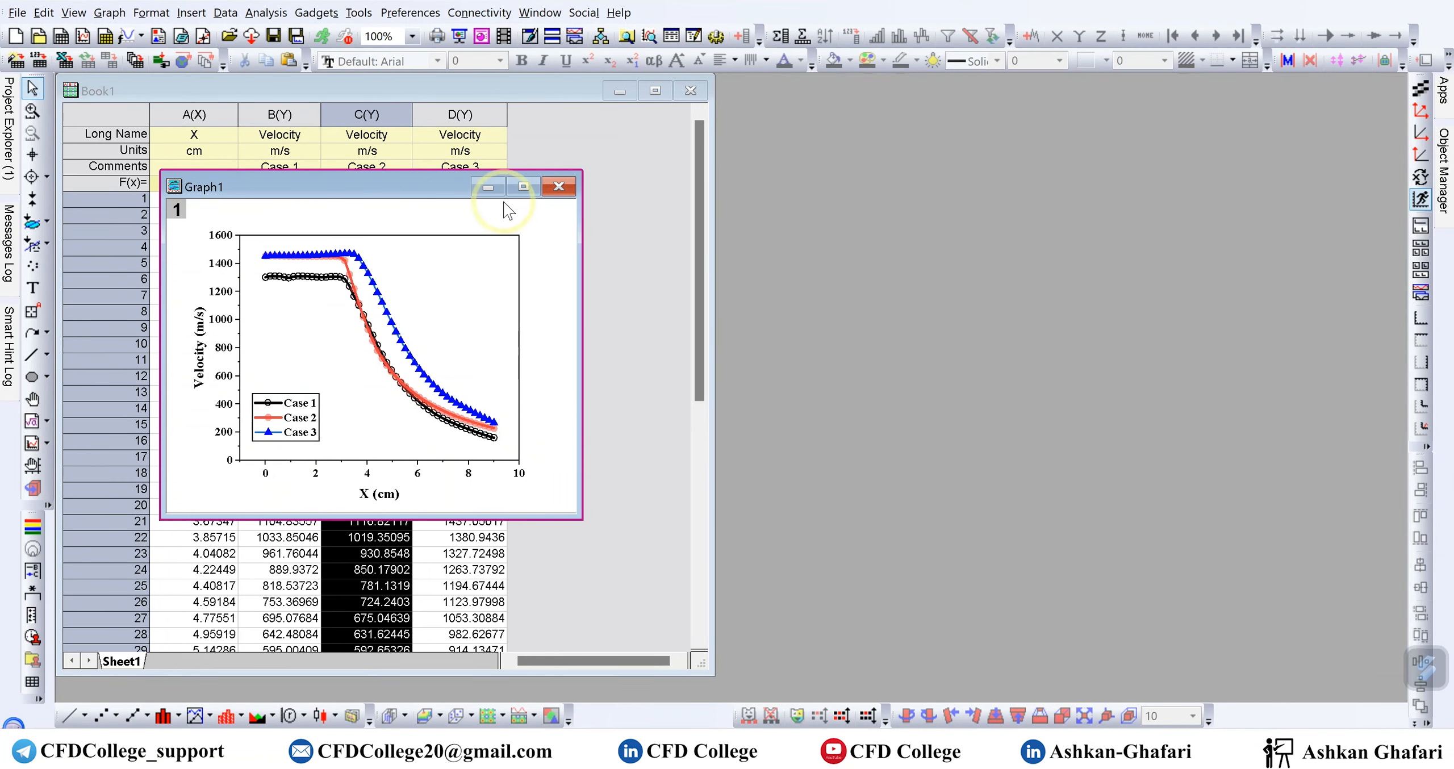
Step: View the graph window's copy and export commands, and move the Graph1 window clear of the workbook
{"action": "right_click", "coordinate": [398, 189]}
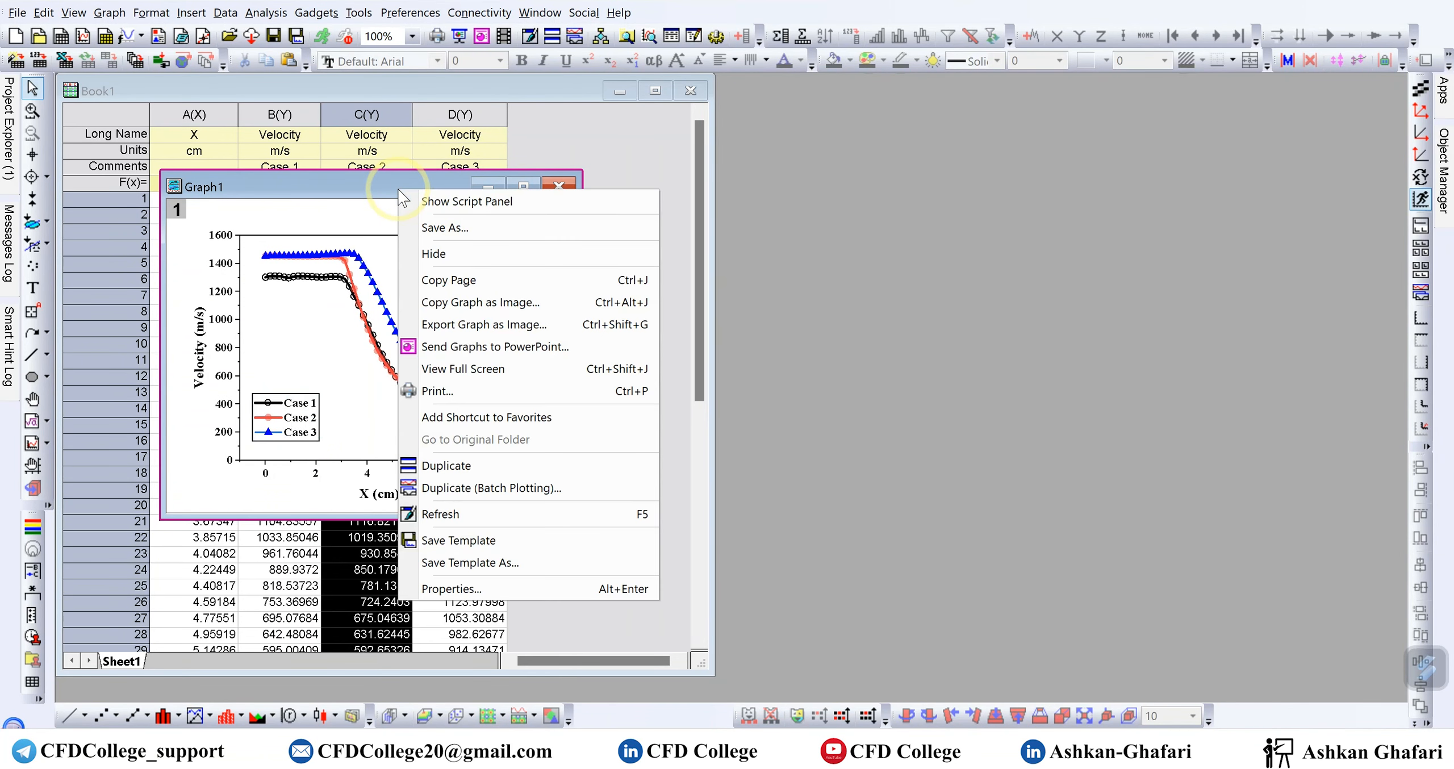
{"action": "left_click", "coordinate": [341, 194]}
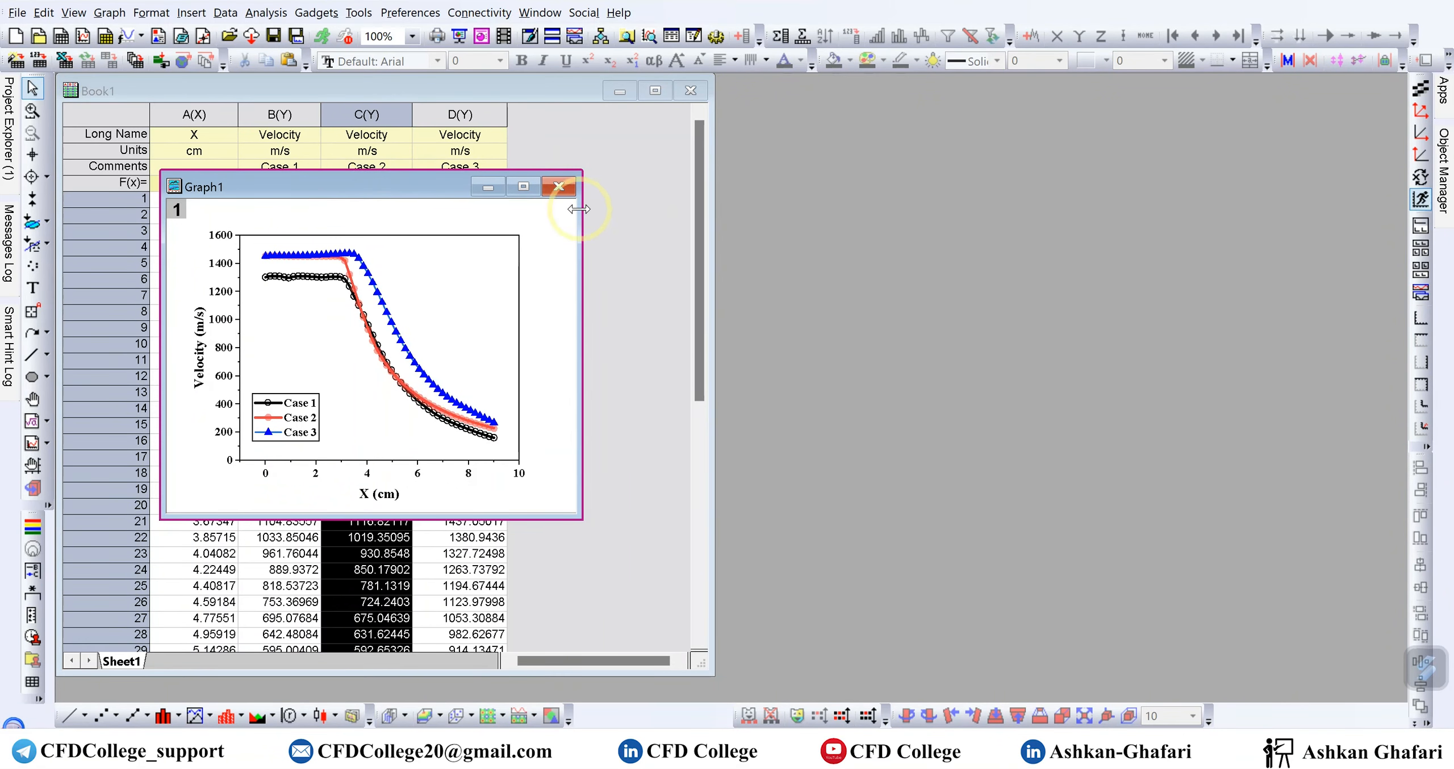
{"action": "left_click_drag", "start_coordinate": [399, 182], "coordinate": [1195, 138]}
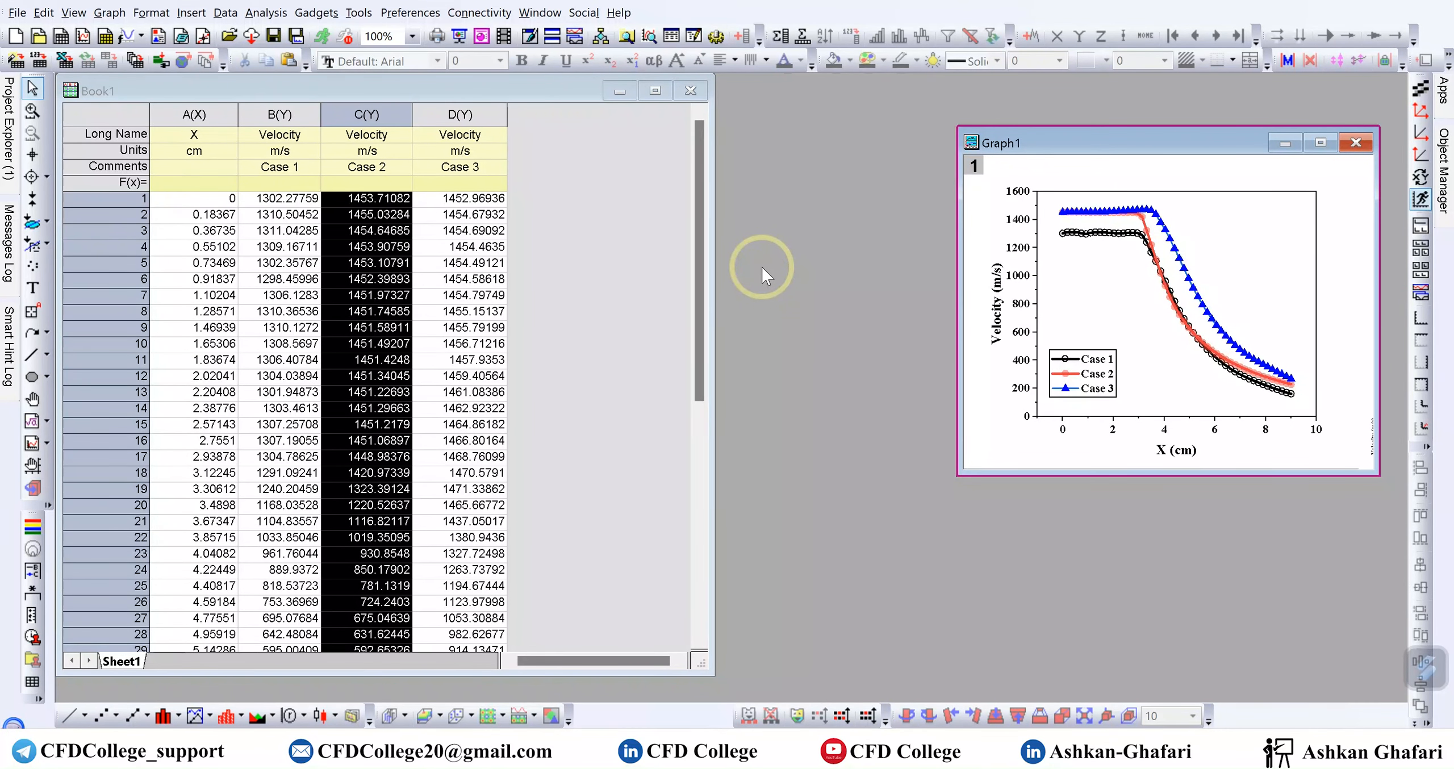
Step: Paste the copied graph as a picture into the Book1 sheet, widening the workbook window and moving the picture fully into view
{"action": "right_click", "coordinate": [777, 266]}
{"action": "right_click", "coordinate": [646, 314]}
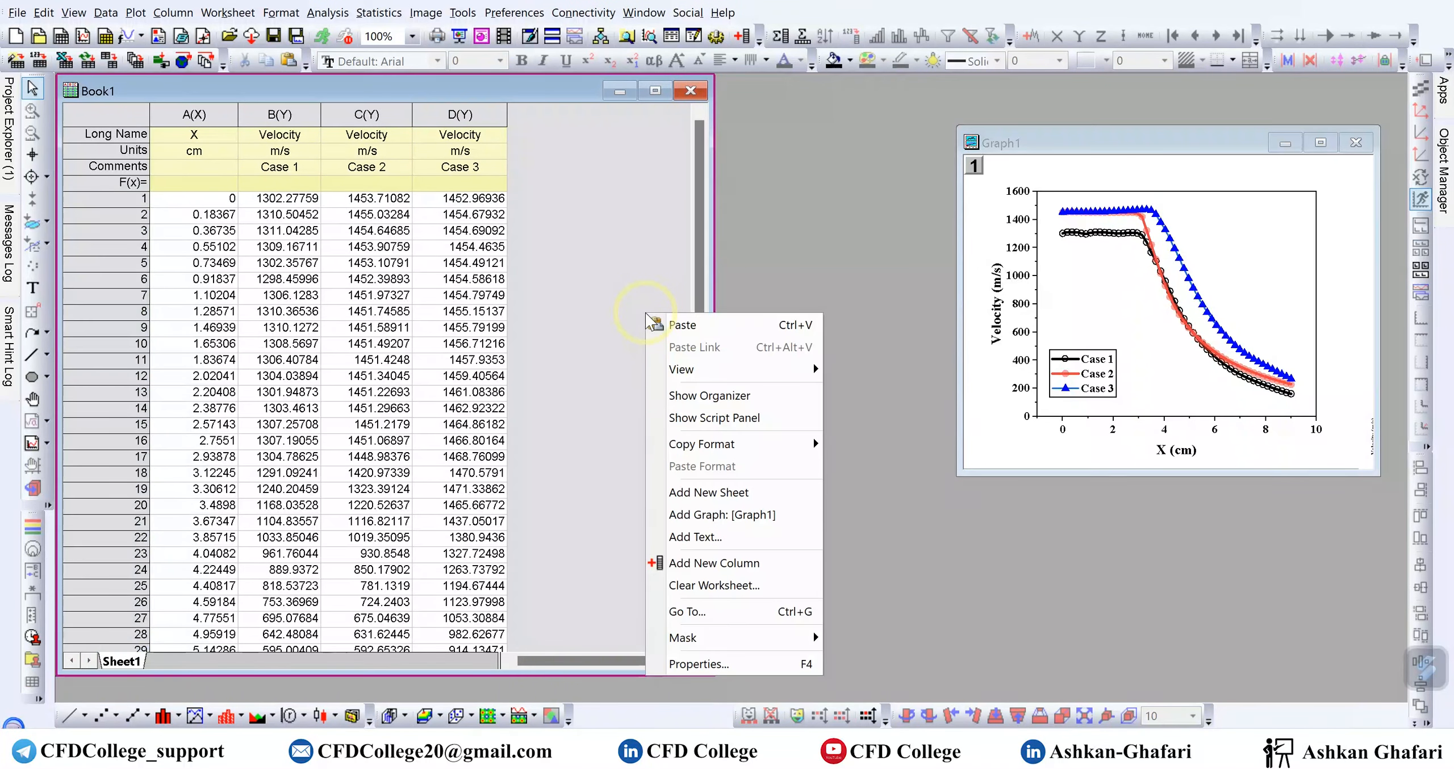
{"action": "left_click", "coordinate": [683, 327]}
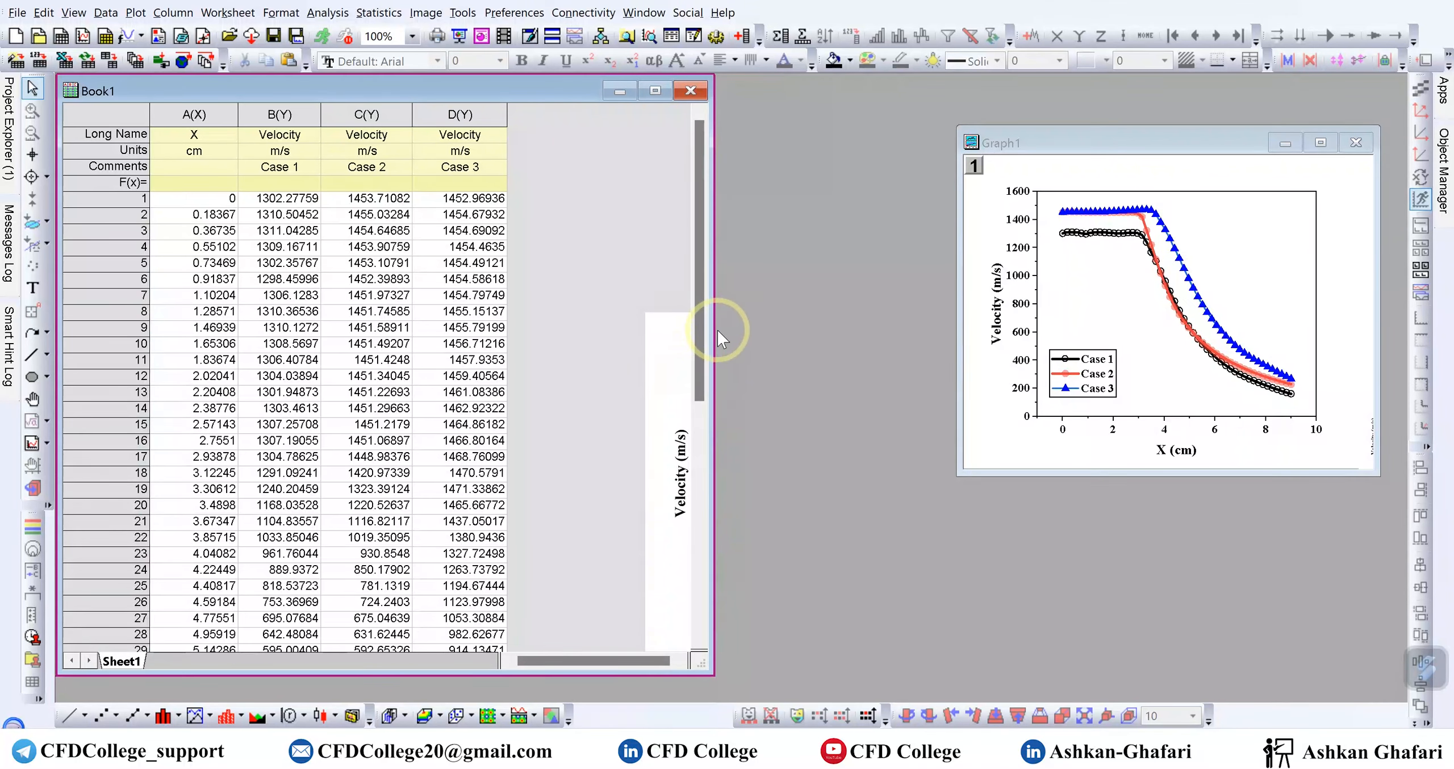
{"action": "left_click_drag", "start_coordinate": [712, 331], "coordinate": [897, 330]}
{"action": "left_click_drag", "start_coordinate": [793, 330], "coordinate": [540, 211]}
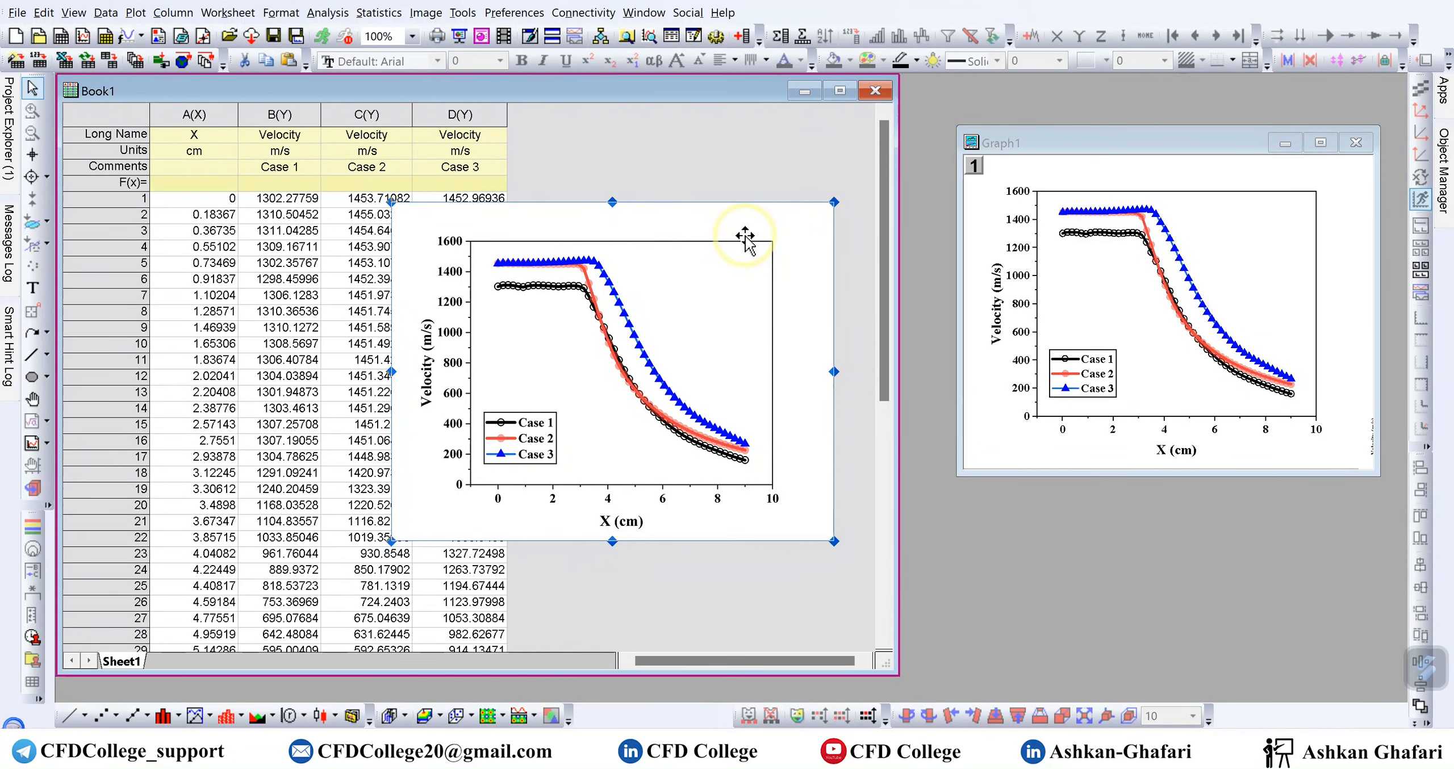
Step: Open the pasted graph picture in its own image window, close that window and delete the picture from the sheet
{"action": "double_click", "coordinate": [595, 307]}
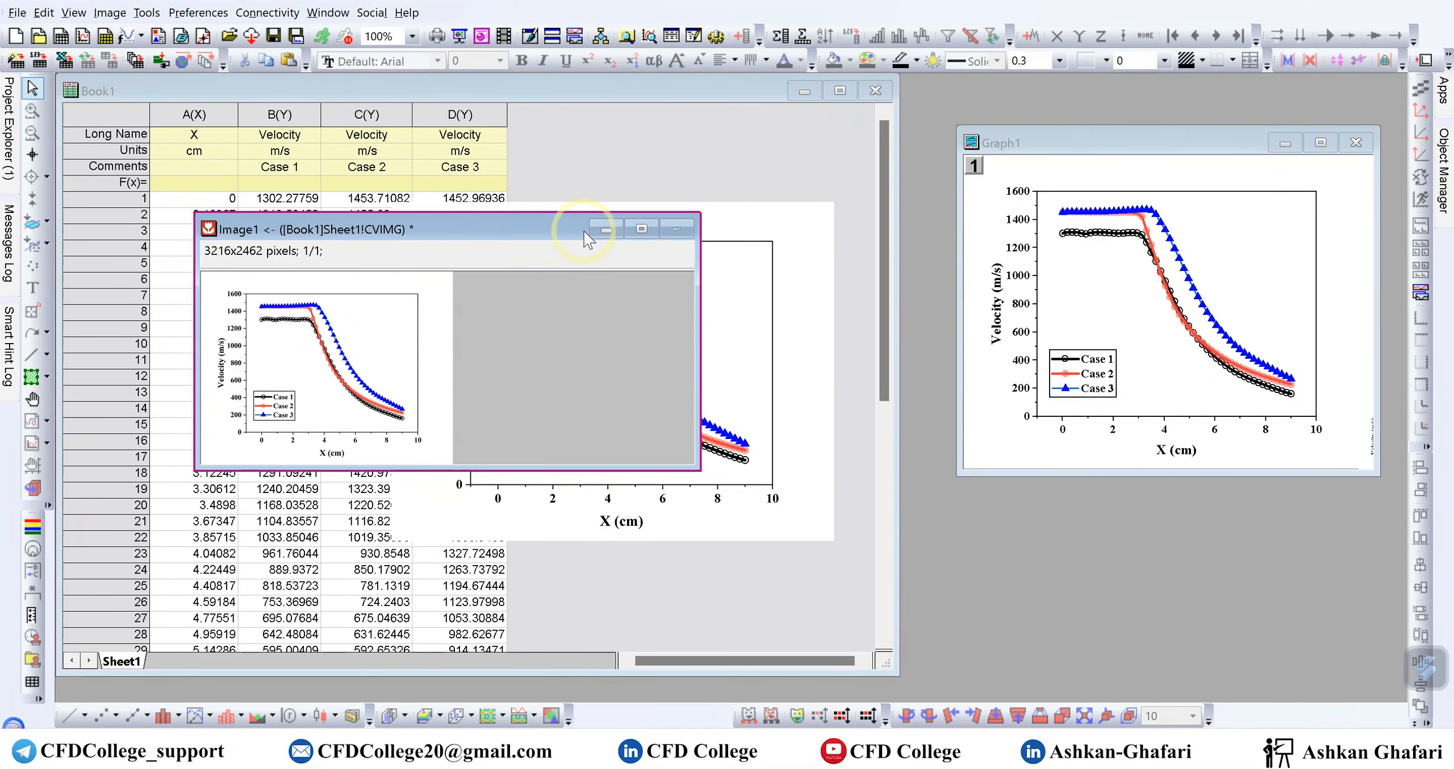
{"action": "left_click", "coordinate": [677, 231]}
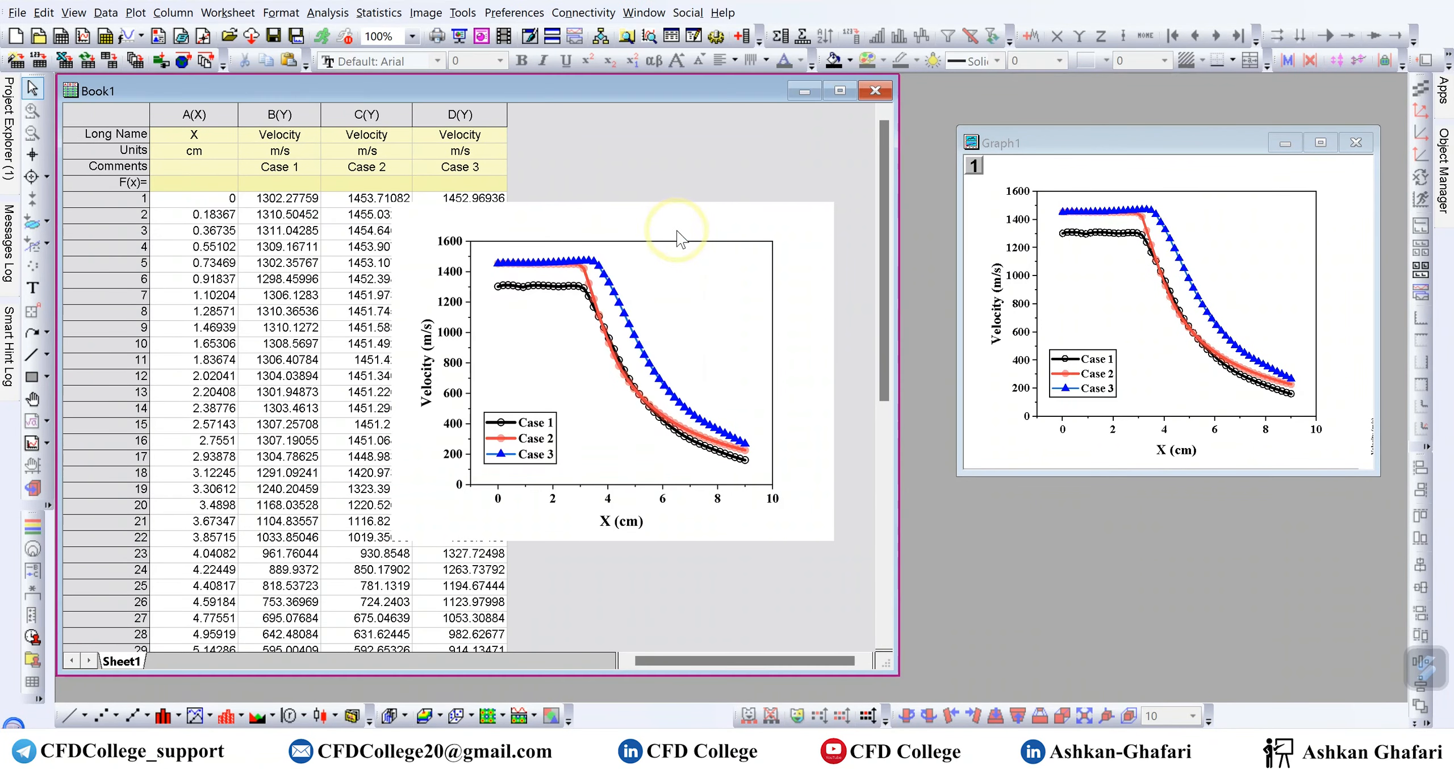
{"action": "left_click", "coordinate": [783, 221]}
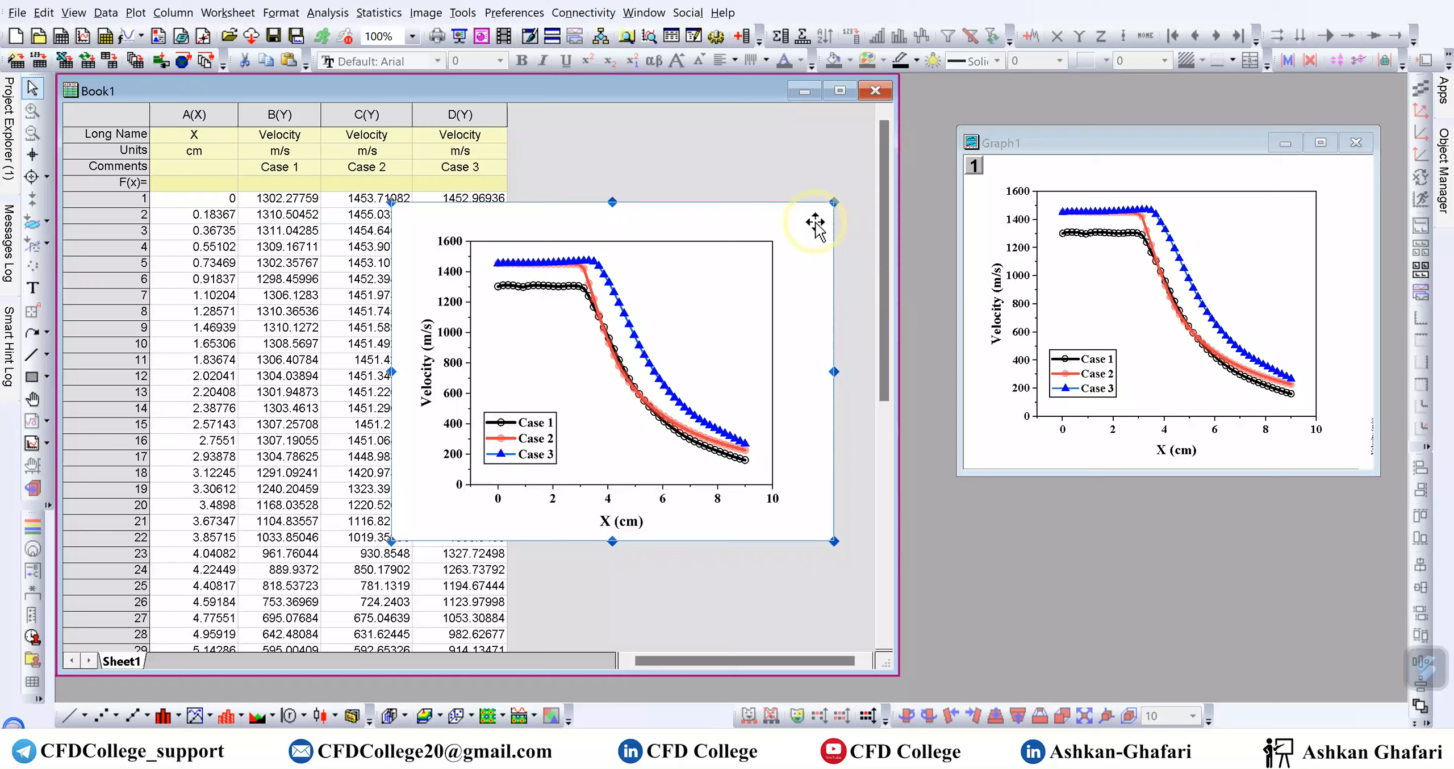
{"action": "key", "text": "Delete"}
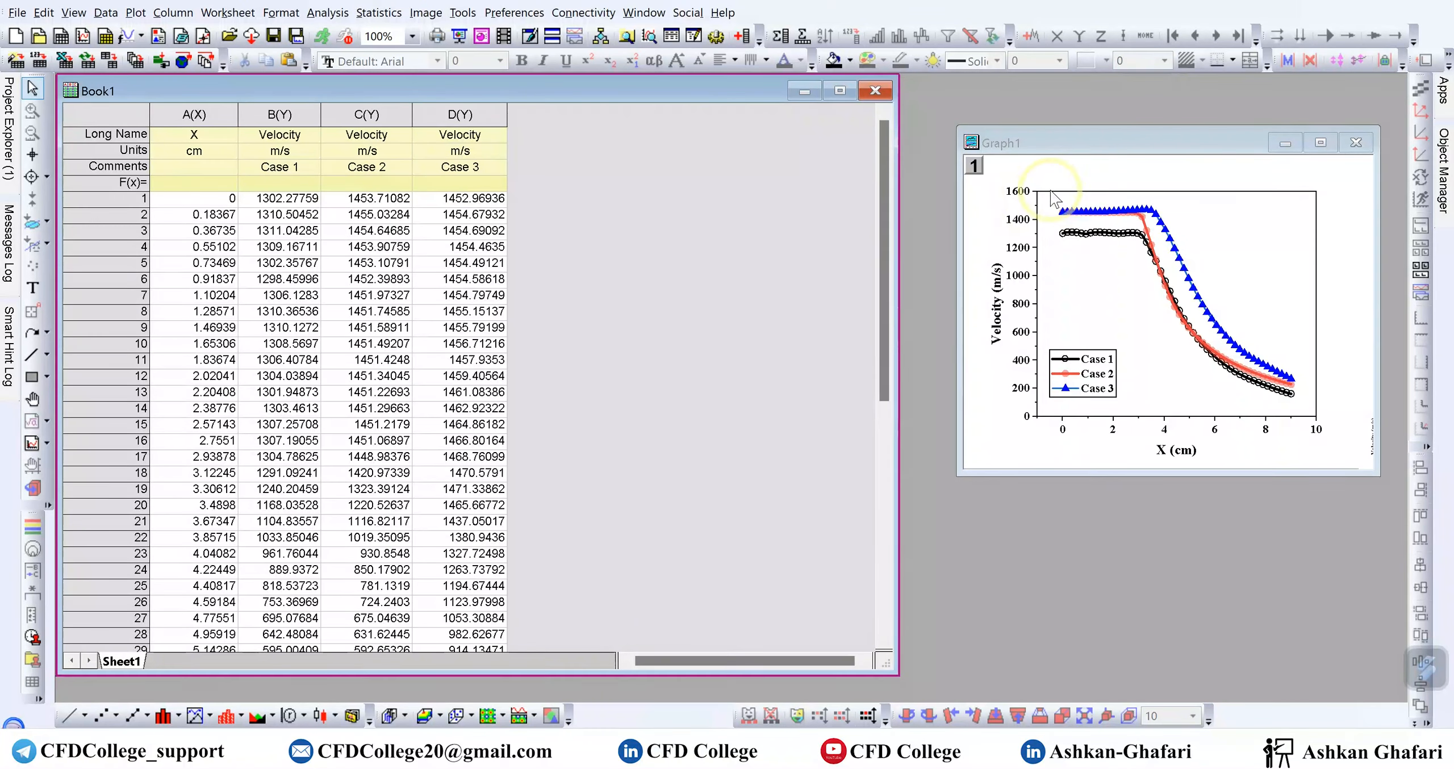
Step: Move the Graph1 window back over the Book1 workbook, beside the data columns
{"action": "left_click", "coordinate": [1111, 141]}
{"action": "left_click_drag", "start_coordinate": [1111, 141], "coordinate": [673, 173]}
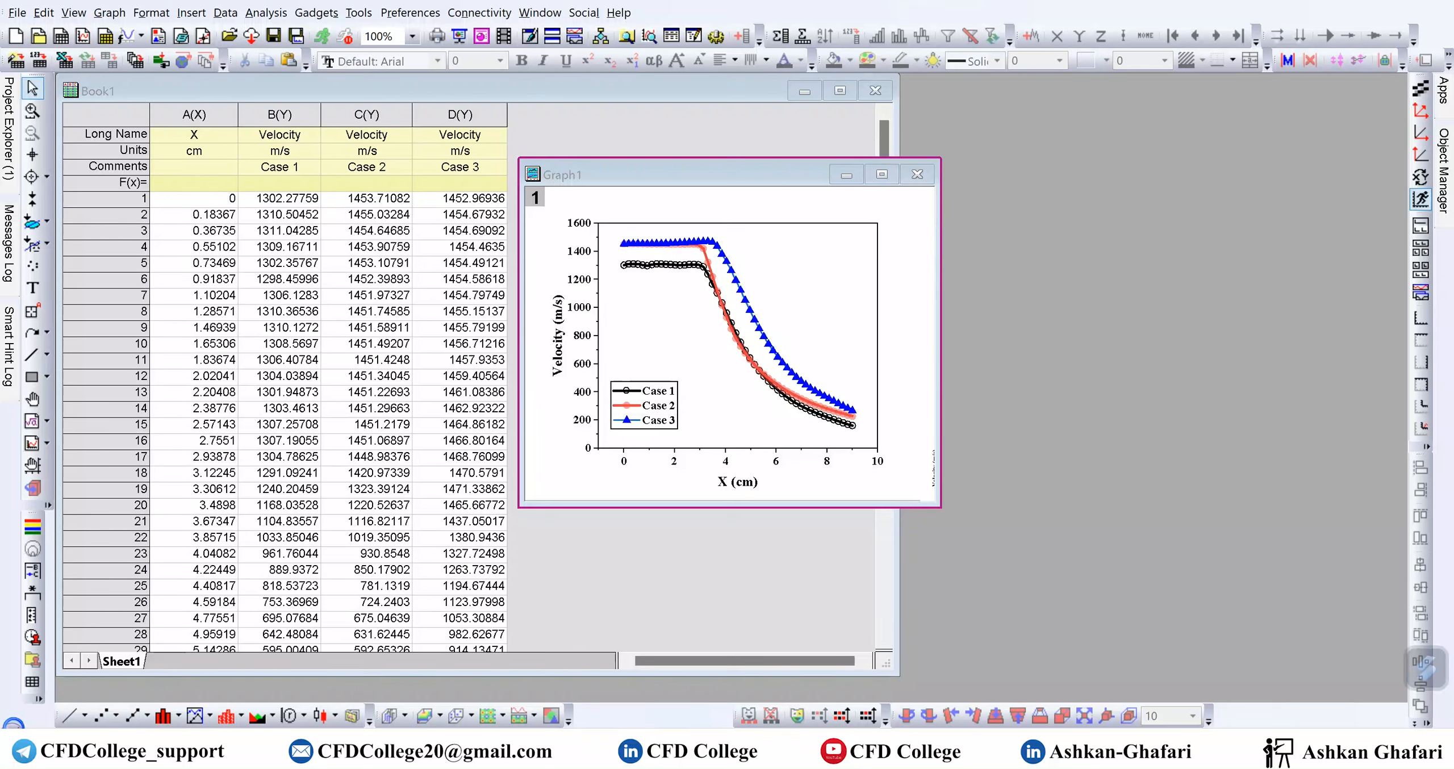
Step: Duplicate the Graph1 window and arrange the copy over the original beside the data columns
{"action": "right_click", "coordinate": [753, 180]}
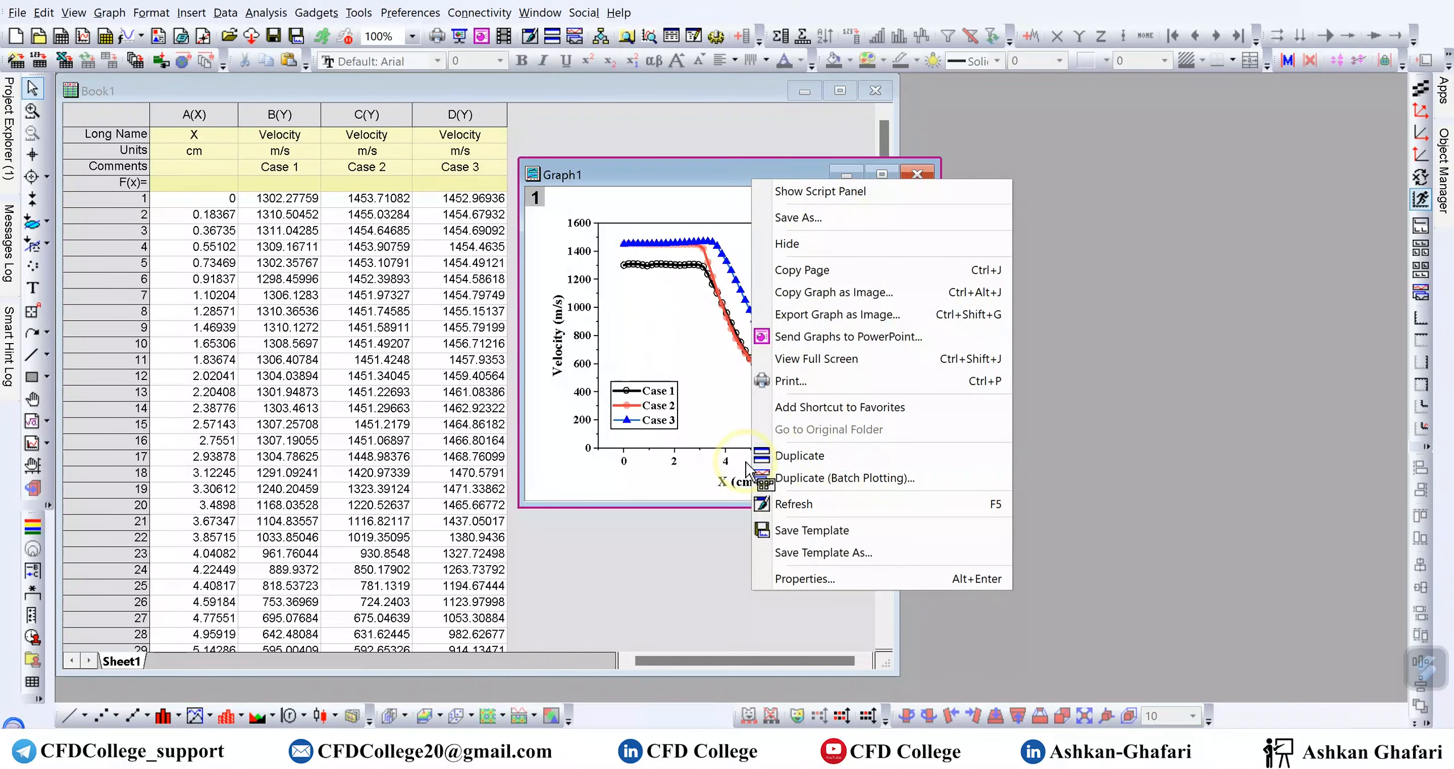
{"action": "left_click", "coordinate": [800, 454]}
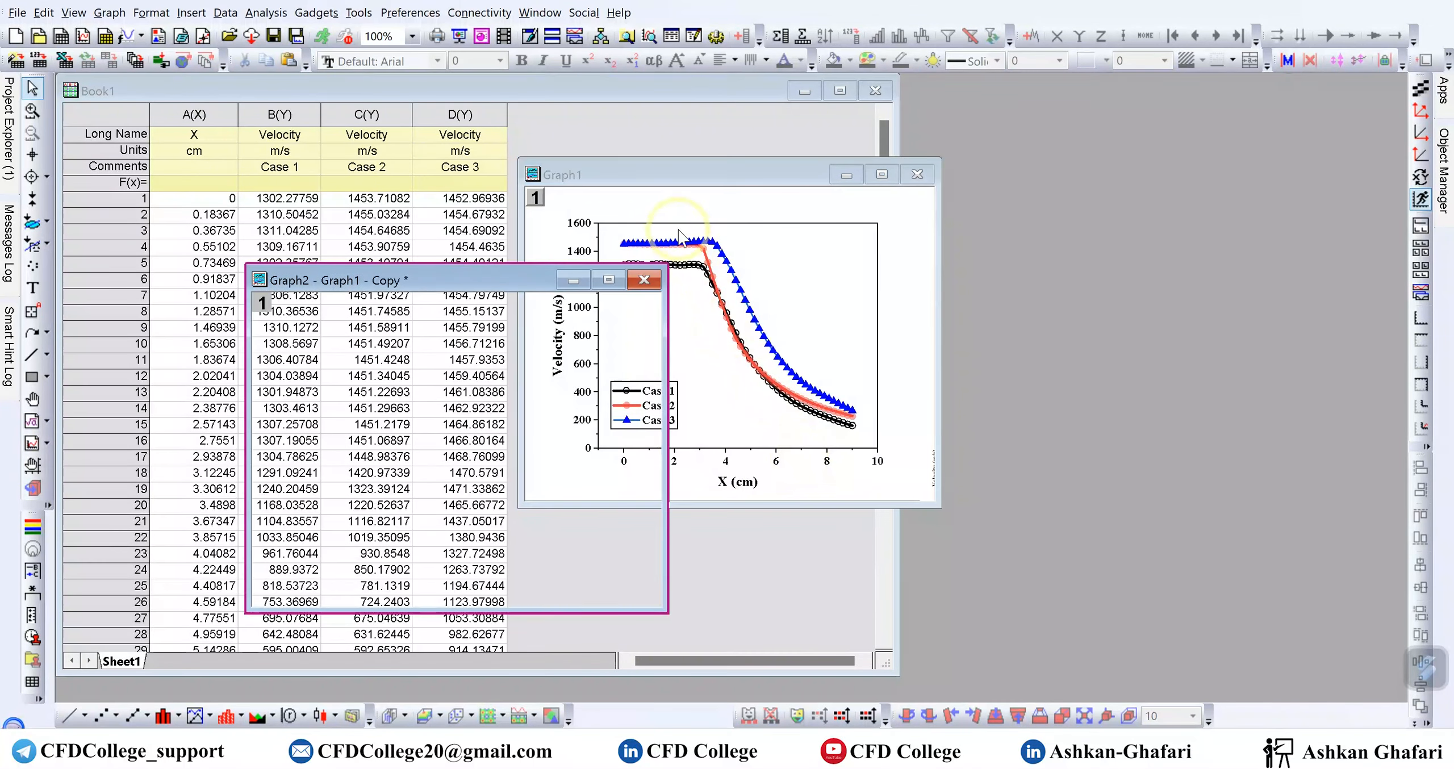
{"action": "left_click_drag", "start_coordinate": [486, 283], "coordinate": [1014, 239]}
{"action": "left_click", "coordinate": [745, 167]}
{"action": "left_click_drag", "start_coordinate": [744, 166], "coordinate": [442, 208]}
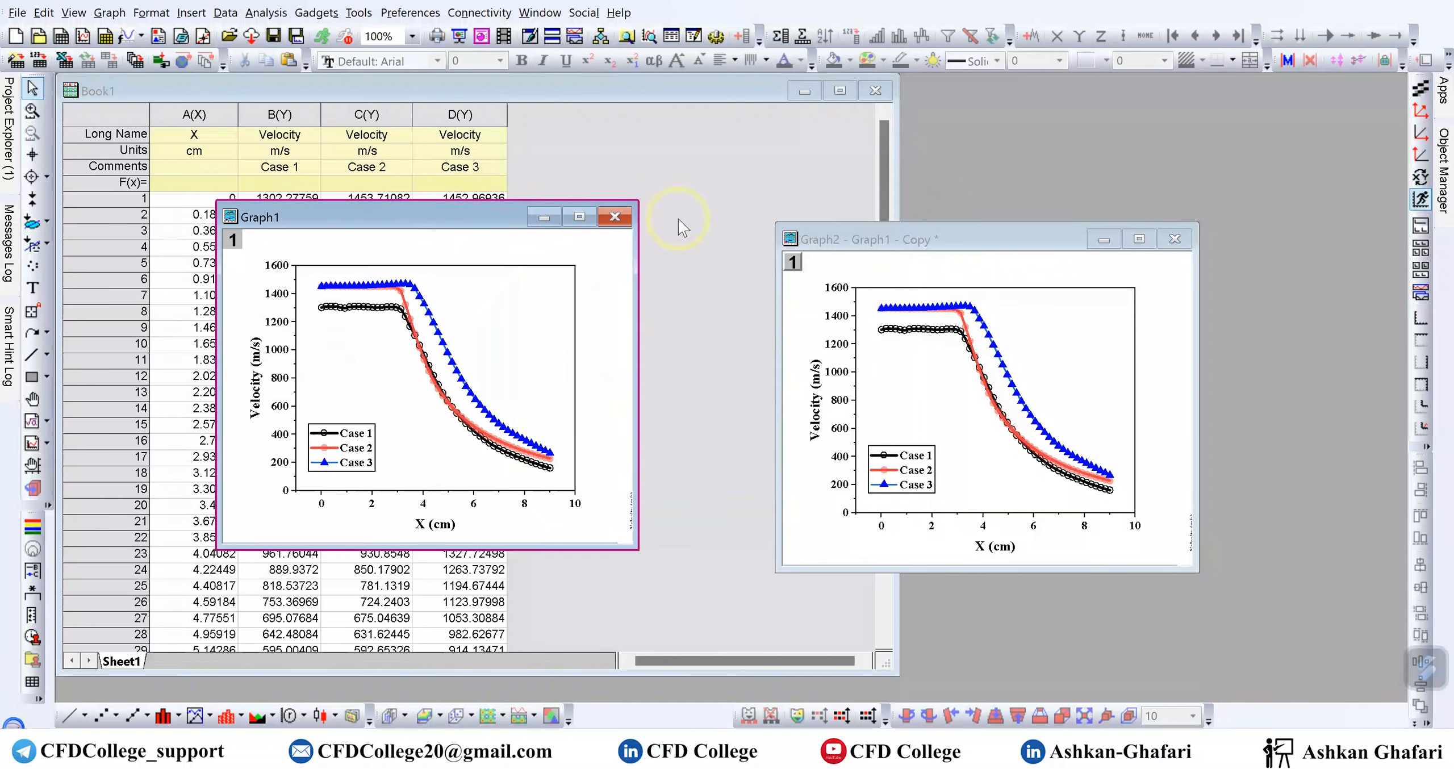
{"action": "left_click_drag", "start_coordinate": [957, 238], "coordinate": [903, 200]}
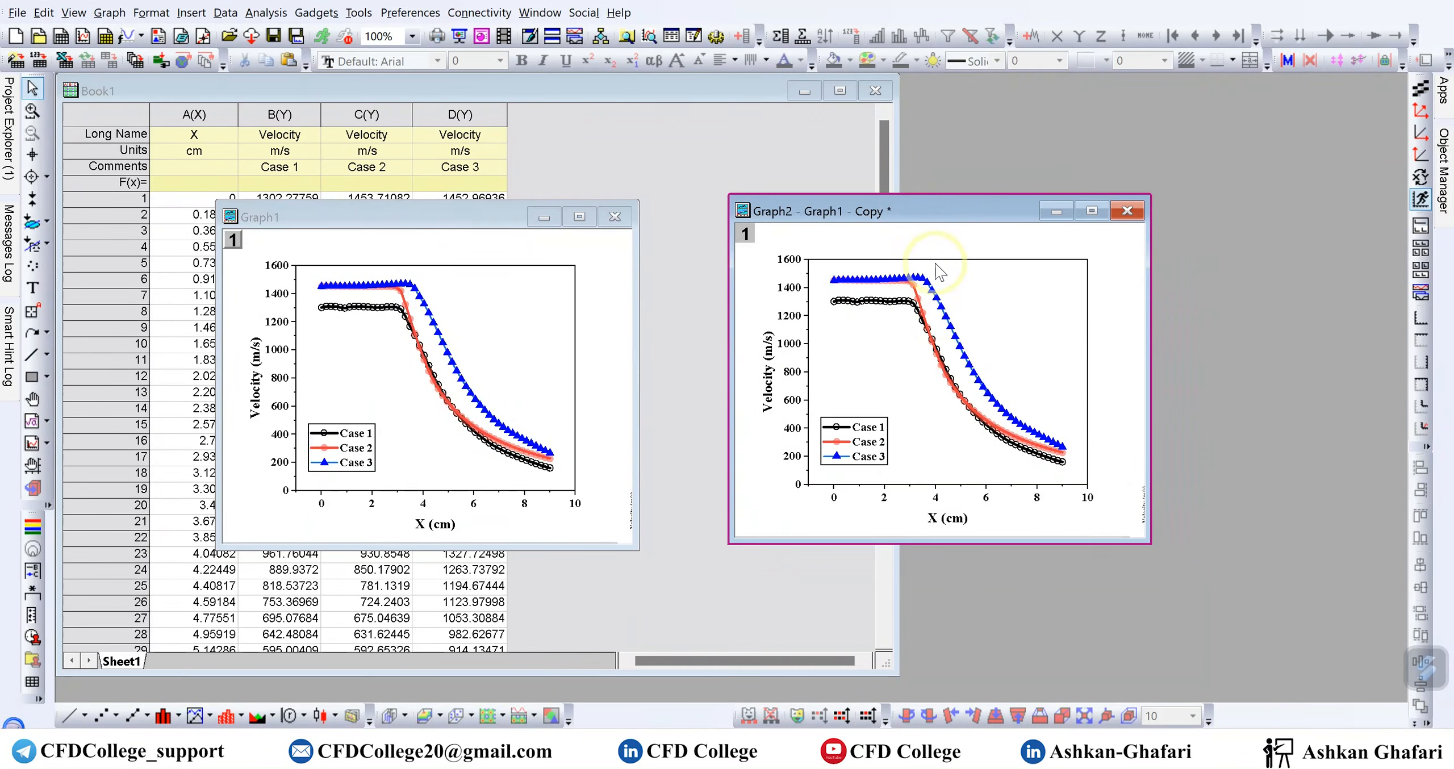
{"action": "left_click_drag", "start_coordinate": [413, 226], "coordinate": [377, 254]}
Step: Set the line colour of the Case 2 curve in the duplicated graph to Black
{"action": "left_click", "coordinate": [372, 339]}
{"action": "double_click", "coordinate": [372, 340]}
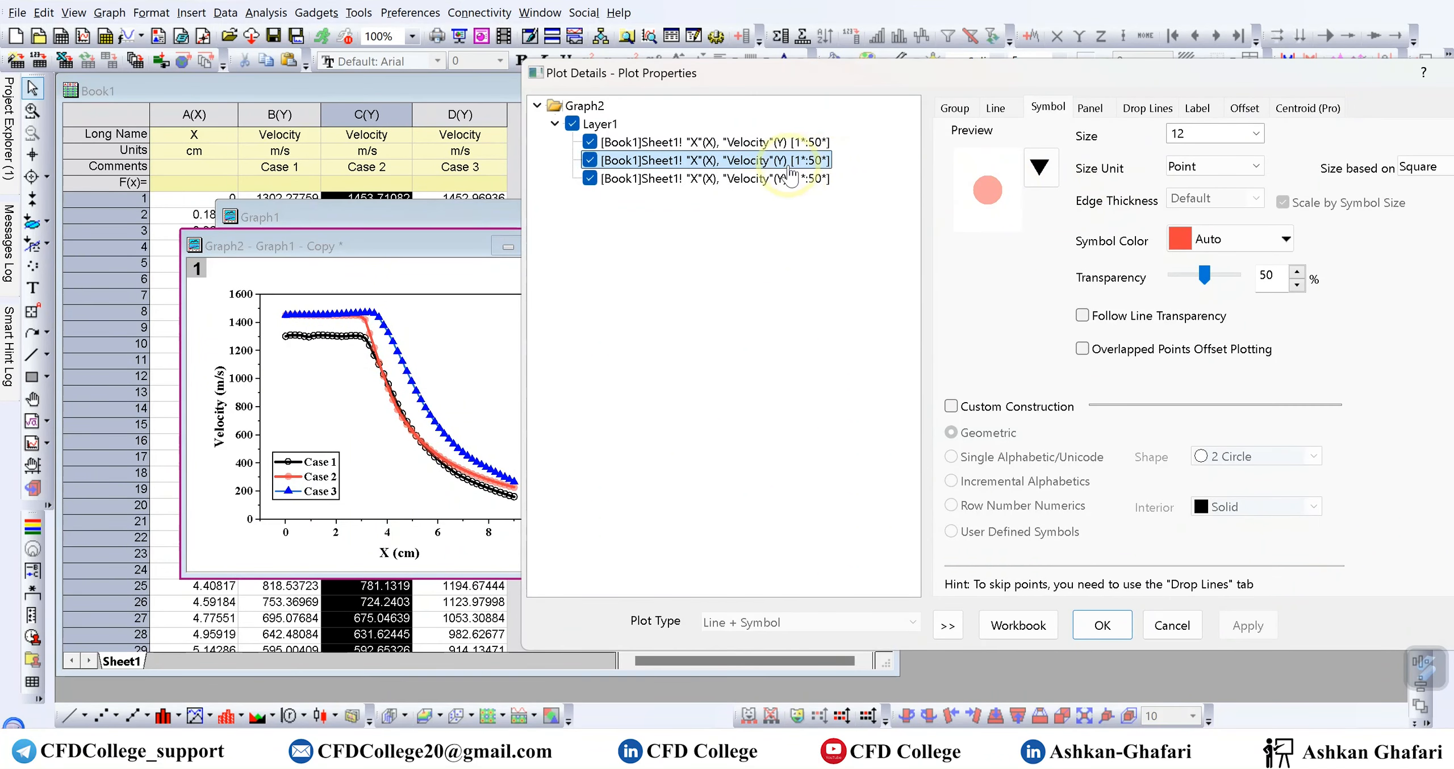
{"action": "left_click", "coordinate": [1001, 112]}
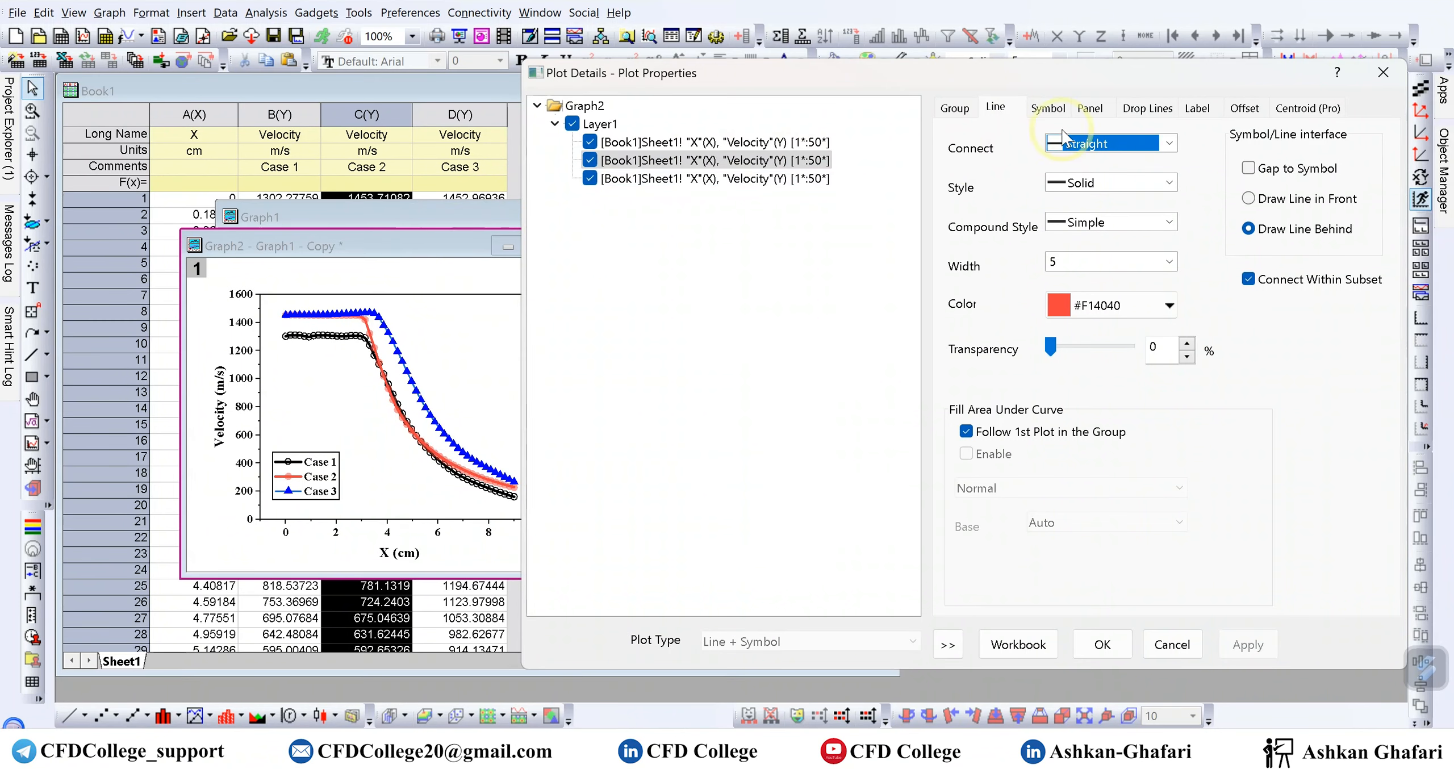
{"action": "left_click_drag", "start_coordinate": [1132, 75], "coordinate": [1169, 75]}
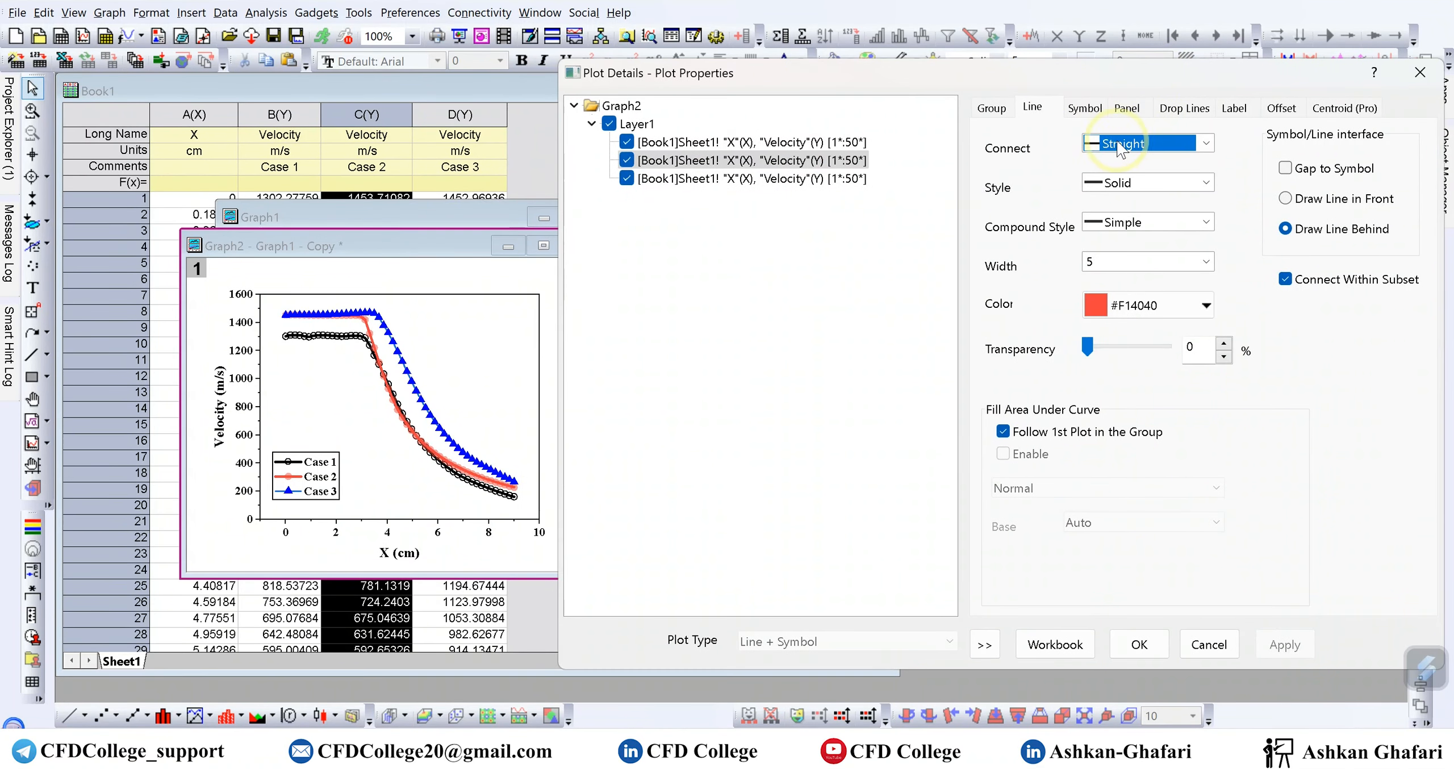
{"action": "left_click", "coordinate": [1206, 305]}
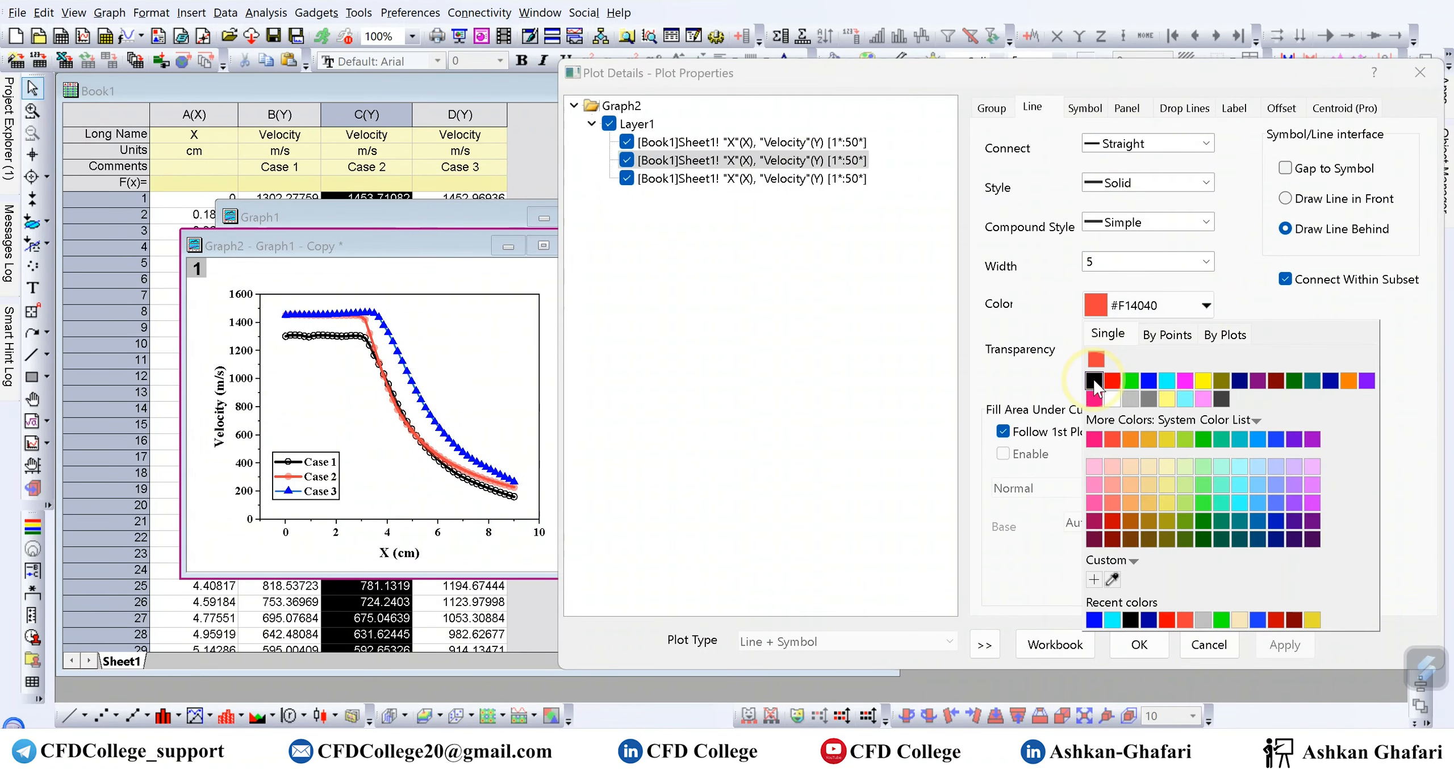
{"action": "left_click", "coordinate": [1094, 380]}
{"action": "left_click", "coordinate": [1289, 648]}
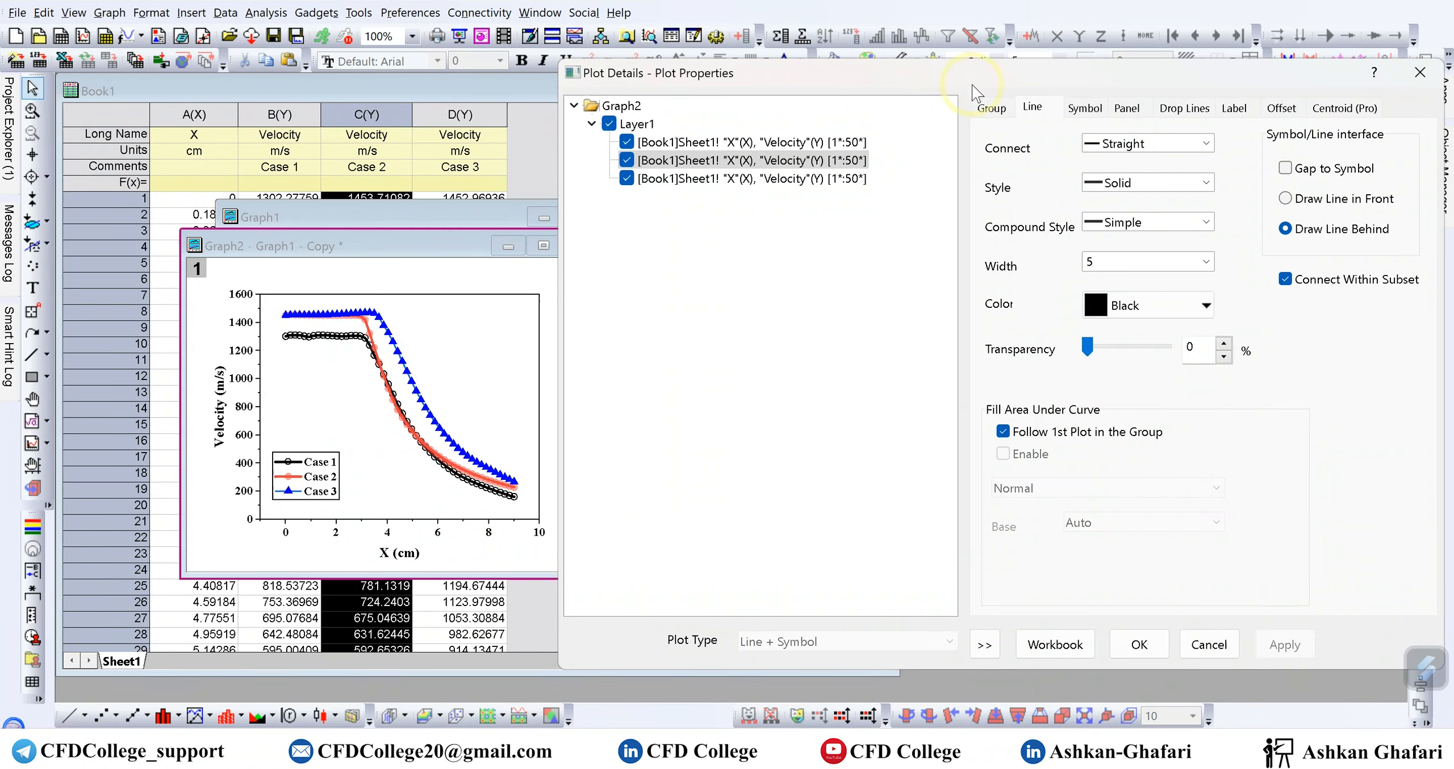
Step: Set the Case 3 curve's line colour to Black and its symbol colour to Auto
{"action": "left_click", "coordinate": [1034, 112]}
{"action": "left_click", "coordinate": [840, 178]}
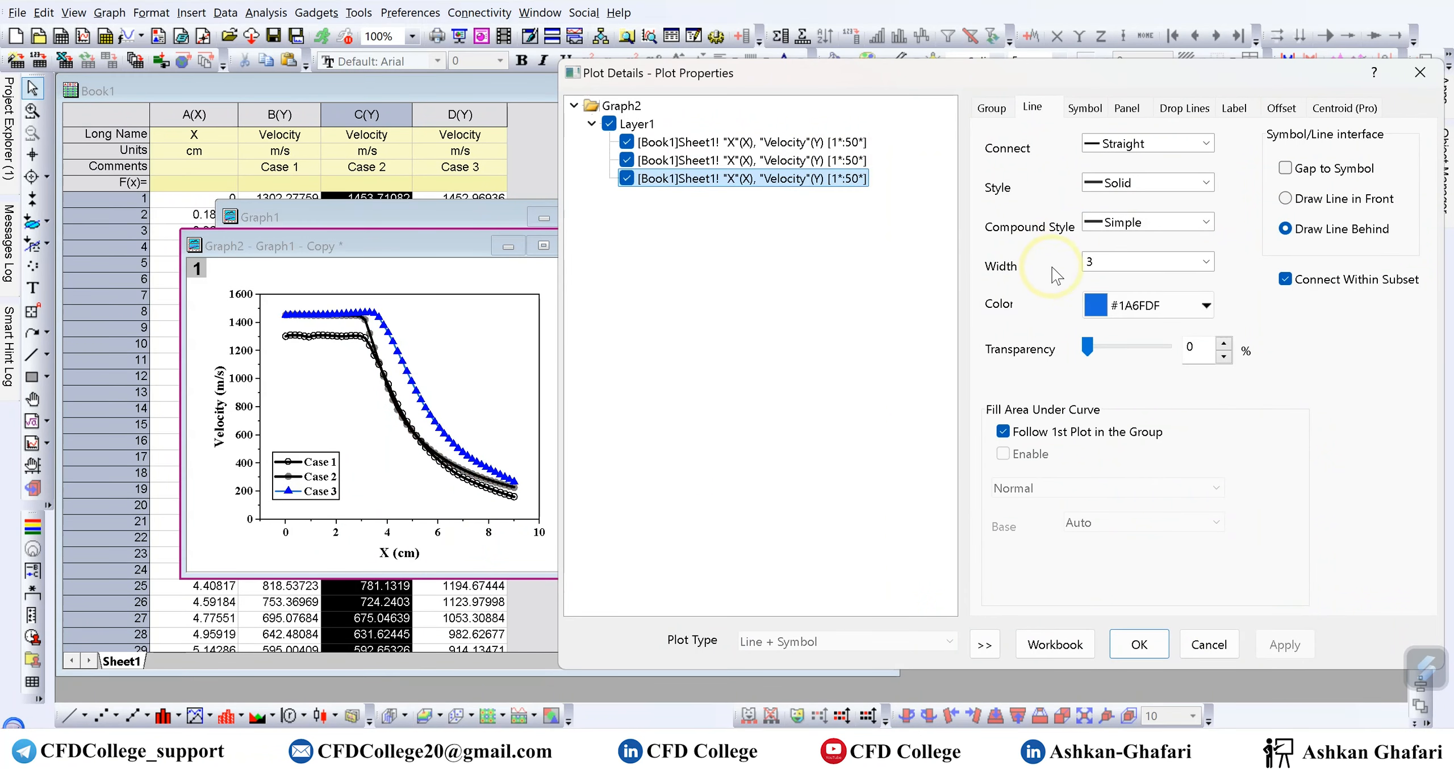
{"action": "left_click", "coordinate": [1207, 305]}
{"action": "left_click", "coordinate": [1094, 381]}
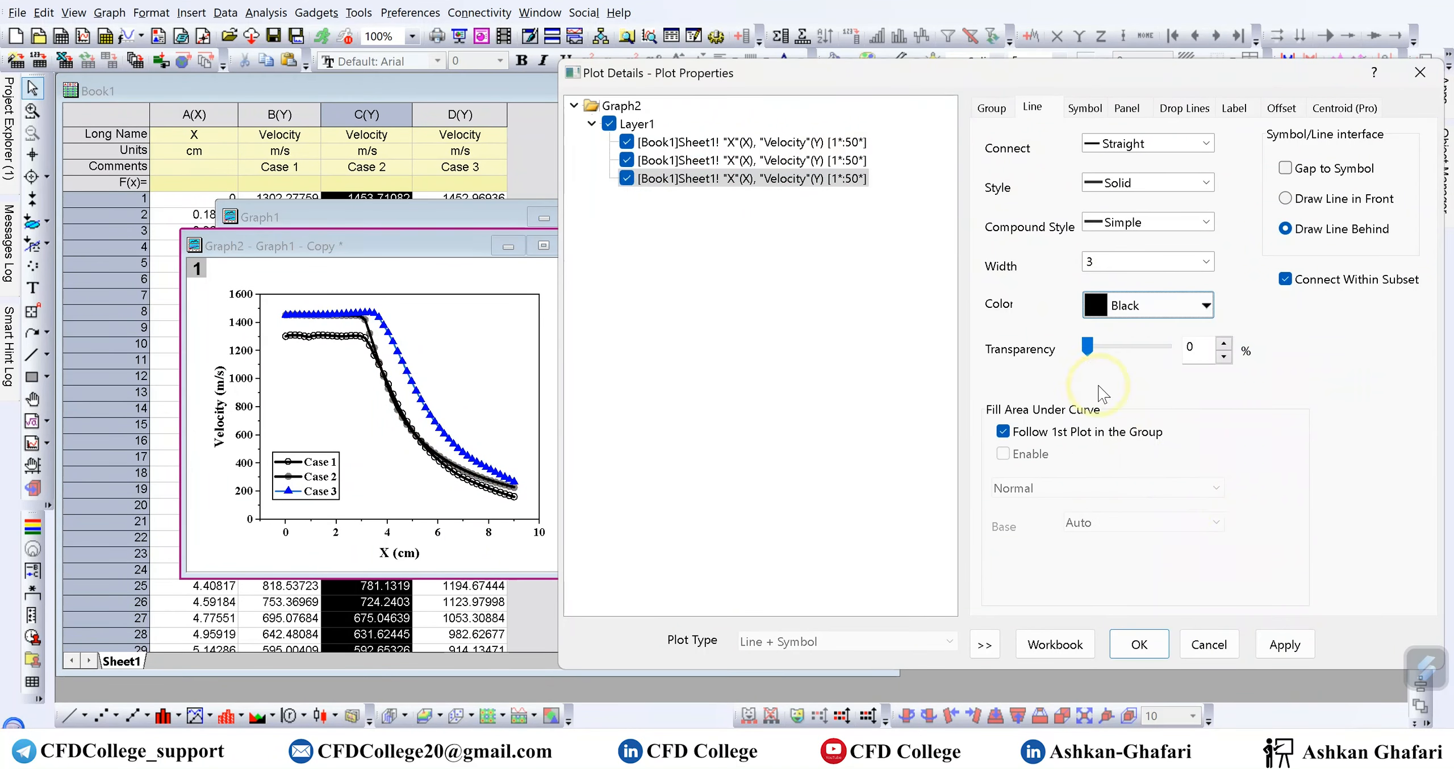
{"action": "left_click", "coordinate": [1264, 636]}
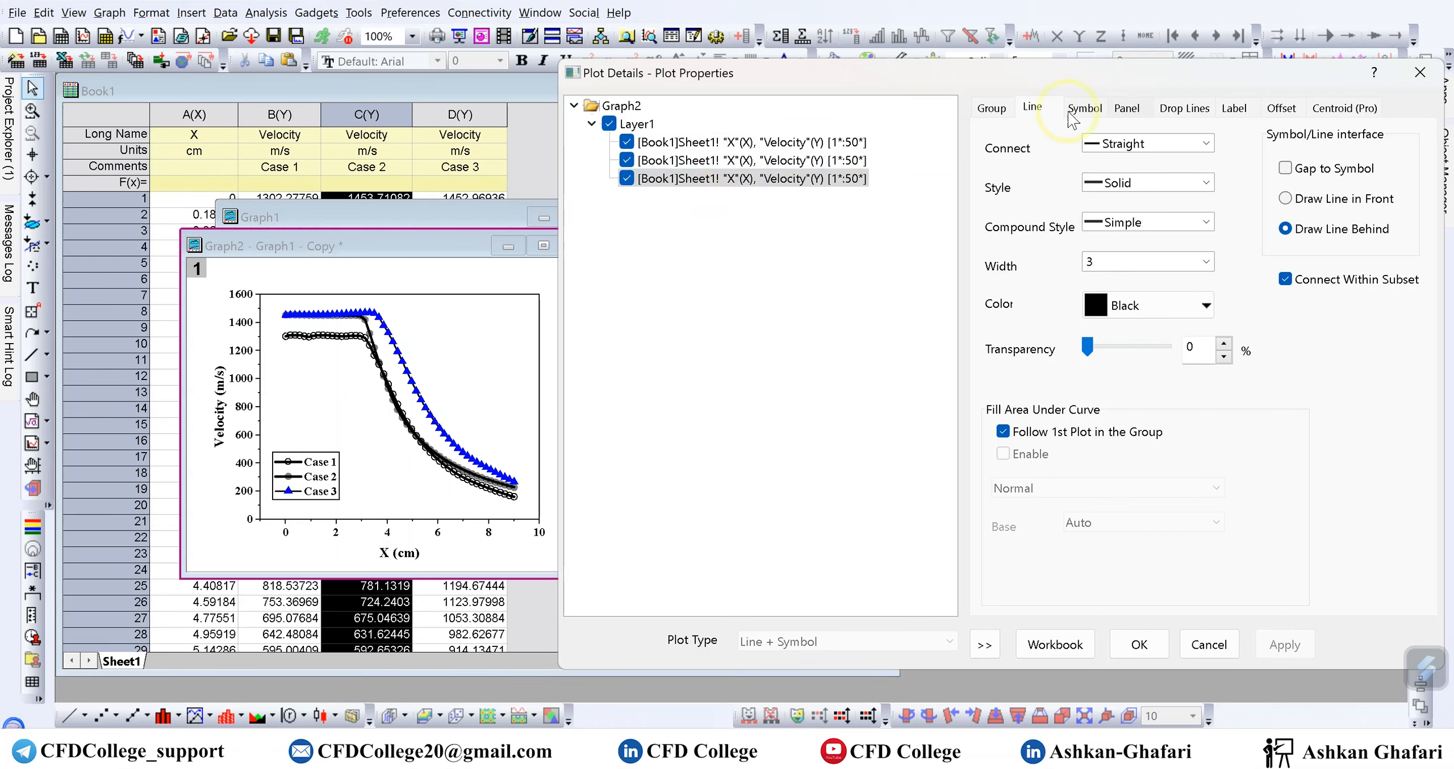
{"action": "left_click", "coordinate": [1085, 108]}
{"action": "left_click", "coordinate": [1227, 225]}
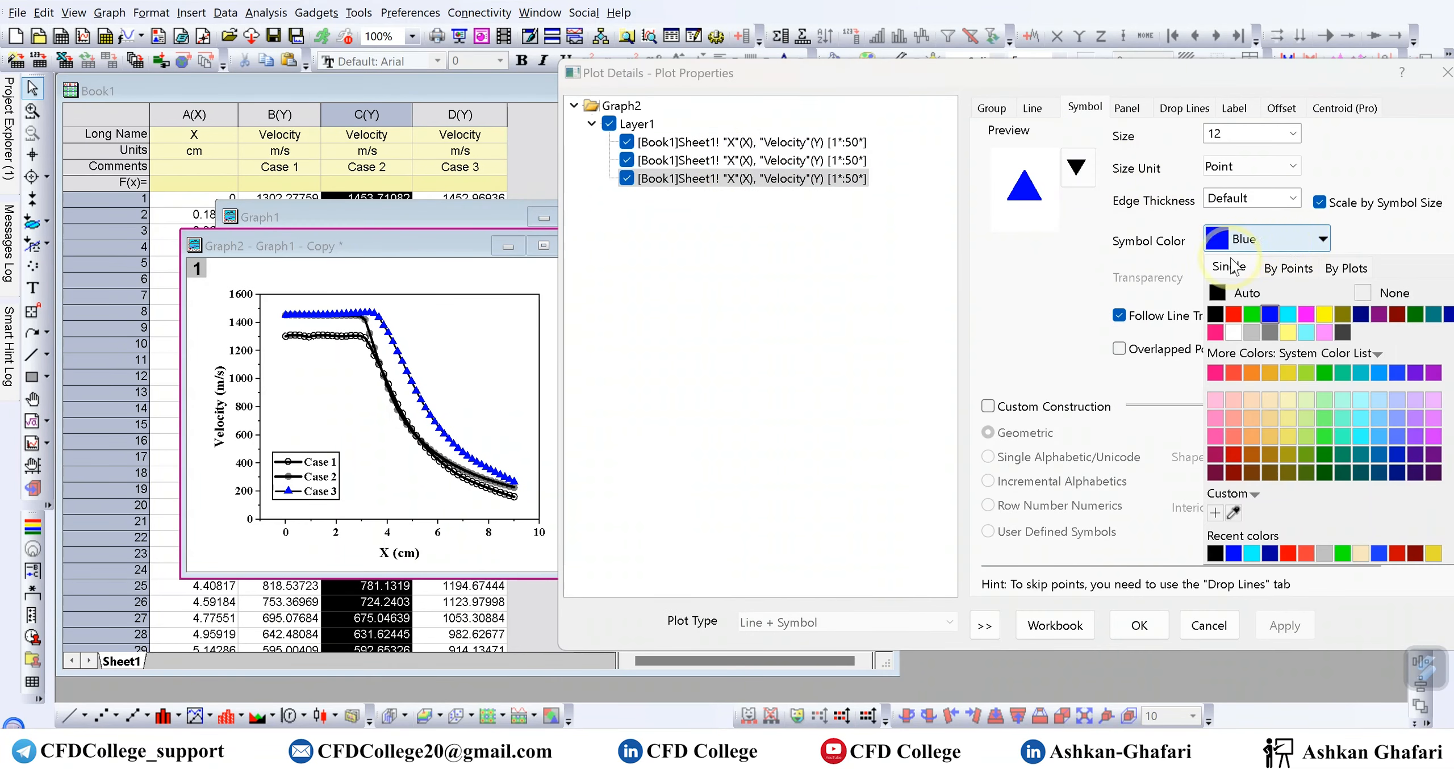
{"action": "left_click", "coordinate": [1226, 315]}
{"action": "left_click", "coordinate": [1278, 629]}
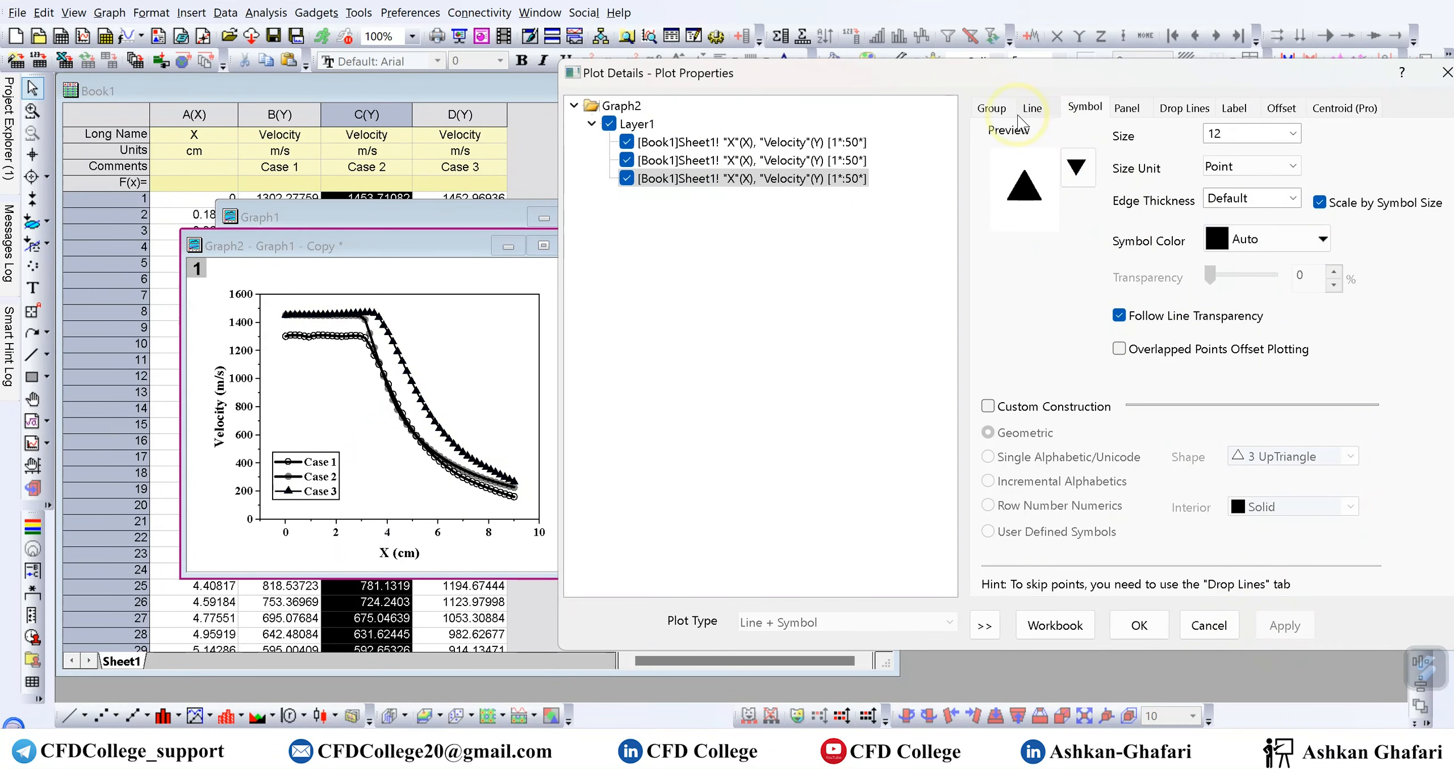
{"action": "left_click", "coordinate": [750, 160]}
{"action": "left_click", "coordinate": [1267, 240]}
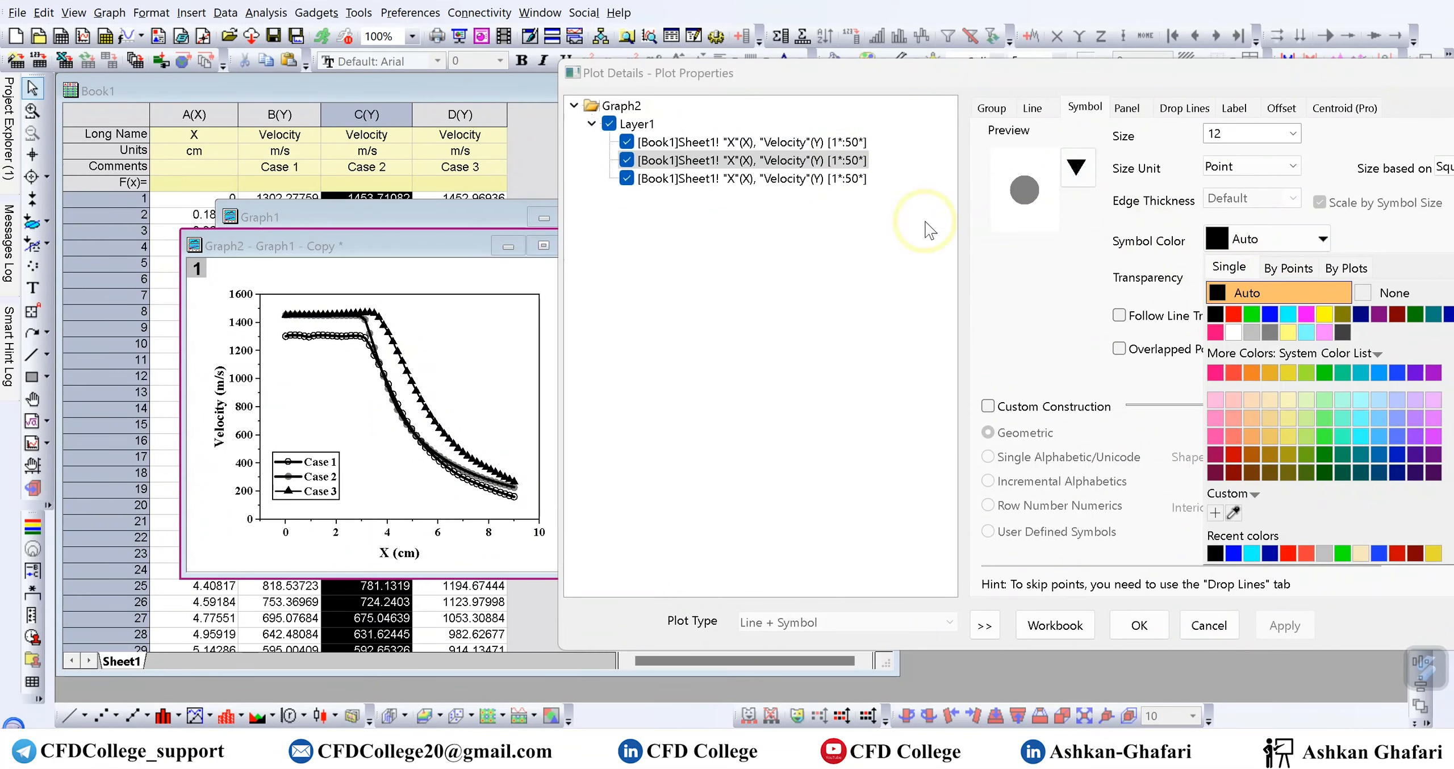
{"action": "left_click", "coordinate": [842, 161]}
{"action": "left_click", "coordinate": [807, 143]}
{"action": "left_click", "coordinate": [806, 162]}
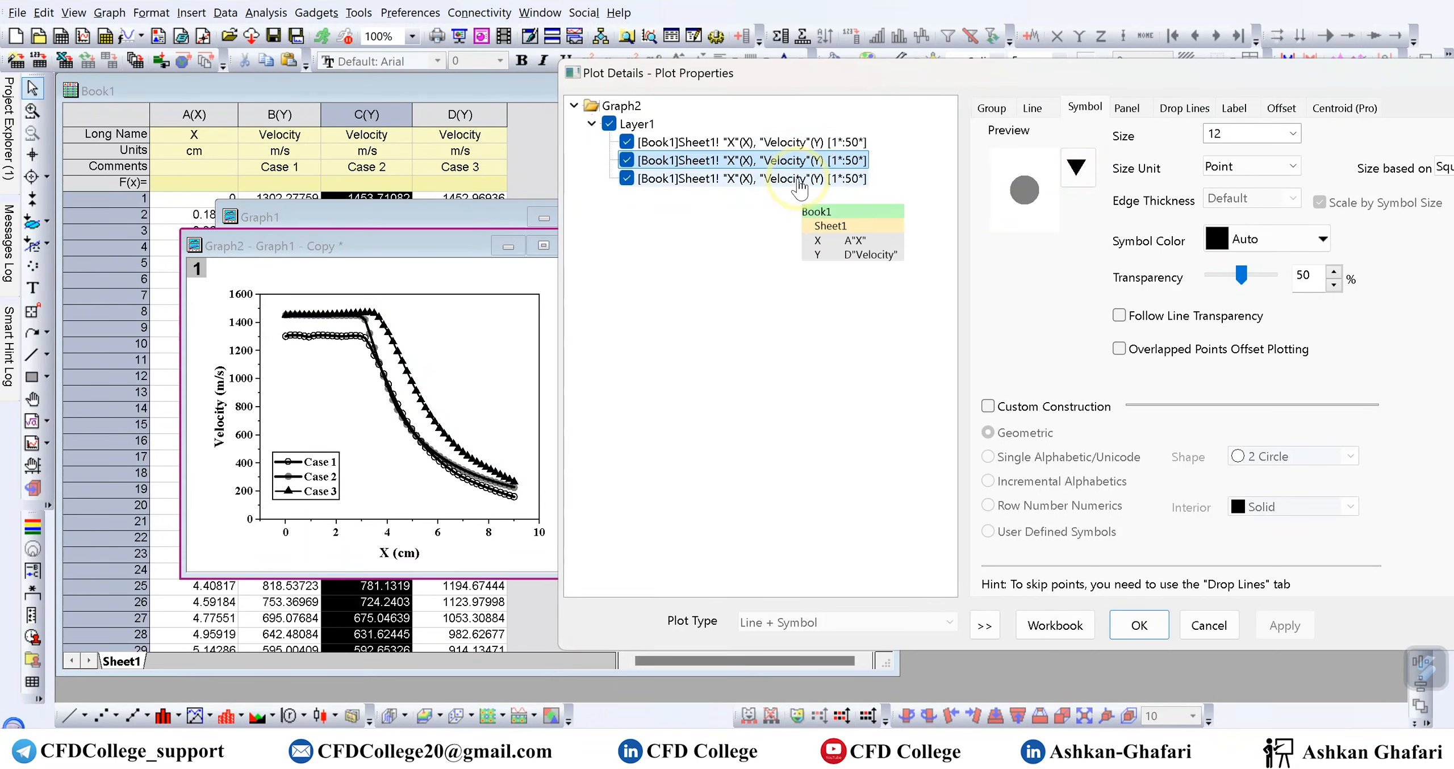
Step: Set the symbol size of the Case 1 curve to 0 and apply it
{"action": "left_click", "coordinate": [798, 143]}
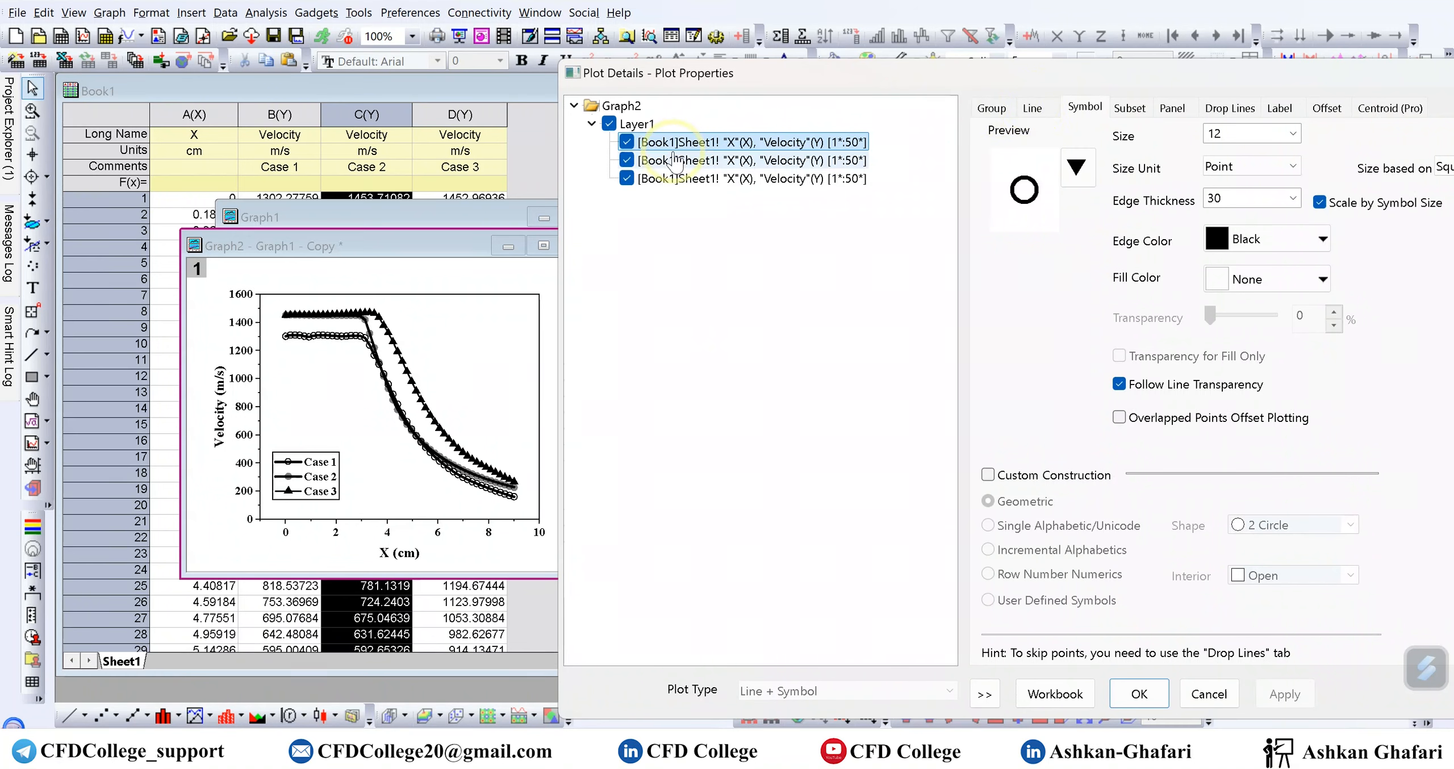
{"action": "left_click", "coordinate": [1293, 134]}
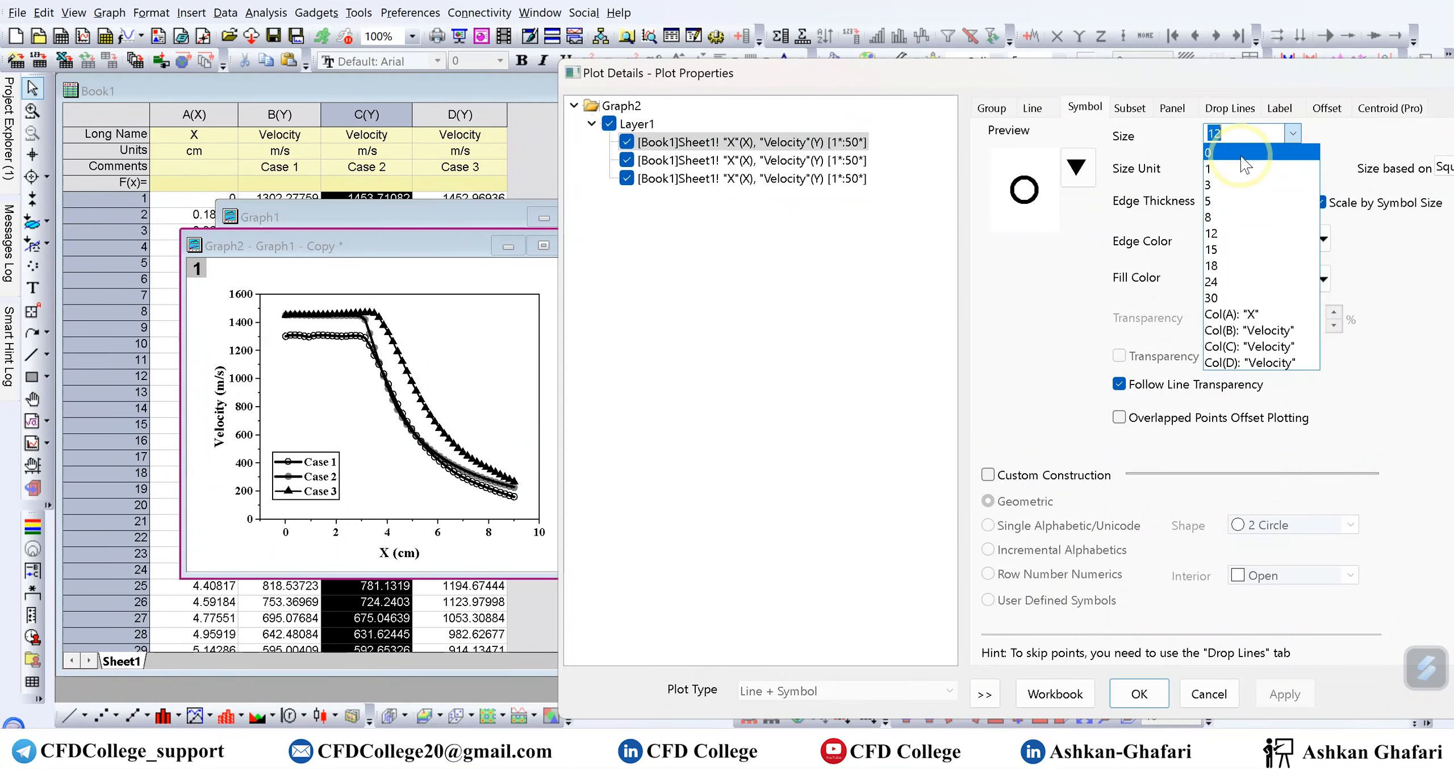
{"action": "left_click", "coordinate": [1241, 153]}
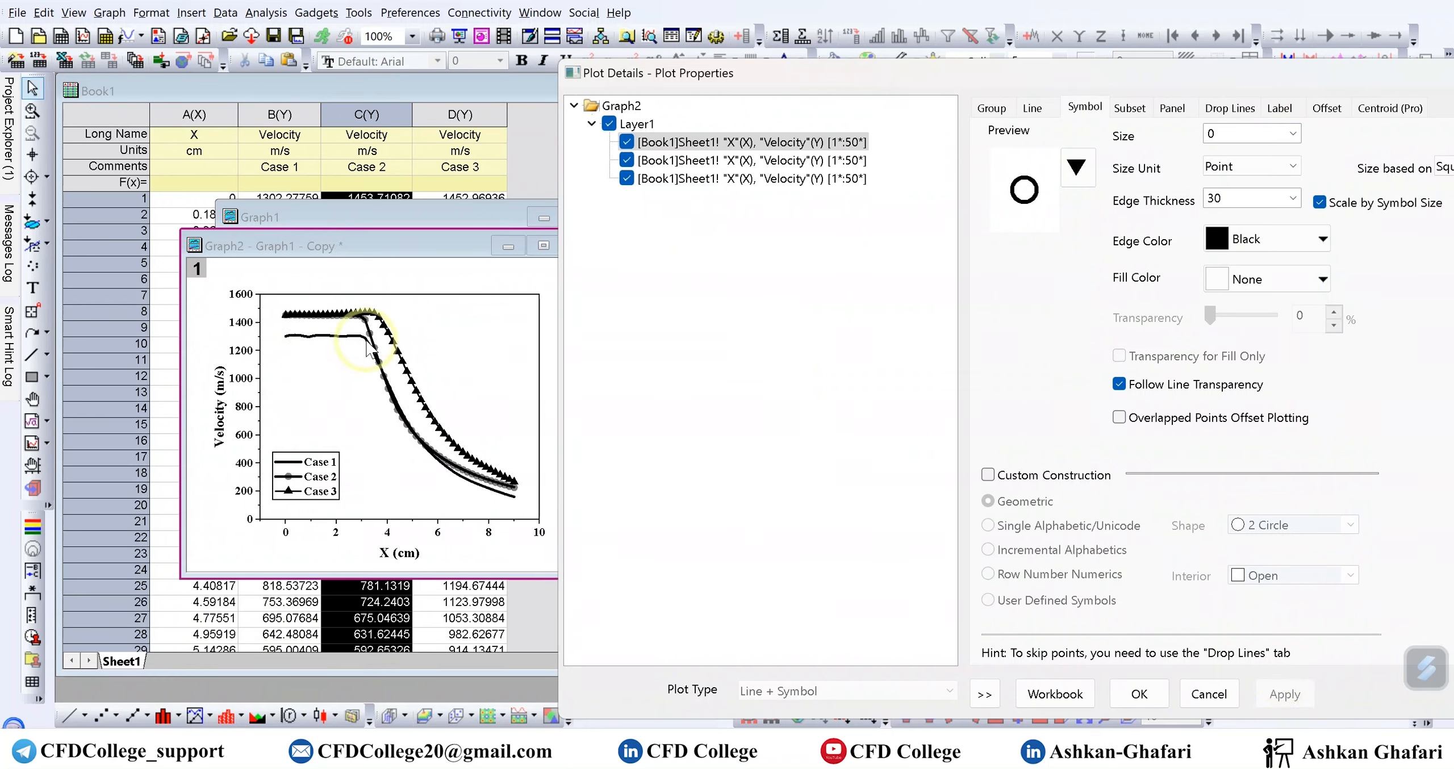
Step: Set the line style of the Case 2 curve to Dash
{"action": "left_click", "coordinate": [784, 162]}
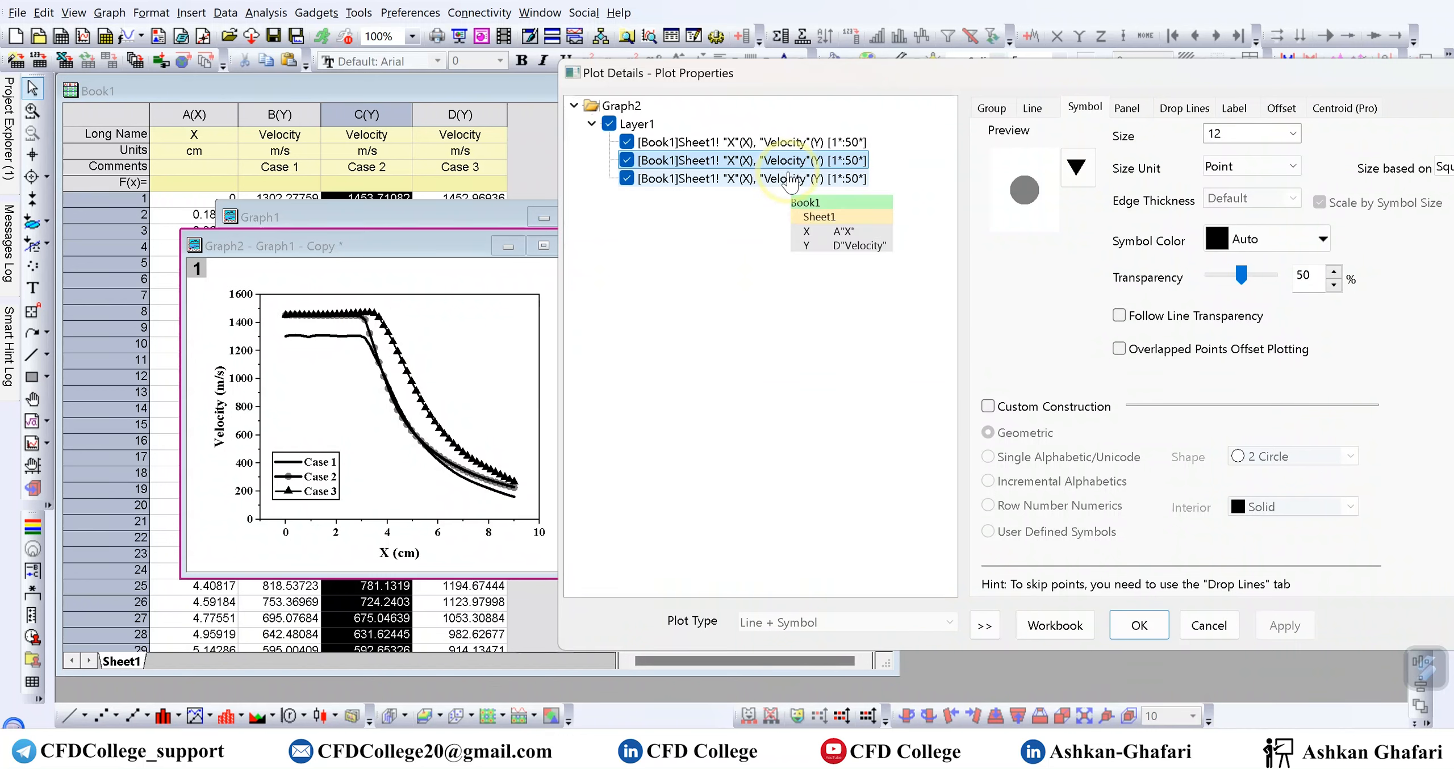
{"action": "left_click", "coordinate": [1038, 108]}
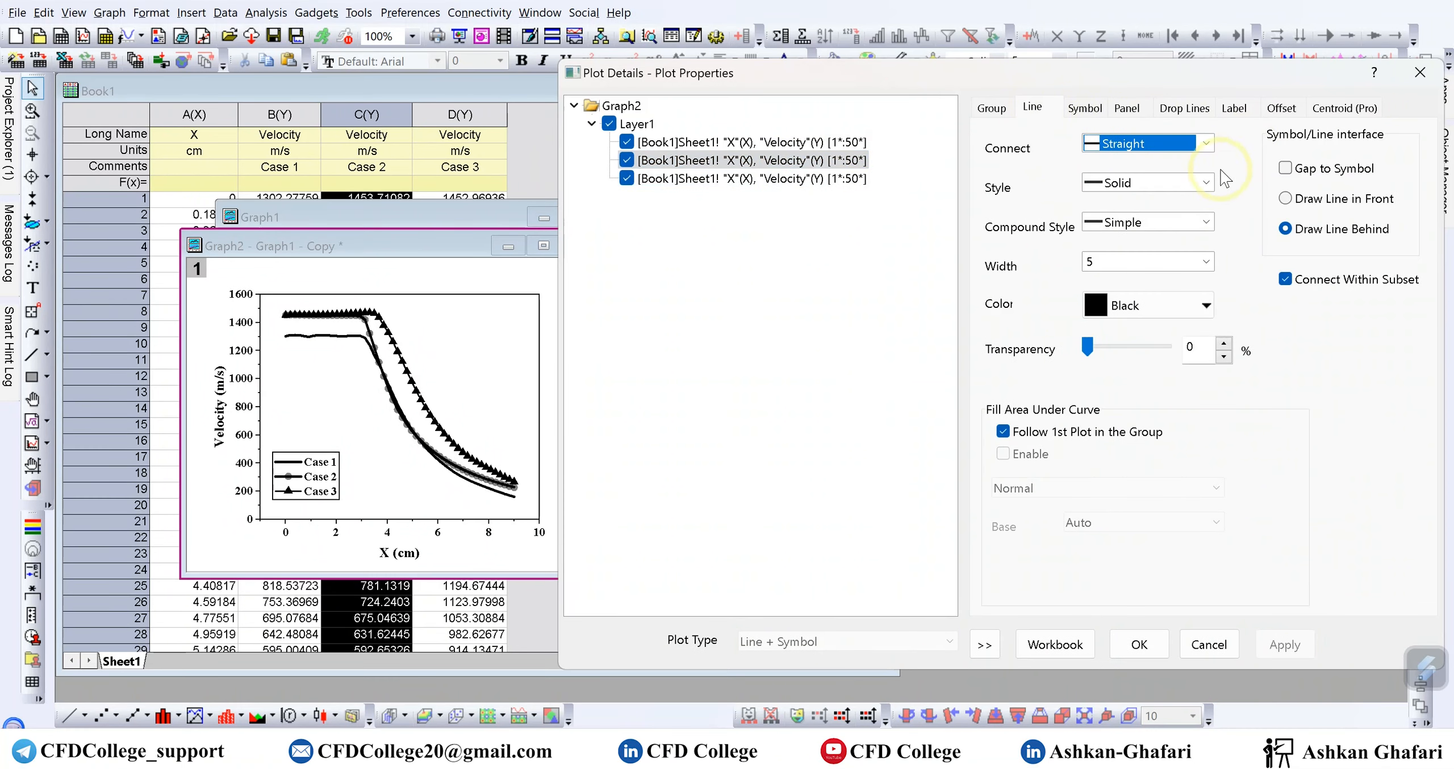
{"action": "left_click", "coordinate": [1203, 183]}
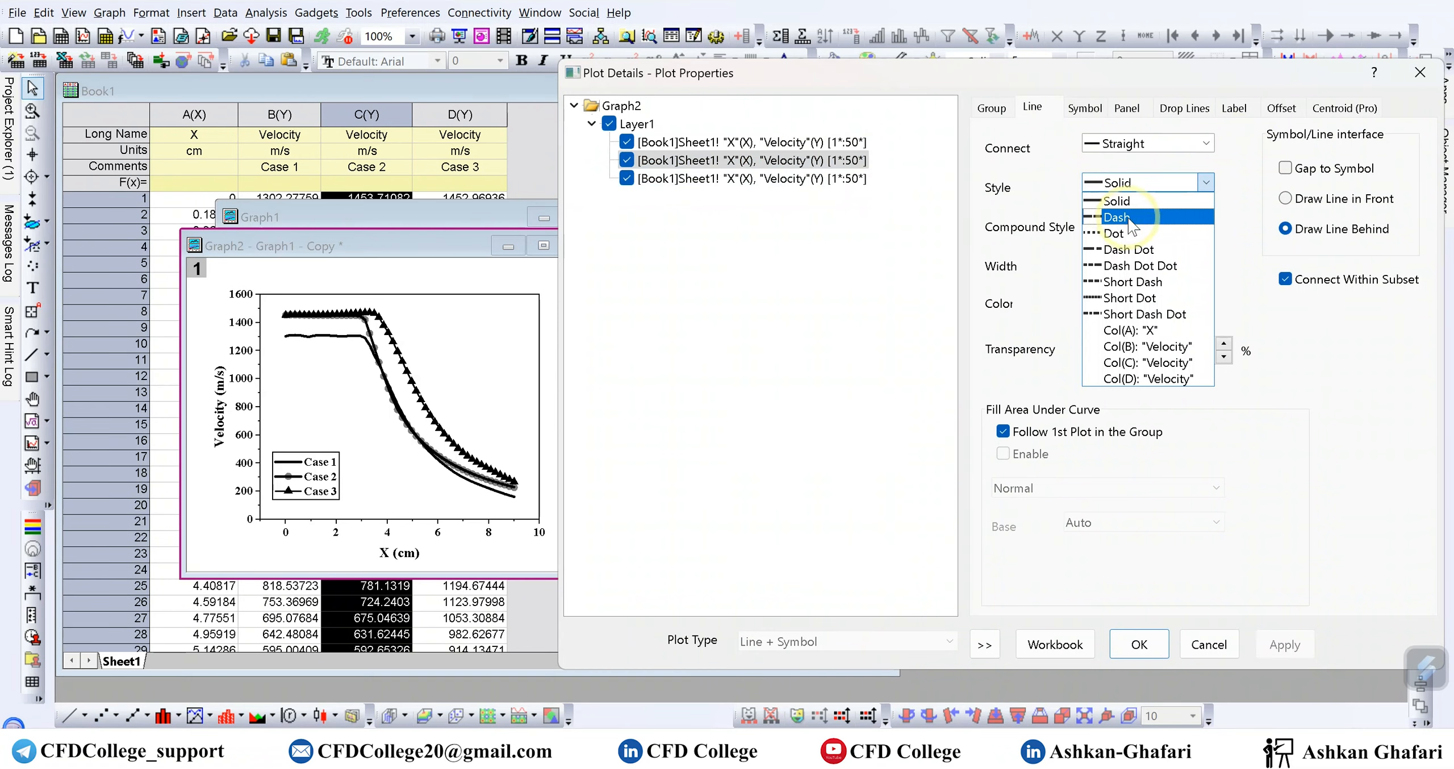
{"action": "left_click", "coordinate": [1127, 216]}
{"action": "left_click", "coordinate": [1300, 654]}
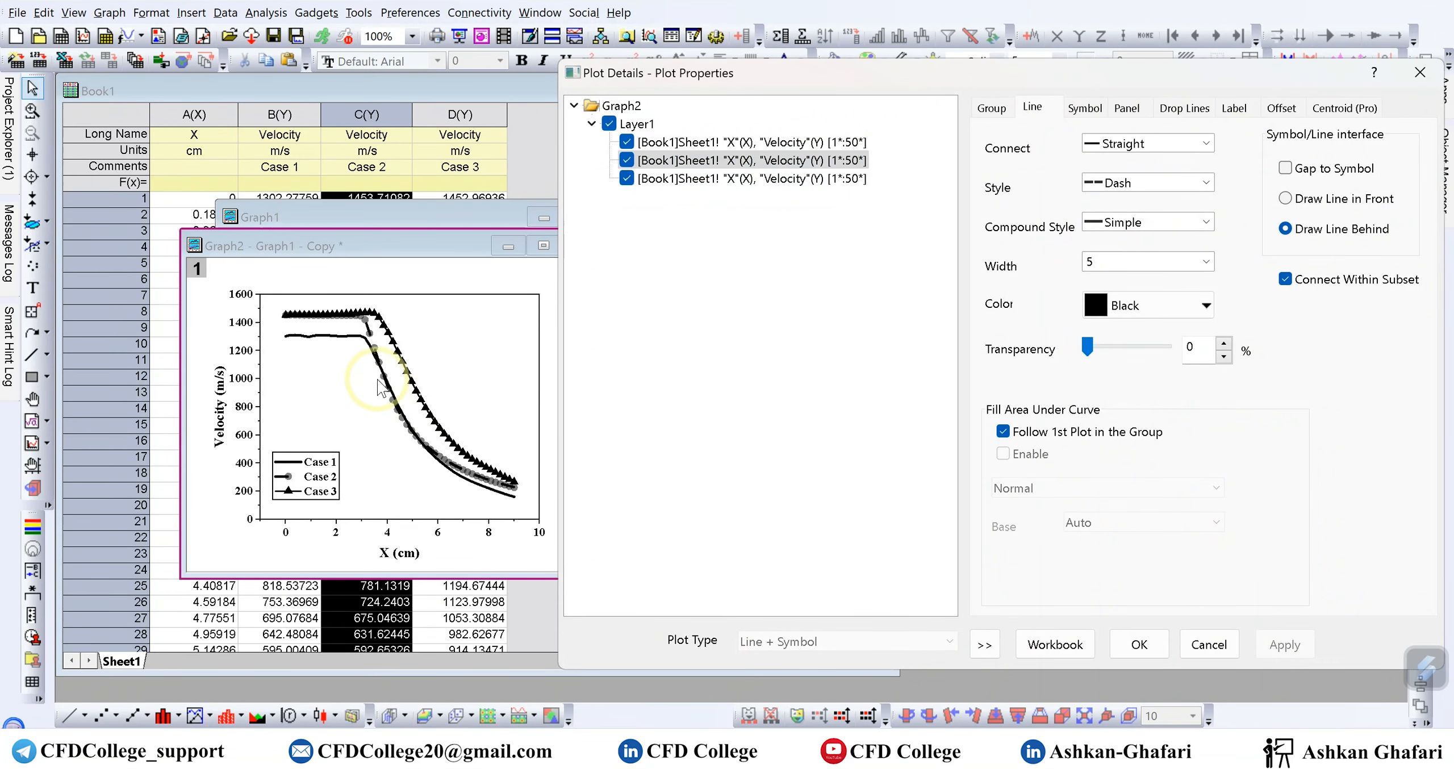
Step: Reduce the symbol transparency of the Case 2 curve to 0%
{"action": "left_click", "coordinate": [1084, 108]}
{"action": "left_click_drag", "start_coordinate": [1240, 284], "coordinate": [1210, 284]}
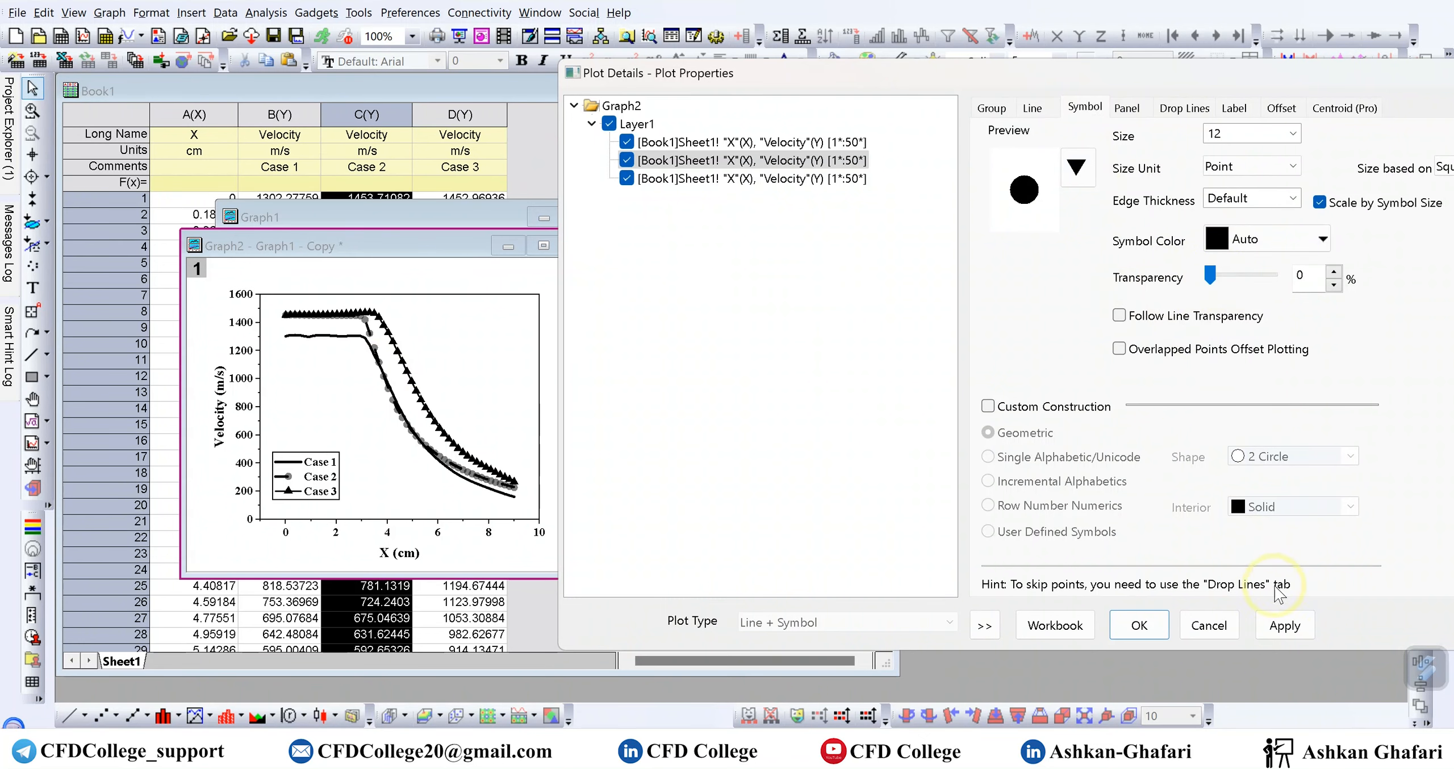
{"action": "left_click", "coordinate": [1285, 625]}
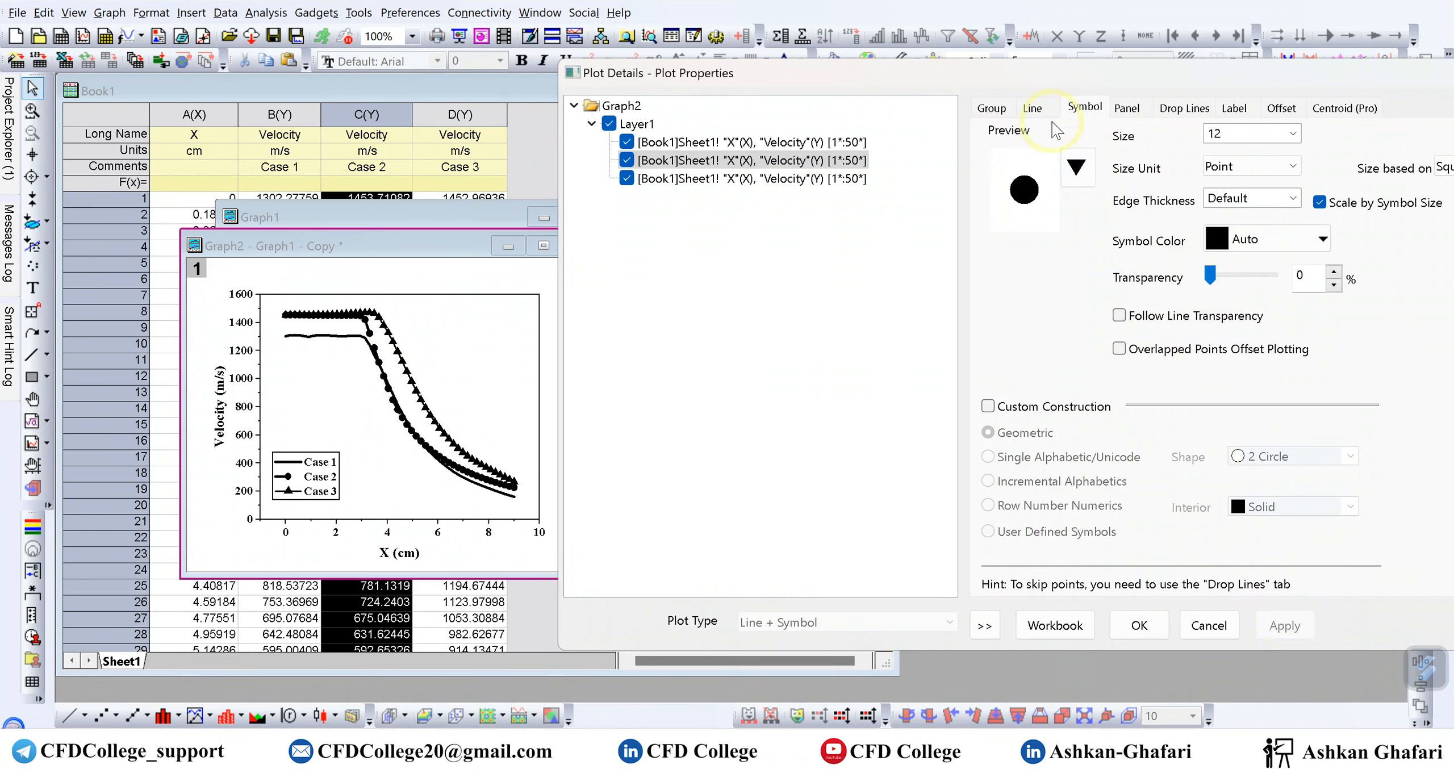
Step: Return the line style of the Case 2 curve to Solid
{"action": "left_click", "coordinate": [1037, 110]}
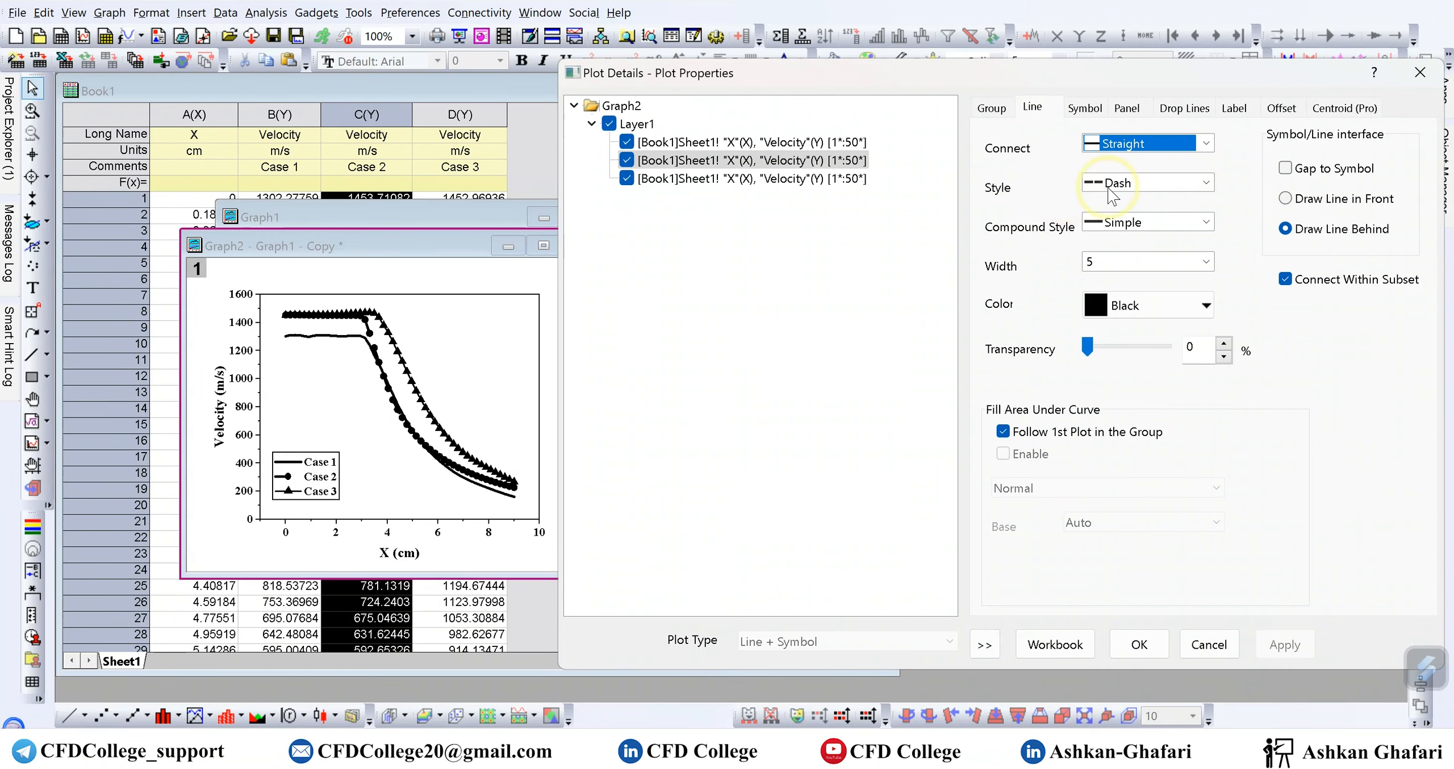
{"action": "left_click", "coordinate": [1205, 183]}
{"action": "left_click", "coordinate": [1159, 200]}
{"action": "left_click", "coordinate": [1285, 645]}
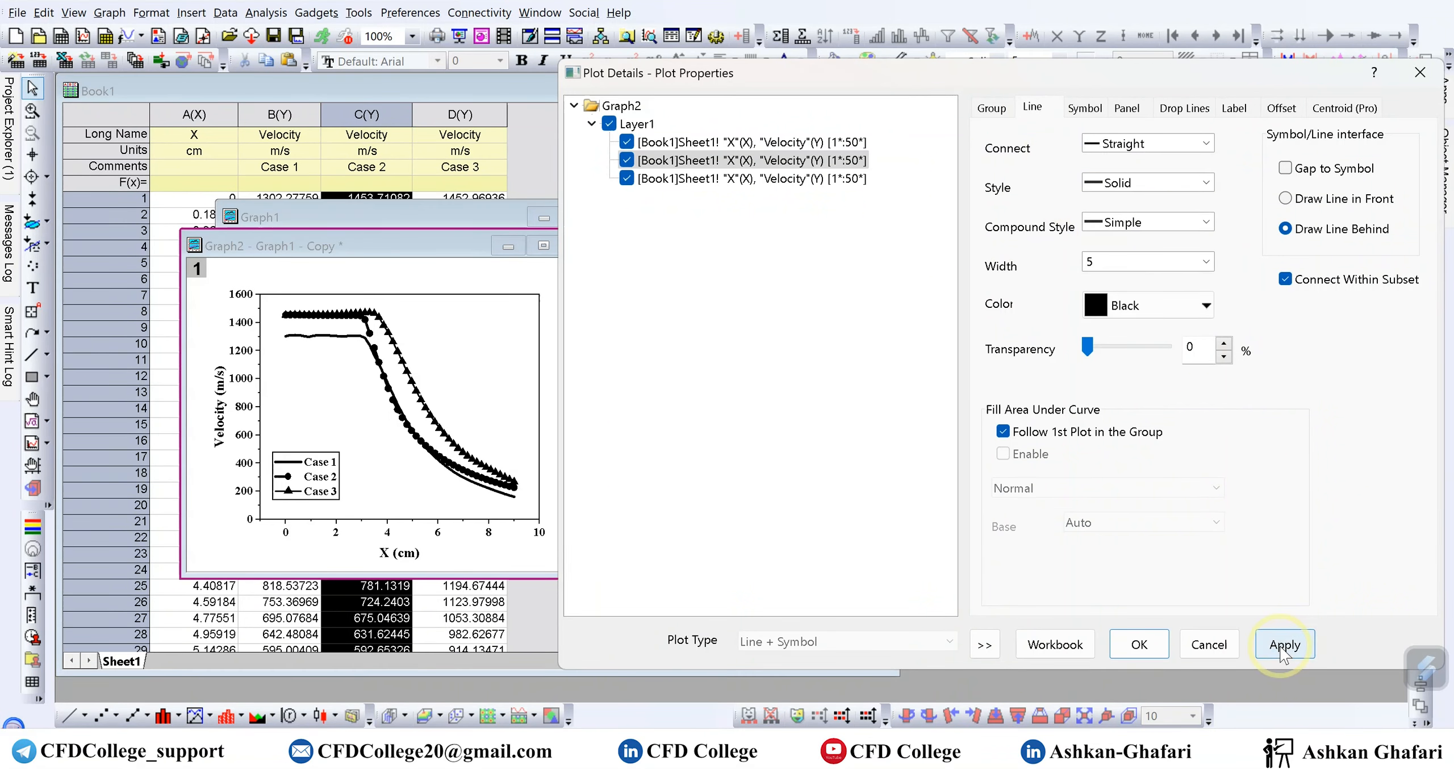
Step: Set the symbol size of the Case 2 curve to 0
{"action": "left_click", "coordinate": [1085, 108]}
{"action": "left_click", "coordinate": [1293, 134]}
{"action": "left_click", "coordinate": [1221, 148]}
{"action": "left_click", "coordinate": [1285, 625]}
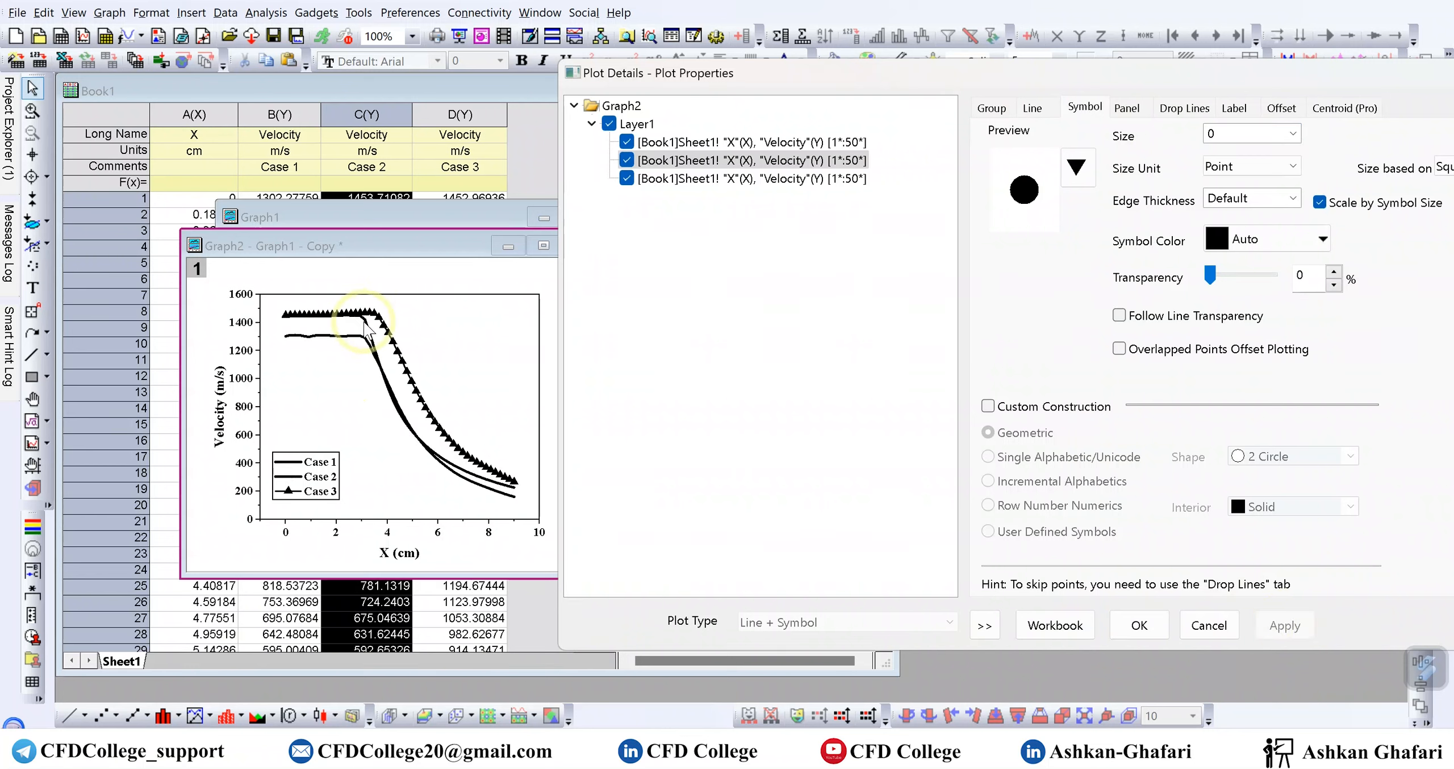
Step: Set the line style of the Case 1 curve to Dot
{"action": "left_click", "coordinate": [795, 147]}
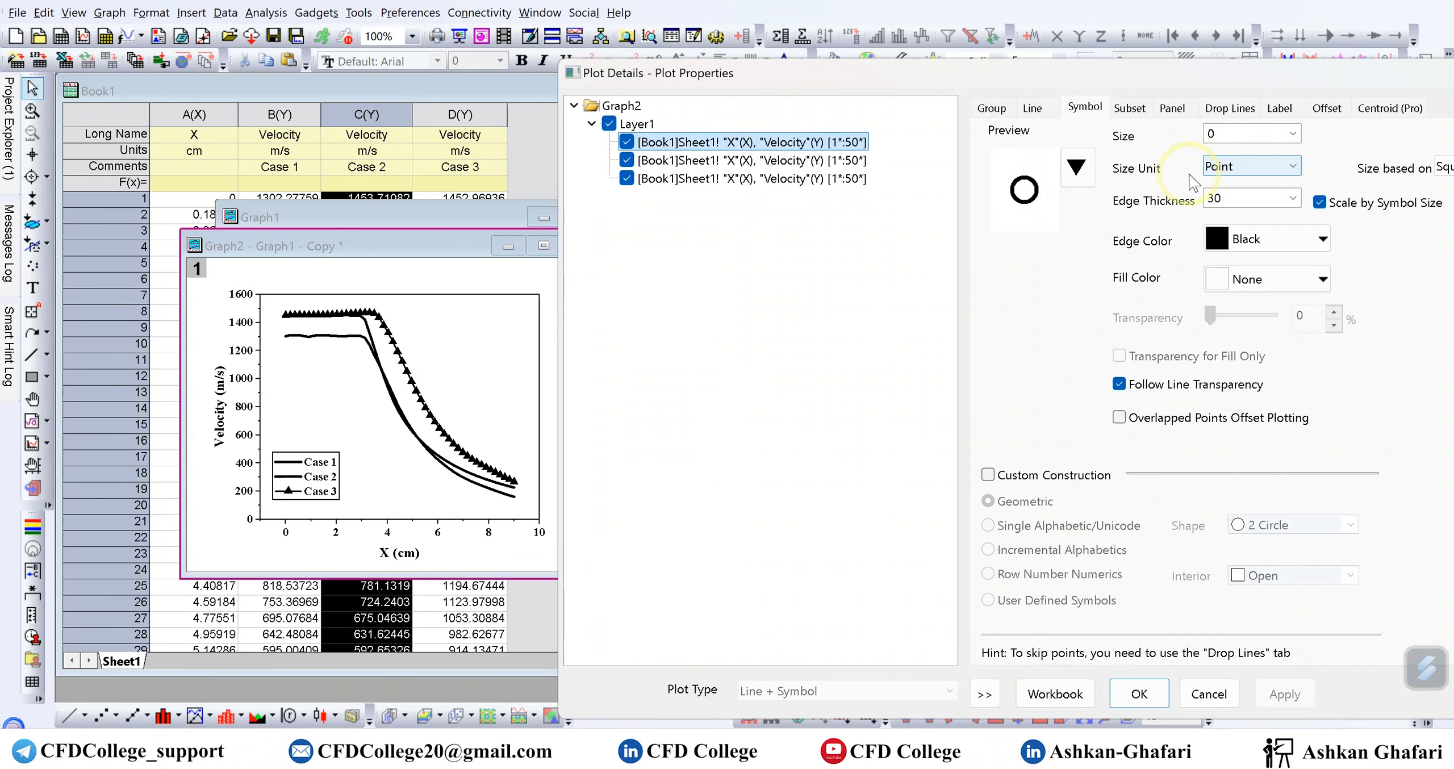
{"action": "left_click", "coordinate": [1033, 109]}
{"action": "left_click", "coordinate": [1186, 181]}
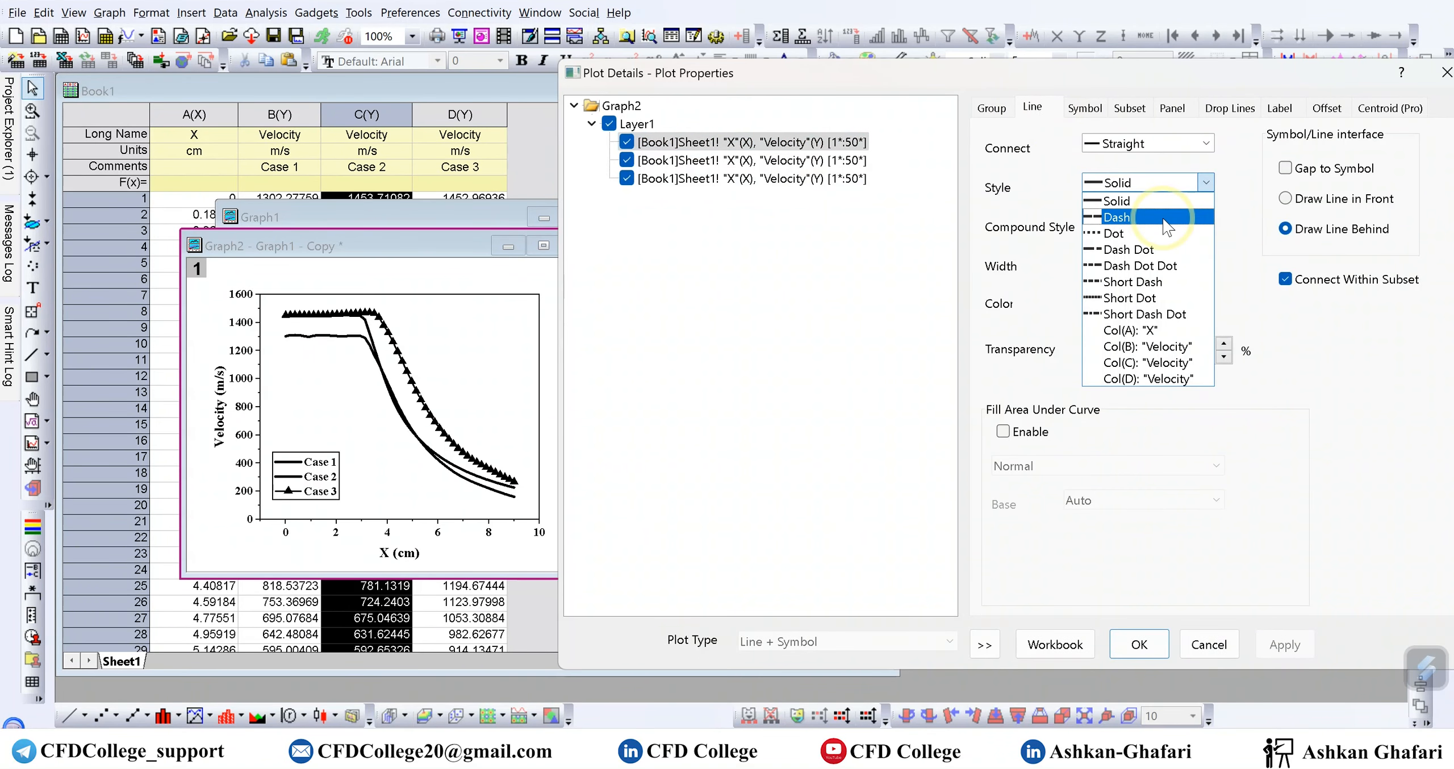
{"action": "left_click", "coordinate": [1159, 230]}
{"action": "left_click", "coordinate": [1285, 645]}
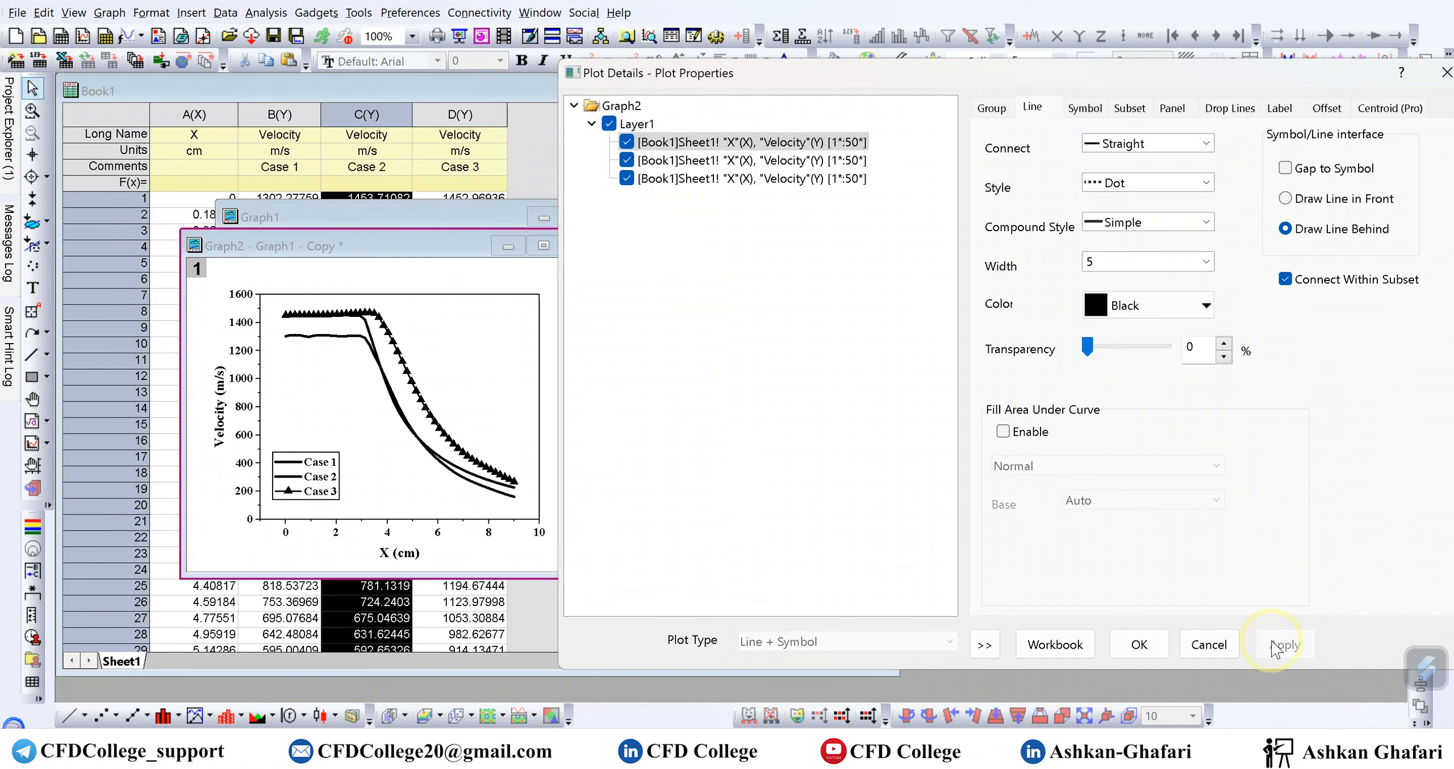
Step: Change the Case 1 curve's line style to Dash and its line width to 4
{"action": "left_click", "coordinate": [1204, 183]}
{"action": "left_click", "coordinate": [1180, 218]}
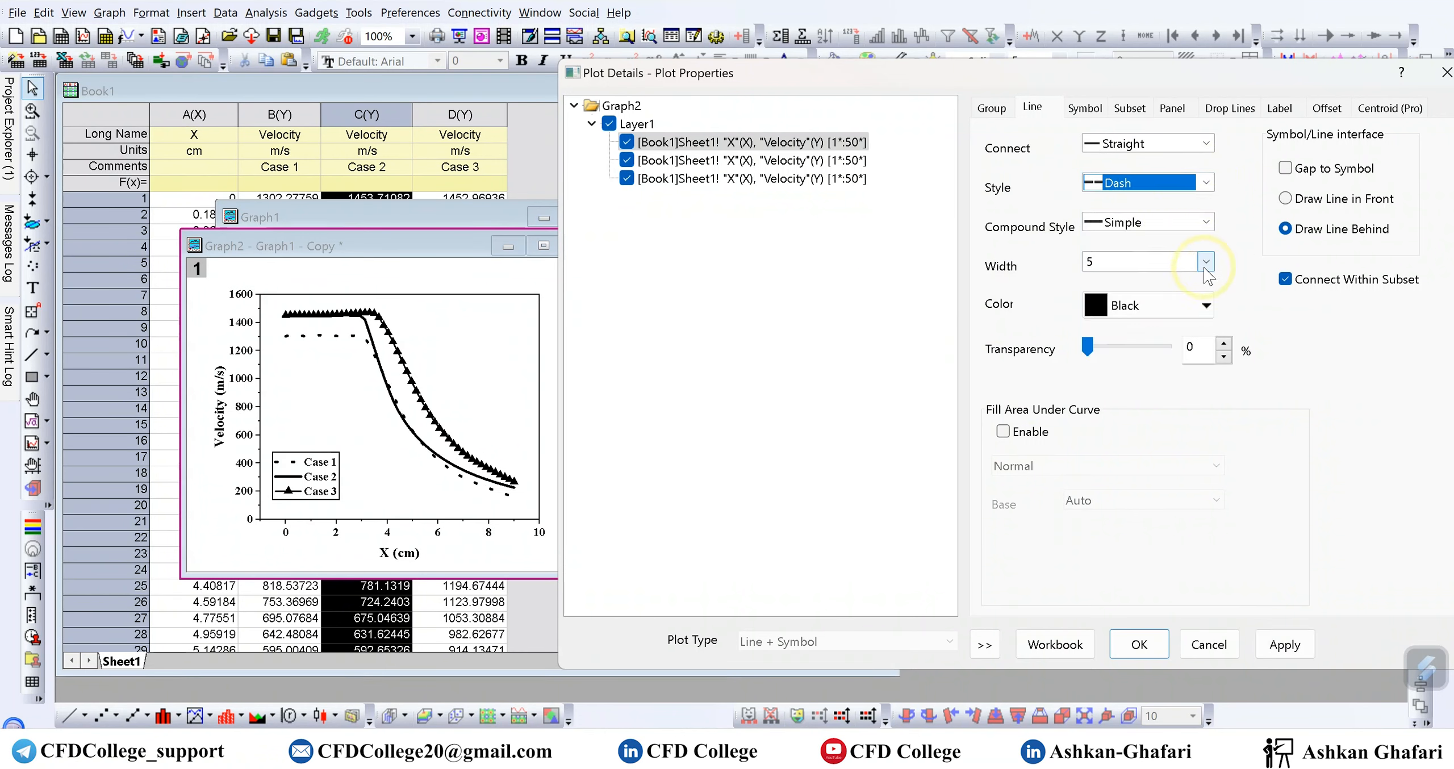
{"action": "left_click", "coordinate": [1285, 645]}
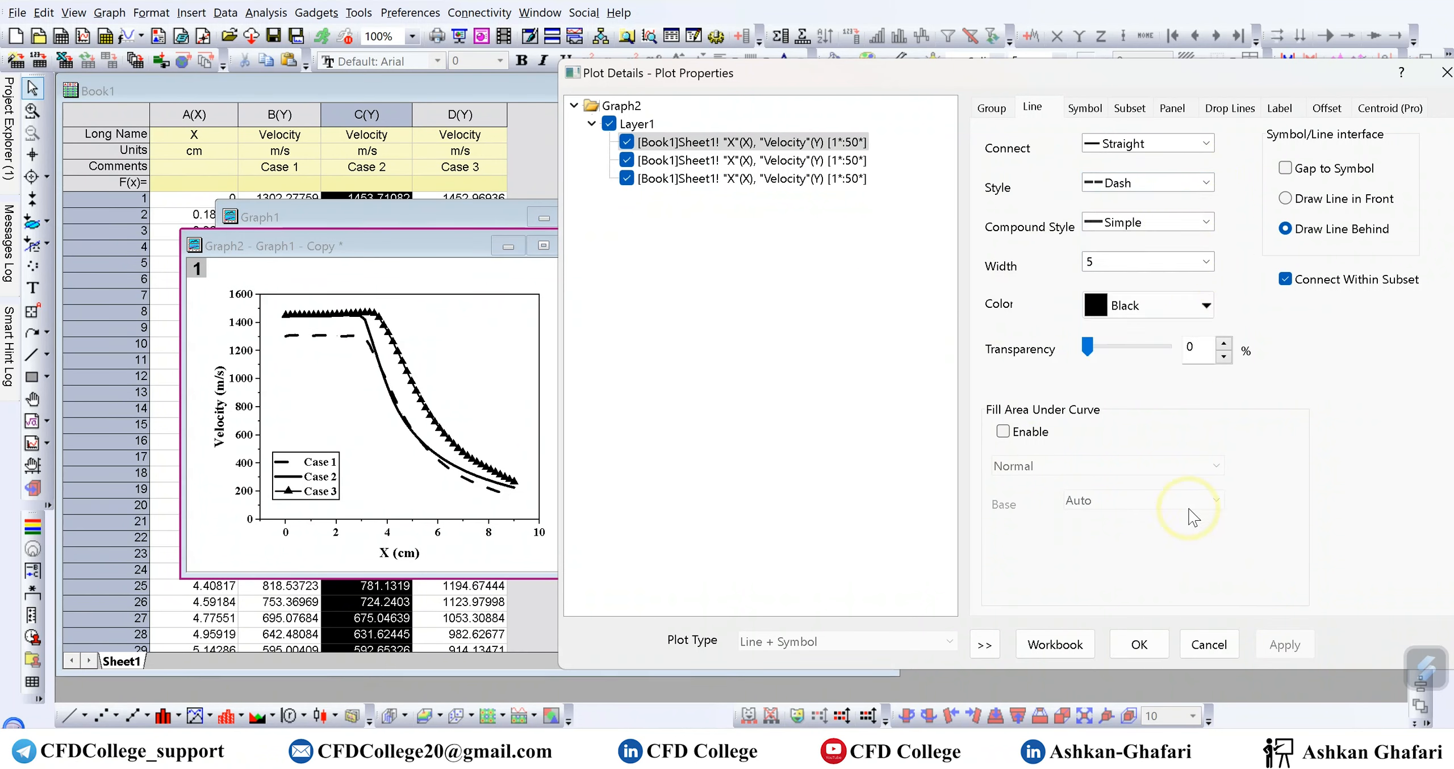
{"action": "left_click", "coordinate": [1207, 262]}
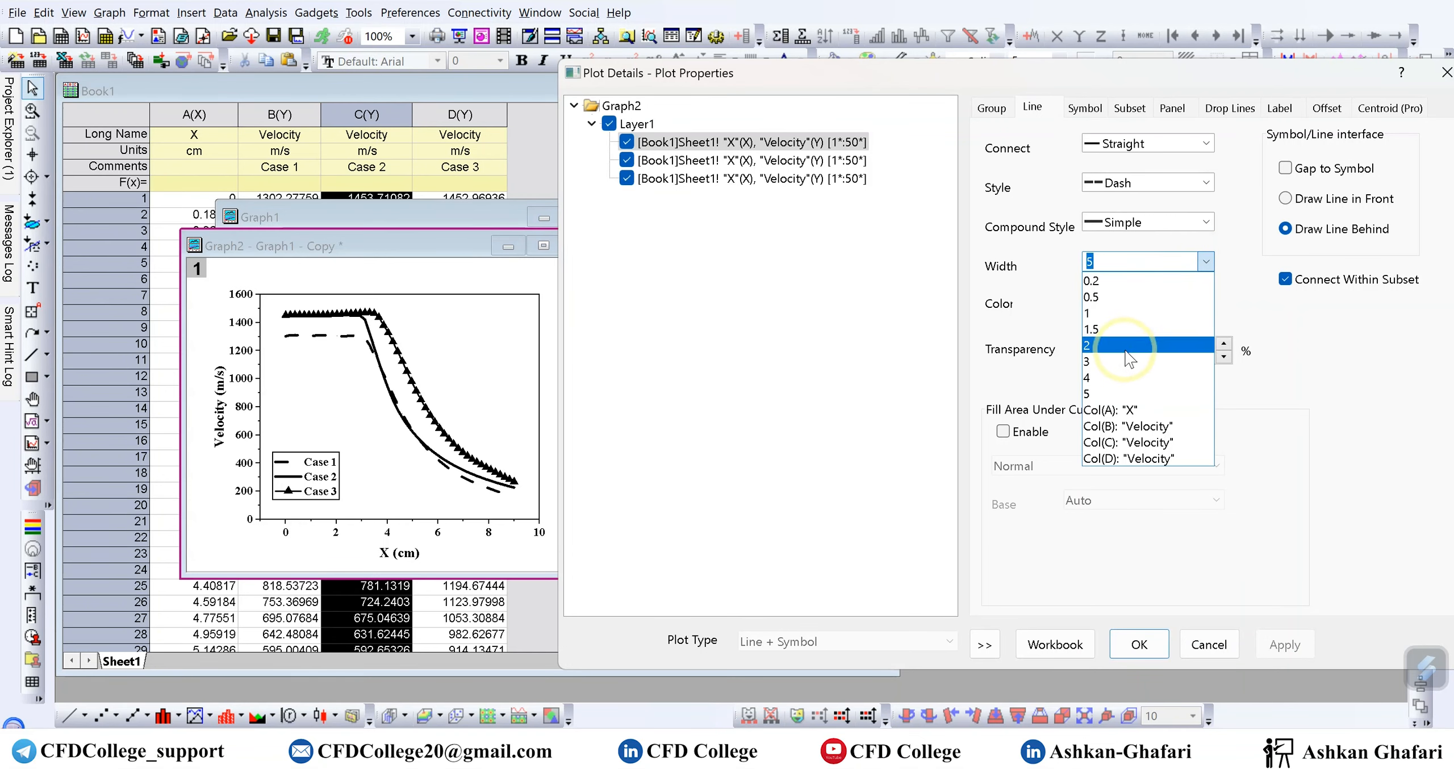
{"action": "left_click", "coordinate": [1119, 378]}
{"action": "left_click", "coordinate": [1285, 647]}
Step: Remove the connecting line from the Case 3 curve in Graph2 by setting its line connection to No Line
{"action": "left_click", "coordinate": [413, 379]}
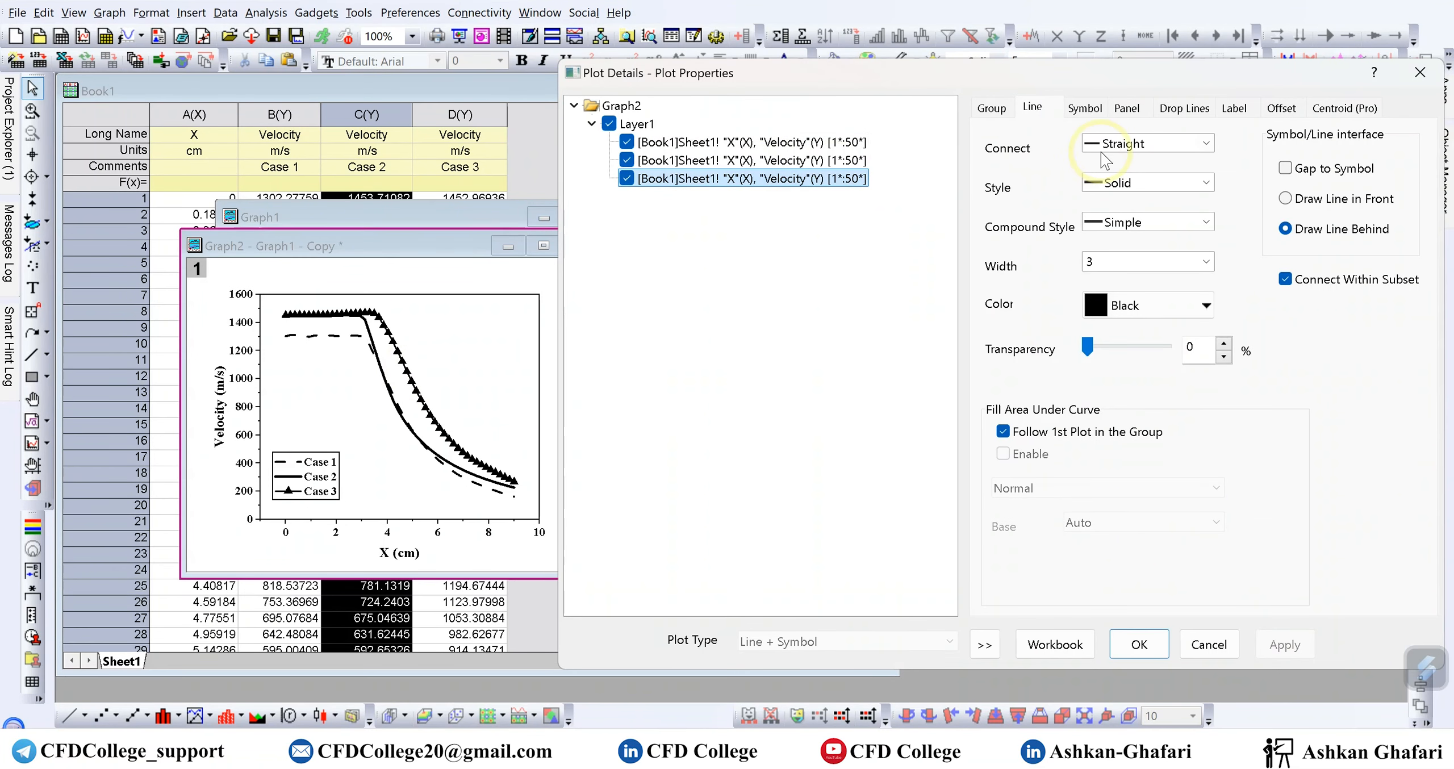
{"action": "left_click", "coordinate": [1207, 182]}
{"action": "left_click", "coordinate": [1203, 145]}
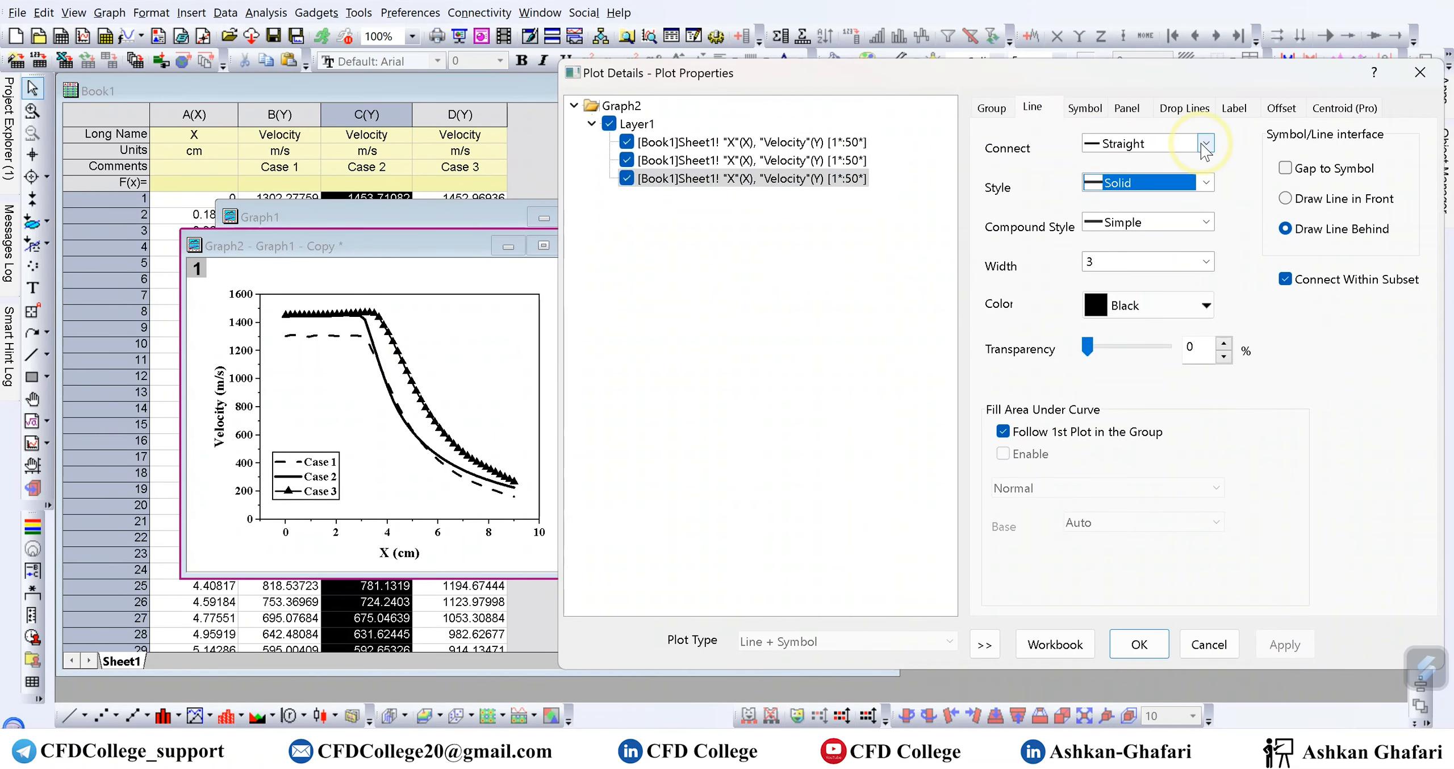
{"action": "left_click", "coordinate": [1205, 145]}
{"action": "left_click", "coordinate": [1122, 161]}
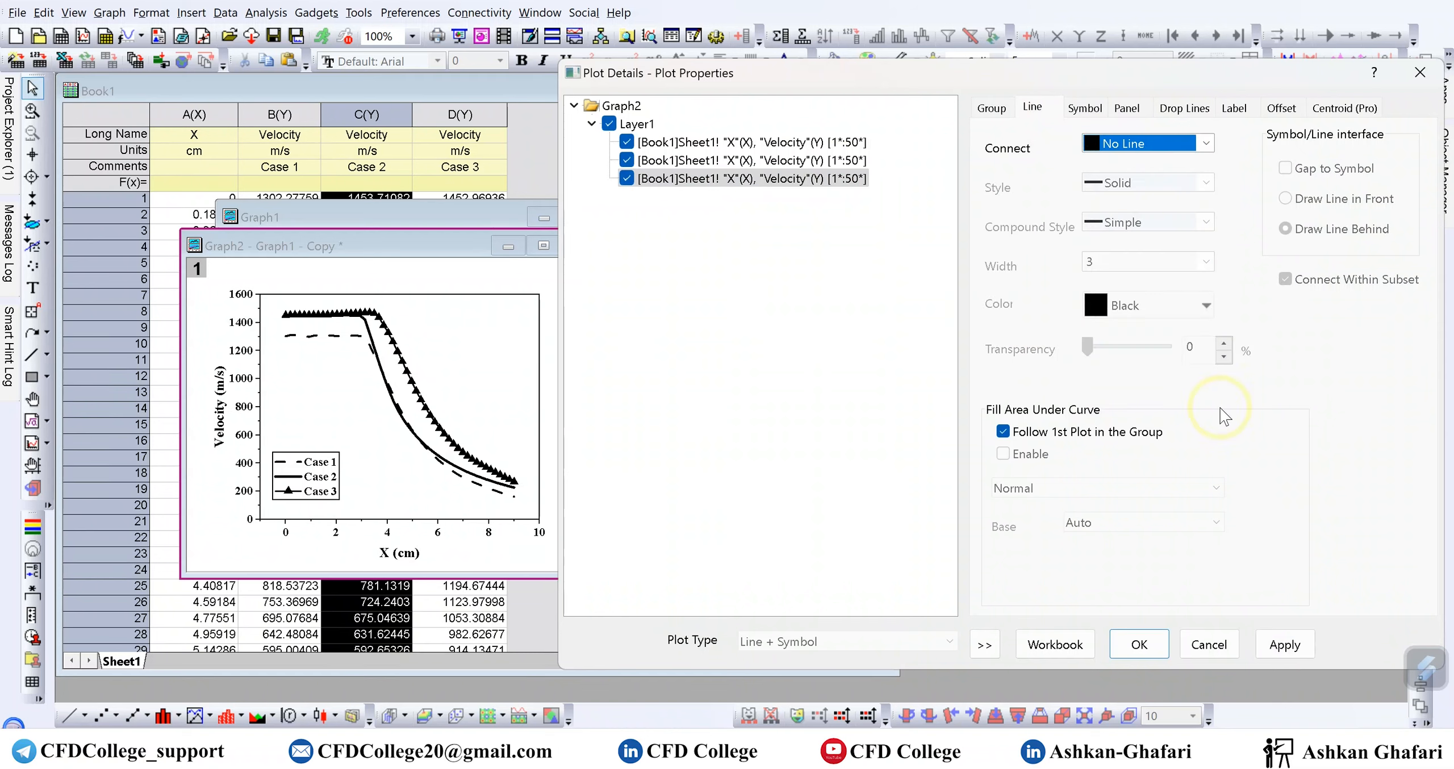
{"action": "left_click", "coordinate": [1279, 646]}
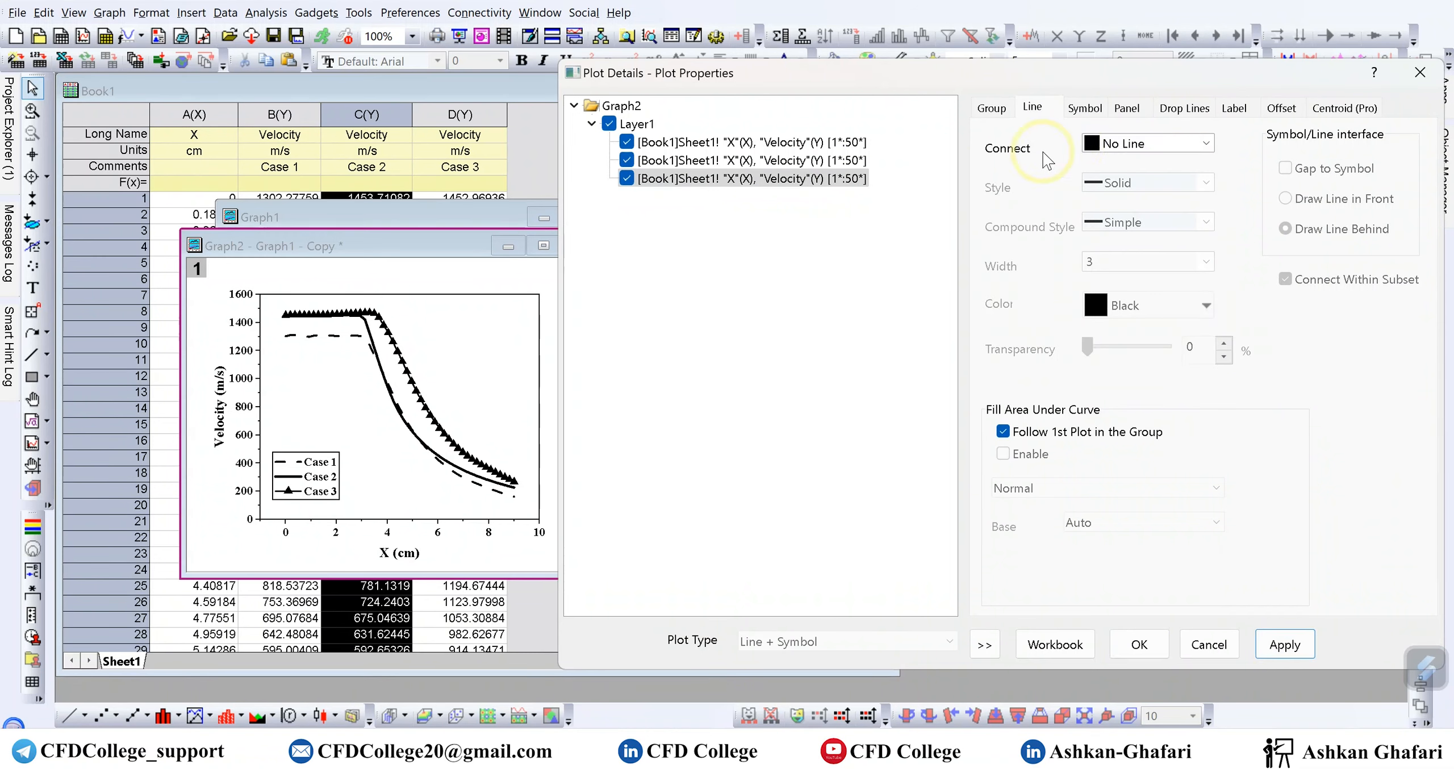
{"action": "left_click", "coordinate": [1285, 644]}
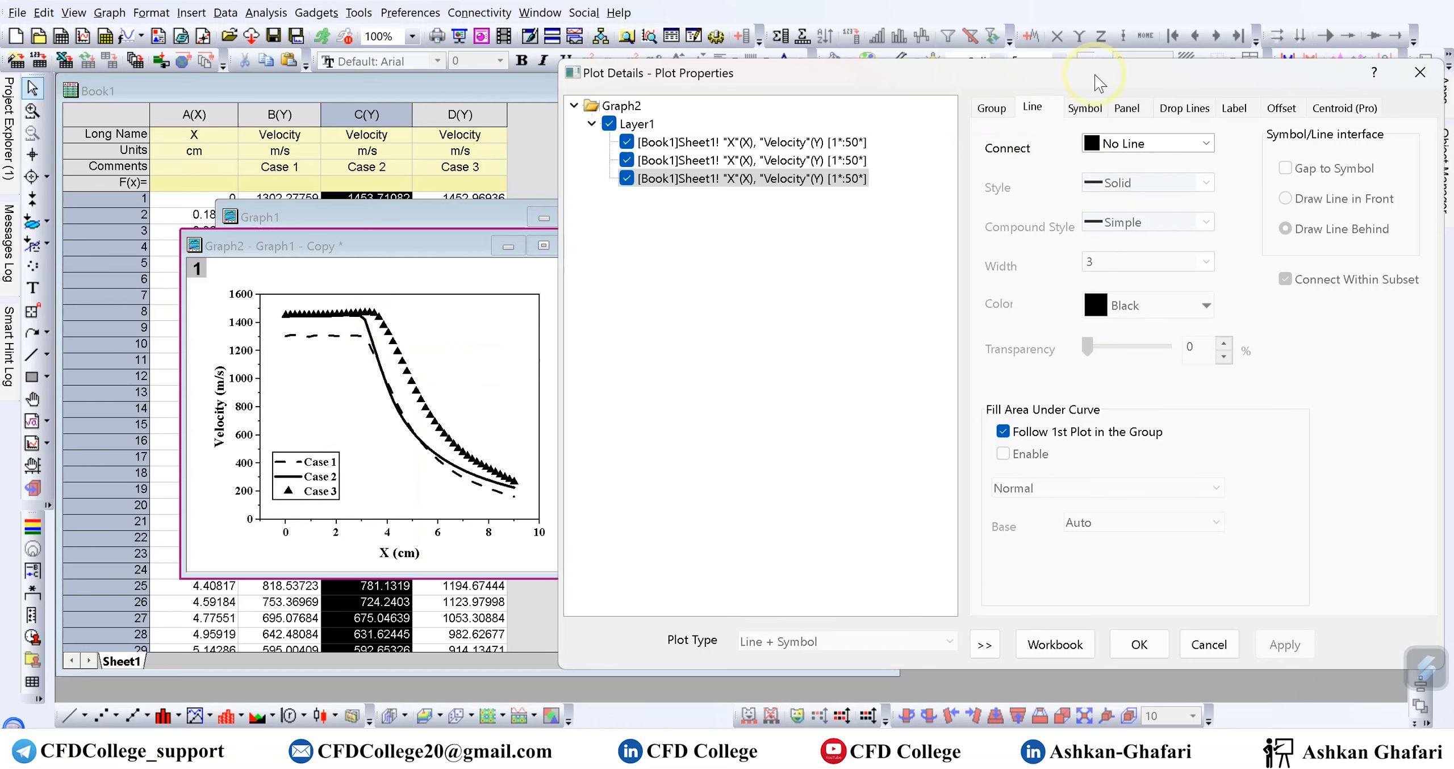
Step: Change the symbol shape of the Case 3 curve to a solid circle
{"action": "left_click", "coordinate": [1085, 109]}
{"action": "left_click", "coordinate": [1077, 170]}
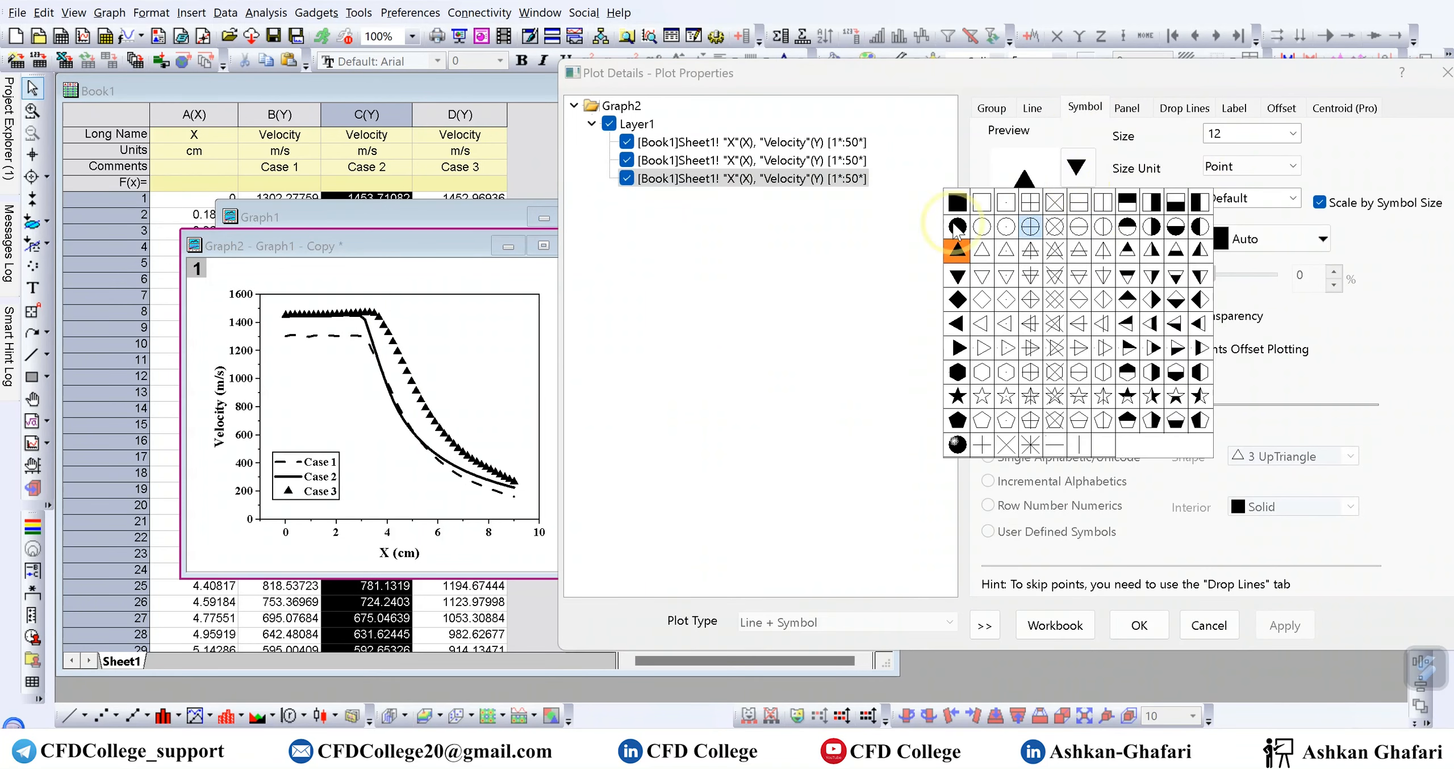
{"action": "left_click", "coordinate": [957, 234]}
{"action": "left_click", "coordinate": [1285, 625]}
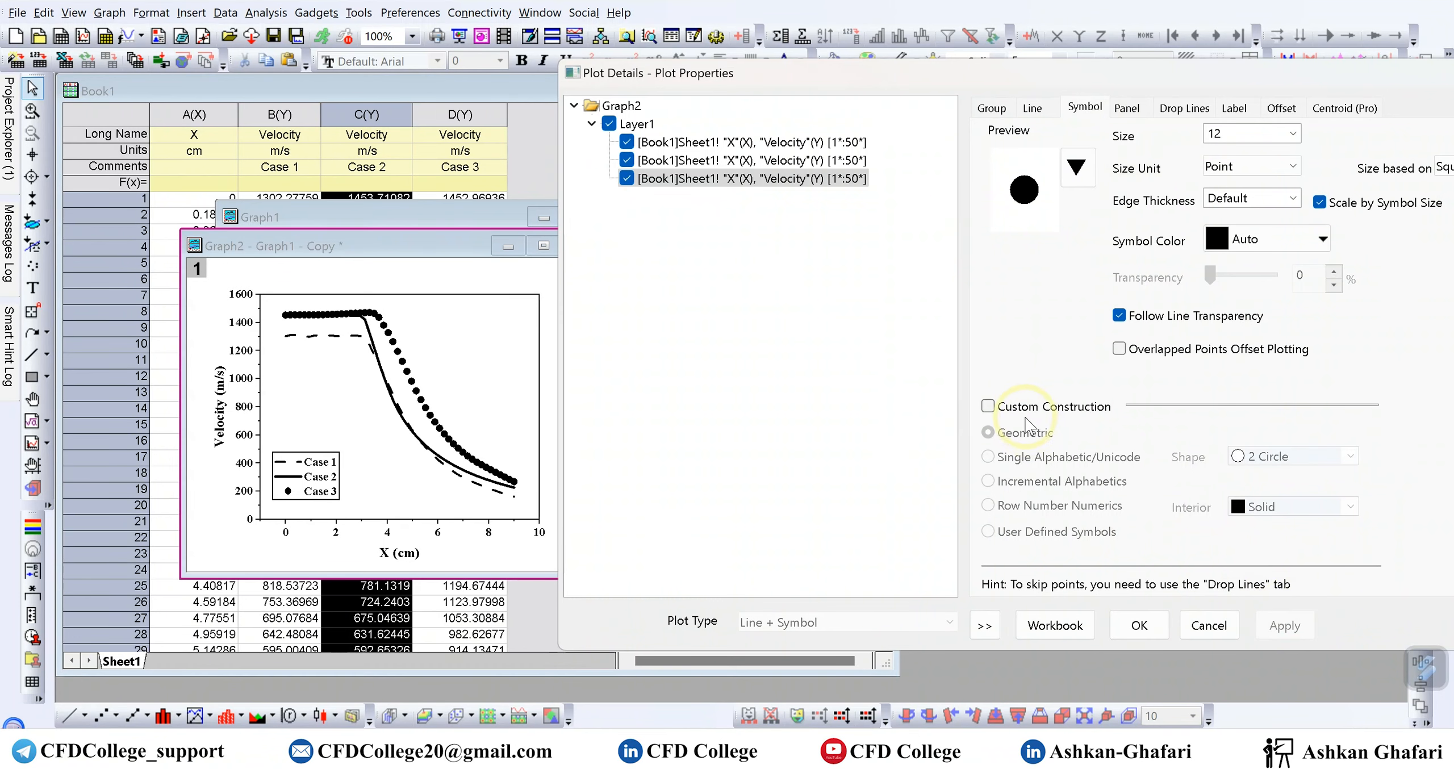
Step: Set the symbol size of the Case 3 curve to 10 and close the plot properties
{"action": "left_click", "coordinate": [1295, 131]}
{"action": "left_click", "coordinate": [1243, 138]}
{"action": "type", "text": "10"}
{"action": "left_click", "coordinate": [1275, 625]}
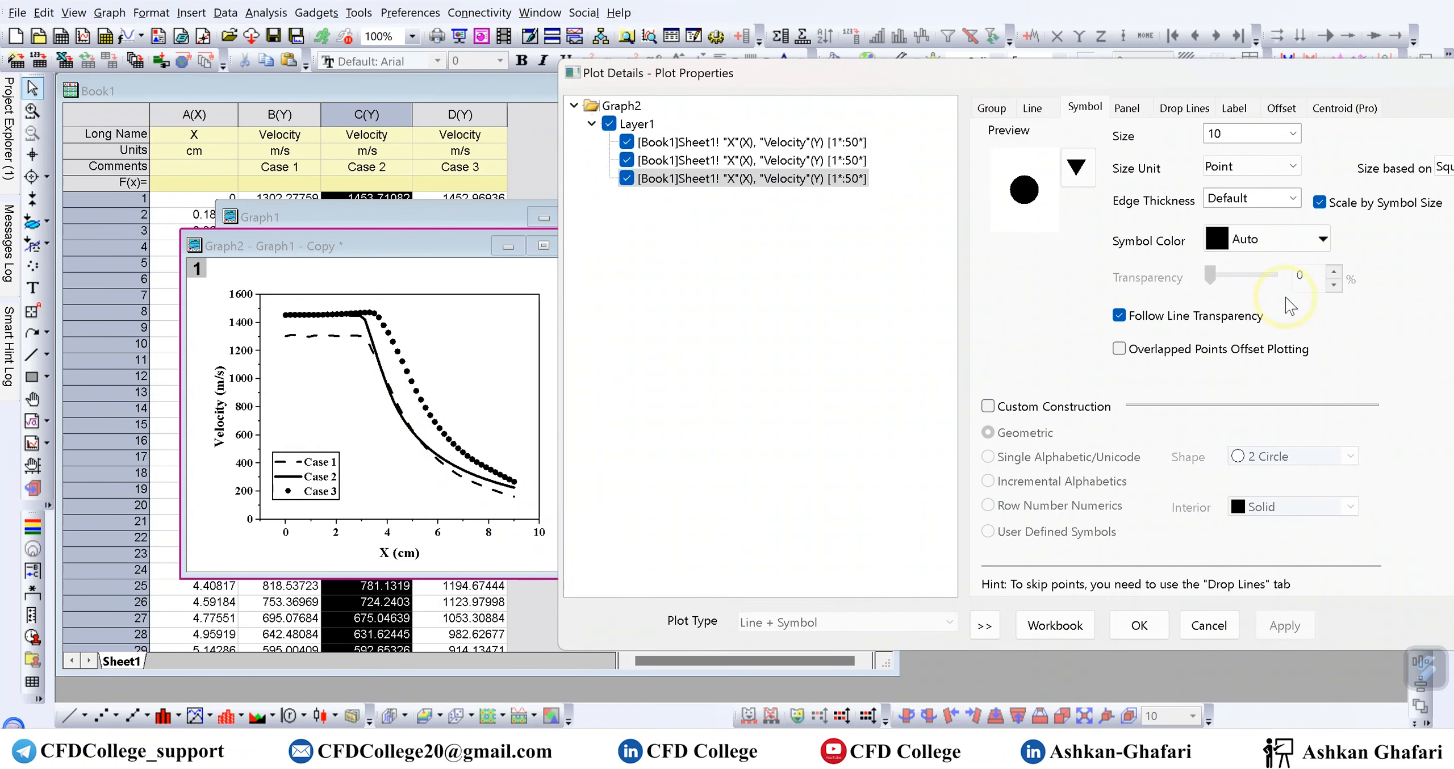
{"action": "left_click", "coordinate": [1208, 626]}
Step: Place the Graph2 window directly beside Graph1, and switch to the OriginPro presentation in PowerPoint
{"action": "left_click_drag", "start_coordinate": [528, 253], "coordinate": [900, 215]}
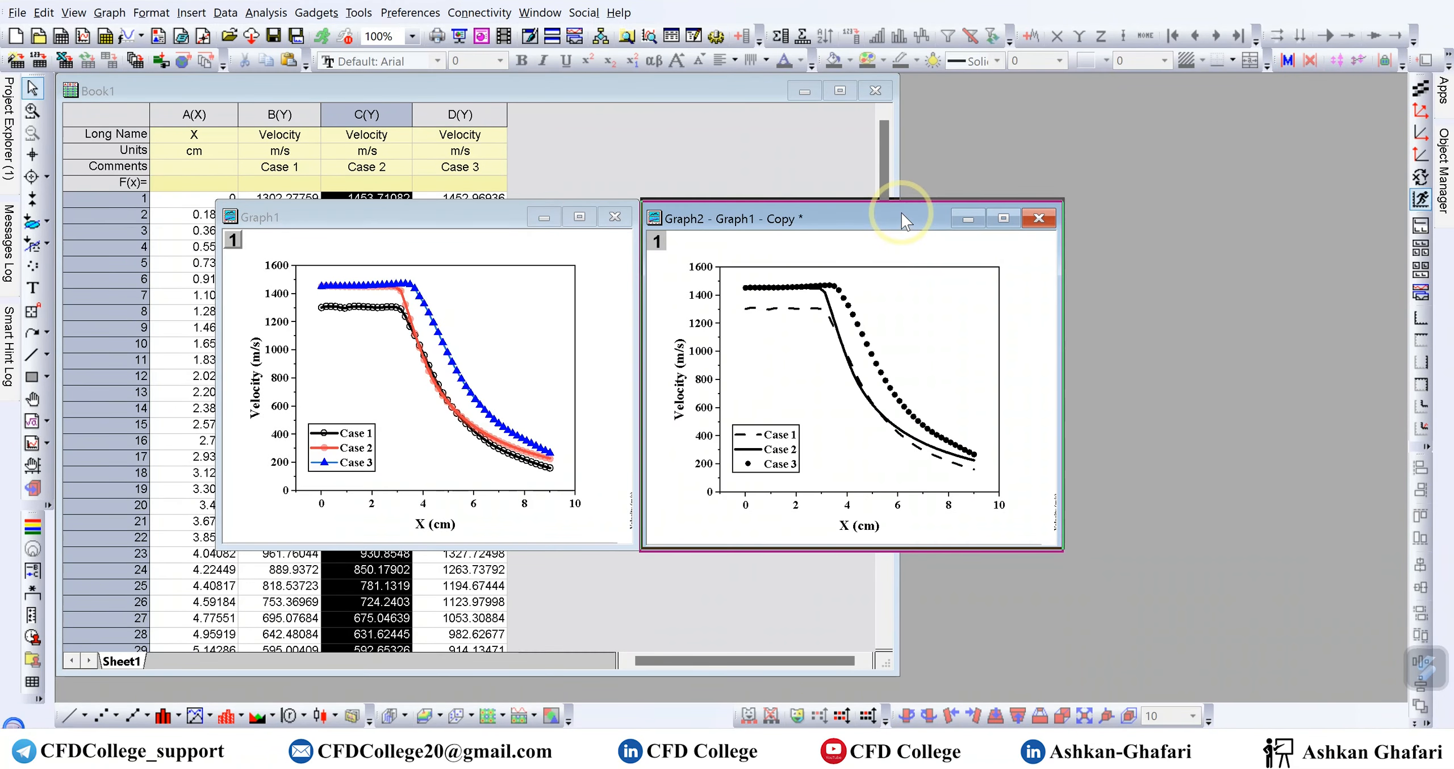
{"action": "left_click_drag", "start_coordinate": [900, 215], "coordinate": [898, 217]}
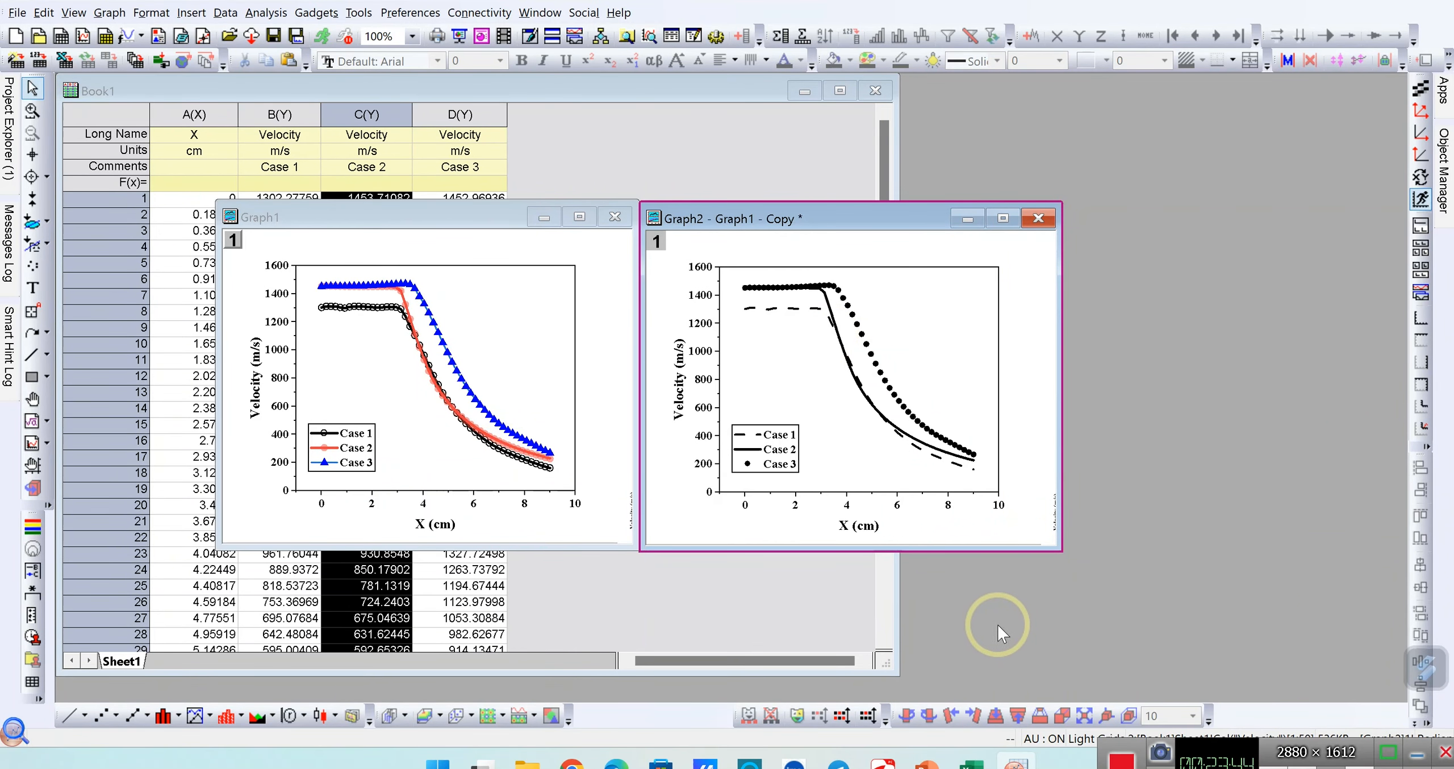
{"action": "mouse_move", "coordinate": [927, 761]}
{"action": "left_click", "coordinate": [887, 608]}
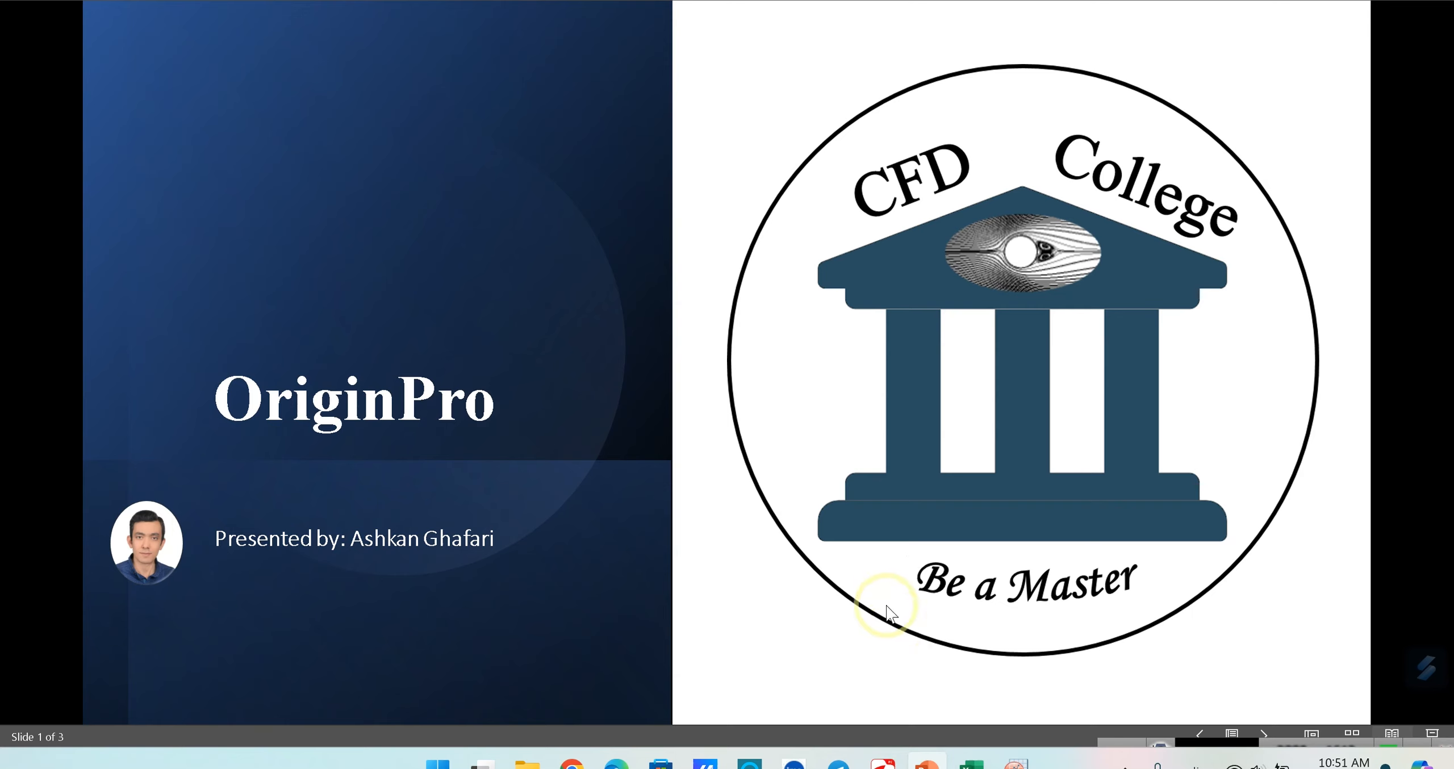